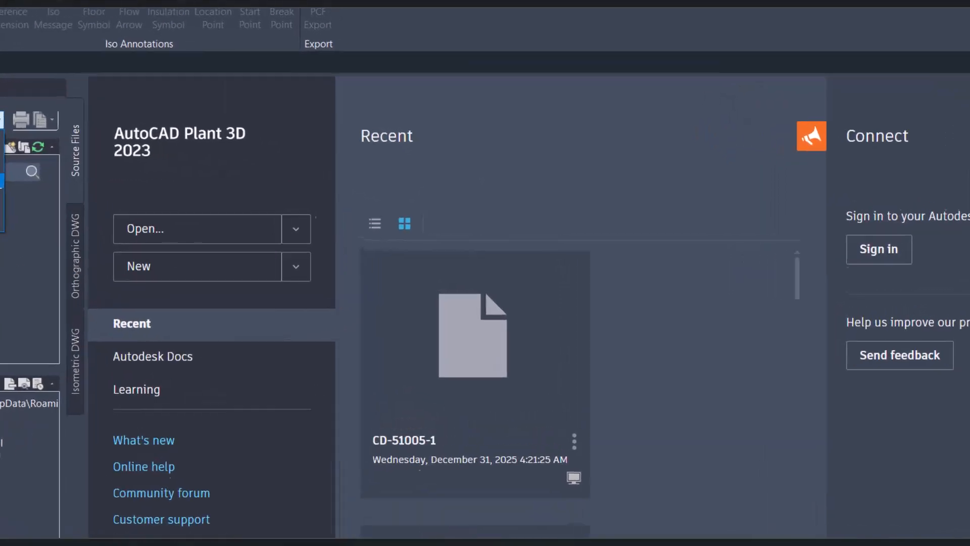
Start a new project from the current project list and name it Master_CS
click(2, 180)
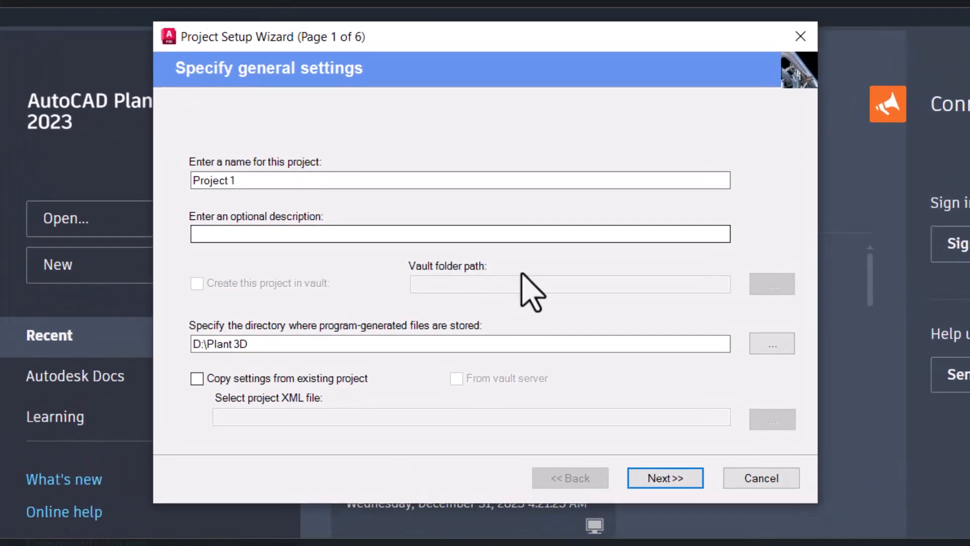
click(298, 346)
drag(294, 184, 102, 178)
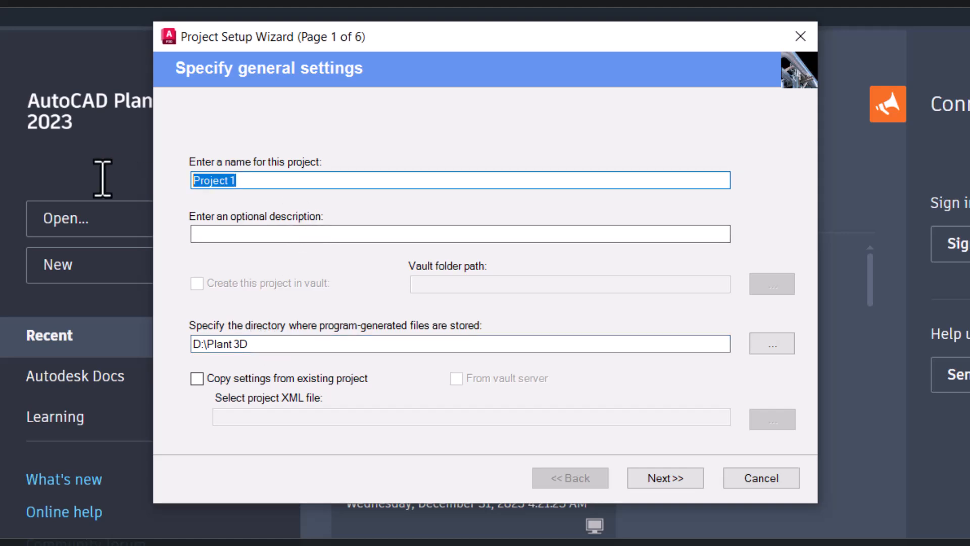
text(Master_CS)
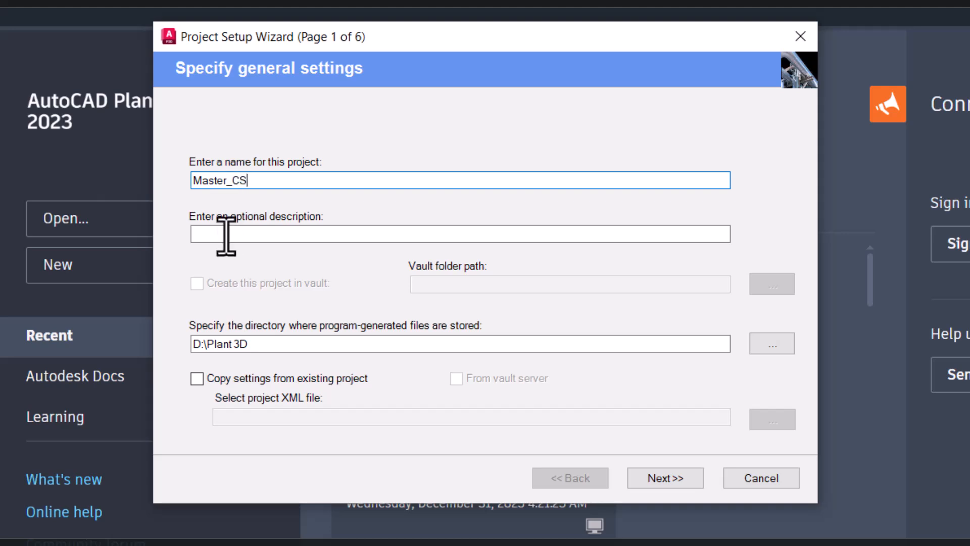
drag(273, 345, 115, 345)
click(785, 343)
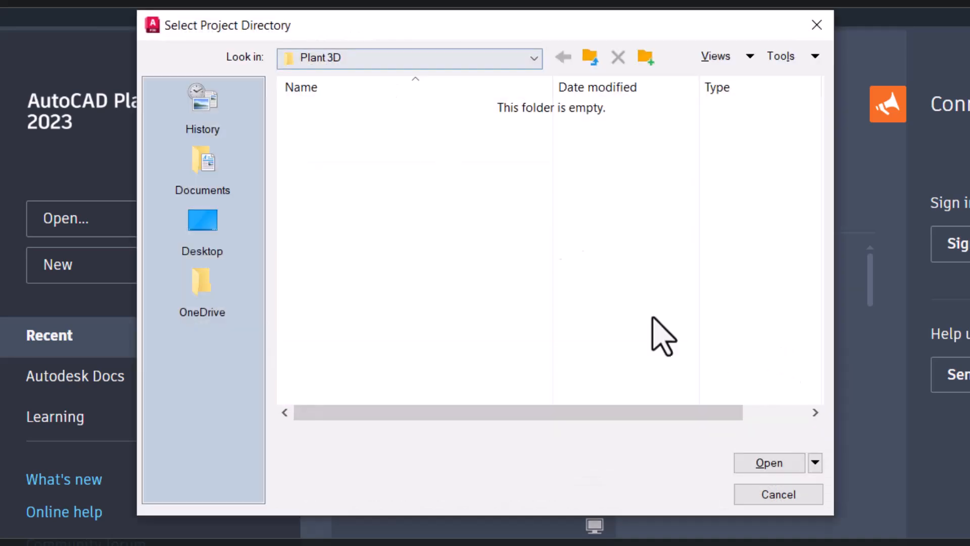
click(775, 495)
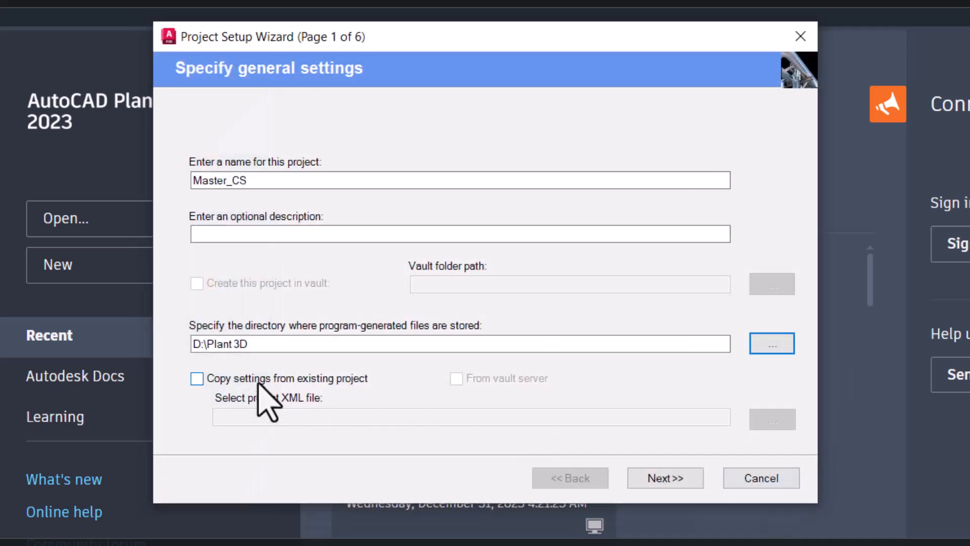
Set the project base unit to Metric with nominal diameters of imperial content reported in Inches (Mixed Metric)
click(665, 479)
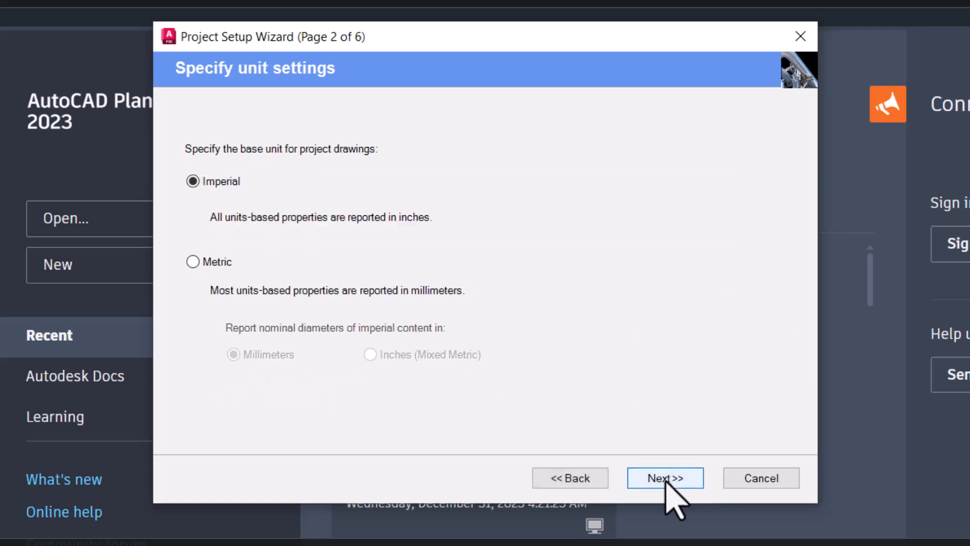
click(194, 261)
click(382, 355)
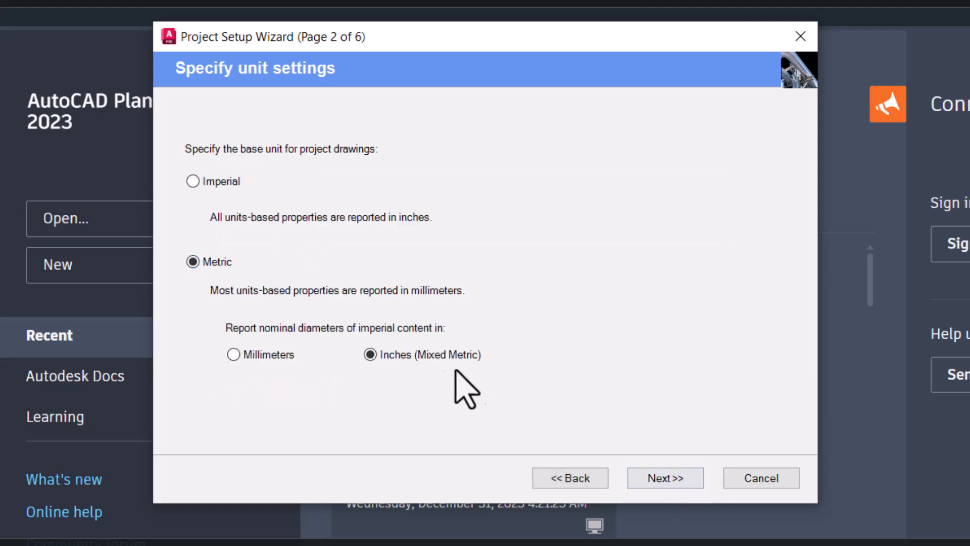
click(676, 479)
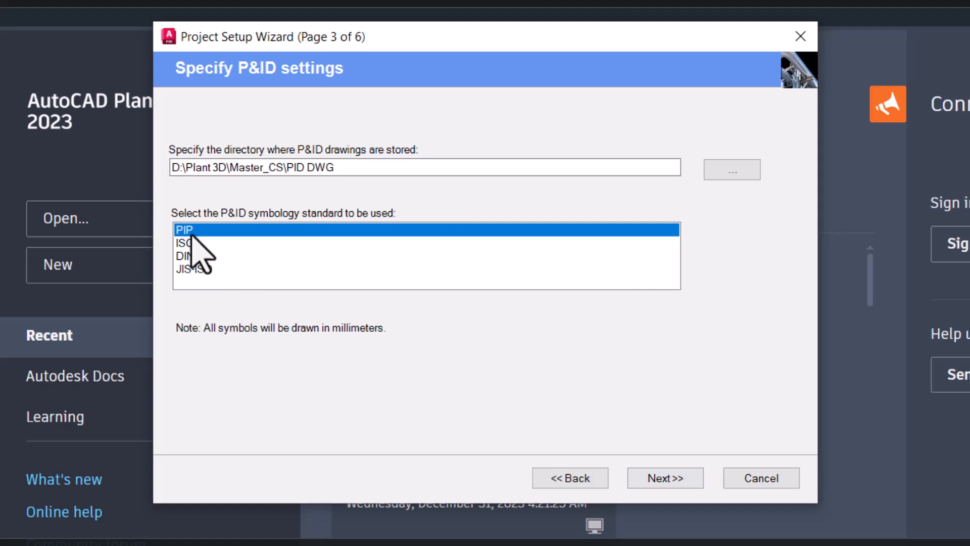
Accept the default P&ID, Plant 3D directory and SQLite single-user database settings and finish creating the project
click(666, 478)
click(586, 478)
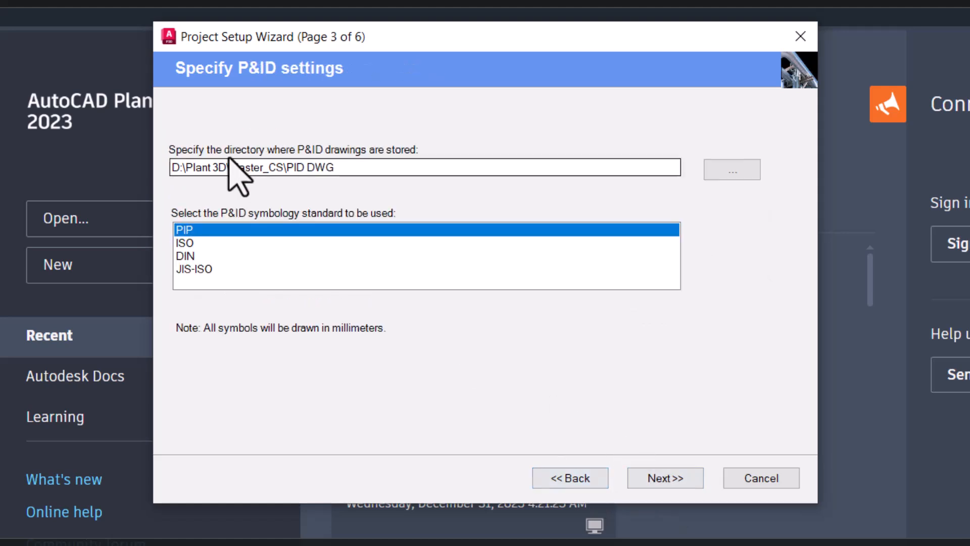
click(663, 482)
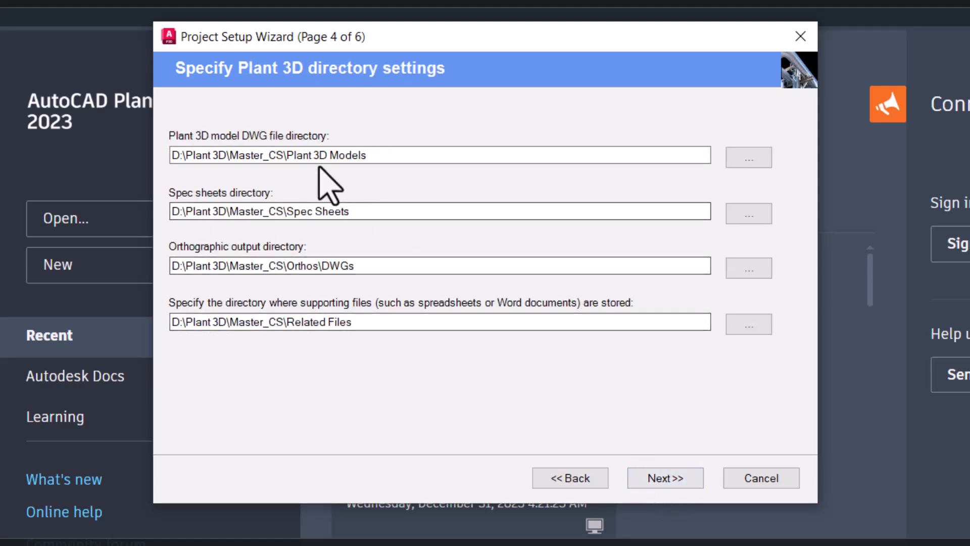
click(672, 477)
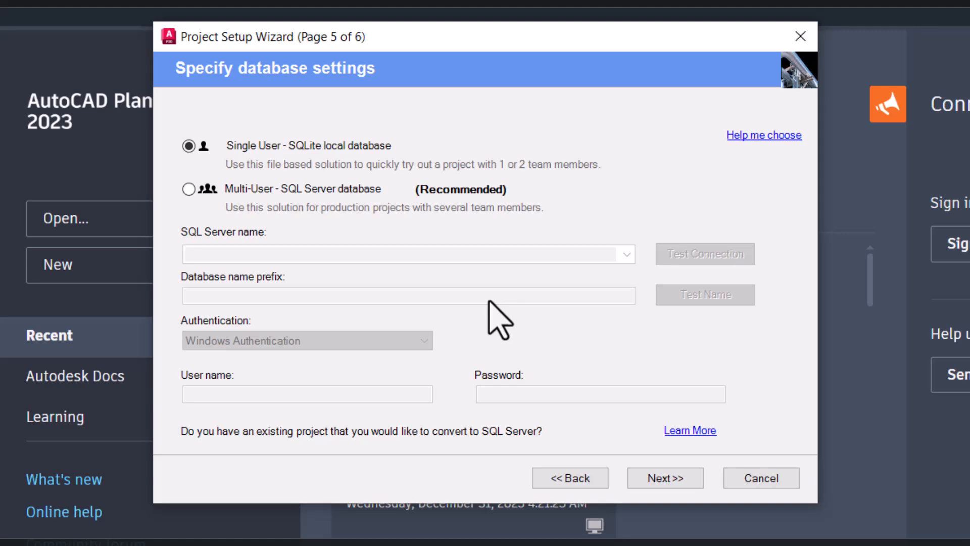
click(683, 481)
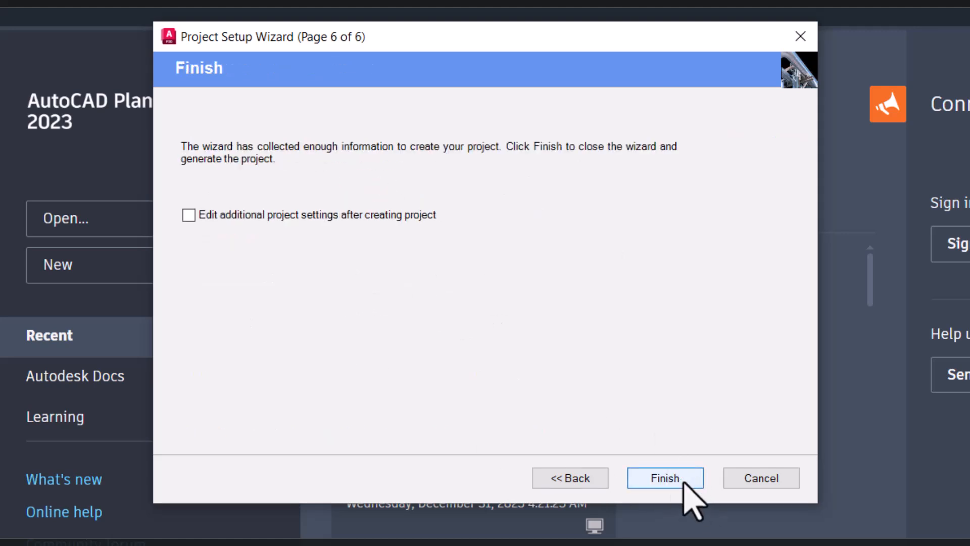
click(665, 478)
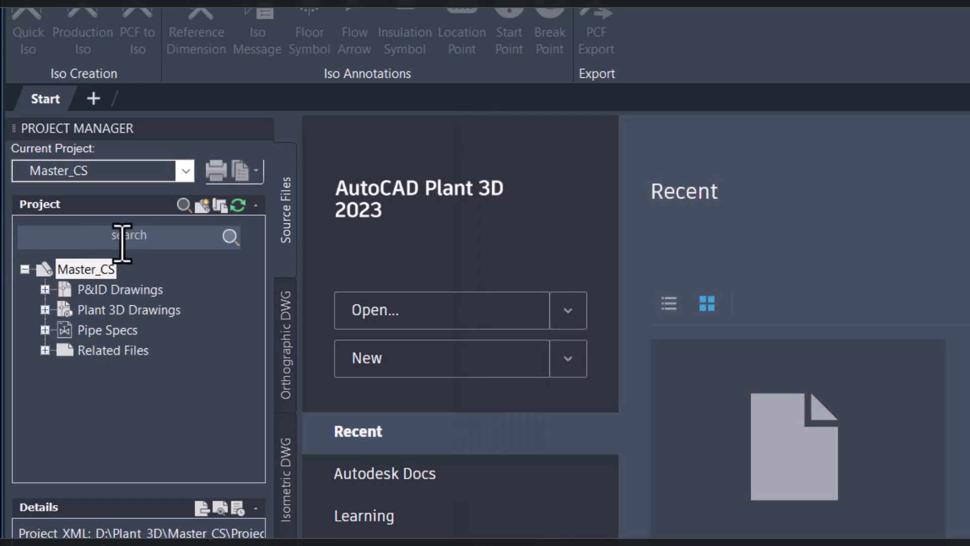
Browse the new project's drawing folders and the list of pipe specs in the project tree
click(99, 290)
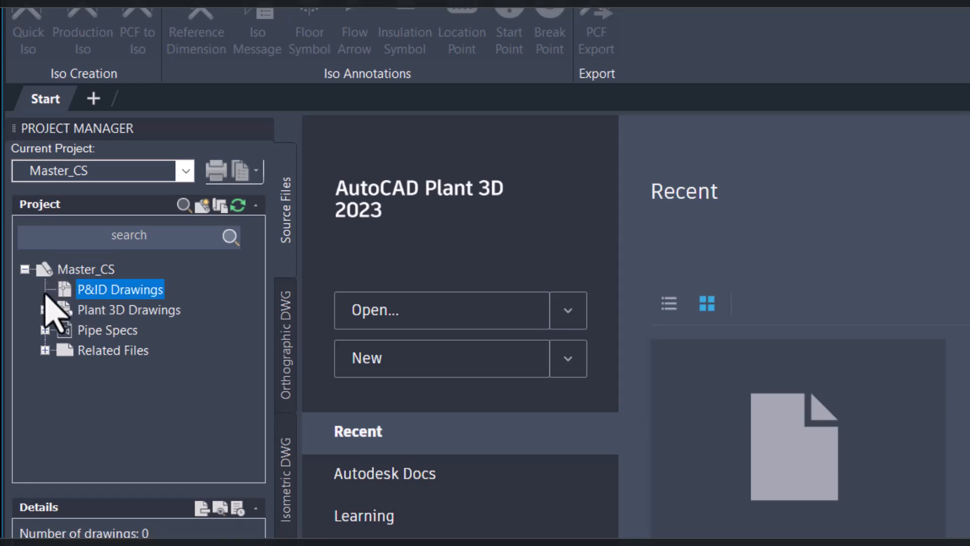
click(124, 309)
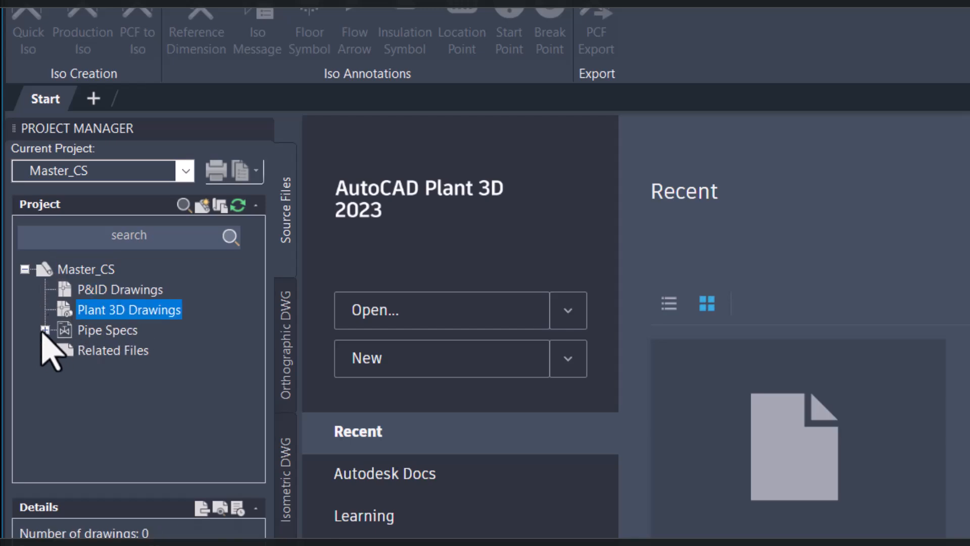
double_click(97, 332)
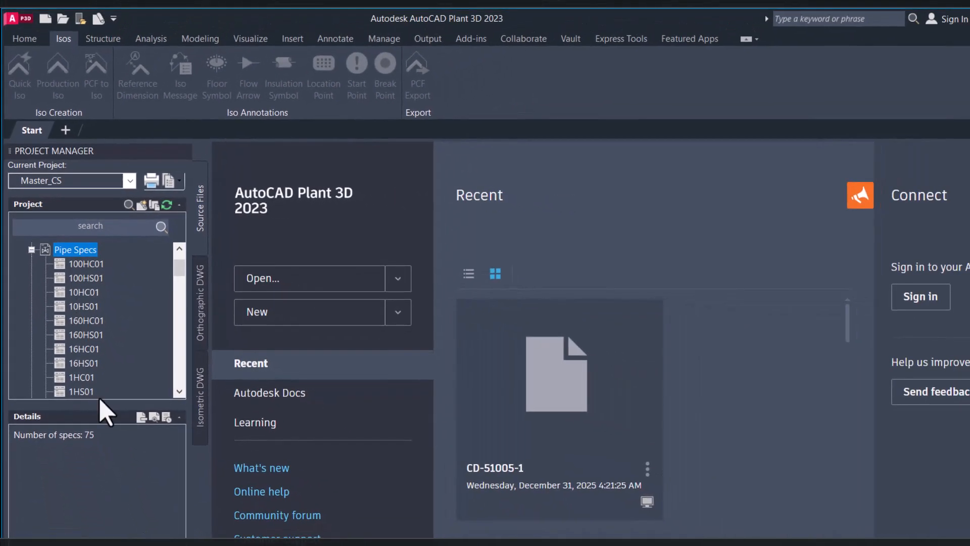
scroll(137, 436, down, 10)
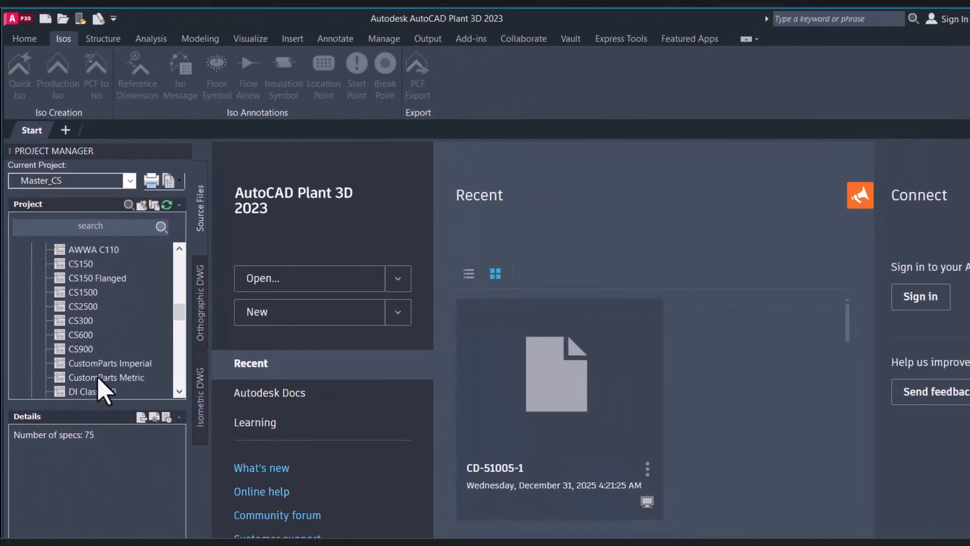
scroll(97, 371, down, 12)
scroll(97, 372, up, 15)
scroll(95, 368, up, 15)
click(31, 292)
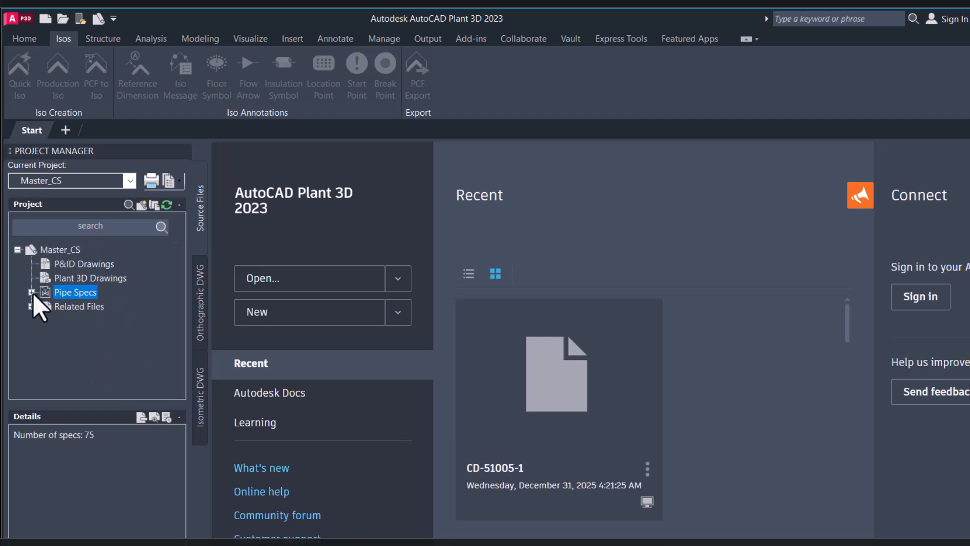
click(30, 306)
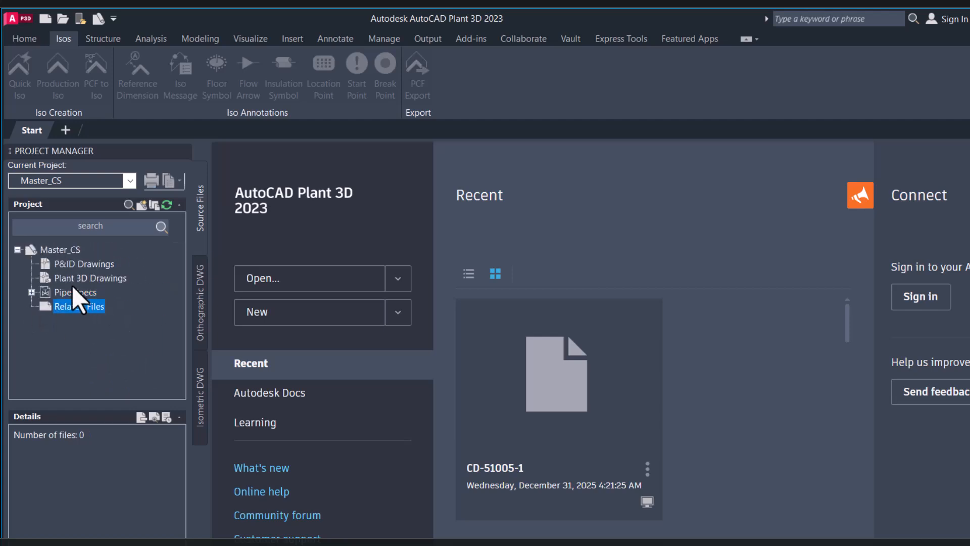
click(31, 293)
click(29, 249)
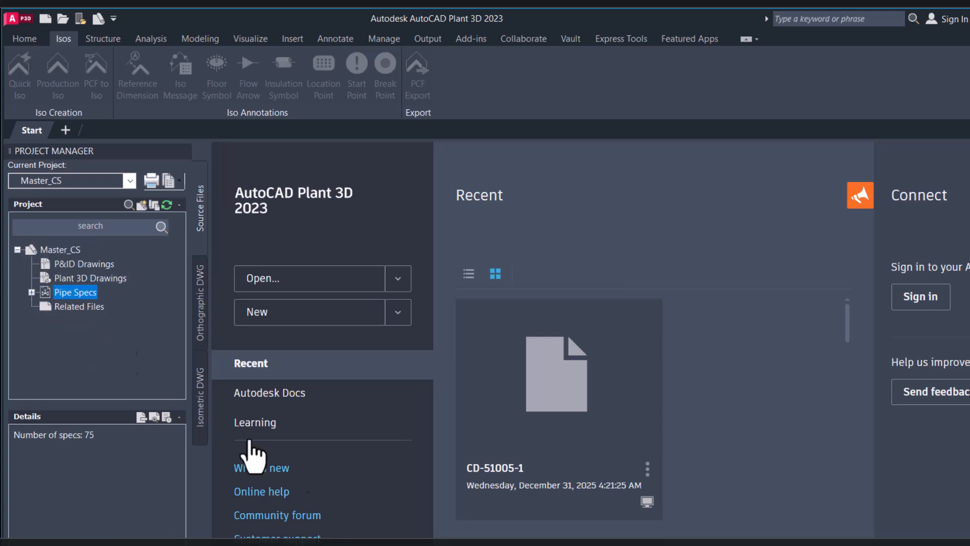
Open the Plant 3D Shortcut folder and browse the catalog and spec files in AutoCAD Plant 3D 2023 Content\CPak ASME
click(341, 545)
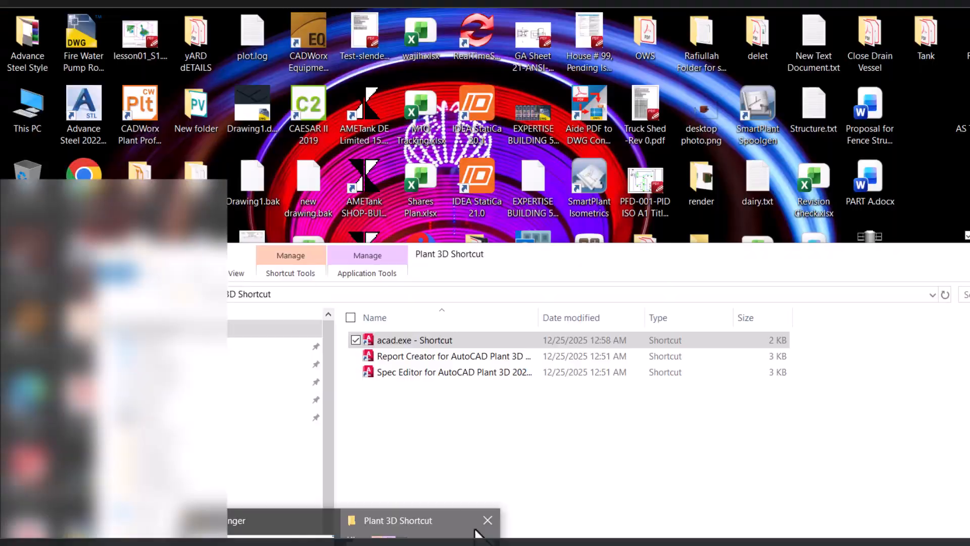
click(475, 530)
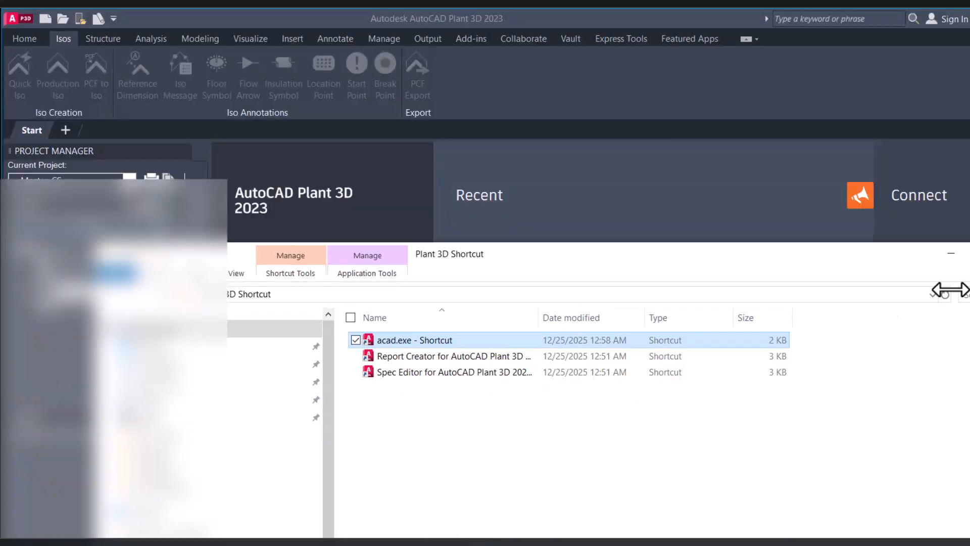
double_click(623, 254)
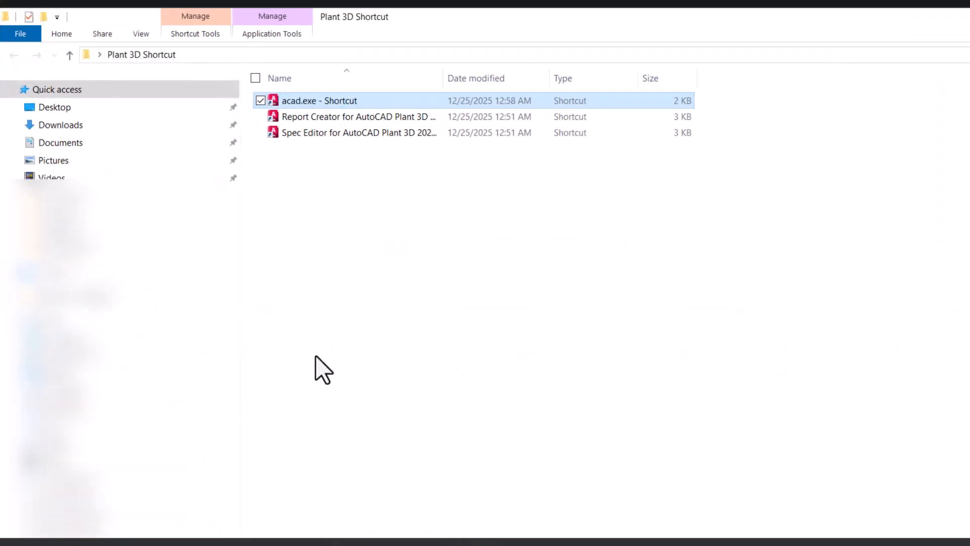
click(97, 482)
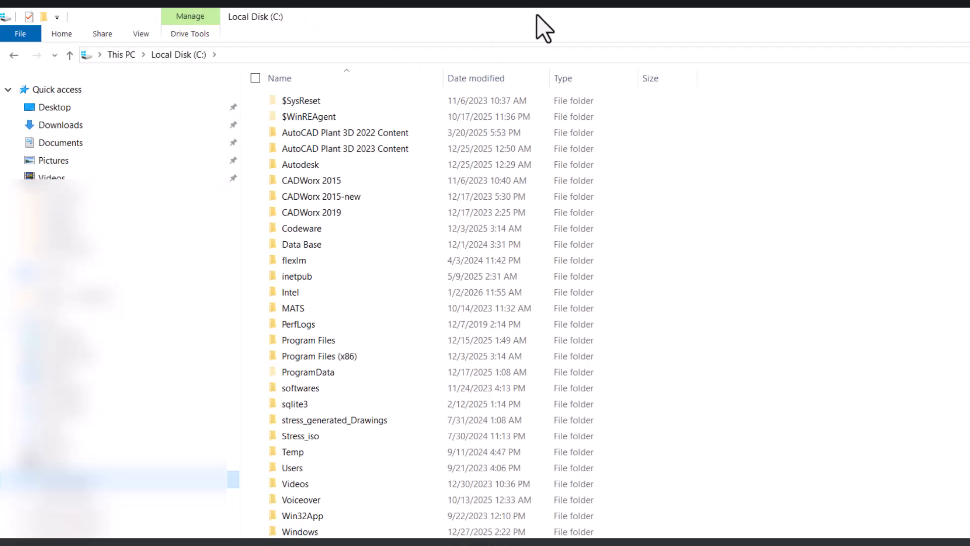
drag(565, 25, 360, 230)
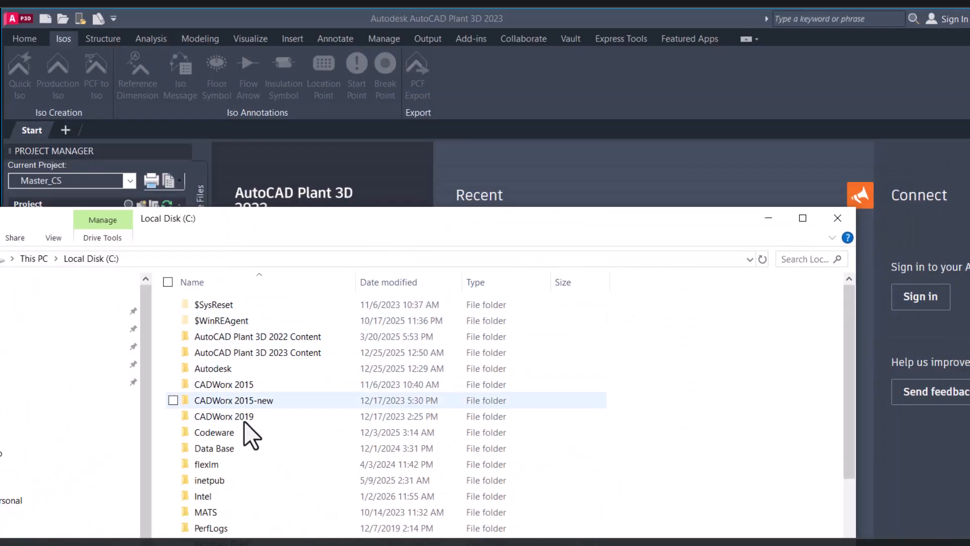
double_click(271, 351)
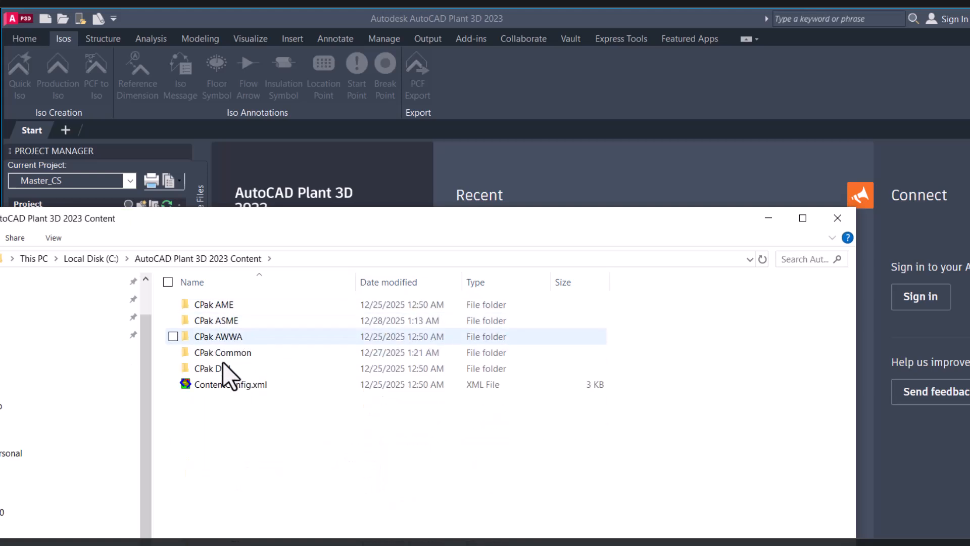
double_click(233, 323)
scroll(258, 371, down, 5)
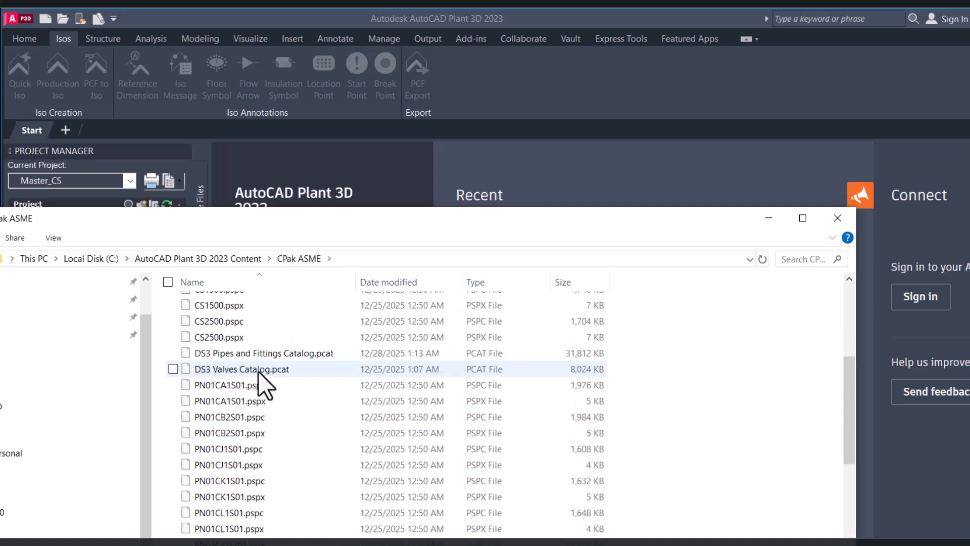
scroll(258, 372, up, 10)
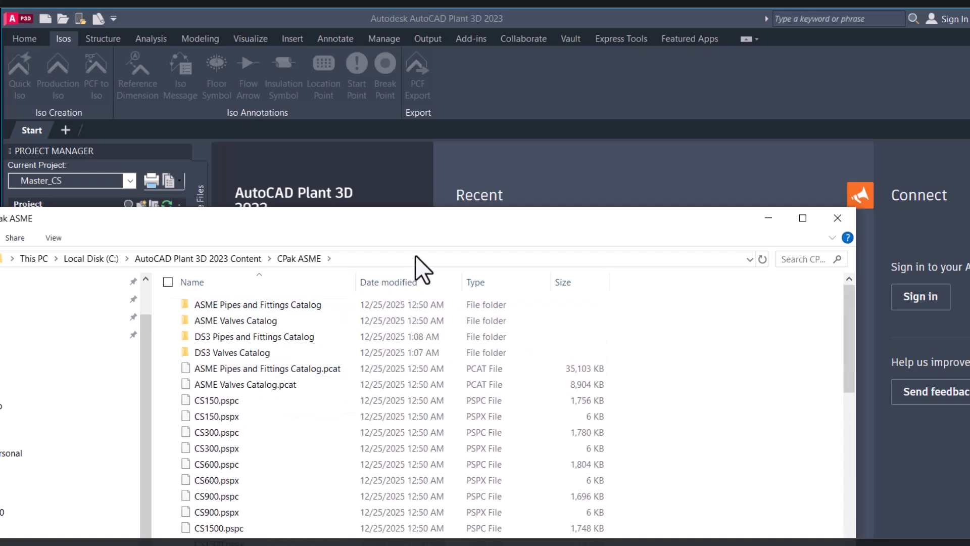
click(768, 222)
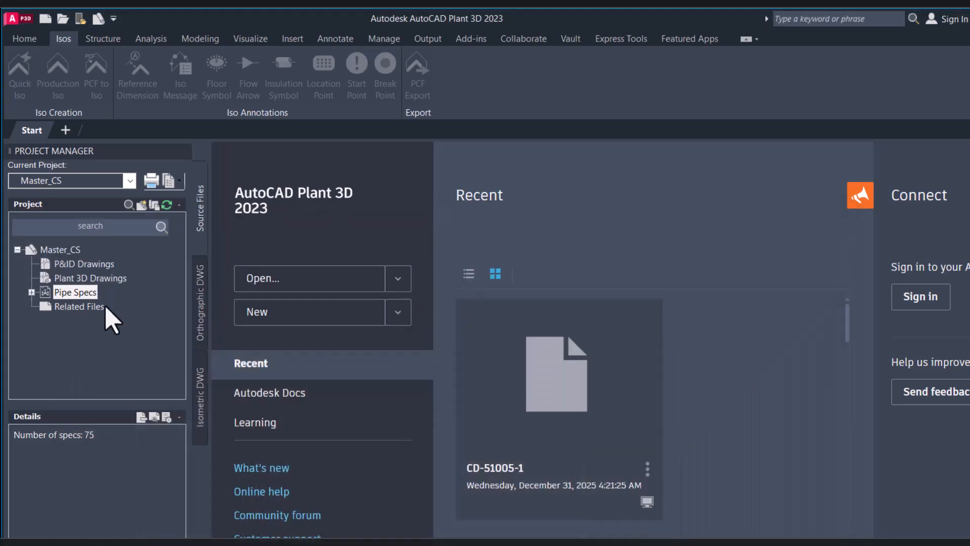
Return to the Plant 3D Shortcut folder, launch Spec Editor for AutoCAD Plant 3D 2023 and close its welcome screen
click(33, 293)
click(31, 251)
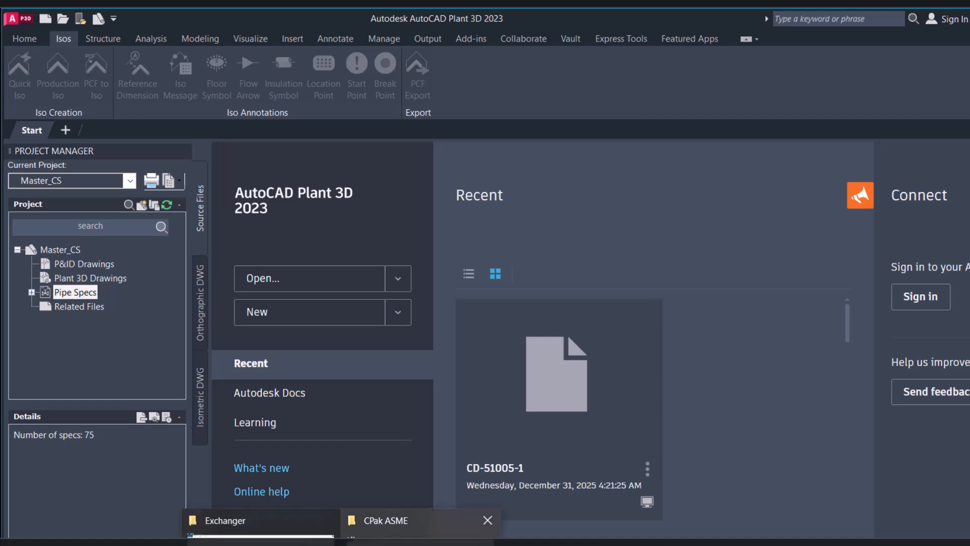
click(404, 523)
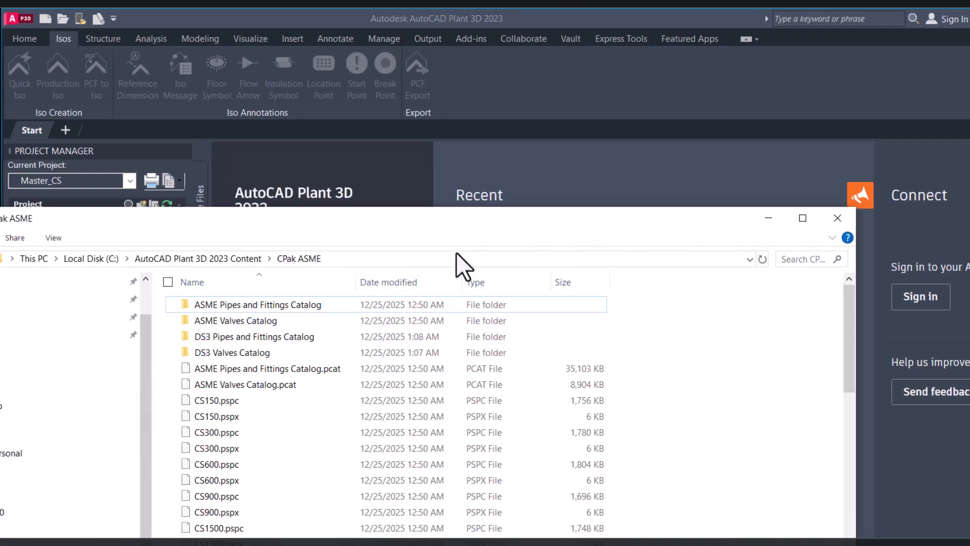
drag(470, 223, 588, 253)
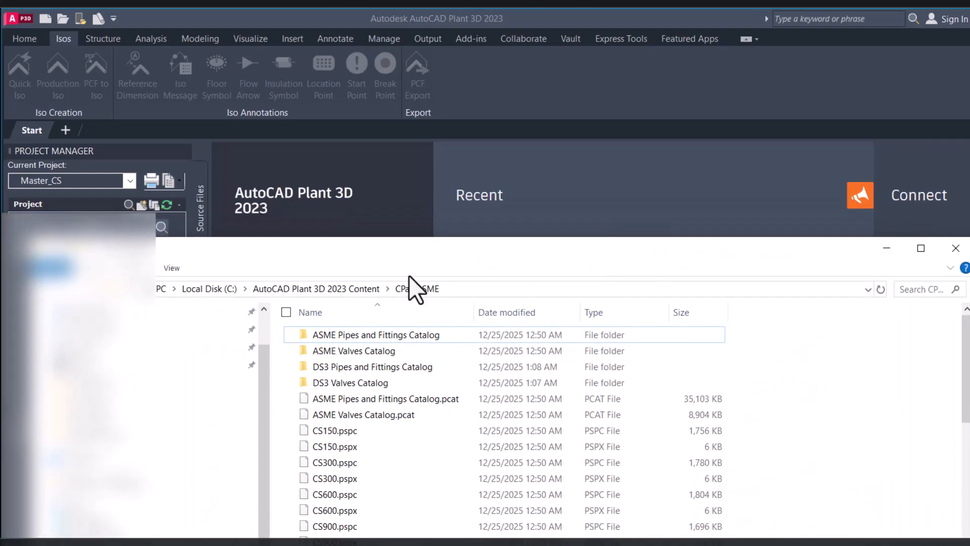
key(alt+Up)
key(alt+Up)
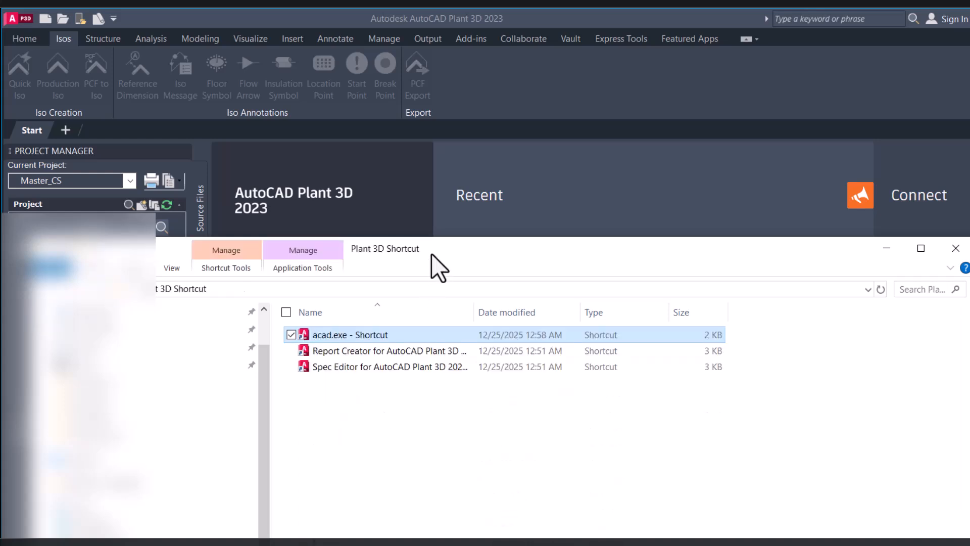
drag(433, 264, 169, 267)
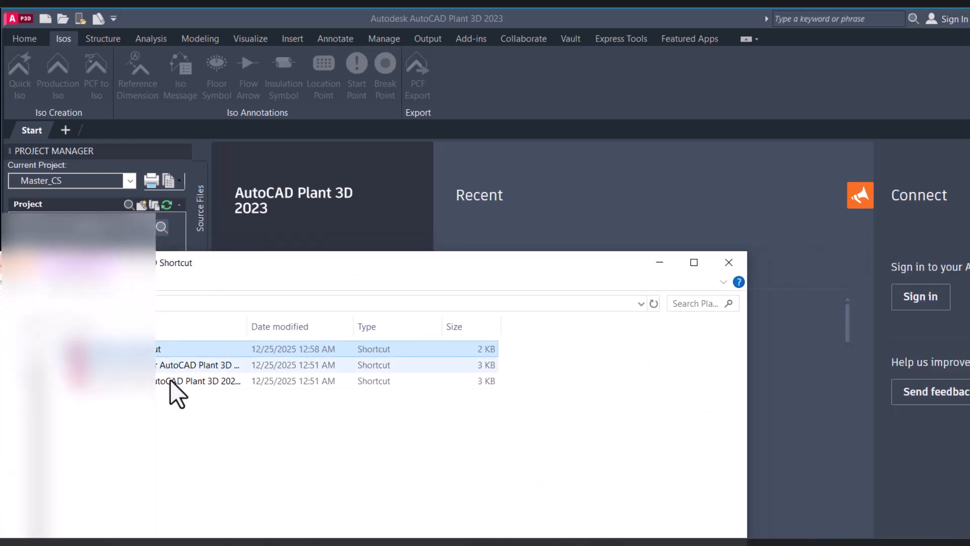
drag(251, 326, 483, 326)
double_click(179, 380)
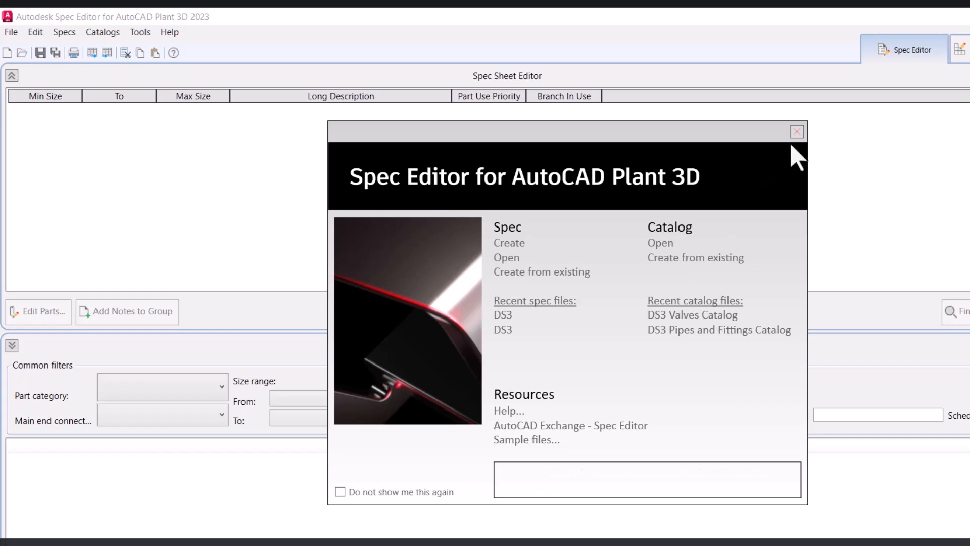
click(796, 133)
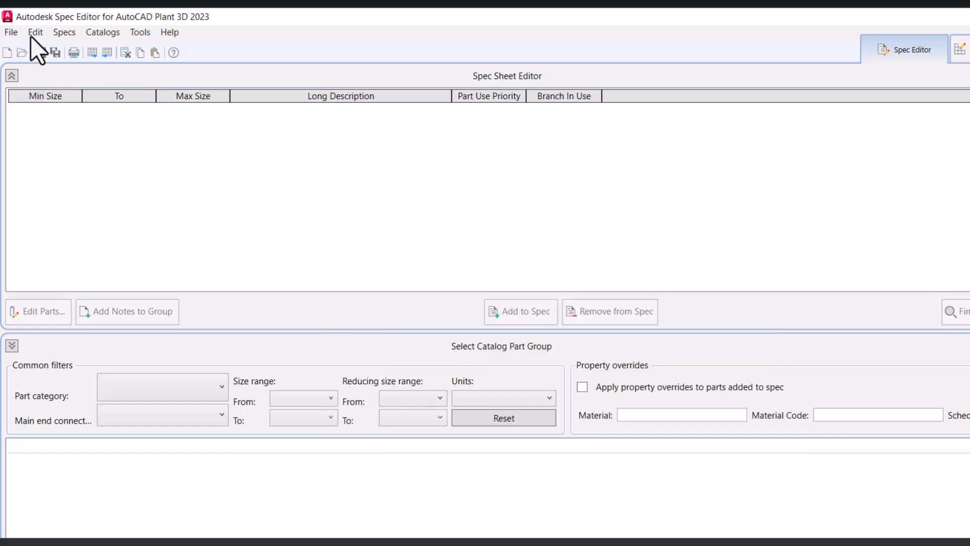
Create a new spec named 1CS1P with the description 150 RF 1.6mm CA
click(15, 34)
mouse_move(120, 50)
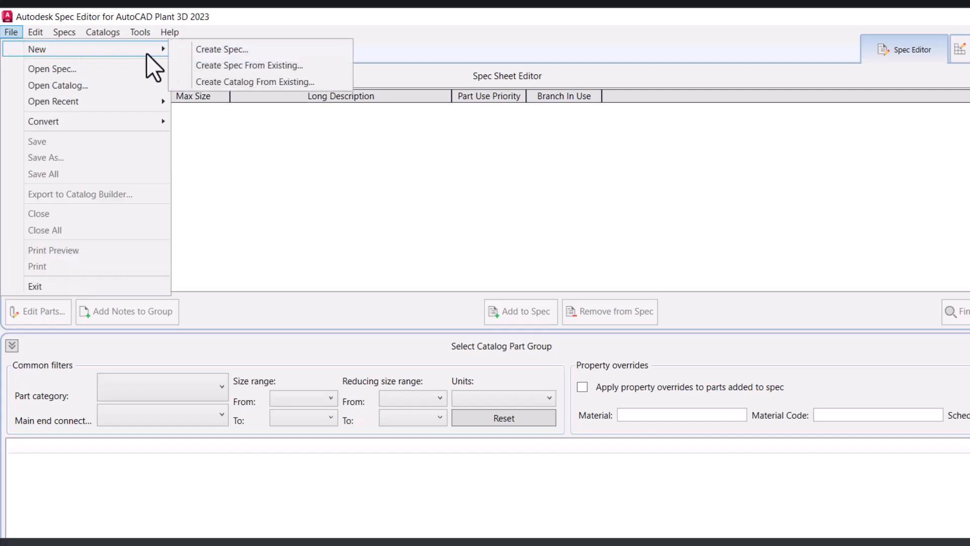
click(234, 52)
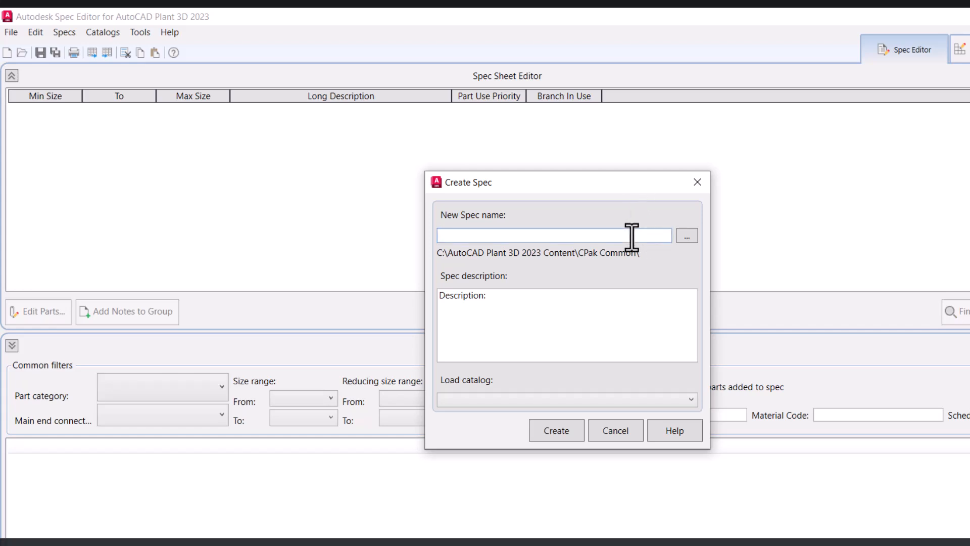
text(1CS1P)
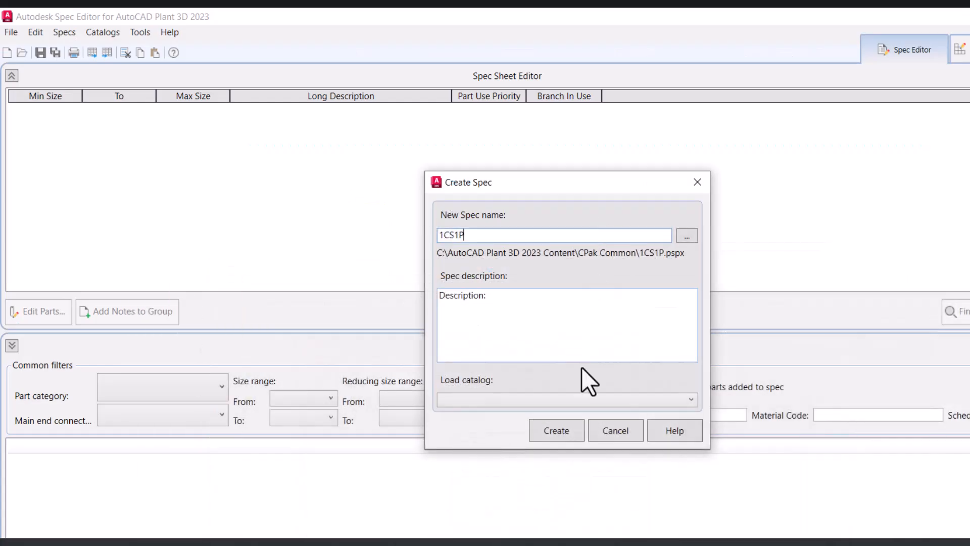
click(543, 326)
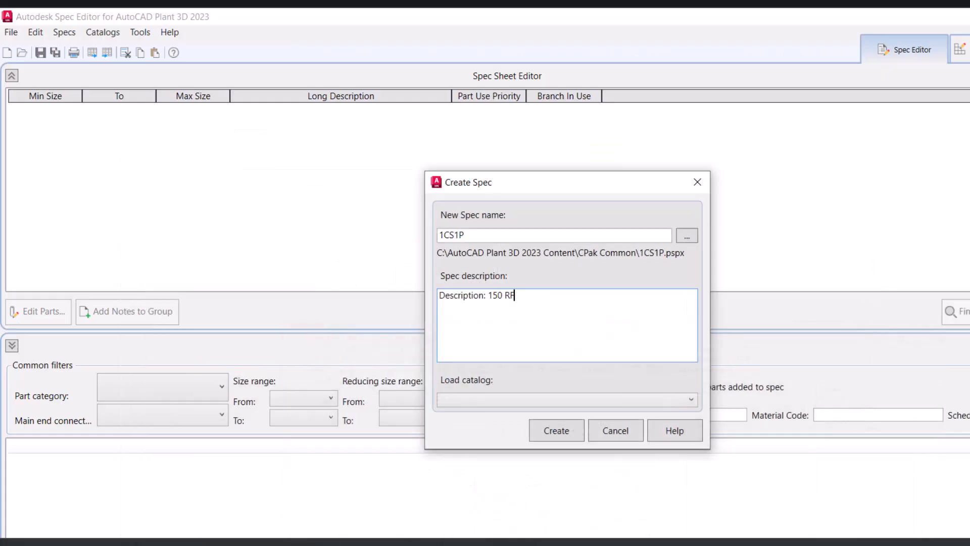
text(1,)
Choose a catalog to load for the spec and create it
click(579, 396)
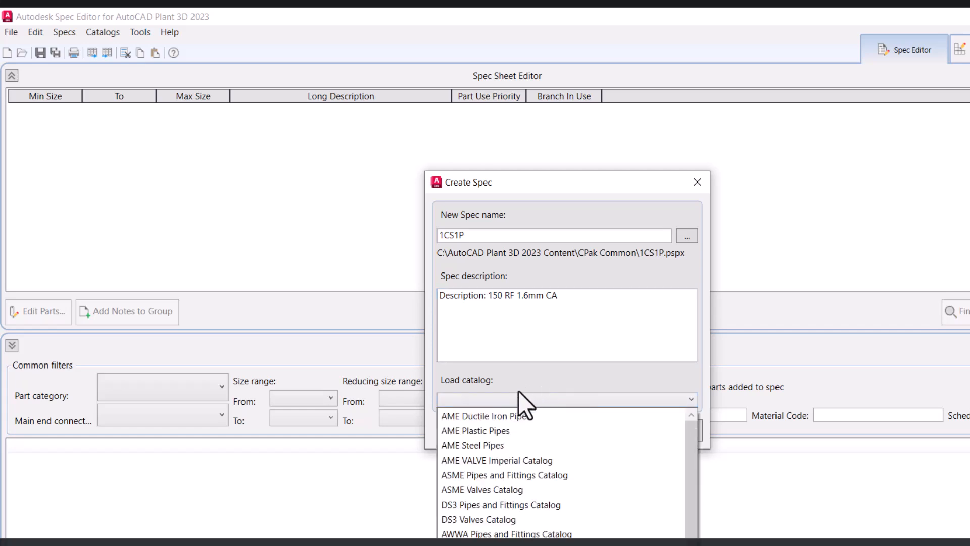
click(581, 368)
click(575, 400)
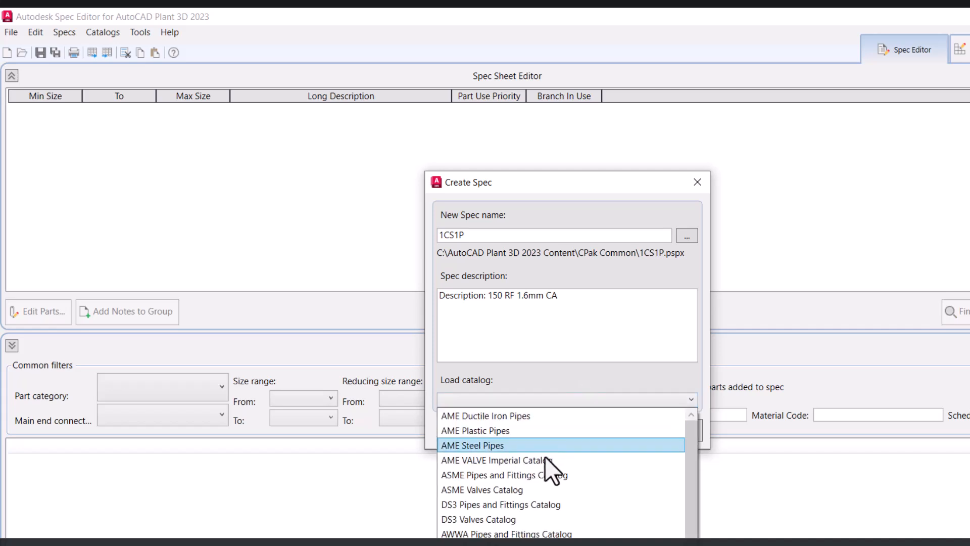
click(565, 371)
click(550, 432)
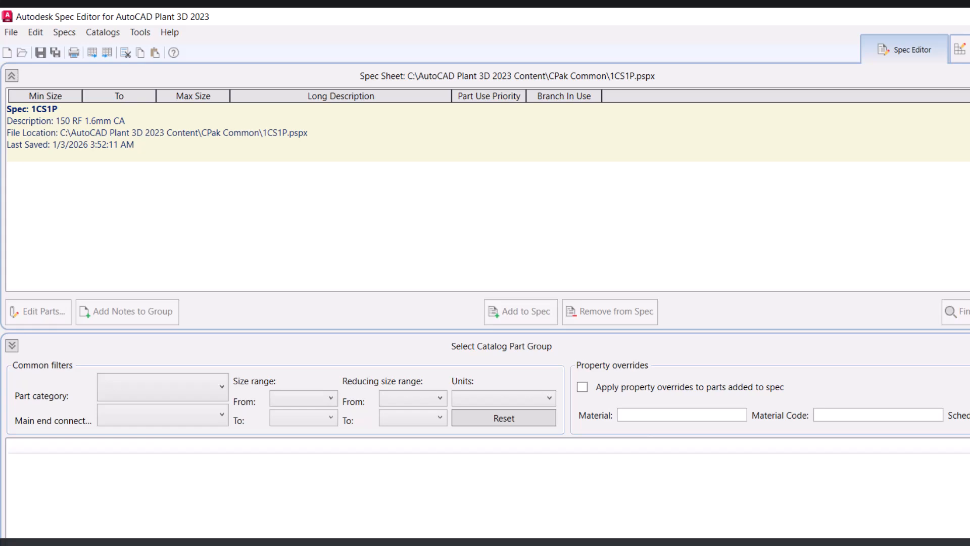
Switch to the Catalog Editor and start creating a catalog from an existing one
click(960, 49)
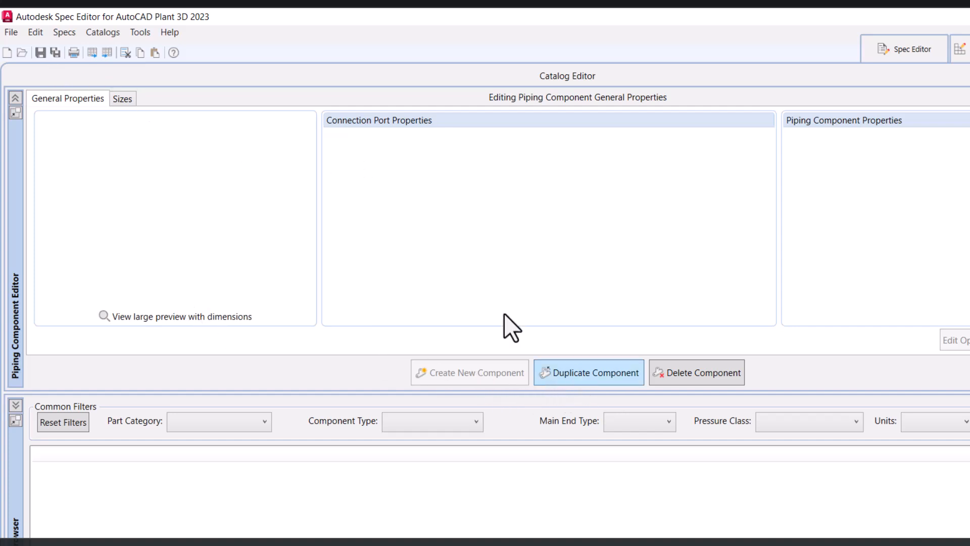
click(12, 32)
mouse_move(25, 48)
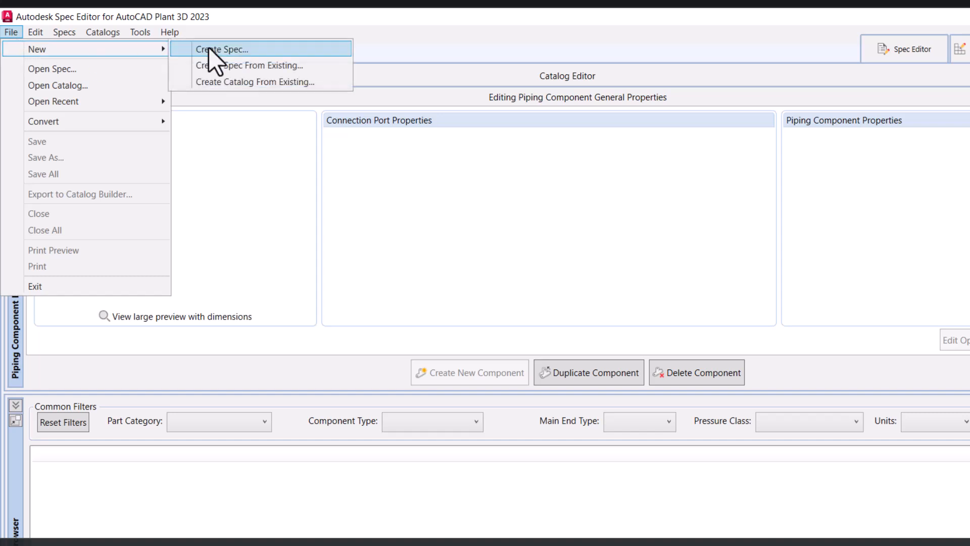
click(244, 83)
click(687, 281)
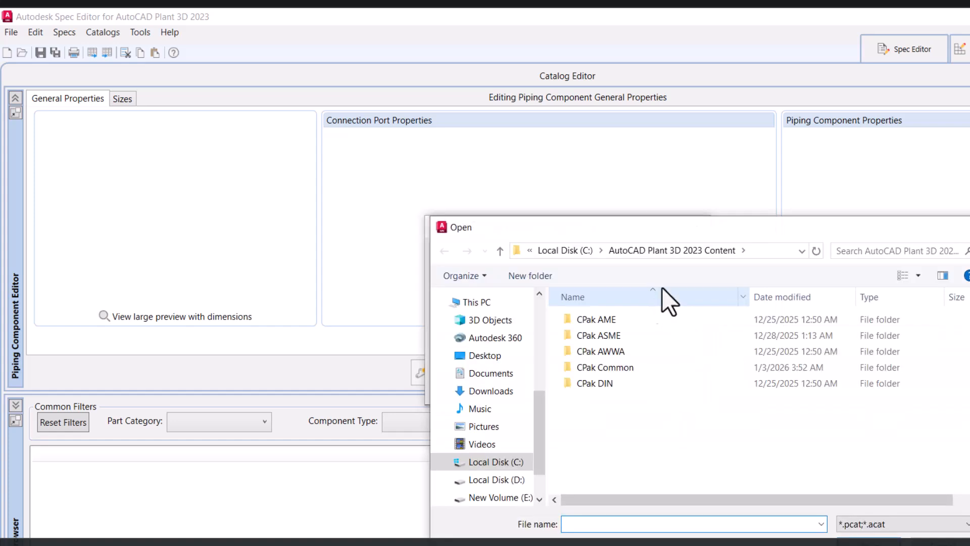
click(581, 249)
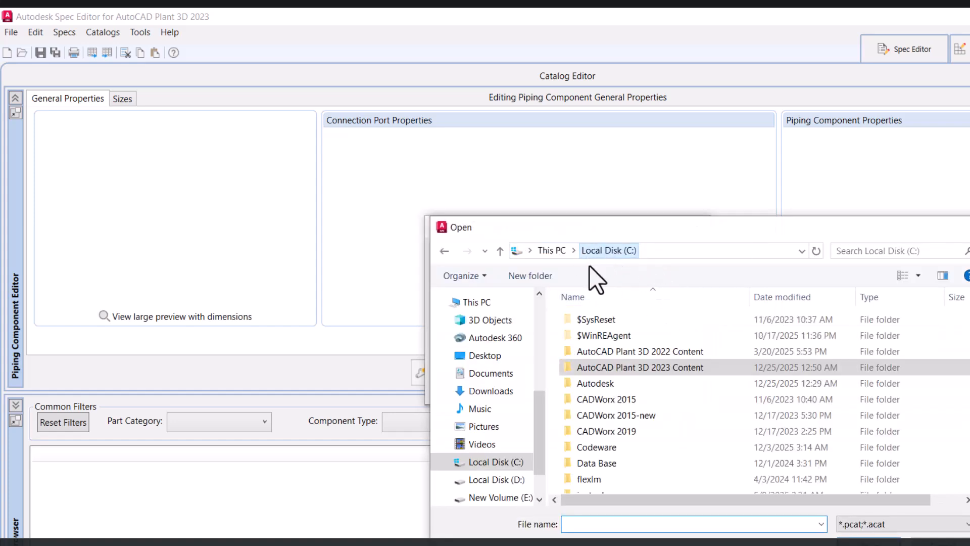
double_click(641, 373)
double_click(620, 334)
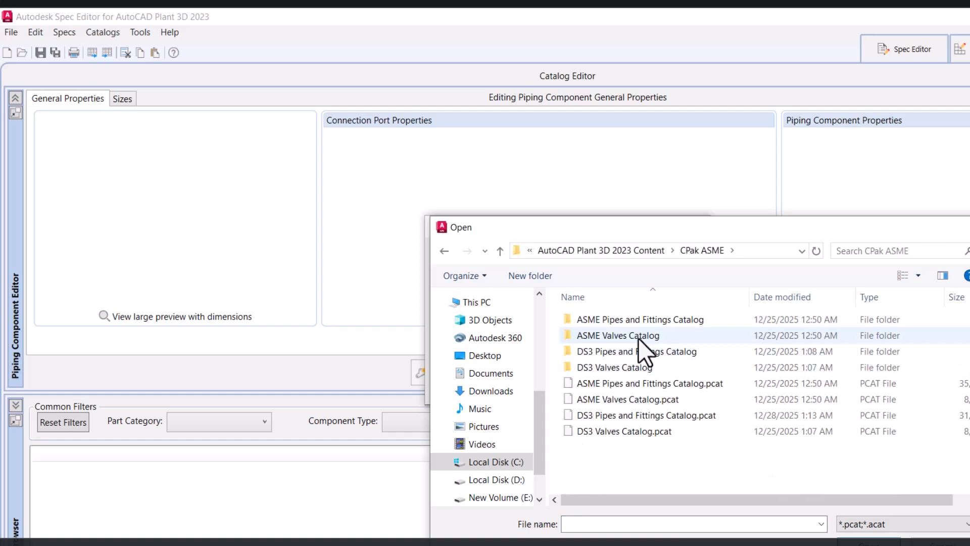
double_click(621, 320)
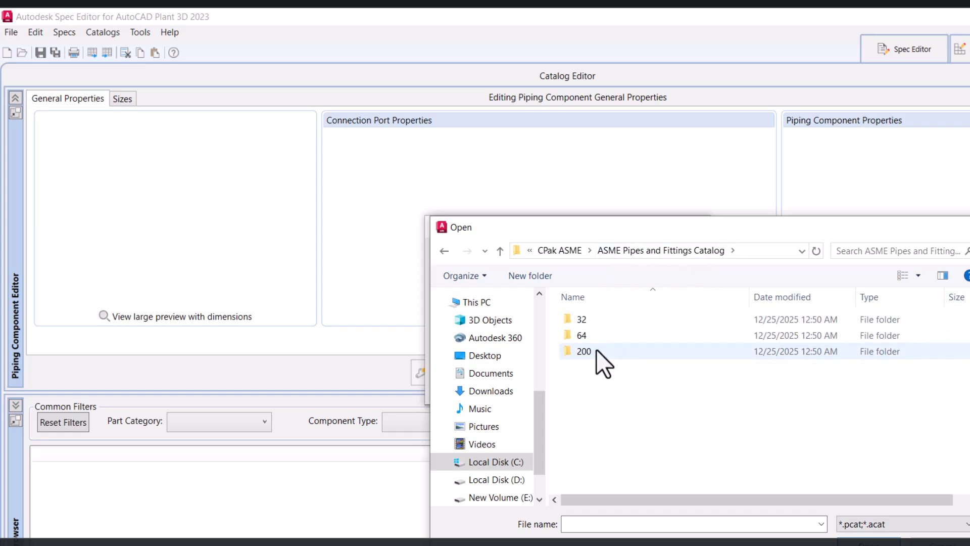
double_click(596, 335)
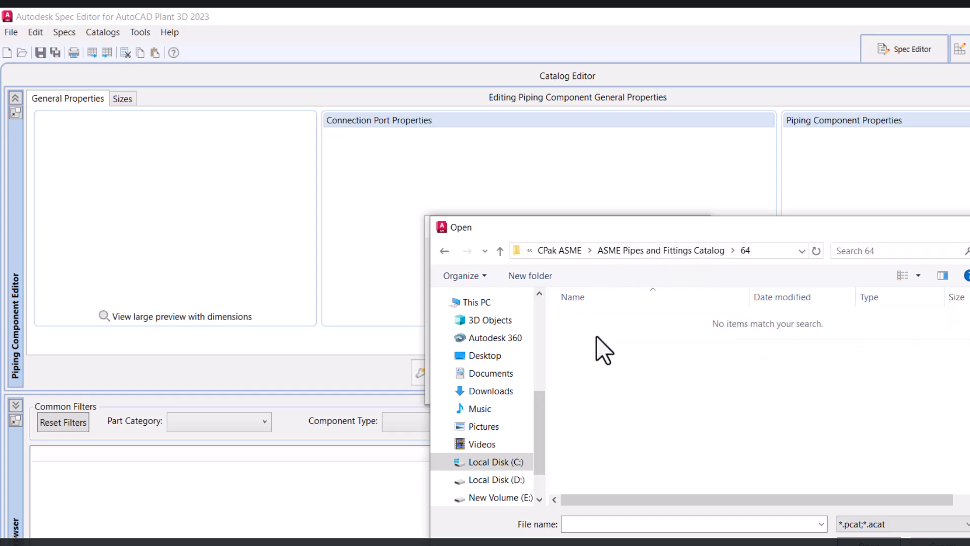
click(566, 250)
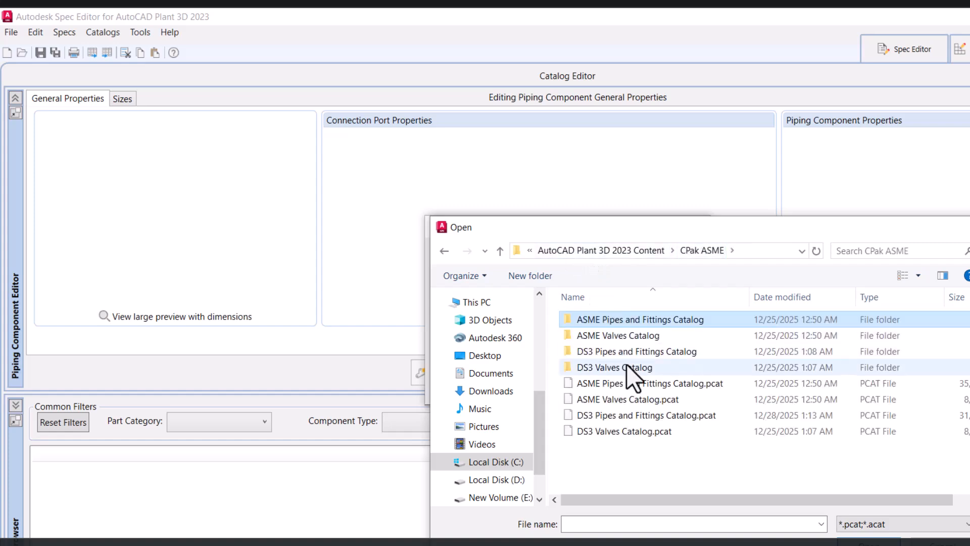
double_click(635, 320)
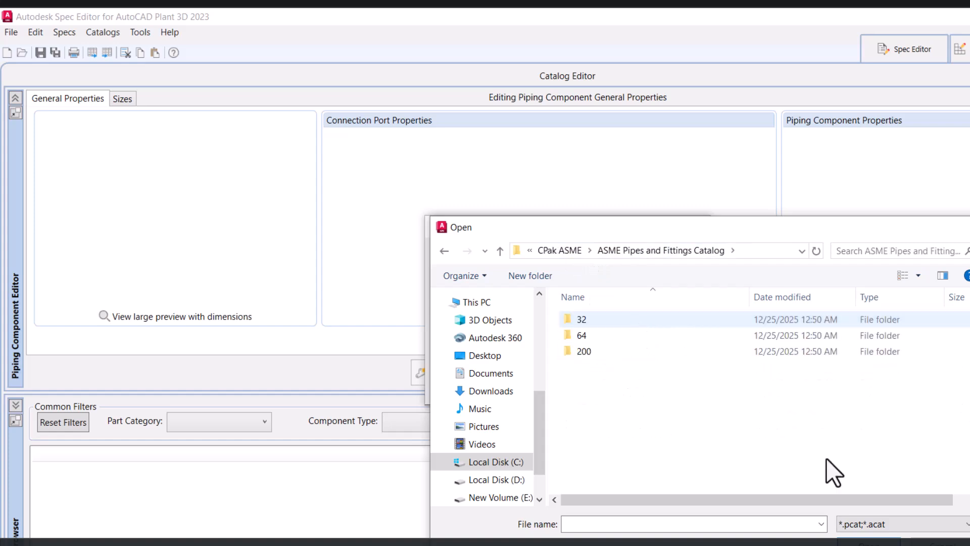
double_click(634, 324)
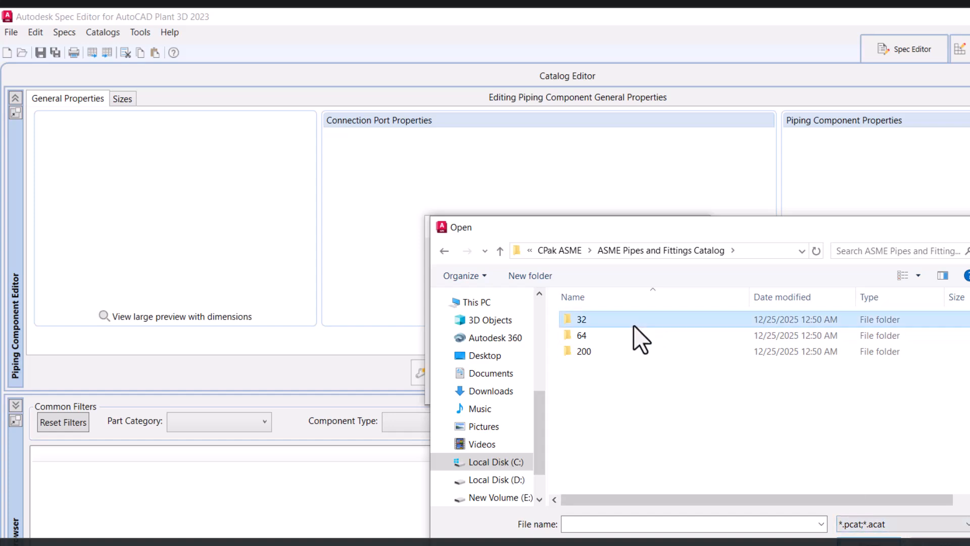
key(BackSpace)
click(875, 525)
click(882, 541)
click(924, 542)
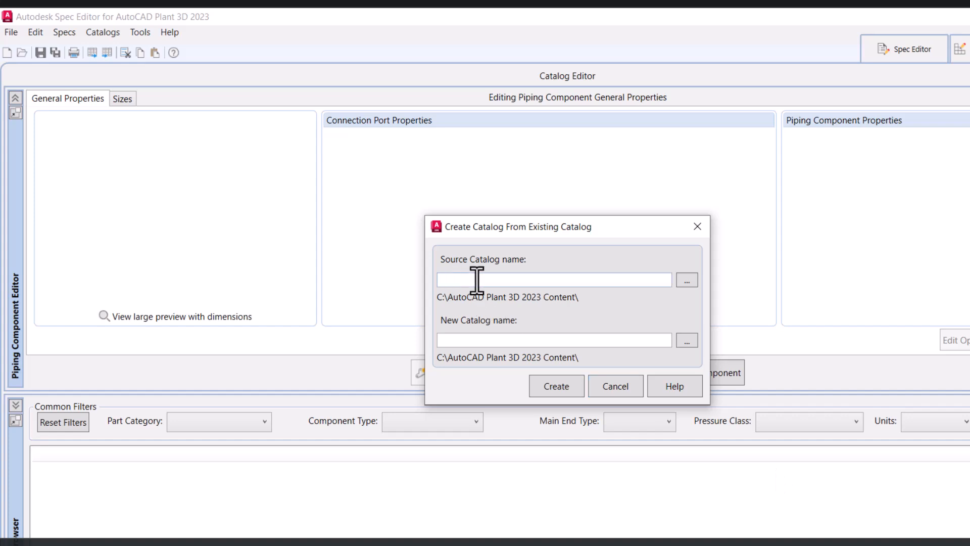
Set the source catalog to ASME Pipes and Fittings Catalog.pcat in the CPak ASME folder
click(494, 341)
click(687, 280)
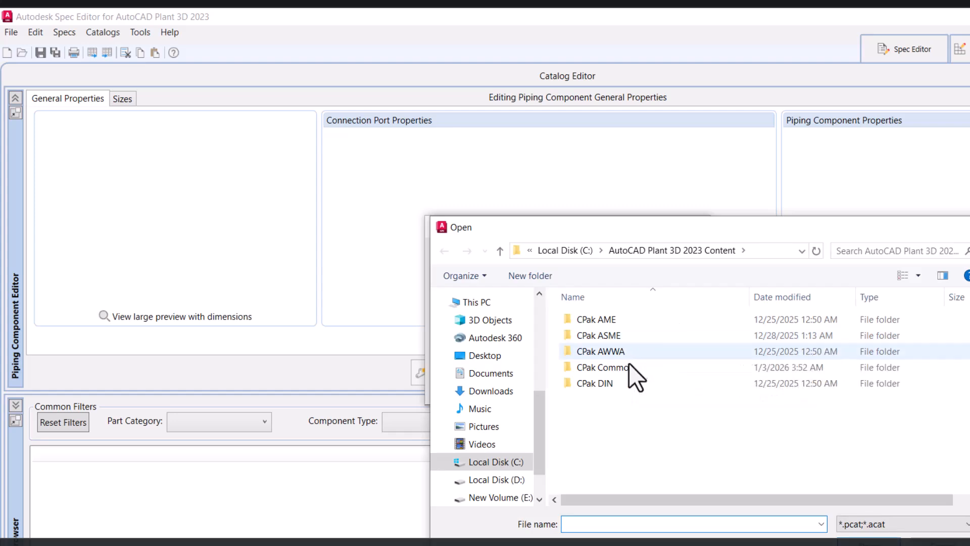
double_click(623, 336)
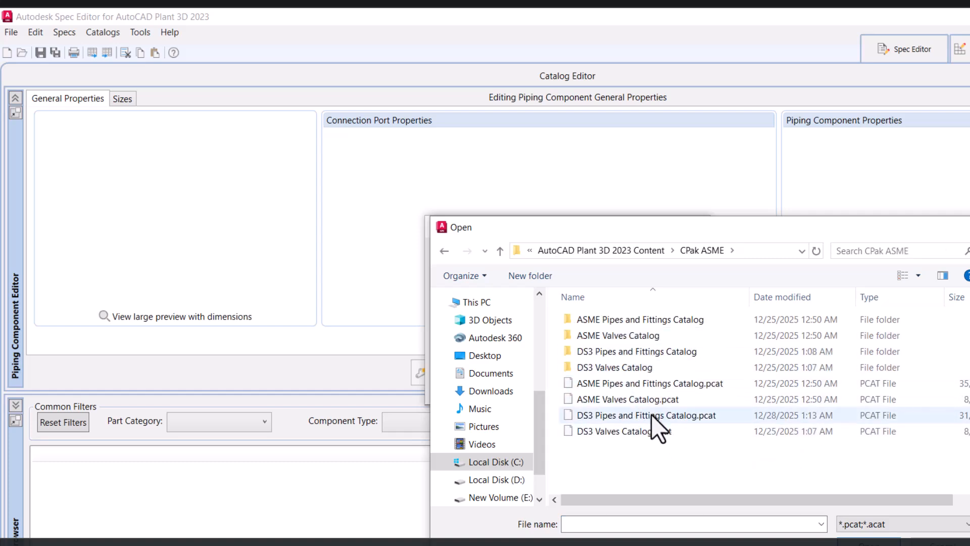
click(627, 386)
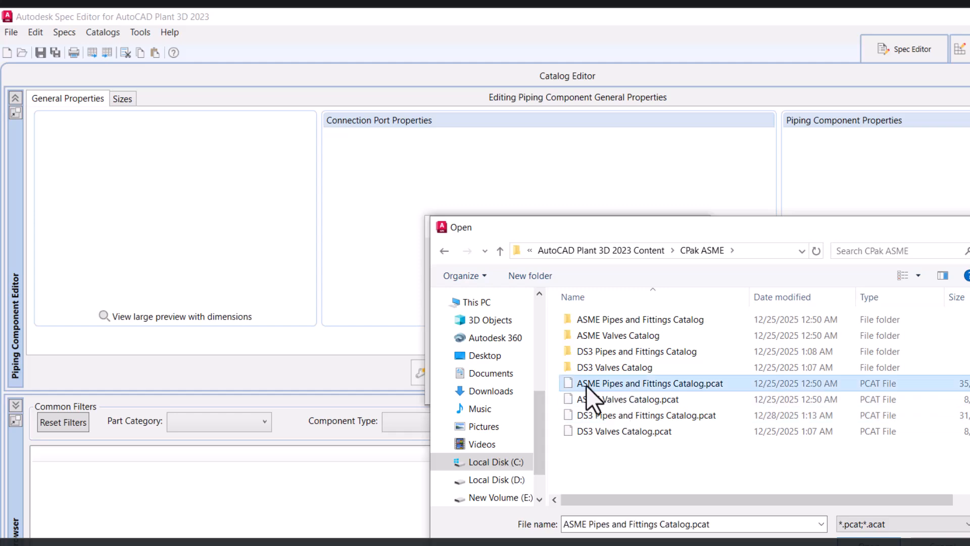
click(849, 524)
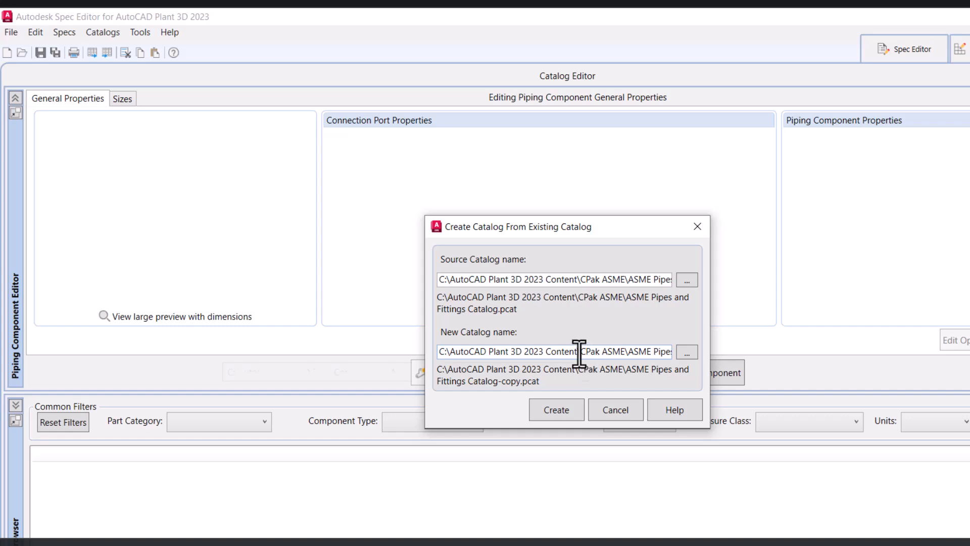
Rename the new catalog as 1CS1P-Pipes and Fittings Catalog.pcat and create it
double_click(634, 350)
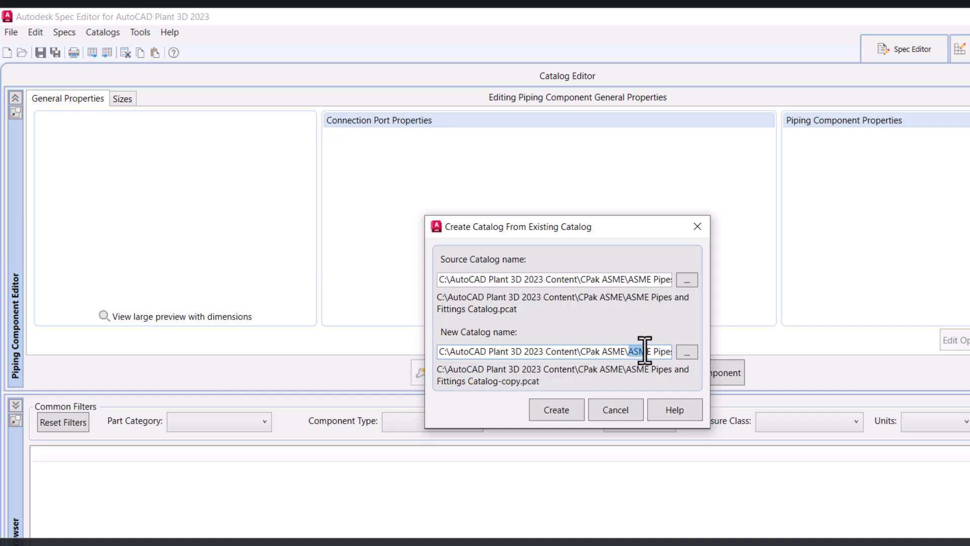
text(1CS1)
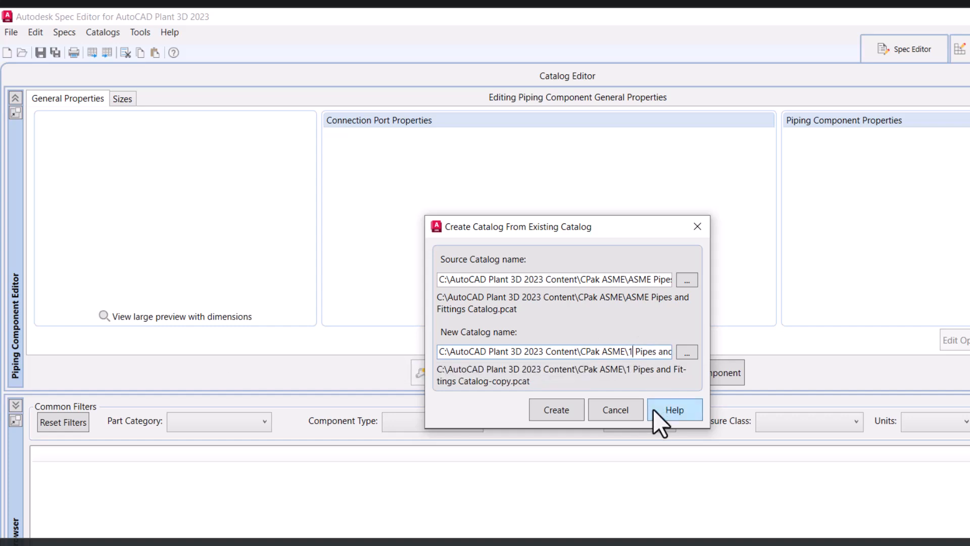
text(P-)
key(Delete)
key(Right)
key(Right)
key(Right)
key(Right)
key(Right)
key(Right)
key(Right)
key(Right)
key(Right)
key(Right)
key(Right)
key(Right)
key(Right)
key(Right)
key(Right)
key(Right)
key(Right)
key(Right)
key(Right)
key(Right)
key(Right)
key(Right)
key(Right)
key(Delete)
key(Delete)
key(Delete)
key(Delete)
key(Delete)
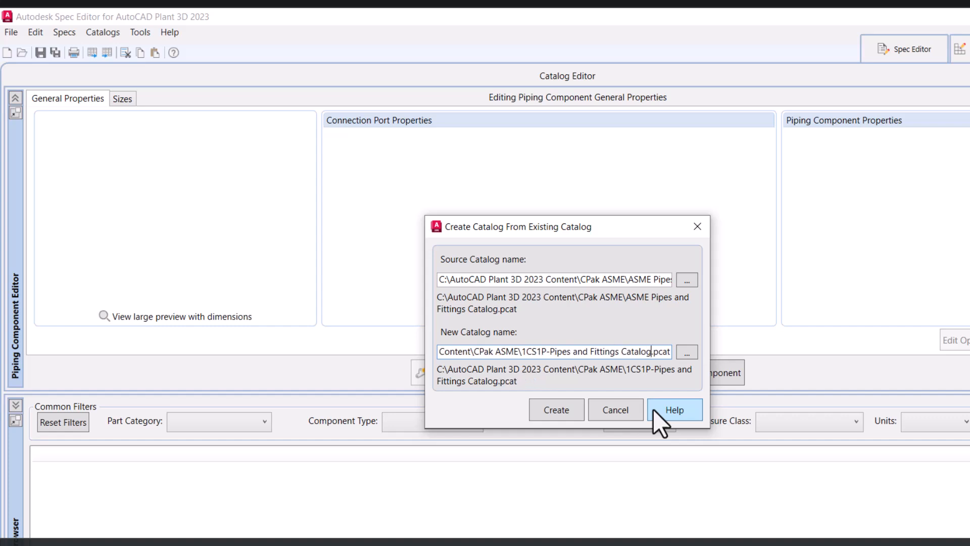
click(567, 412)
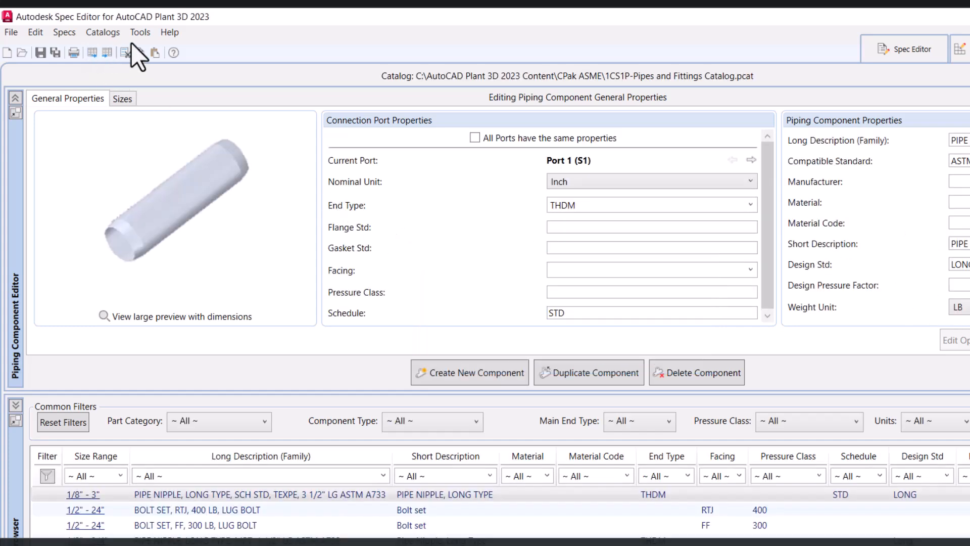
Start another catalog from an existing one and browse the CPak ASME folder for a source
click(10, 35)
mouse_move(20, 49)
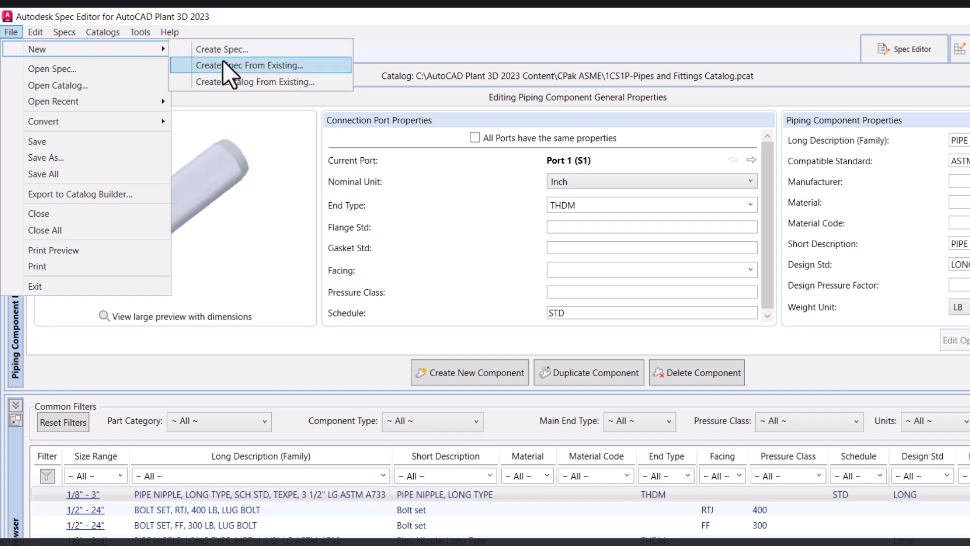
click(247, 81)
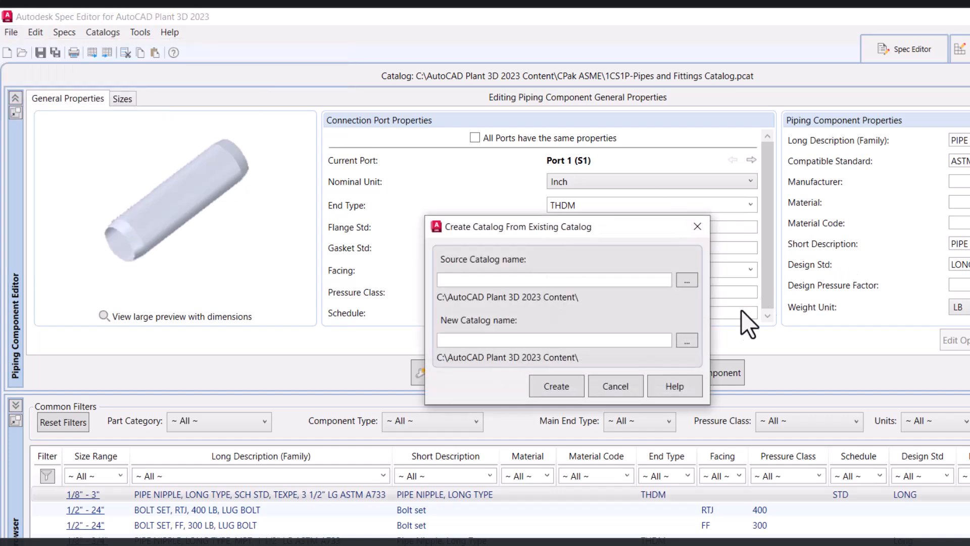
click(686, 280)
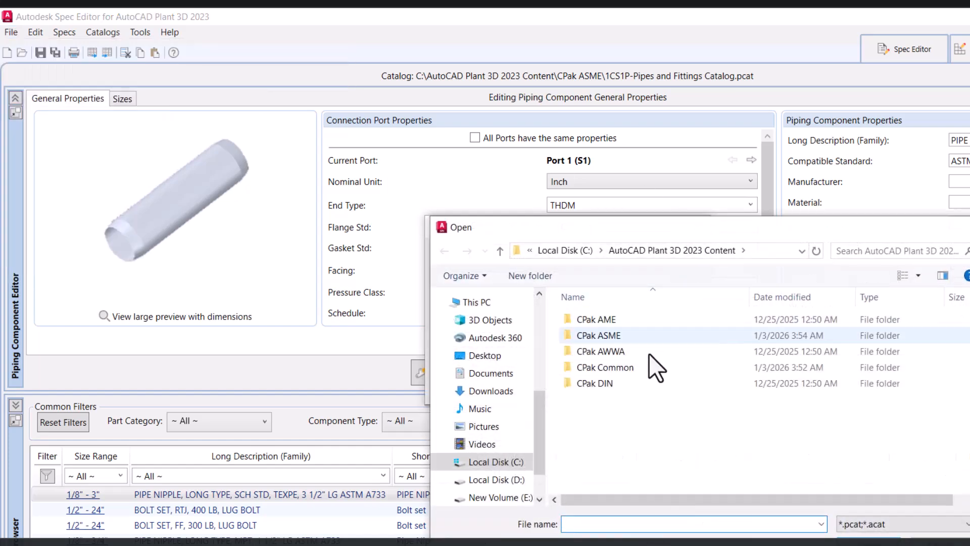
double_click(623, 336)
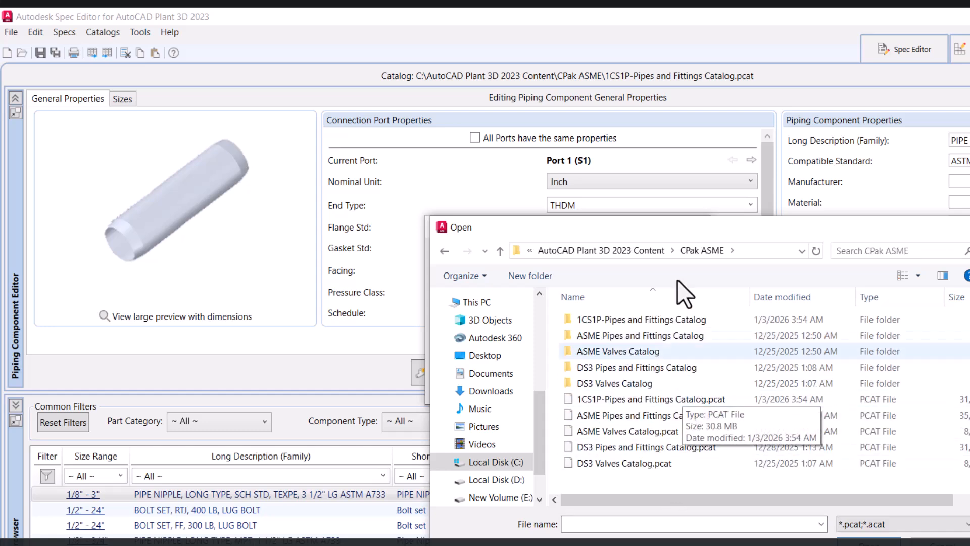
click(645, 256)
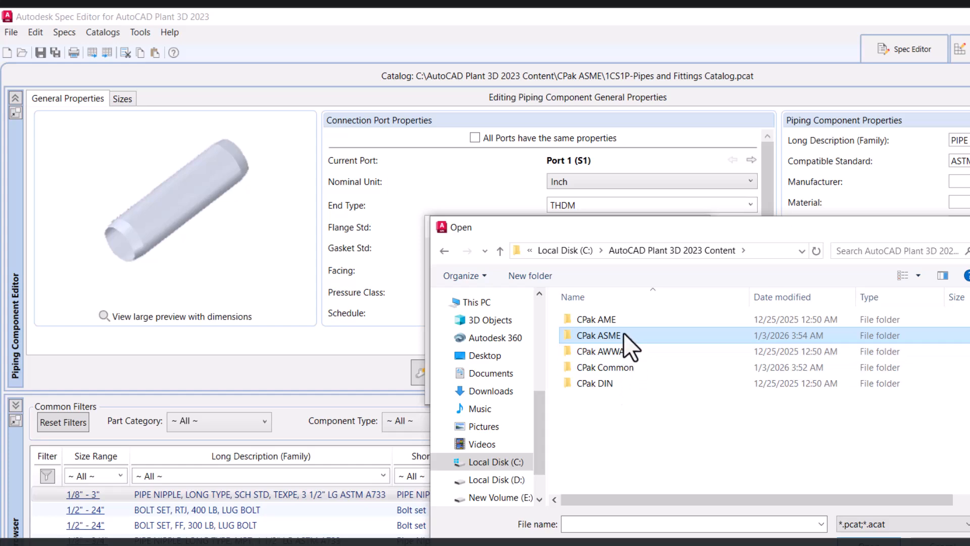
key(Escape)
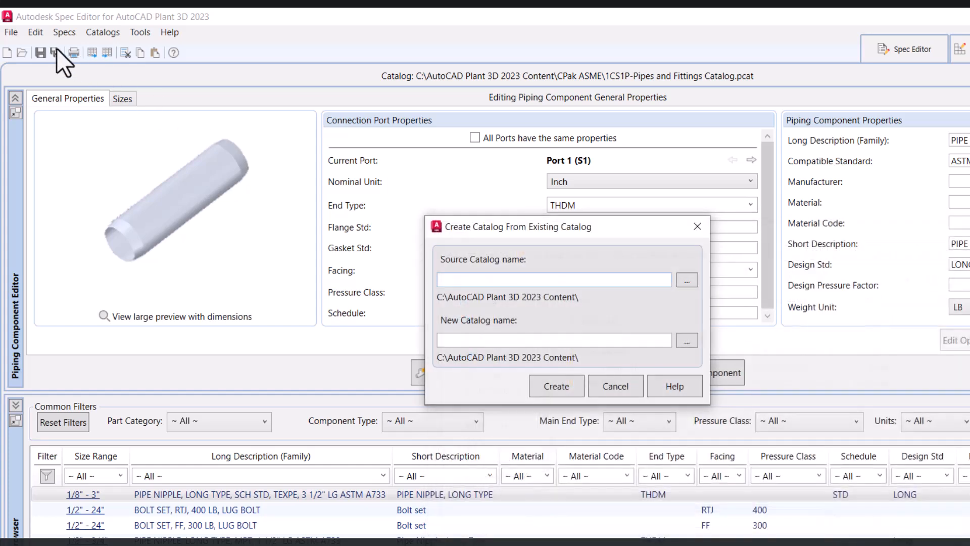
Set the source catalog to ASME Valves Catalog.pcat in the CPak ASME folder
click(687, 280)
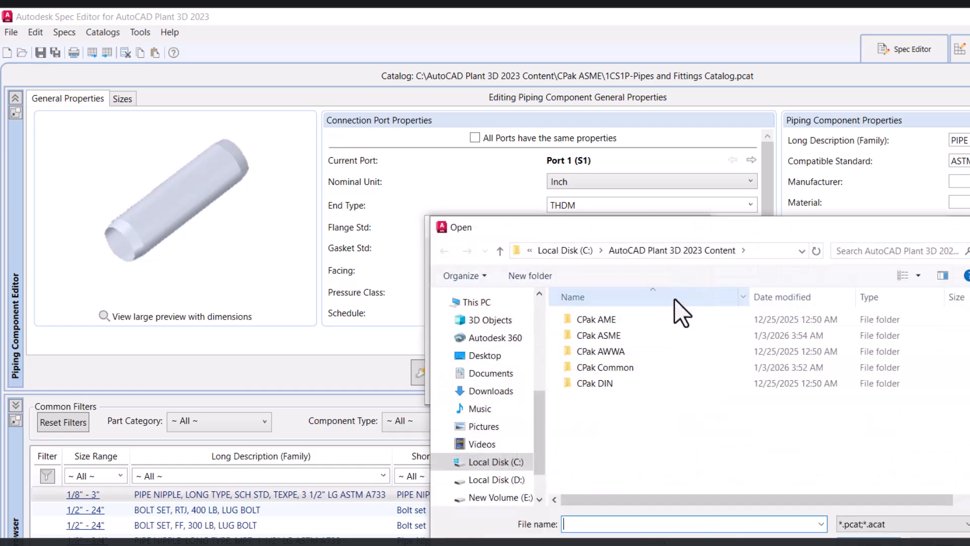
double_click(629, 336)
click(668, 416)
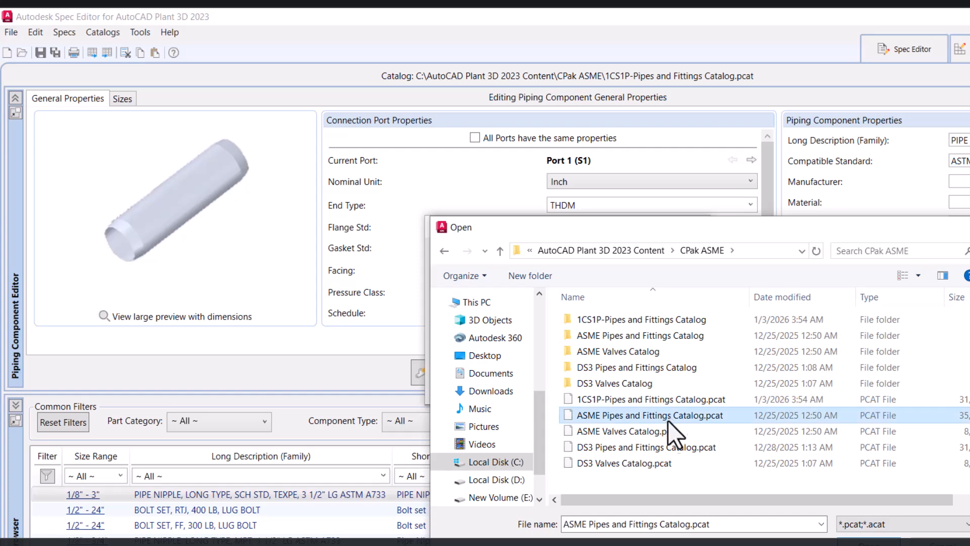
click(635, 432)
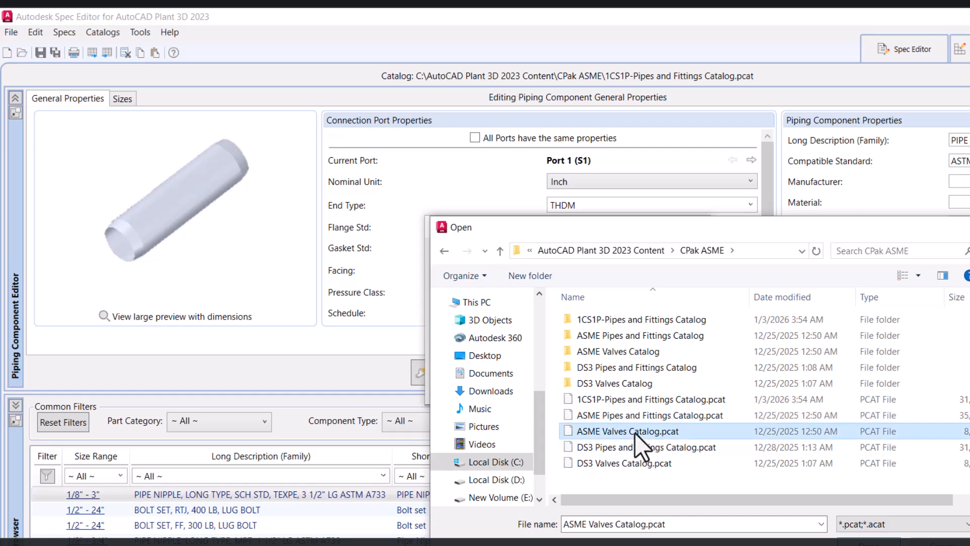
double_click(652, 431)
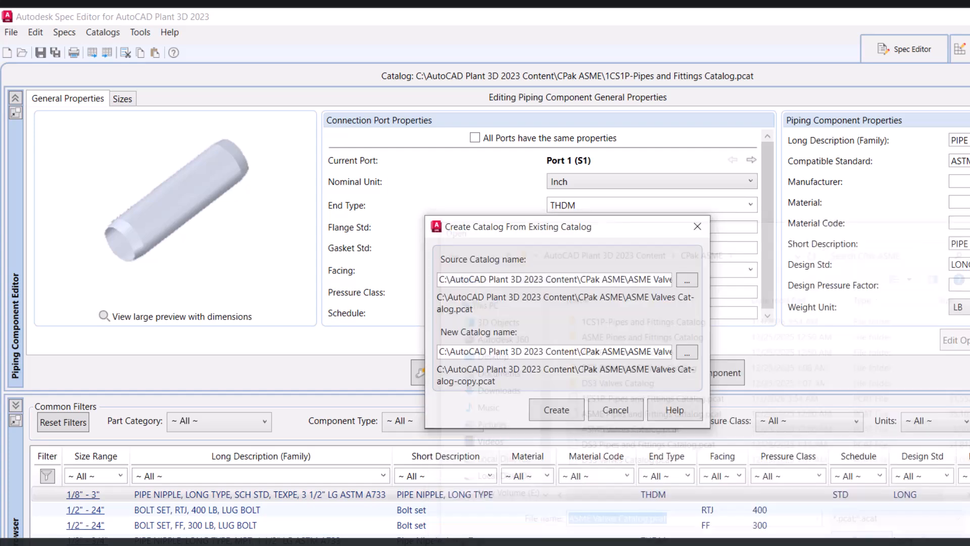
Rename the new catalog as 1CS1P-Valves Catalog.pcat and create it
mouse_move(629, 351)
mouse_down()
mouse_move(655, 352)
mouse_move(634, 354)
mouse_up()
click(653, 354)
click(631, 354)
click(615, 350)
key(Delete)
key(Delete)
key(Delete)
key(Delete)
key(Delete)
text(1CS)
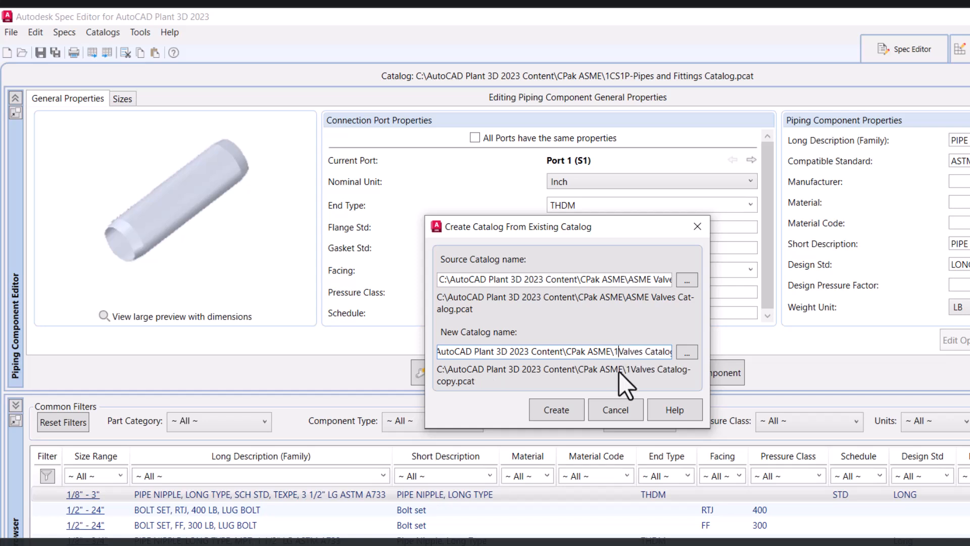
text(1P-)
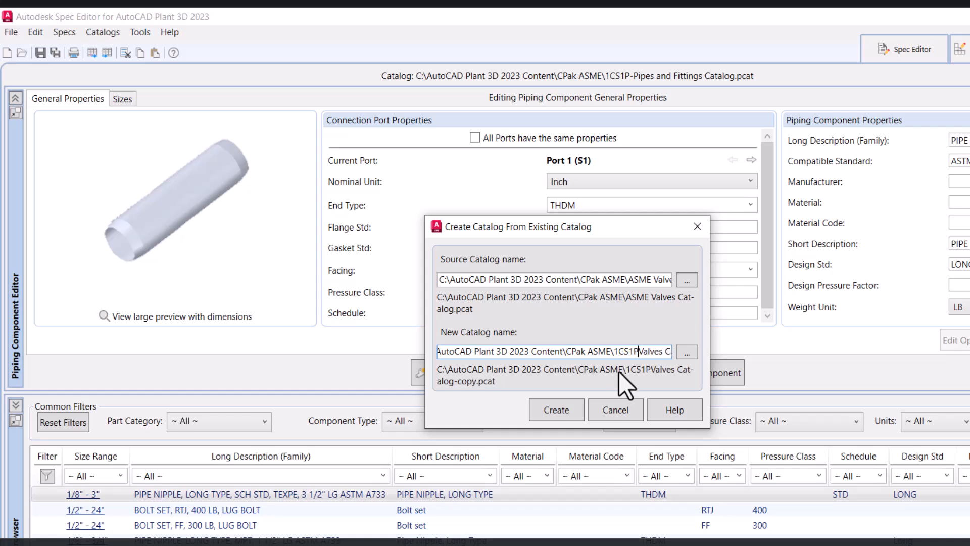
key(Right)
key(Right)
key(Right)
key(Right)
key(Right)
key(Right)
key(Right)
key(Right)
key(Right)
key(Right)
key(Right)
key(Right)
key(Right)
key(Right)
key(Right)
key(Right)
key(Right)
key(Right)
key(Right)
key(Right)
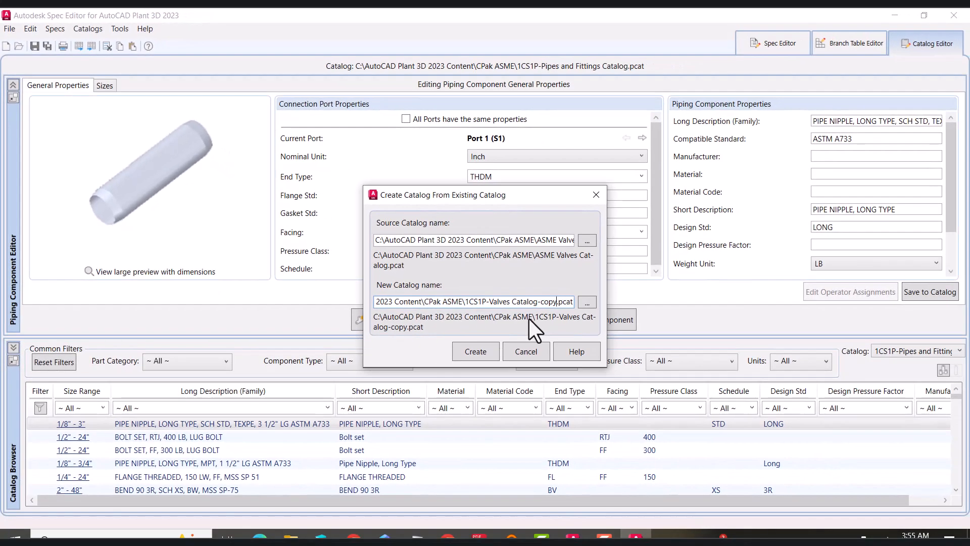
key(BackSpace)
key(BackSpace)
key(BackSpace)
key(BackSpace)
key(BackSpace)
click(478, 353)
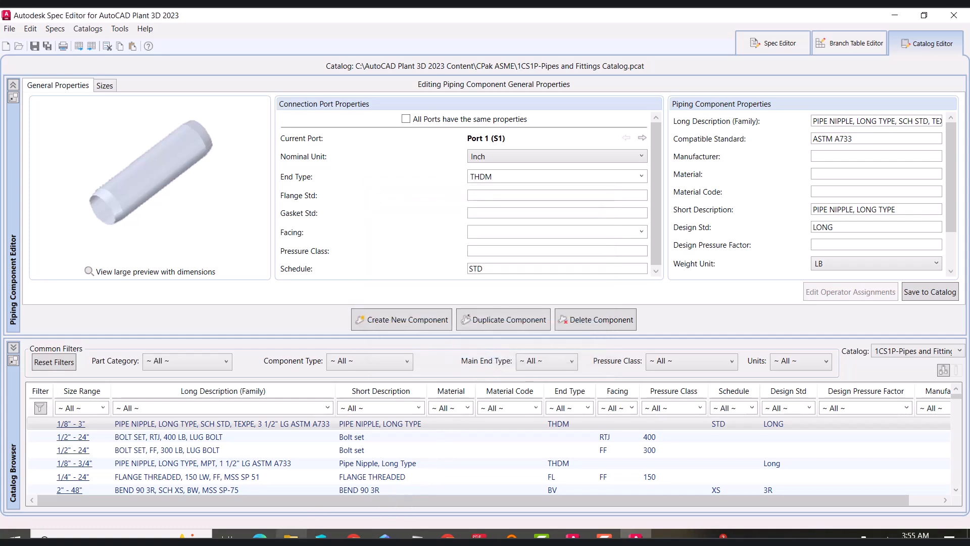
Check the CPak ASME content folder in File Explorer for the new 1CS1P catalog files
mouse_move(290, 535)
click(307, 500)
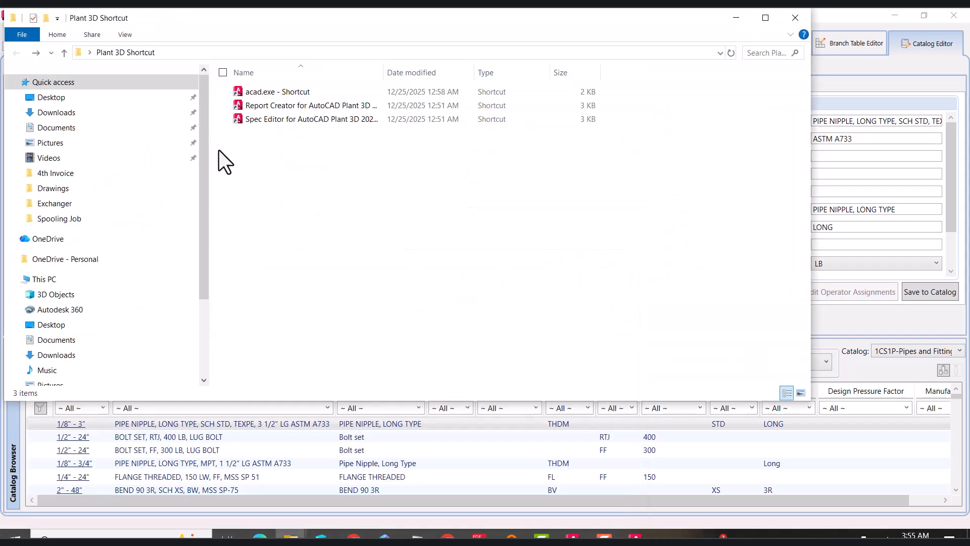
click(70, 281)
double_click(459, 222)
drag(474, 16, 281, 113)
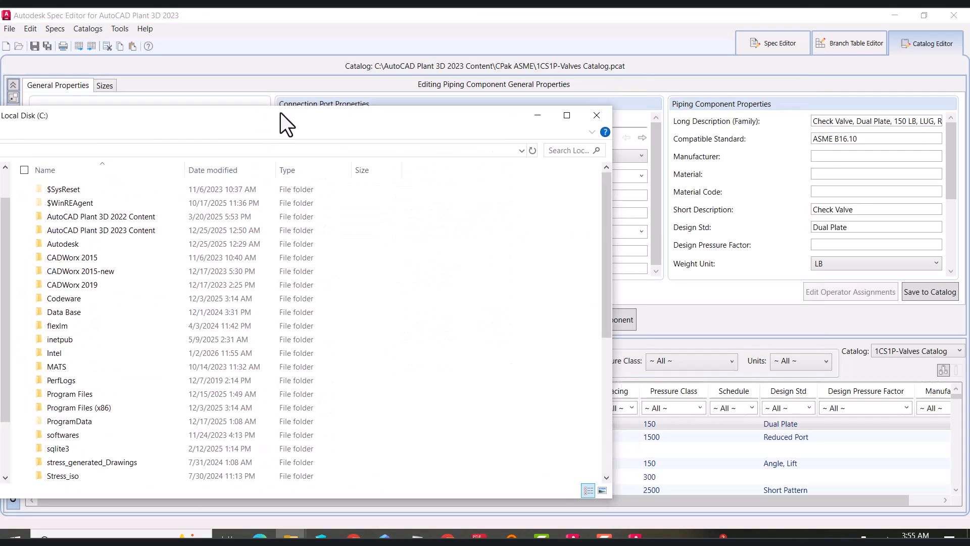
double_click(123, 231)
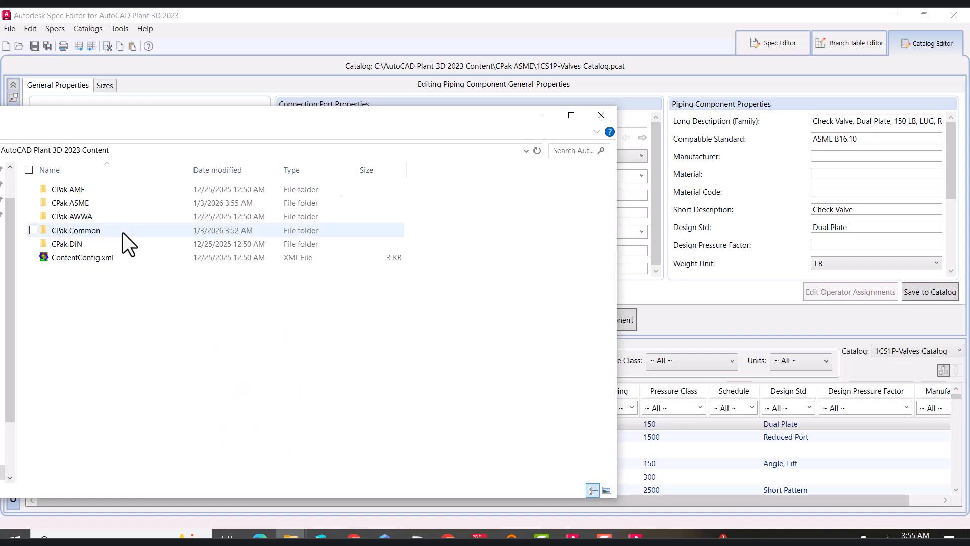
click(97, 203)
double_click(97, 203)
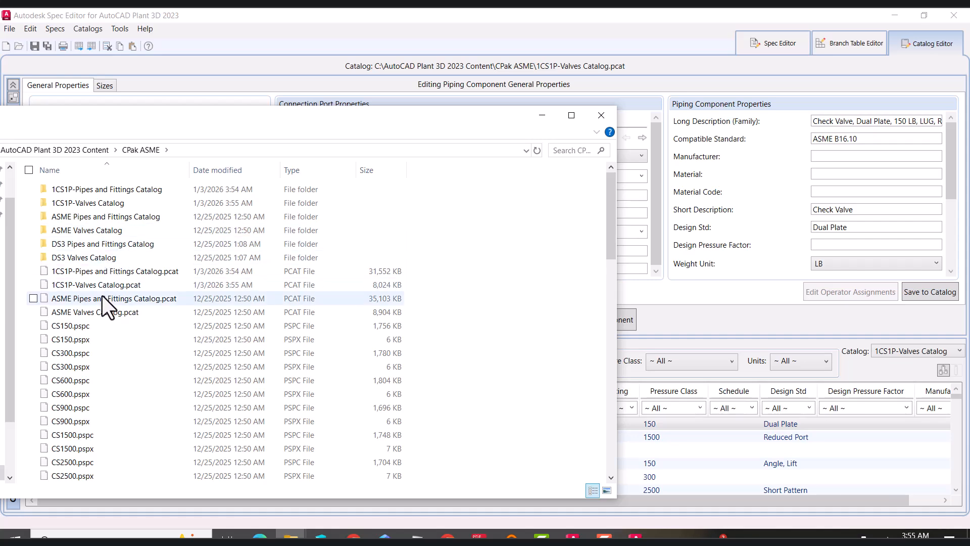
click(89, 285)
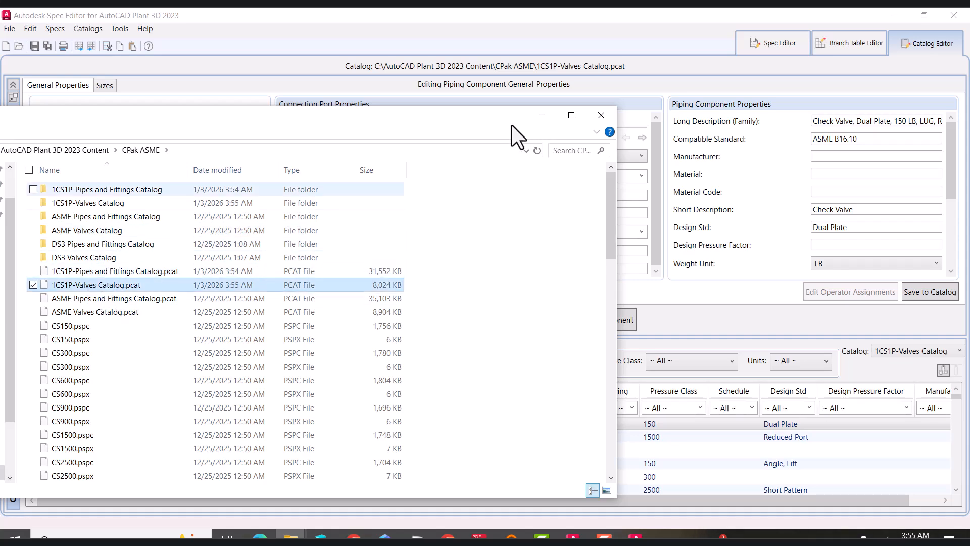
click(544, 114)
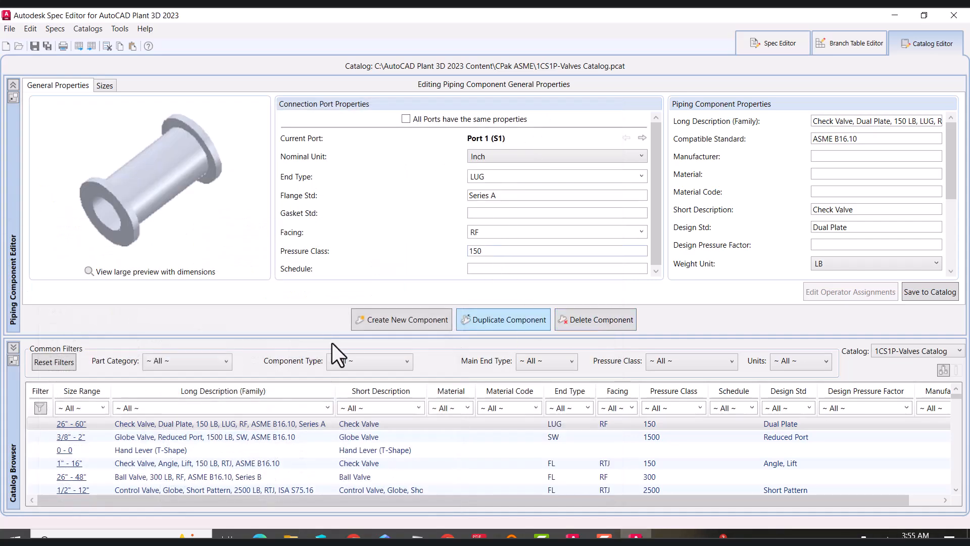
Switch the catalog browser to the 1CS1P-Pipes and Fittings Catalog
click(920, 352)
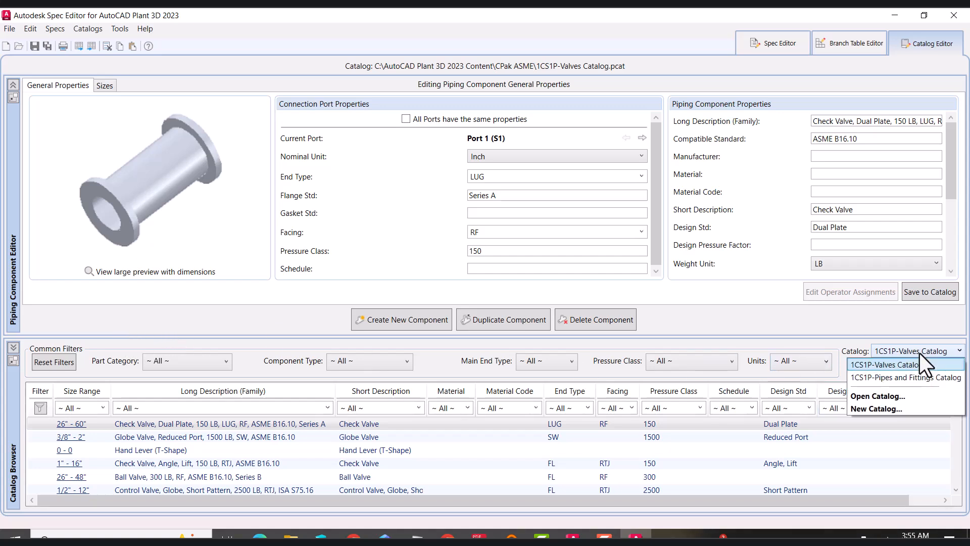
click(916, 380)
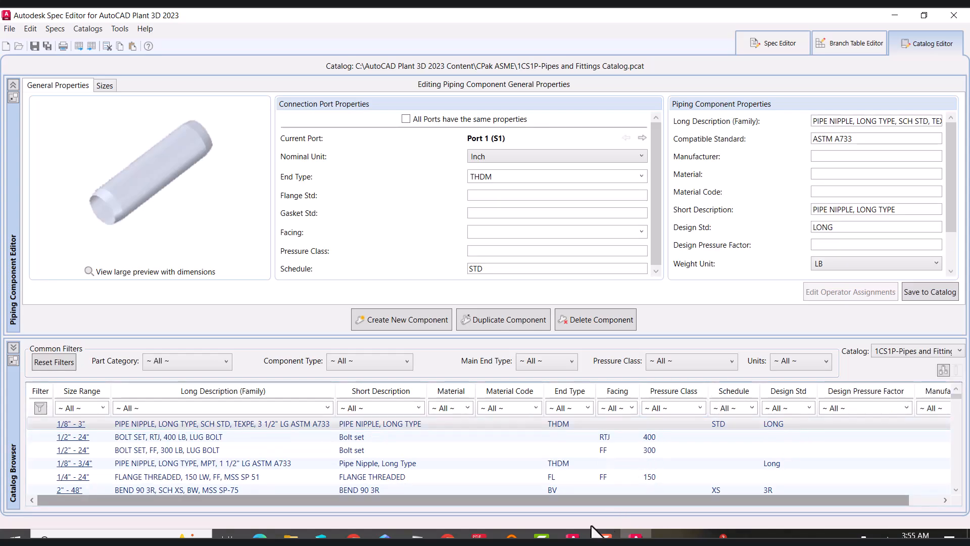
Review the 1CS1P line class pipe table in the Piping Line Classes PDF
click(478, 535)
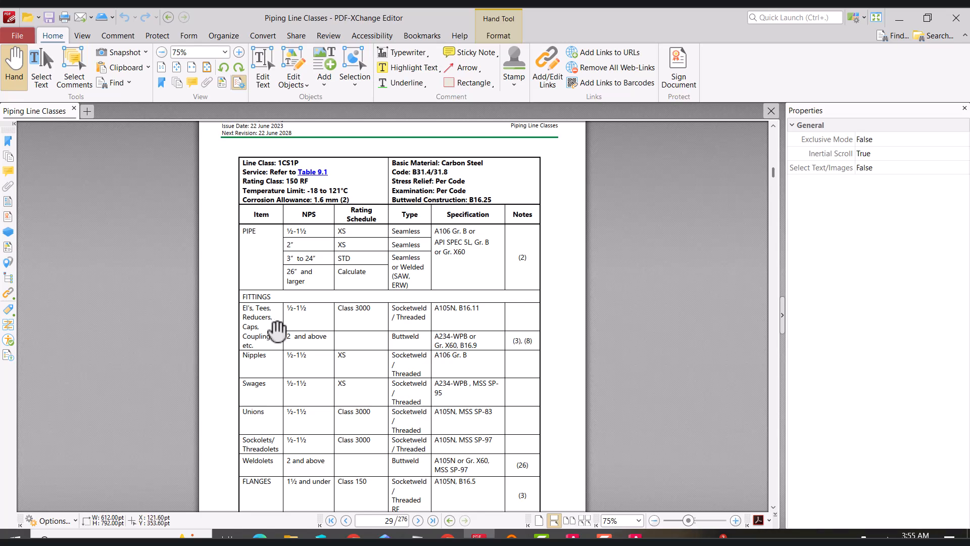
scroll(278, 337, down, 1)
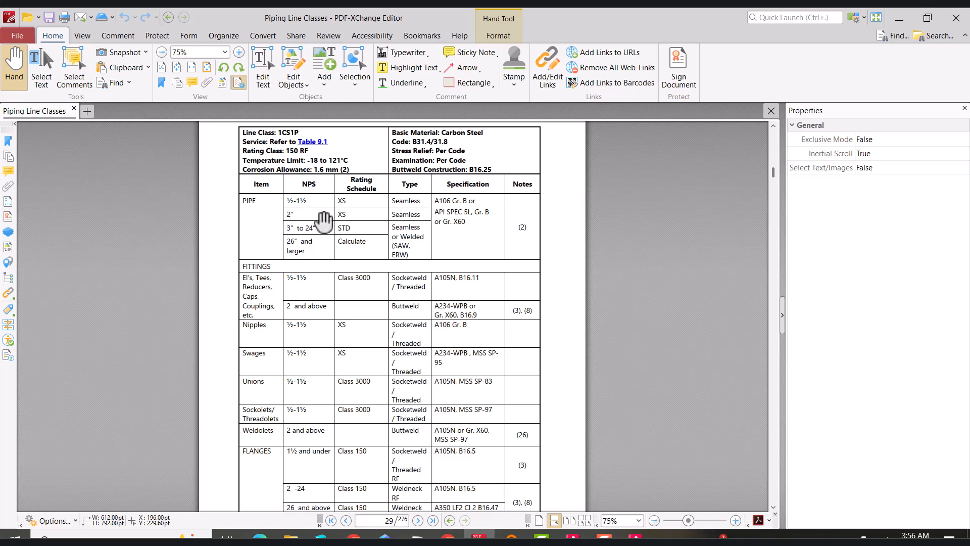
click(908, 17)
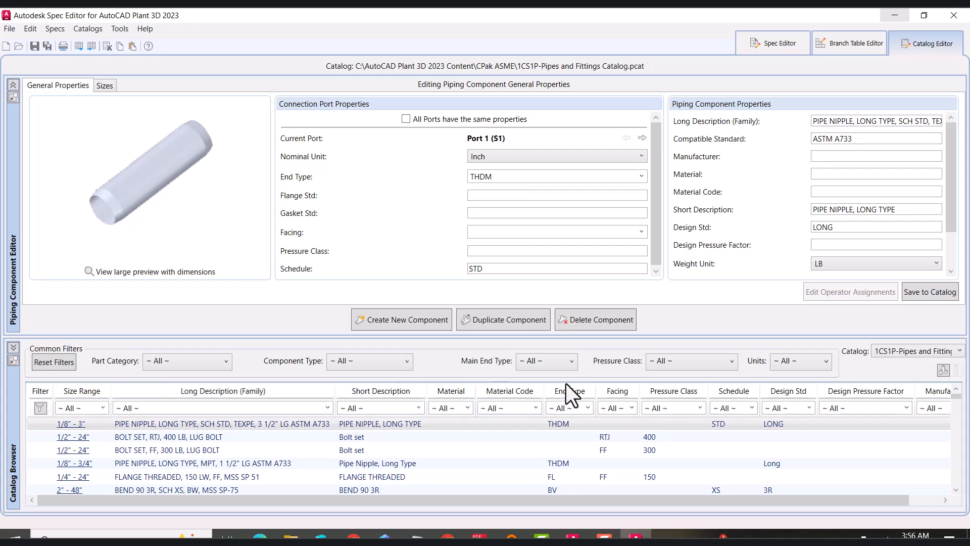
Try to filter the catalog by short description *pipe**
click(371, 408)
text(*pipe)
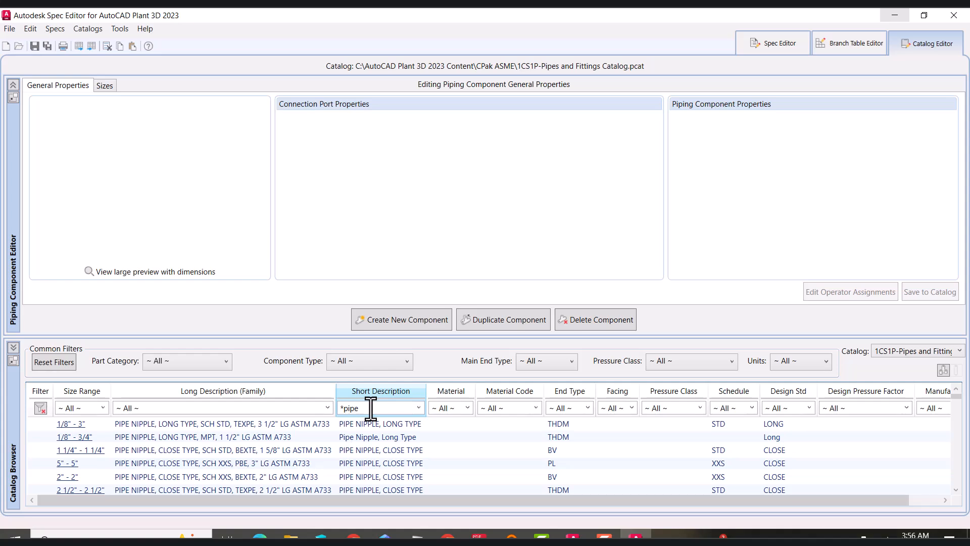
text(**)
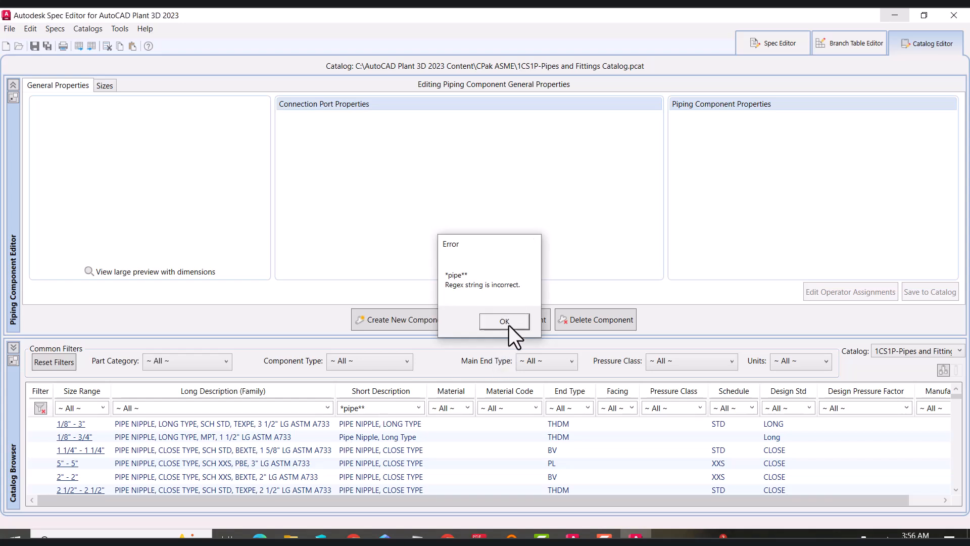
click(508, 323)
Filter the catalog components by short description *seam
click(379, 408)
text(*)
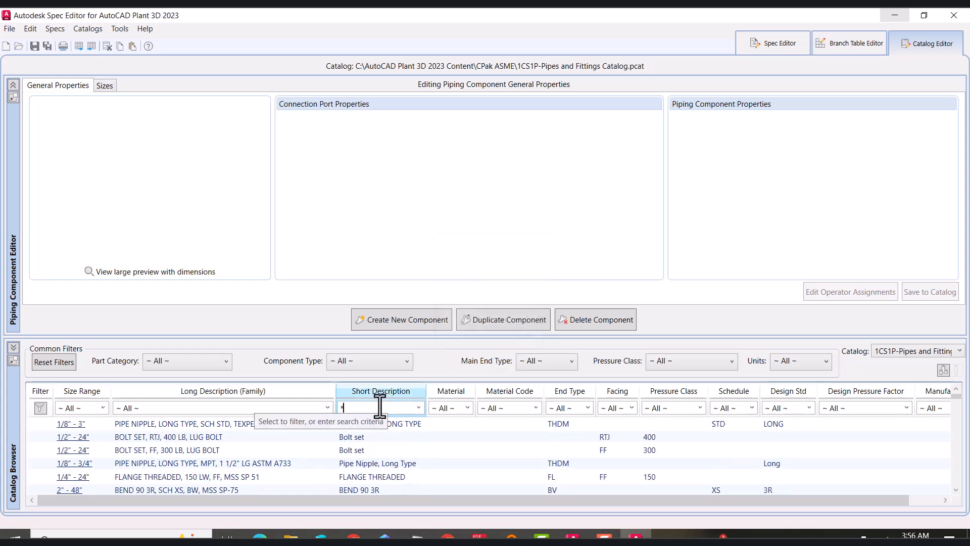
text(seam)
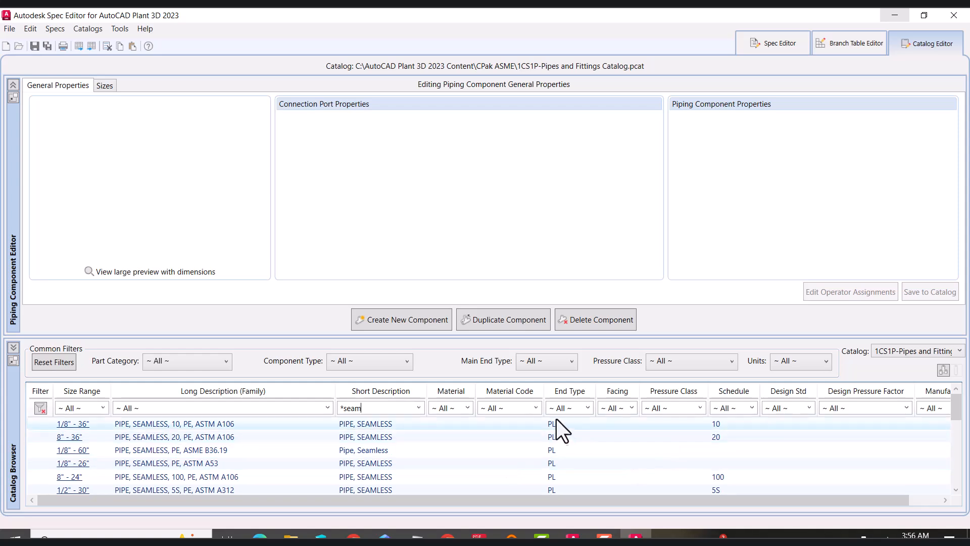
Set the schedule filter to 80 to find the seamless schedule 80 pipe
click(752, 407)
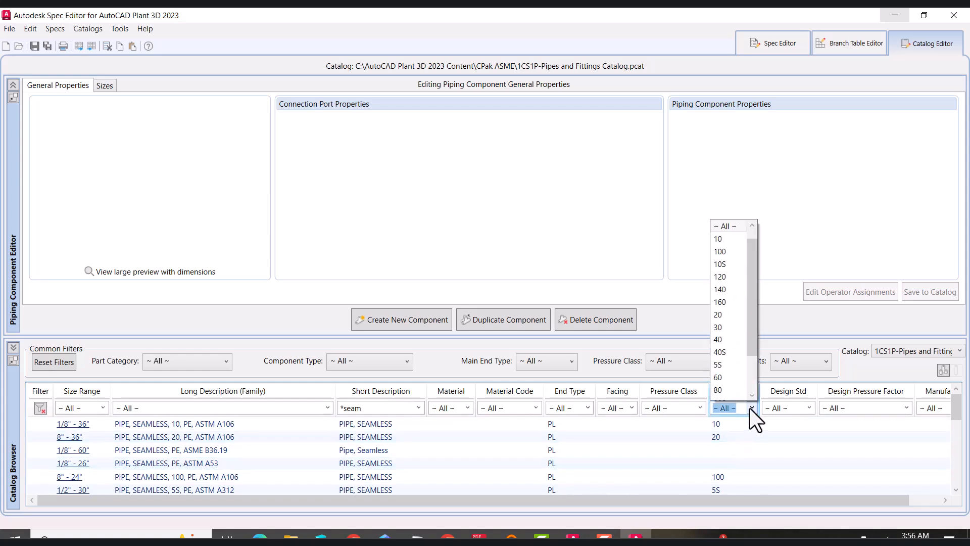
drag(758, 333, 751, 377)
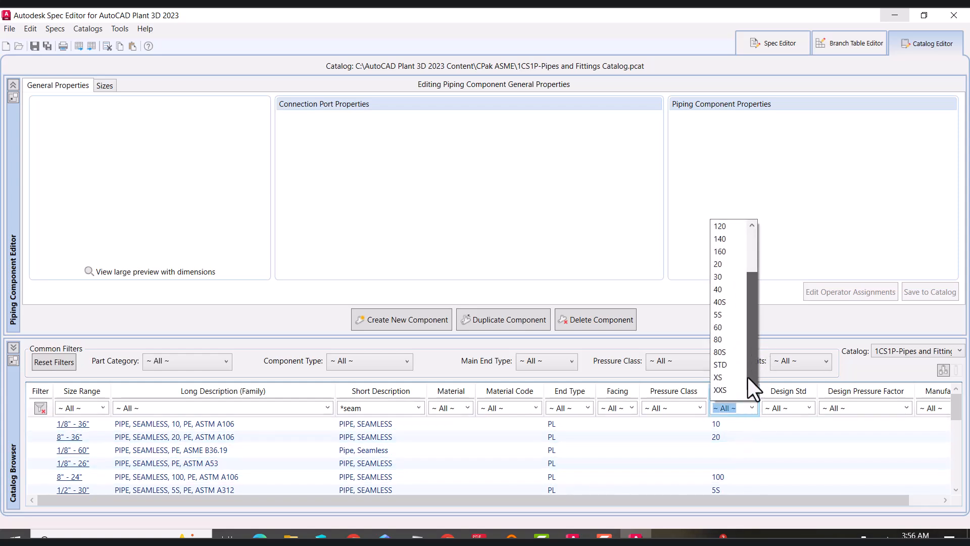
click(729, 377)
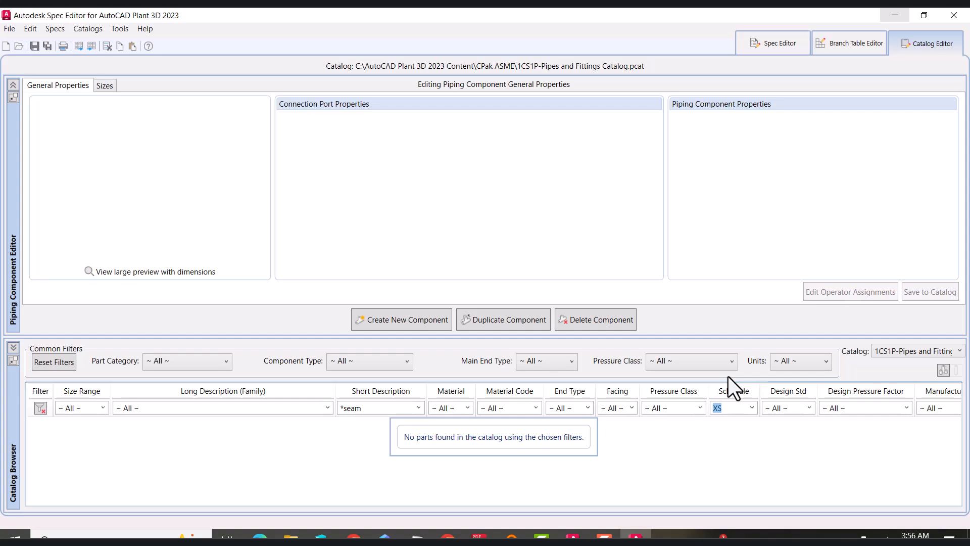
click(753, 408)
click(732, 344)
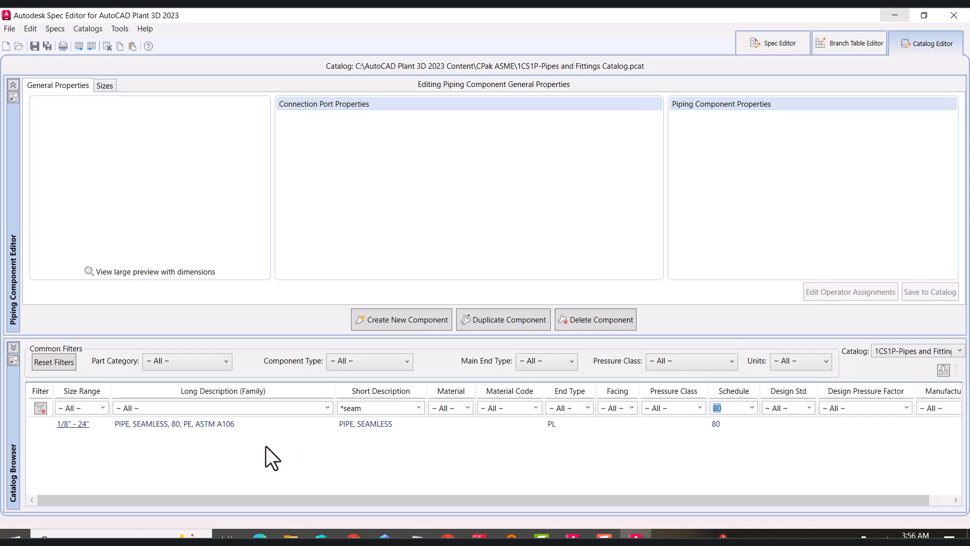
Select the seamless pipe and change its port schedule to XS, then back to 80
click(218, 423)
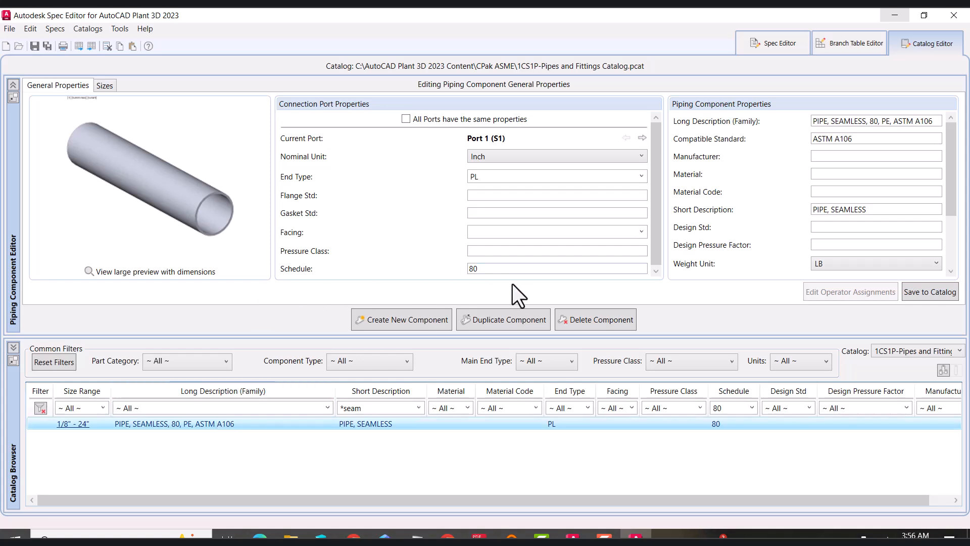
double_click(505, 268)
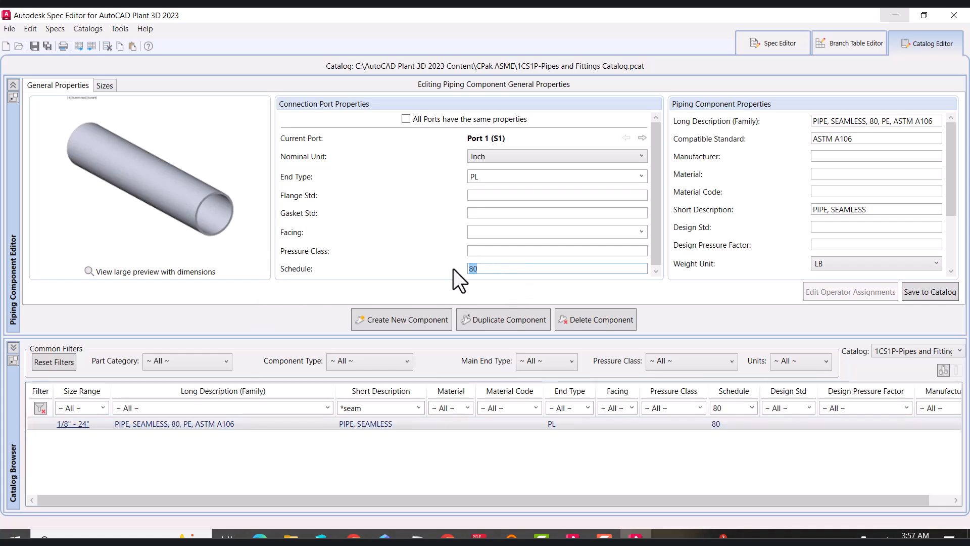
text(XS)
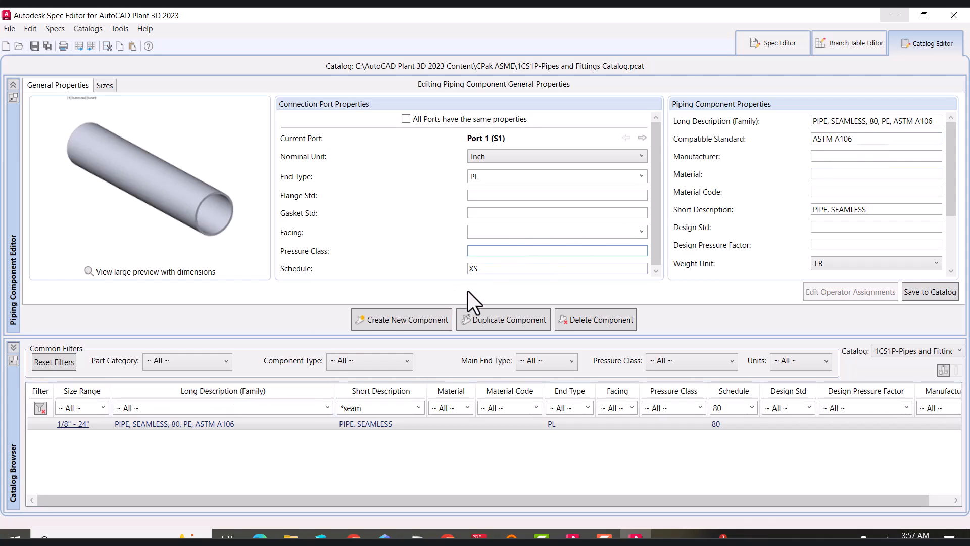
double_click(521, 268)
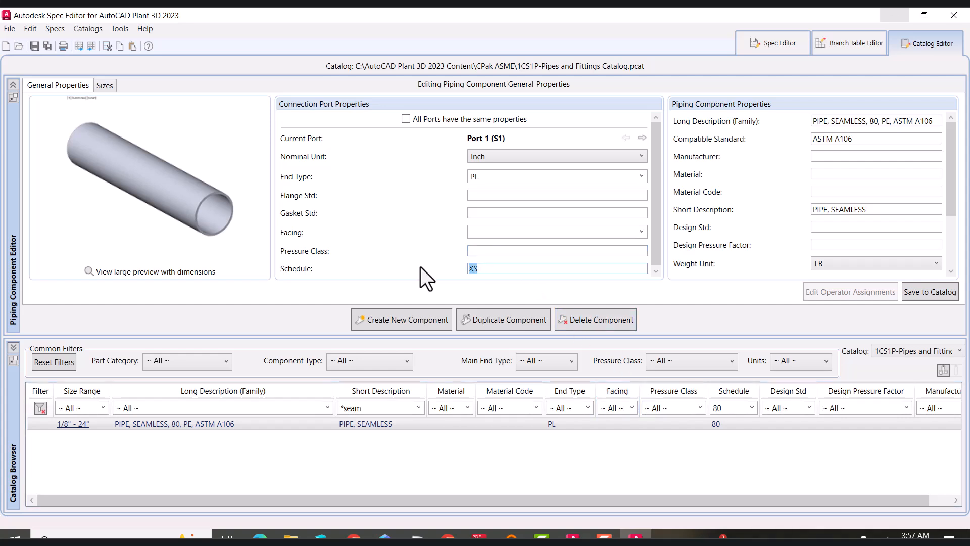
text(80)
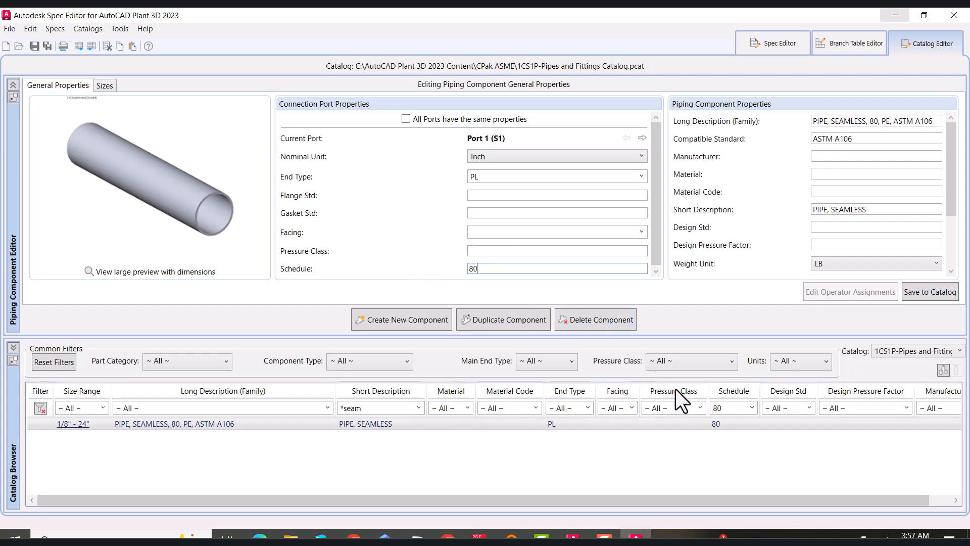
Clear the catalog filters and discard the changes to the current component
click(753, 407)
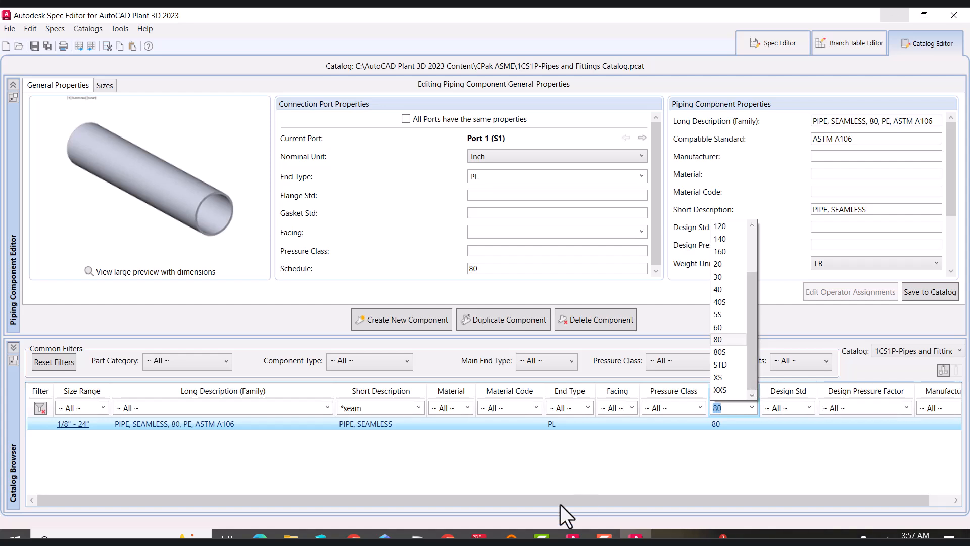
click(483, 462)
click(42, 409)
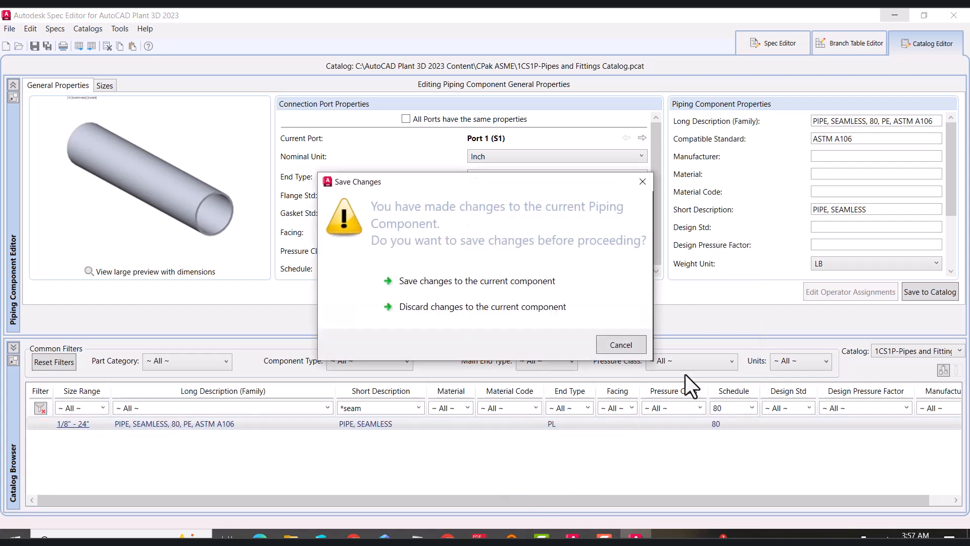
click(472, 308)
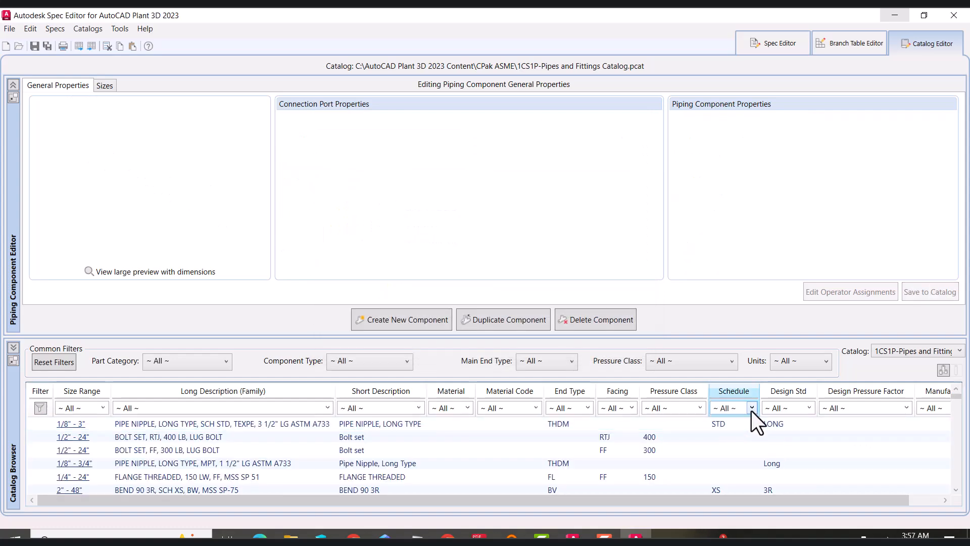
Filter the catalog components by schedule XS and scroll through the matching results
click(752, 408)
scroll(734, 384, down, 1)
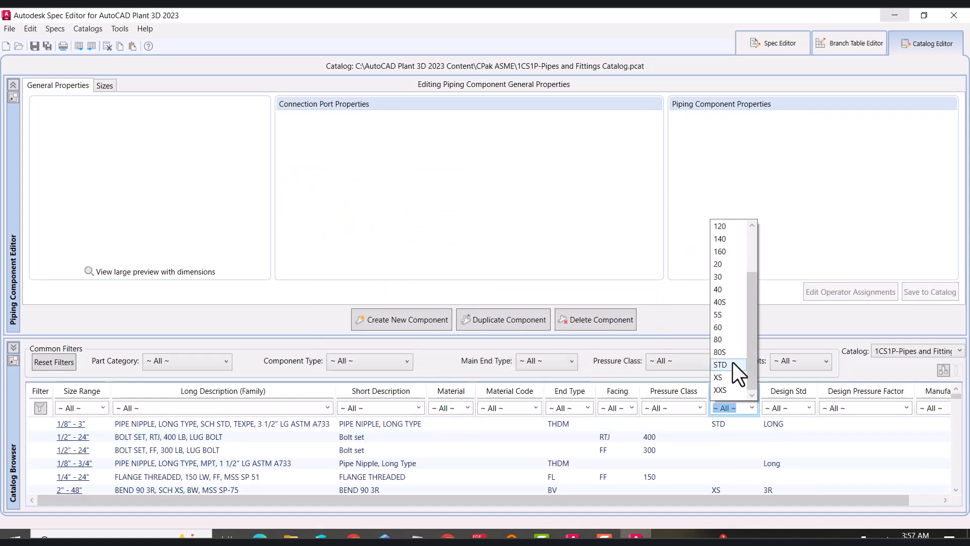
click(729, 378)
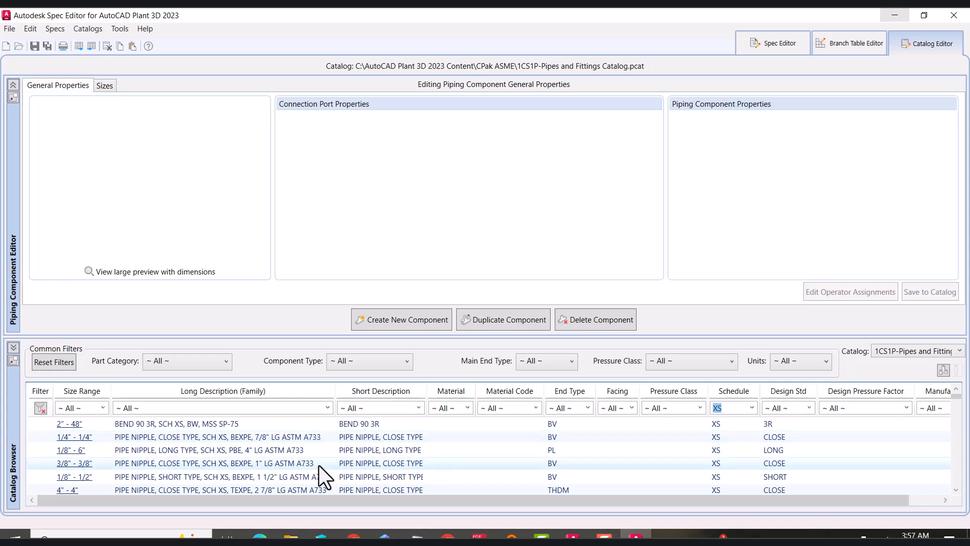
scroll(403, 441, down, 3)
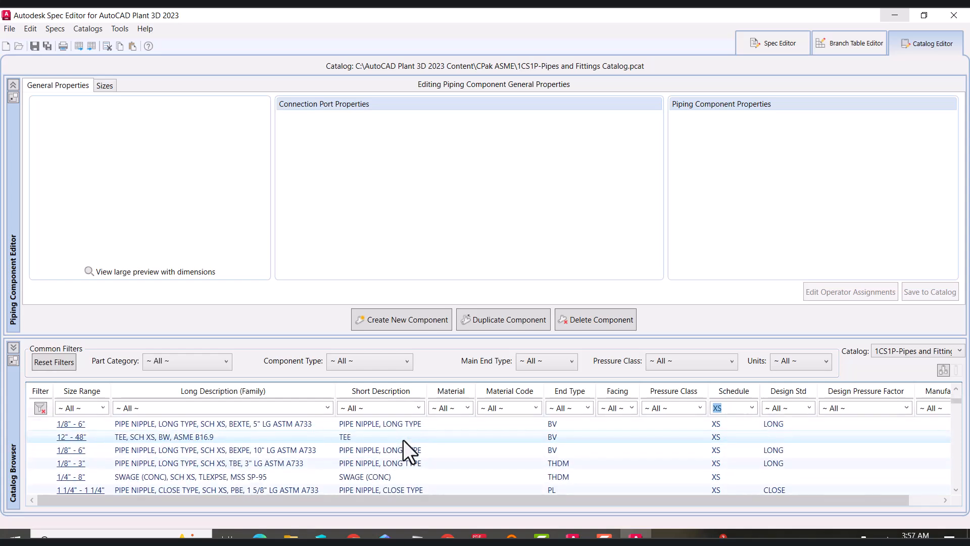
scroll(403, 441, down, 1)
scroll(408, 442, down, 4)
scroll(407, 442, down, 6)
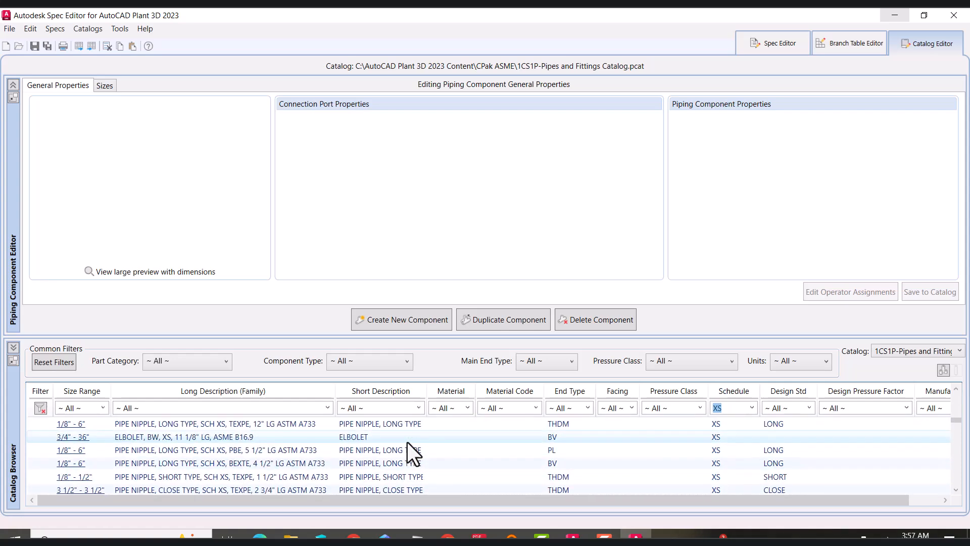
Filter the short description by *Pipe* and browse the listed pipe components
click(395, 408)
text(*Pipe*)
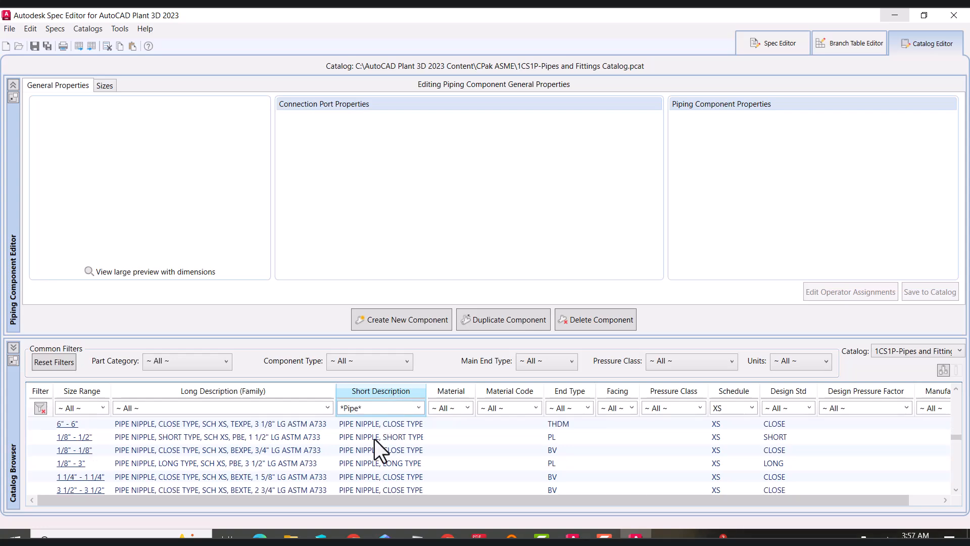
scroll(375, 444, down, 8)
scroll(375, 443, down, 6)
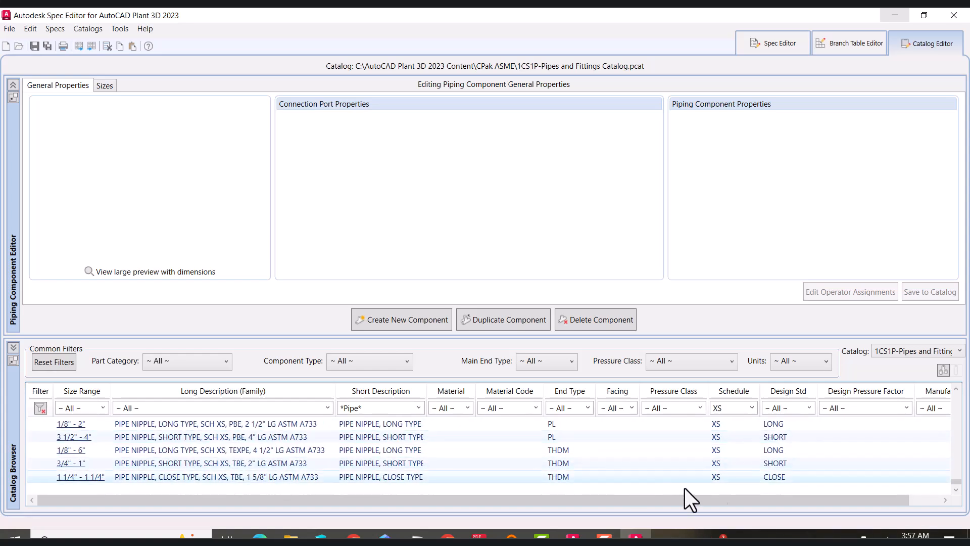
Change the schedule filter to 80 and scroll through the results
drag(734, 409, 696, 408)
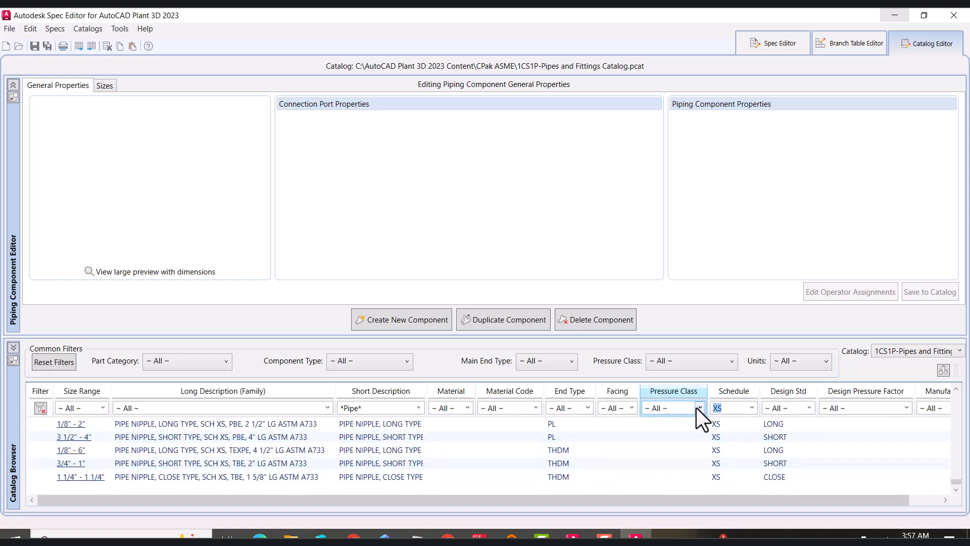
text(0)
key(BackSpace)
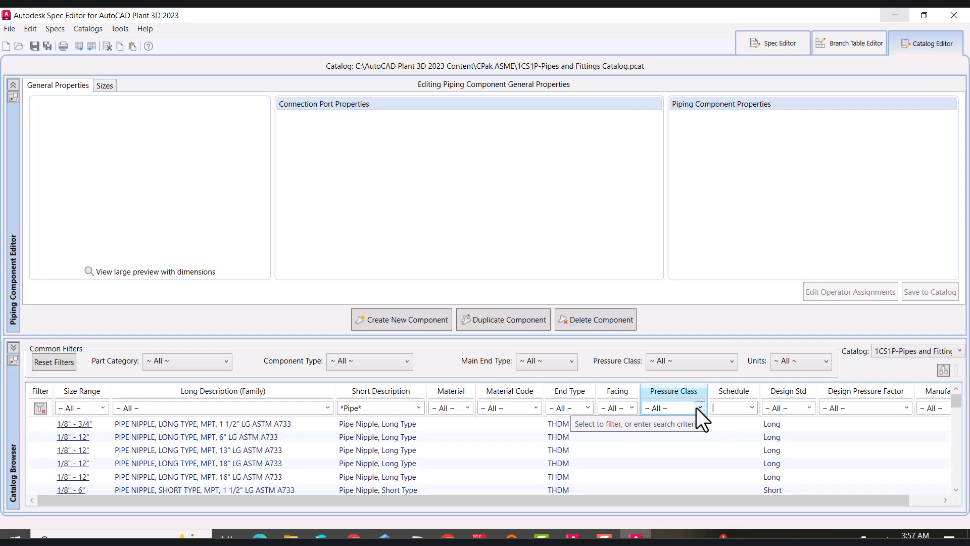
text(80)
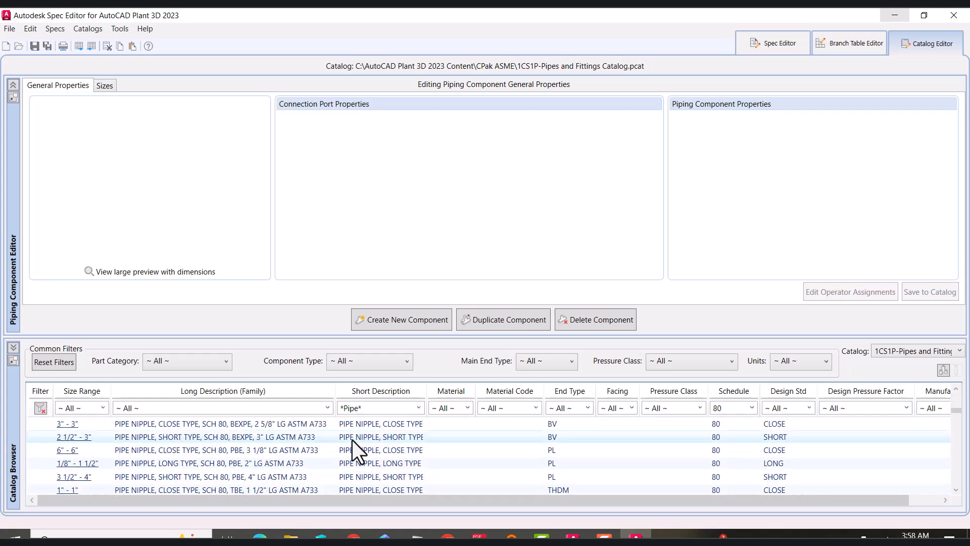
scroll(353, 441, down, 15)
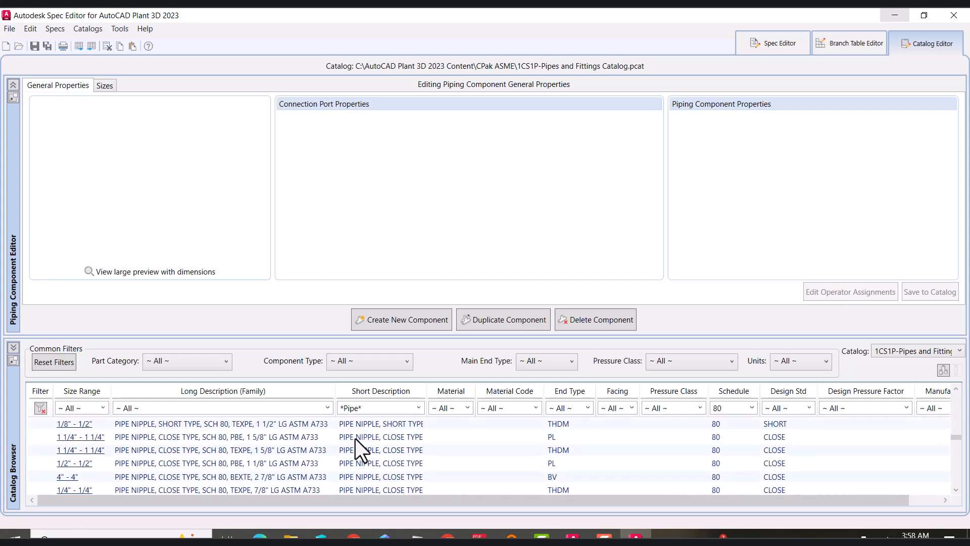
scroll(356, 439, down, 10)
Change the short description filter to *seam to find the seamless pipe
click(381, 408)
text(*)
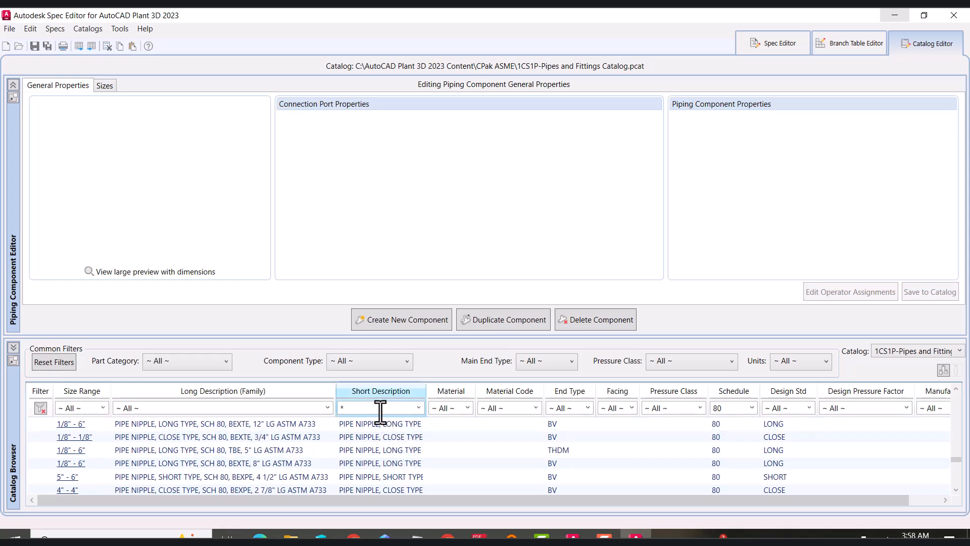
text(seam)
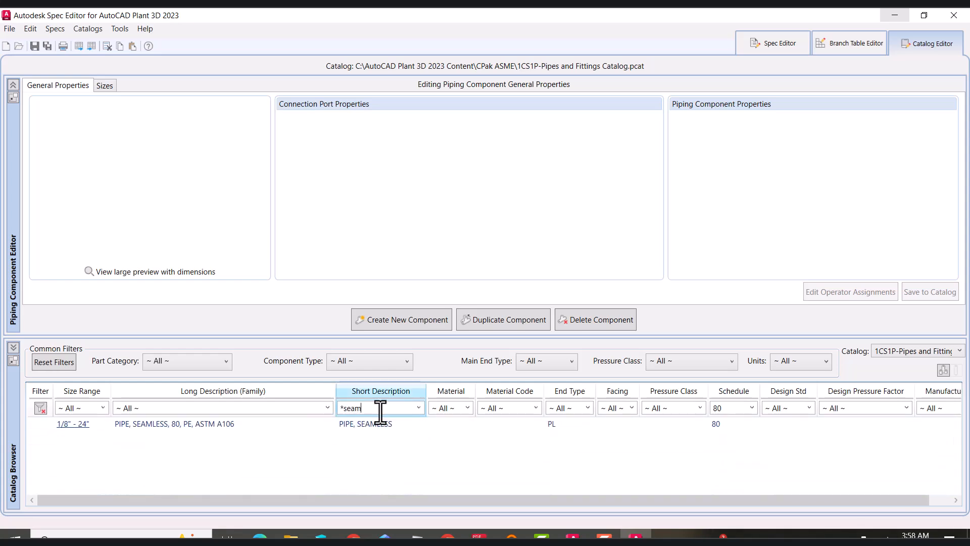
Select the seamless pipe and set its connection port schedule to XS
click(160, 425)
double_click(515, 268)
text(XS)
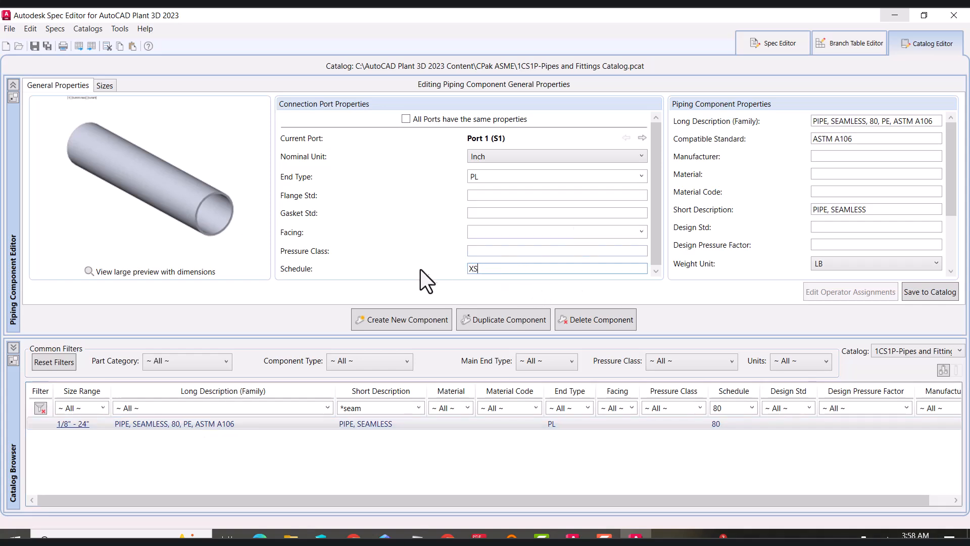
click(547, 251)
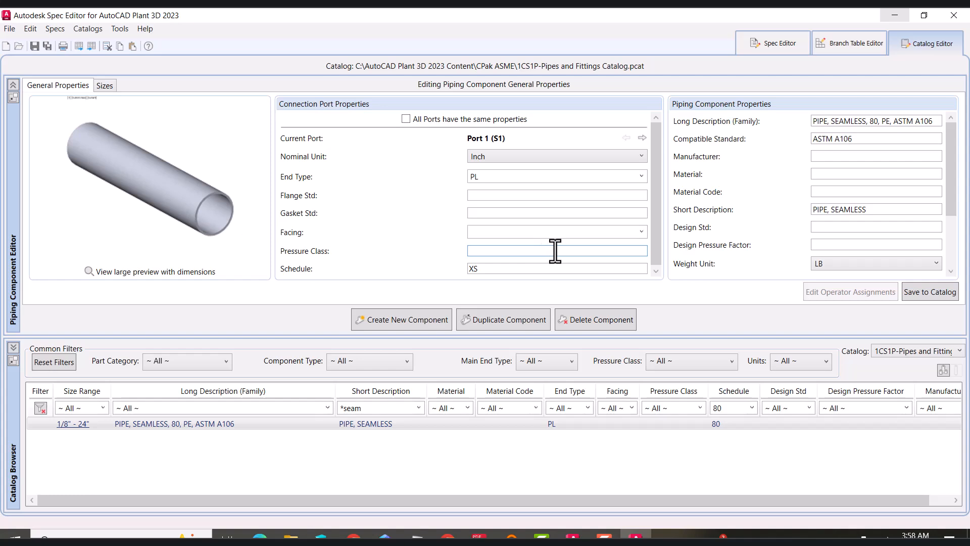
Remove the 8" and 10" sizes from the seamless pipe's size list
click(105, 86)
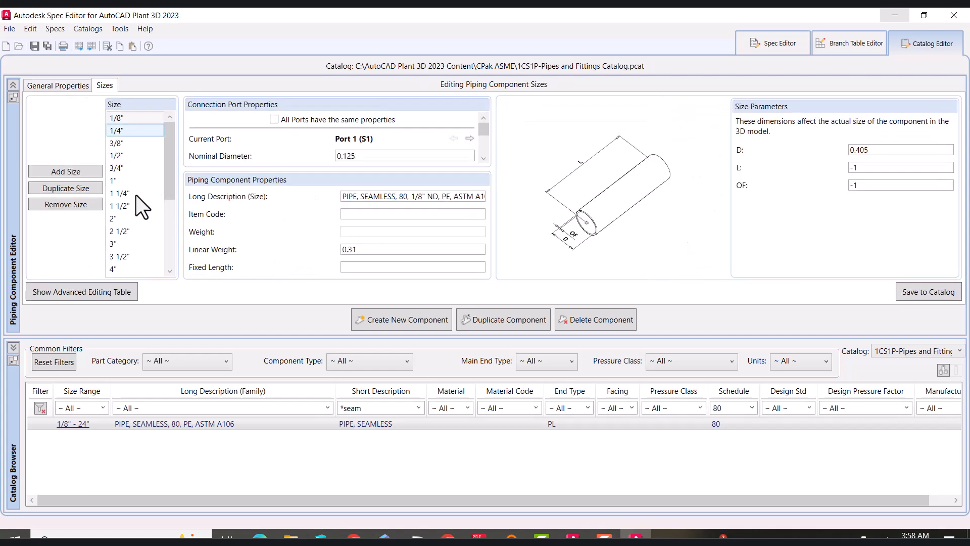
drag(173, 181, 172, 235)
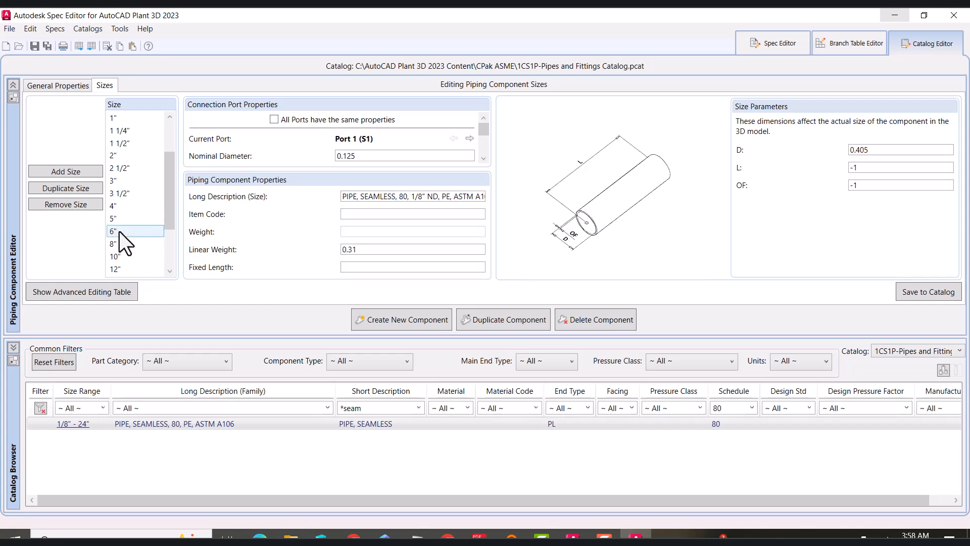
click(120, 246)
scroll(119, 248, down, 2)
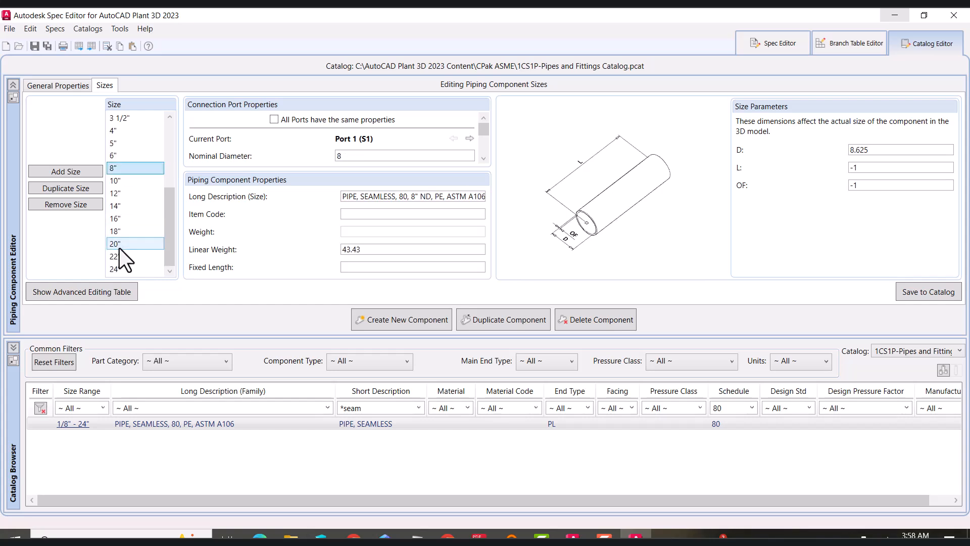
click(119, 269)
click(125, 167)
click(76, 205)
click(126, 180)
click(74, 205)
click(126, 181)
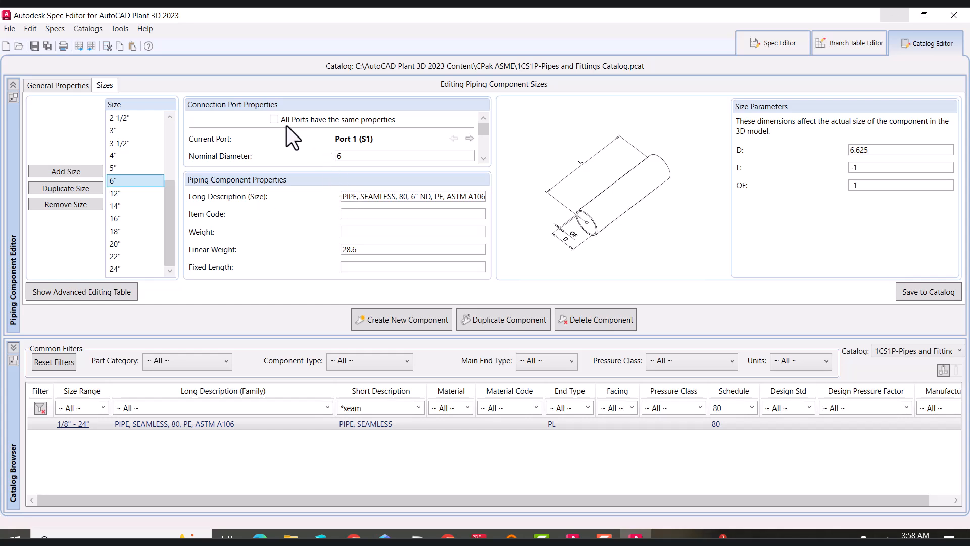
click(879, 149)
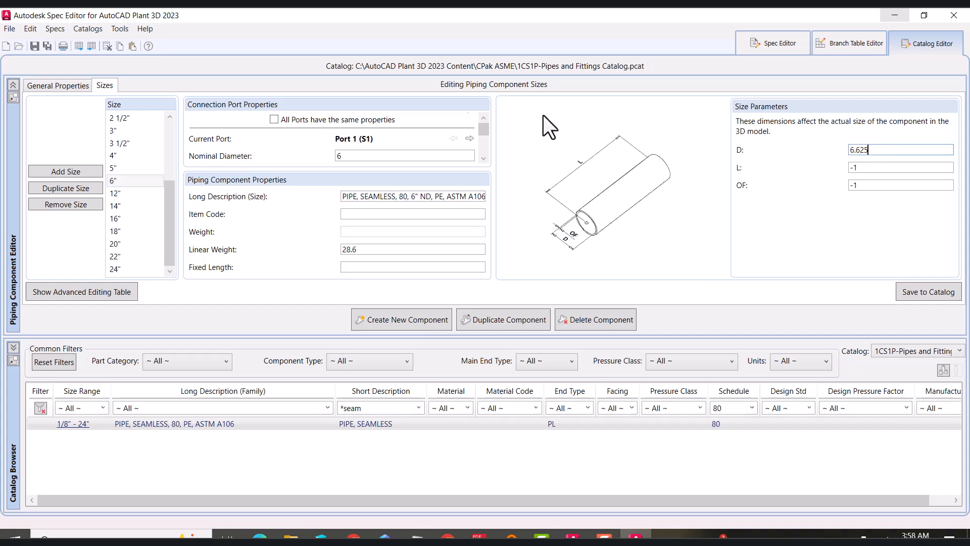
Edit the pipe's long description to PIPE, SEAMLESS, S/XS, ASTM A106 Gr B
click(50, 88)
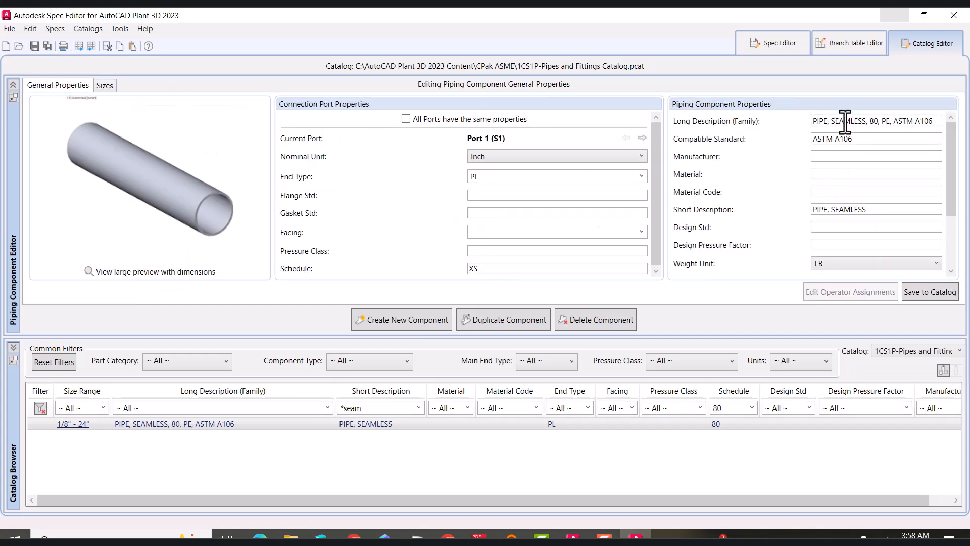
double_click(874, 121)
text(S/XS)
key(Right)
key(Delete)
key(Delete)
key(Delete)
key(Delete)
key(Right)
key(Right)
key(Right)
key(Right)
text(Gr B)
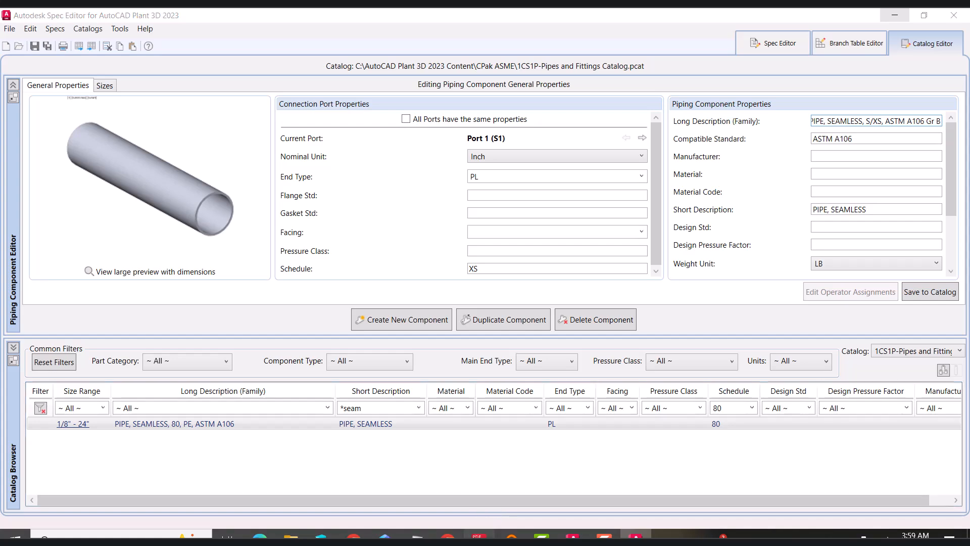
Check the 1CS1P line class table in the PDF document and return to the spec editor
click(476, 535)
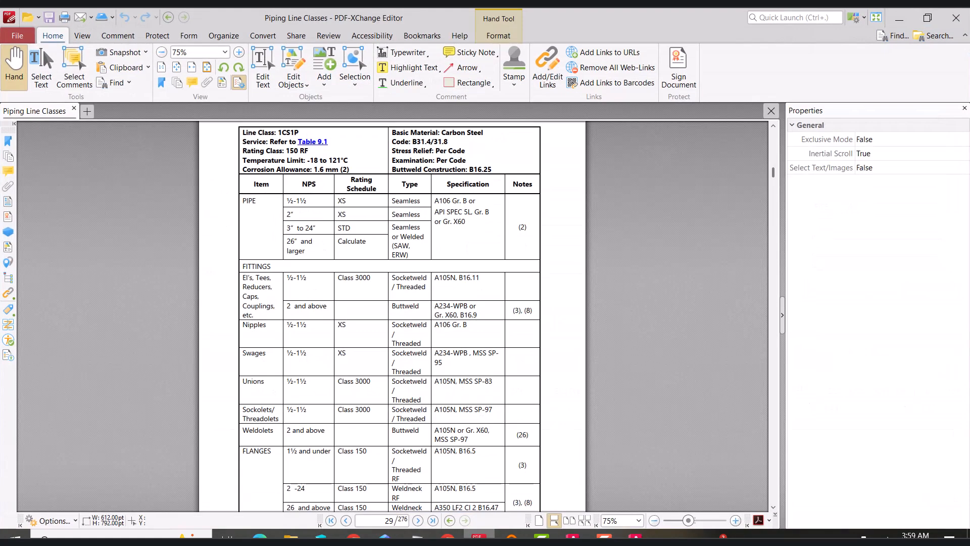
key(alt+Tab)
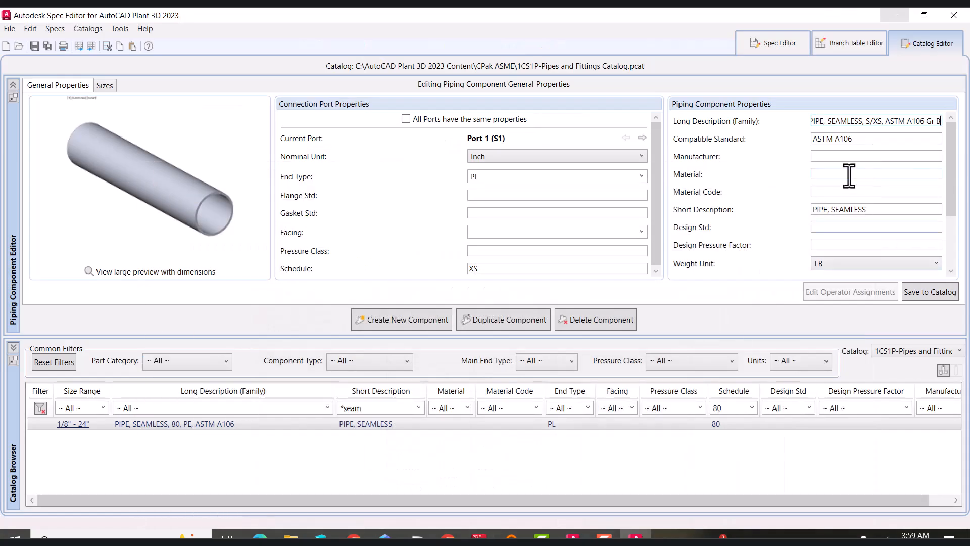
Add the seamless pipe component to the 1CS1P spec
drag(952, 202, 944, 256)
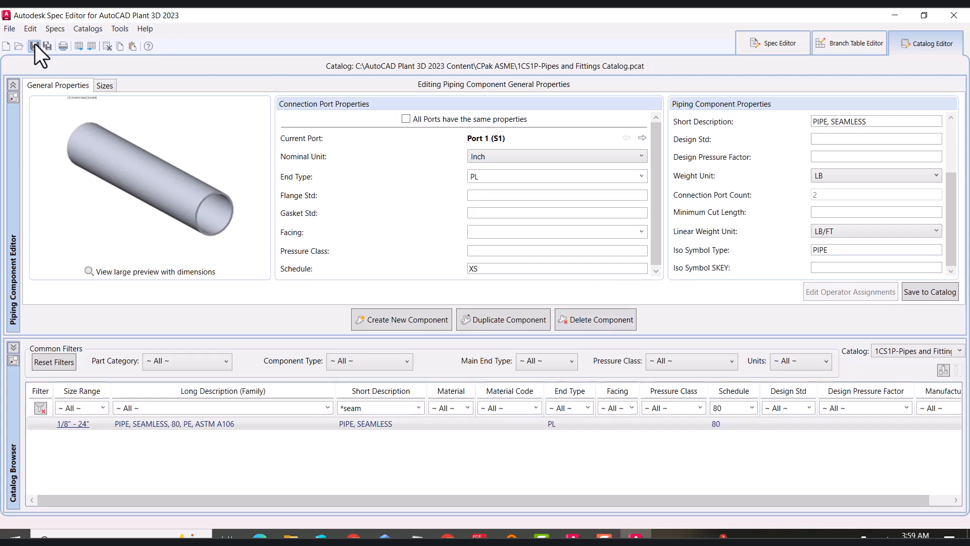
right_click(166, 420)
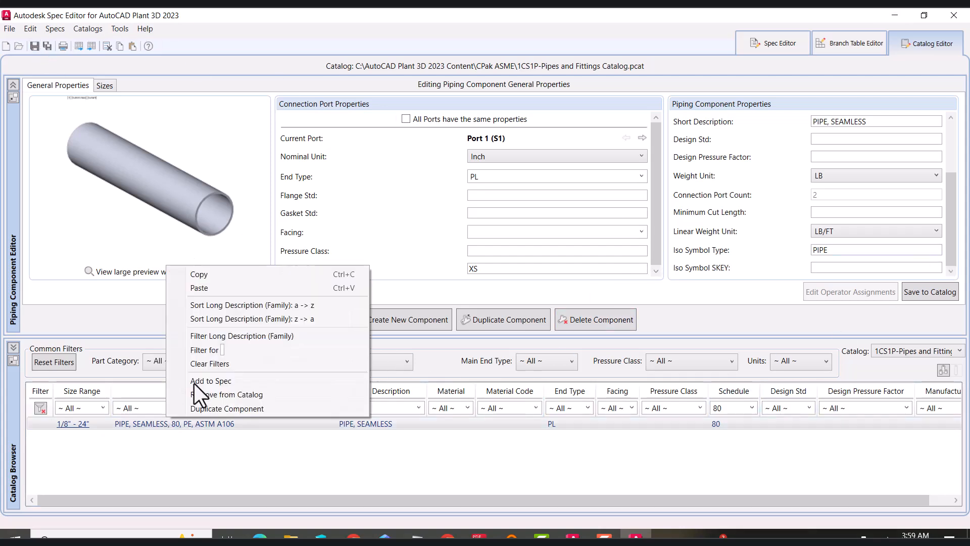
click(220, 381)
click(352, 211)
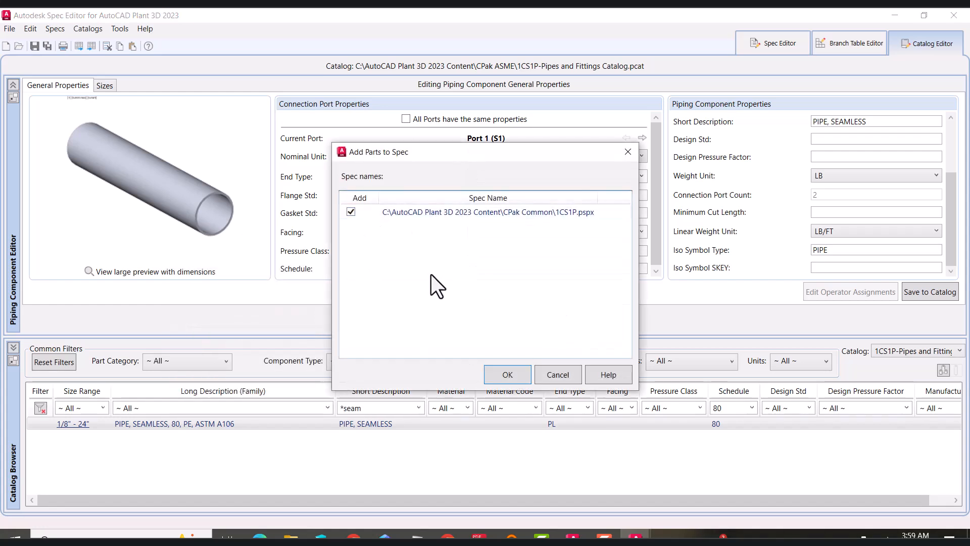
click(507, 374)
Check the 1CS1P spec for catalog updates and update the spec parts to match the catalog
click(766, 43)
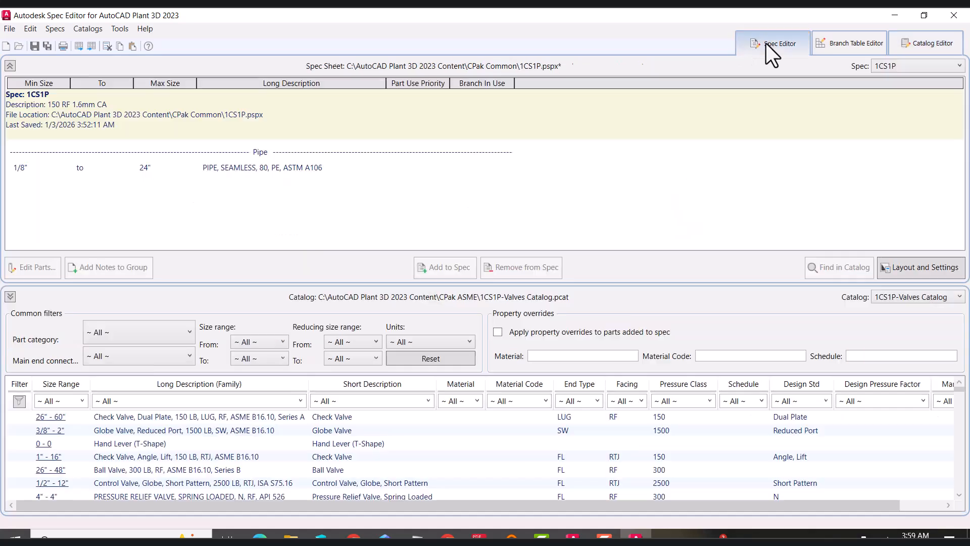
click(231, 169)
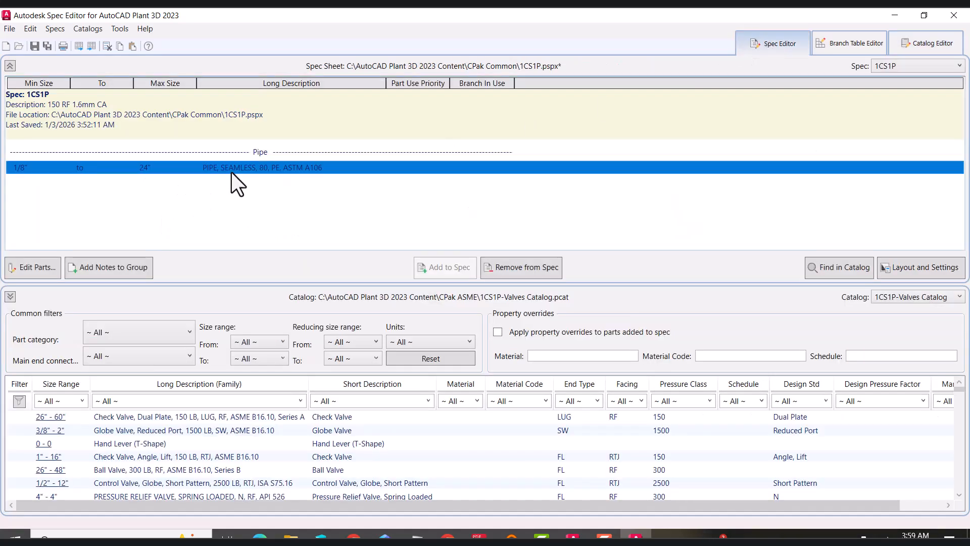
click(928, 40)
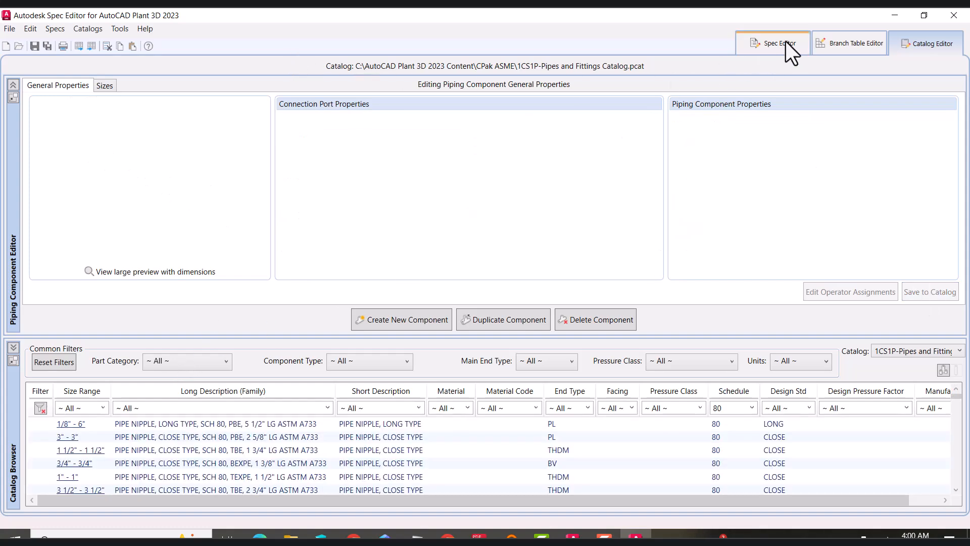
click(785, 41)
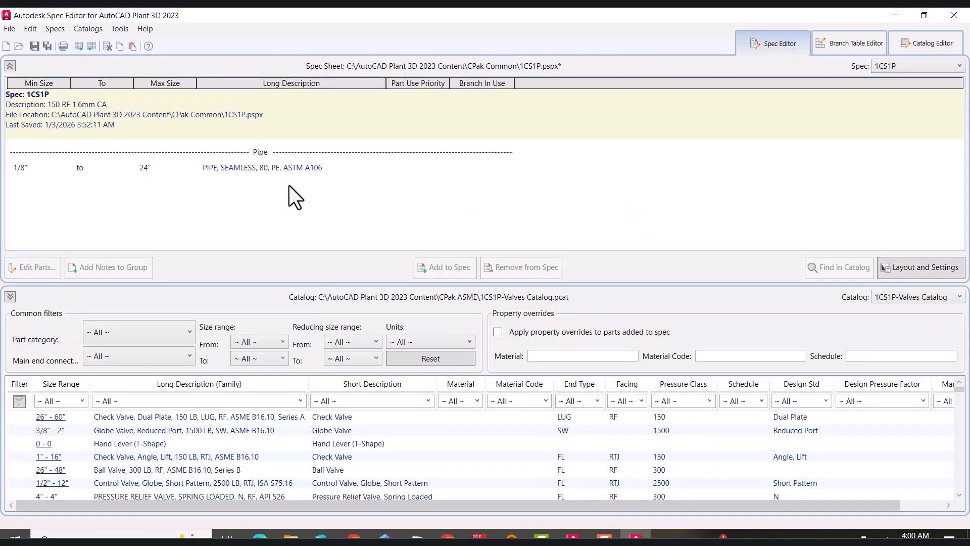
click(60, 28)
click(66, 89)
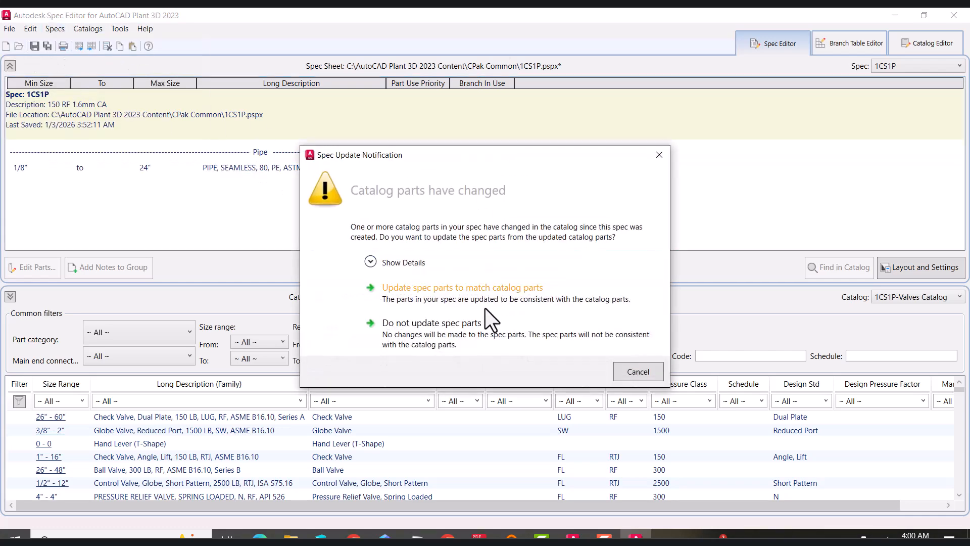
click(399, 289)
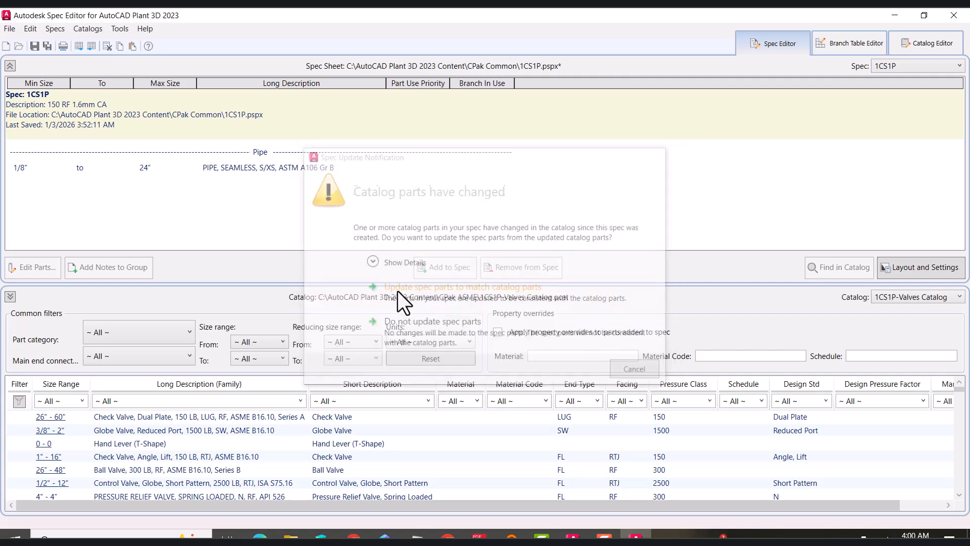
Open the update-specs-from-catalogs settings, accept them, and select the pipe entry in the spec
click(56, 29)
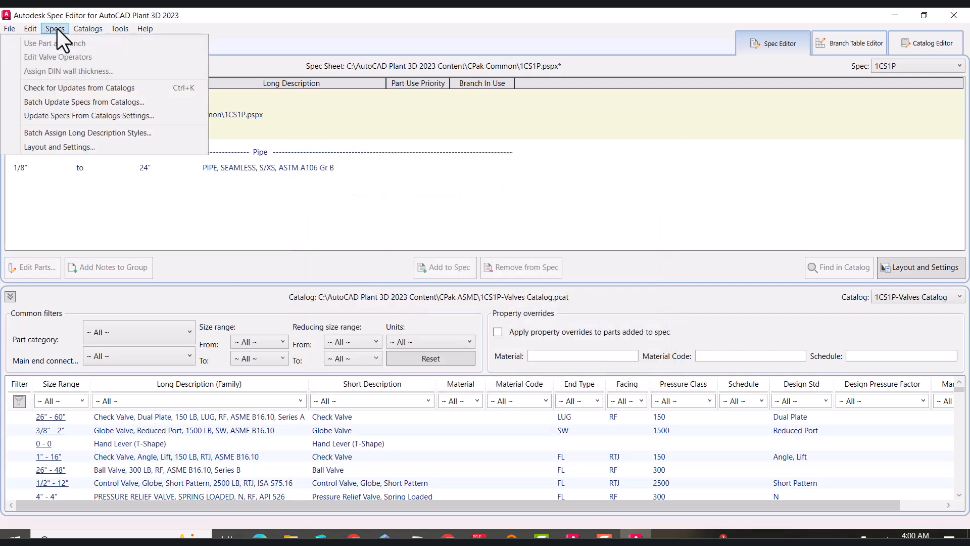
click(77, 119)
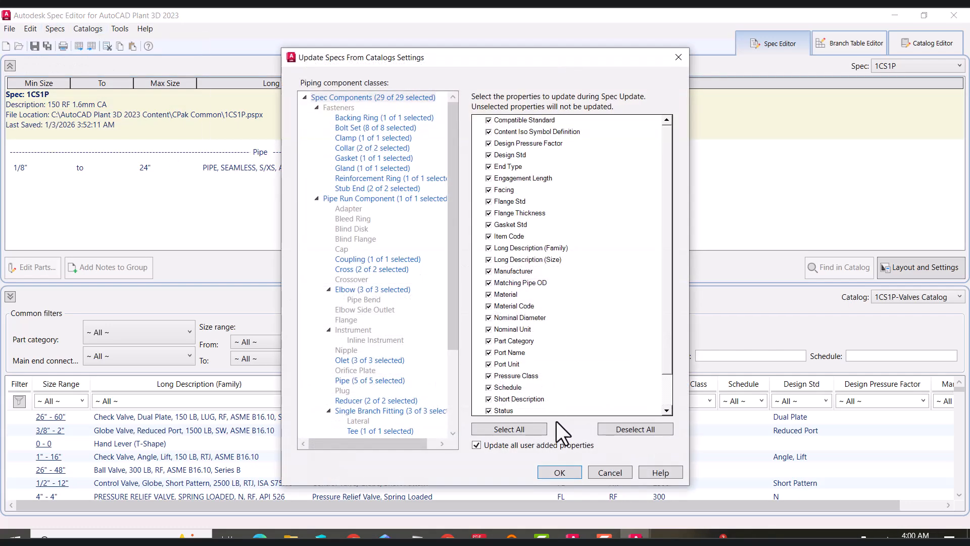
click(559, 472)
click(327, 167)
click(108, 170)
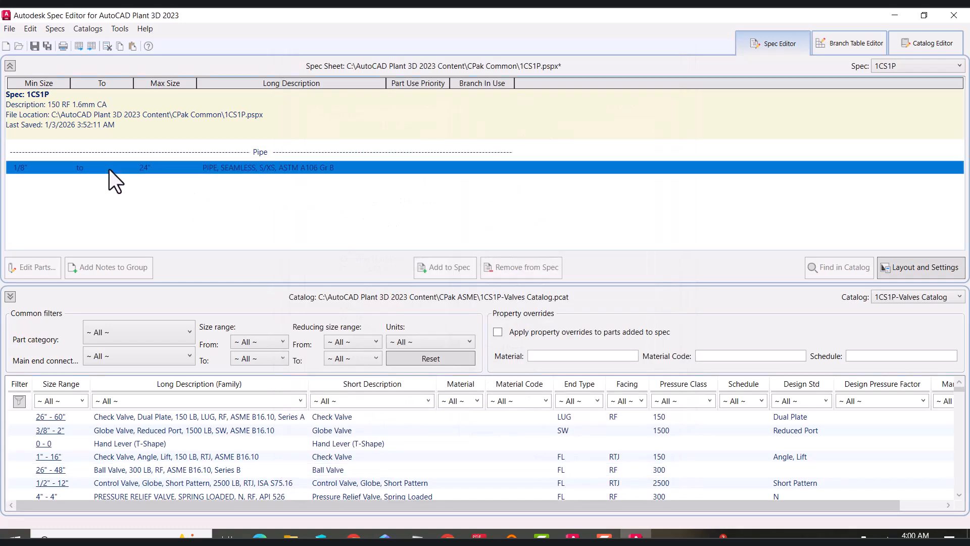
Edit the seamless pipe's parts to remove sizes 2 1/2" through 24" from the spec, keeping 1/8" to 2"
click(34, 266)
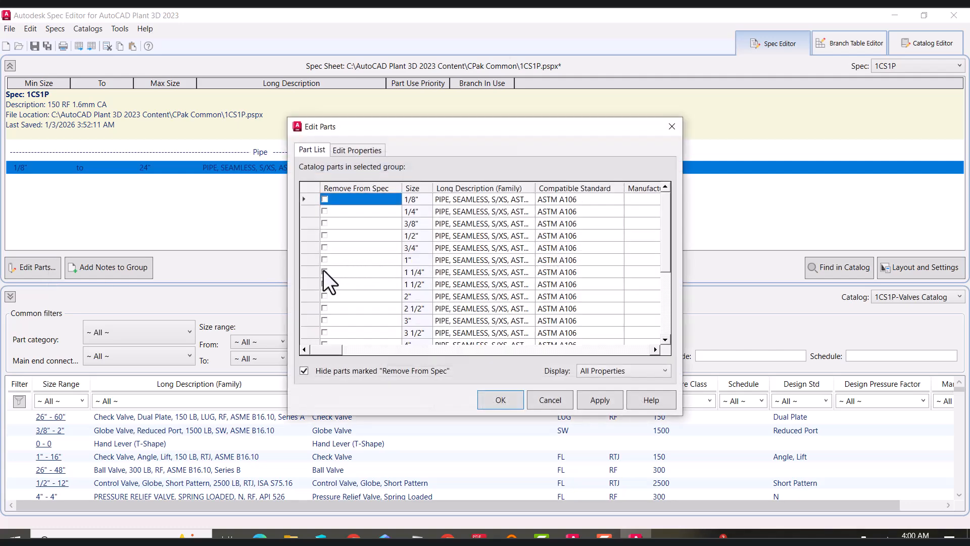
click(325, 308)
click(325, 320)
click(324, 333)
scroll(327, 319, down, 2)
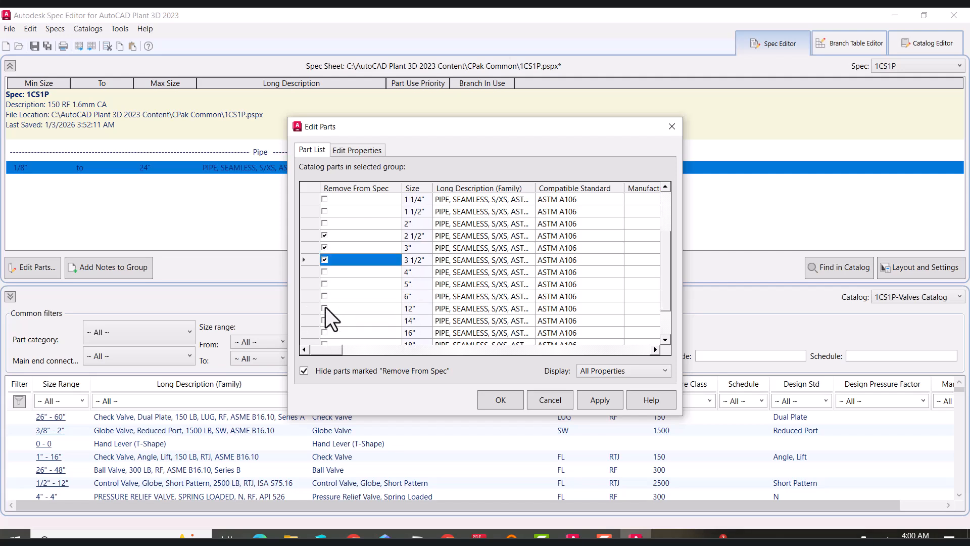
click(324, 272)
click(324, 284)
click(325, 284)
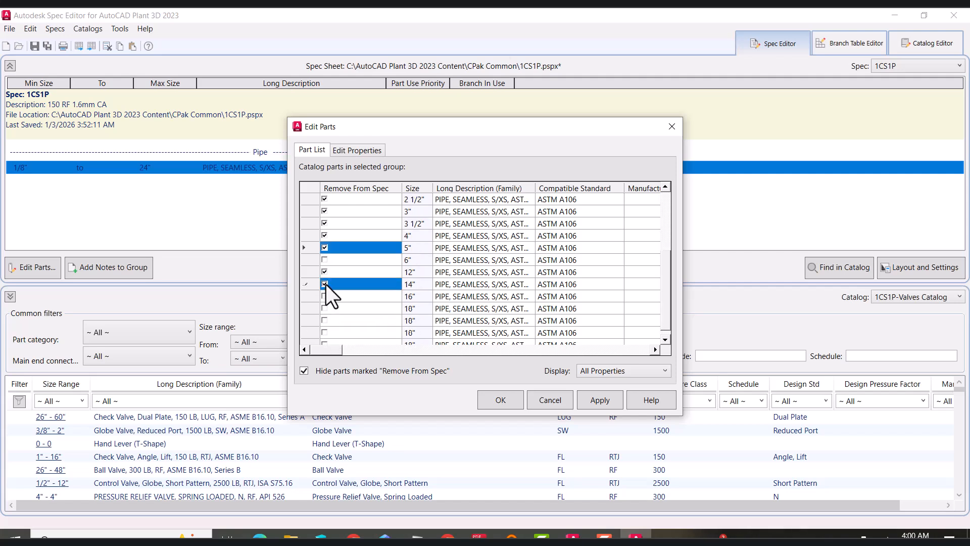
scroll(334, 326, down, 2)
shift+click(325, 333)
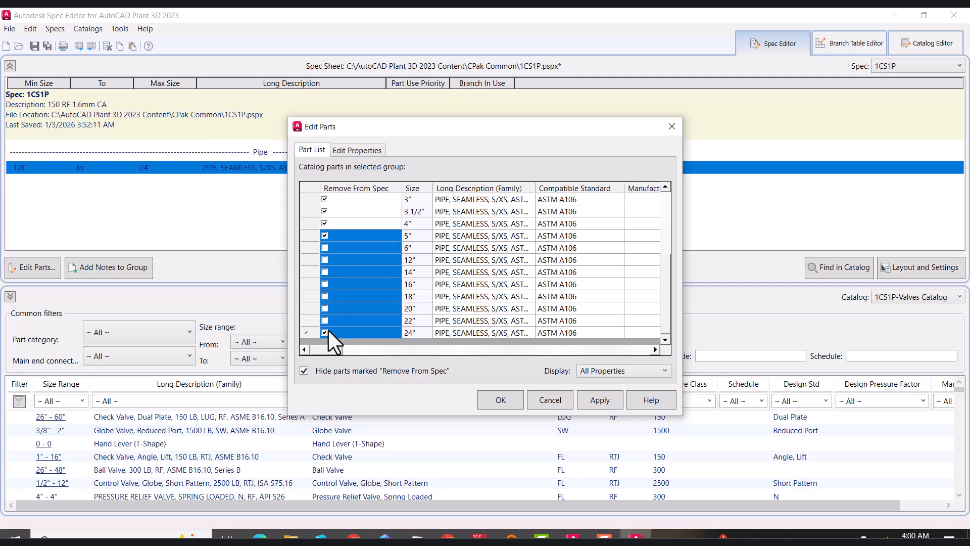
shift+click(325, 322)
shift+click(325, 311)
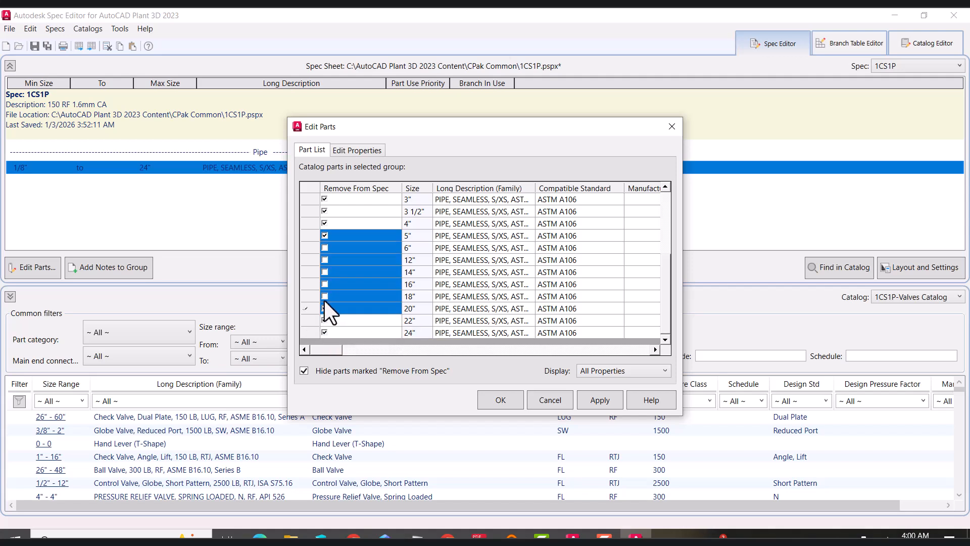
shift+click(324, 297)
shift+click(326, 284)
shift+click(325, 258)
click(325, 256)
click(326, 250)
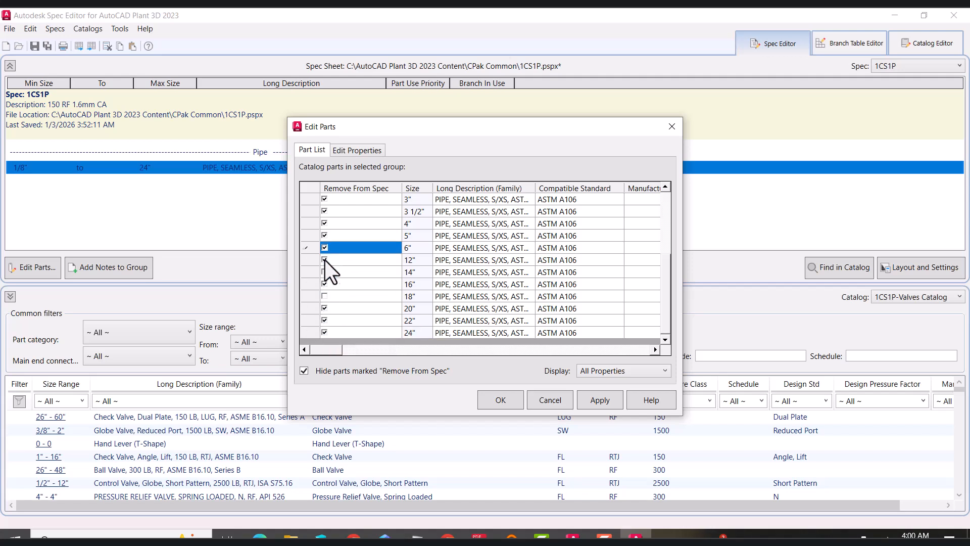
click(325, 275)
click(327, 299)
scroll(345, 259, up, 1)
scroll(344, 259, down, 1)
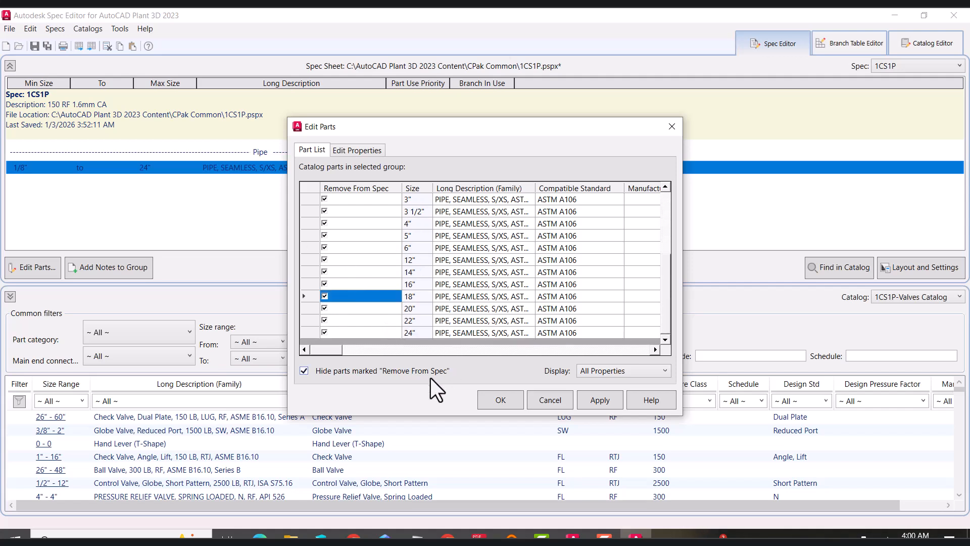
click(589, 403)
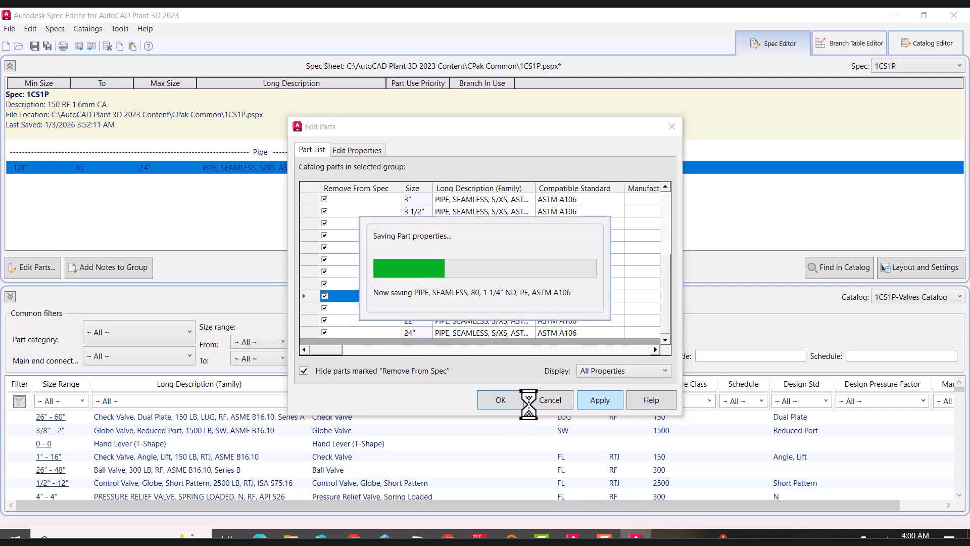
click(501, 399)
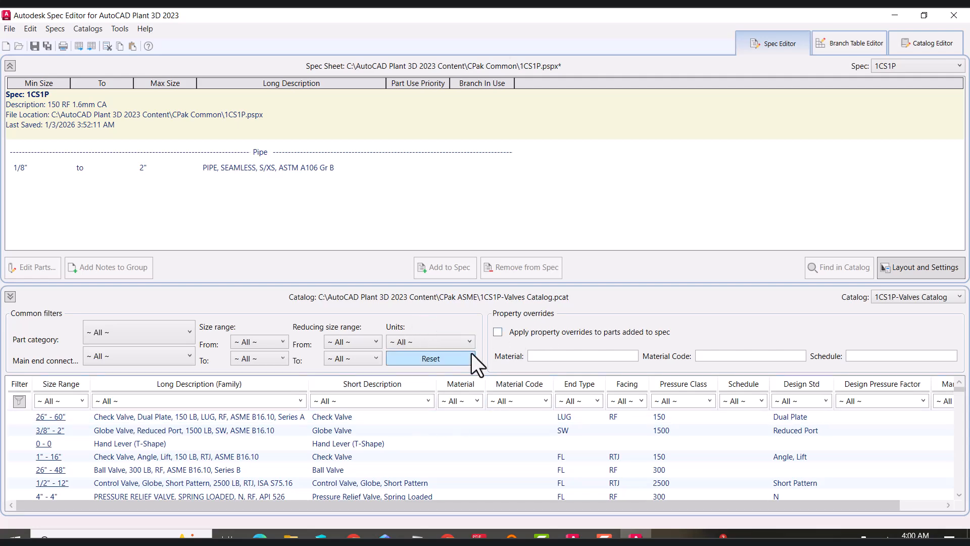
In the catalog editor, filter the pipes catalog for seamless schedule 40 pipe and select that pipe component
click(934, 44)
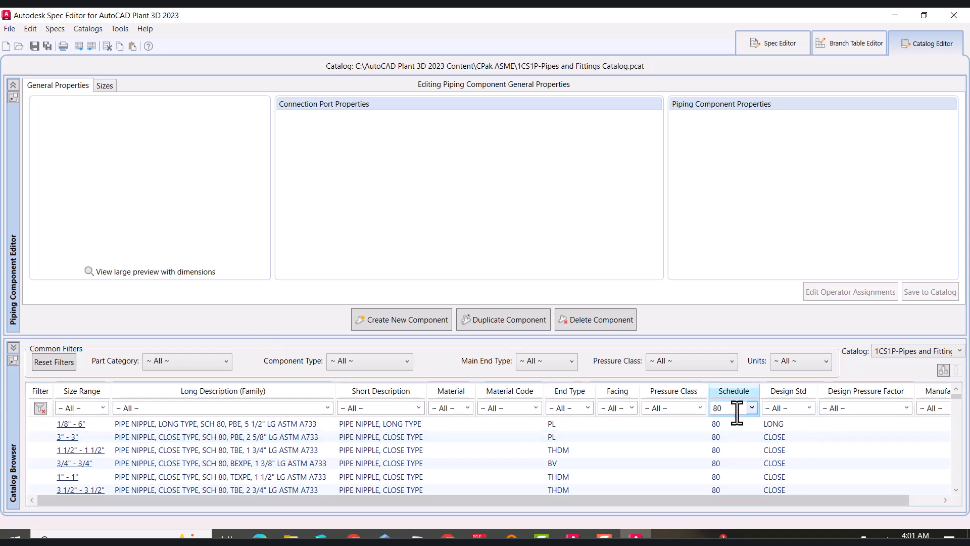
double_click(734, 409)
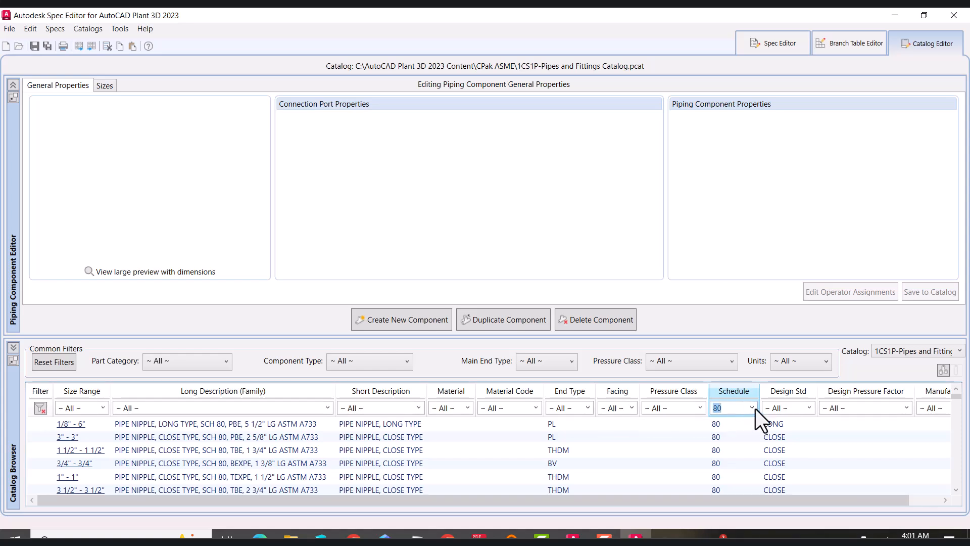
click(752, 409)
click(731, 366)
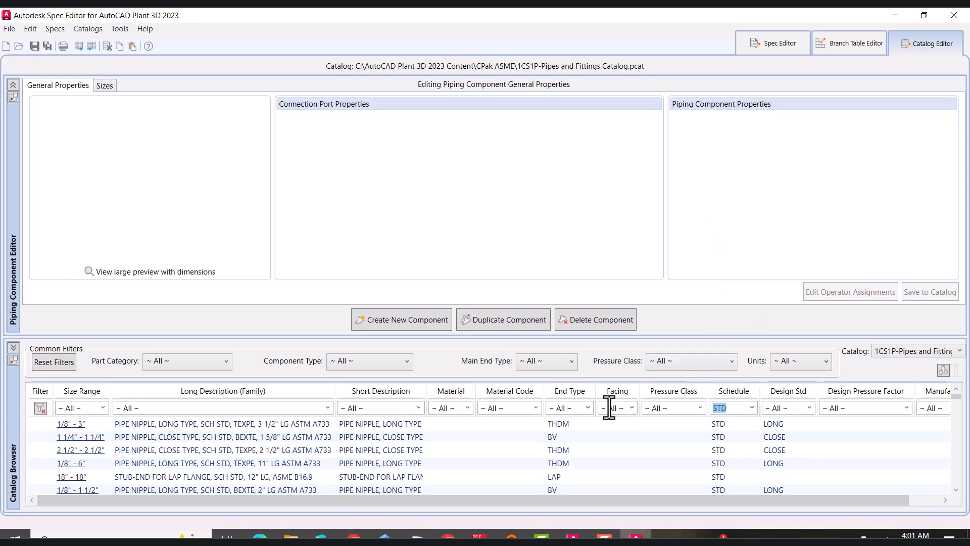
click(404, 408)
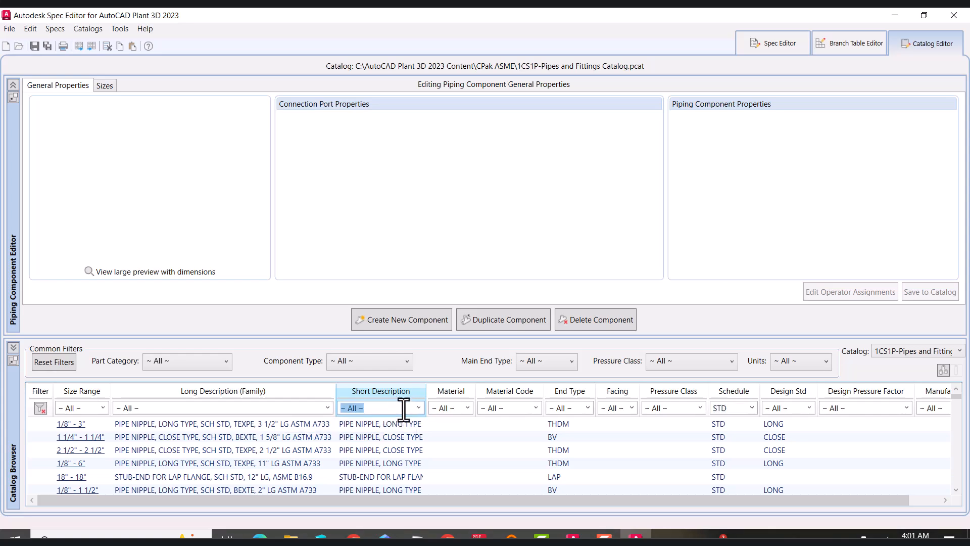
text(*seam)
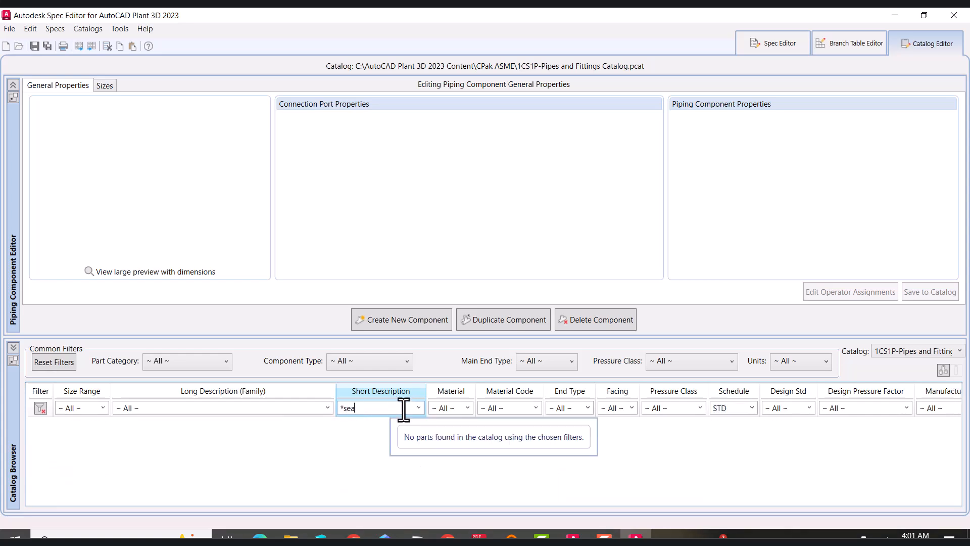
click(753, 408)
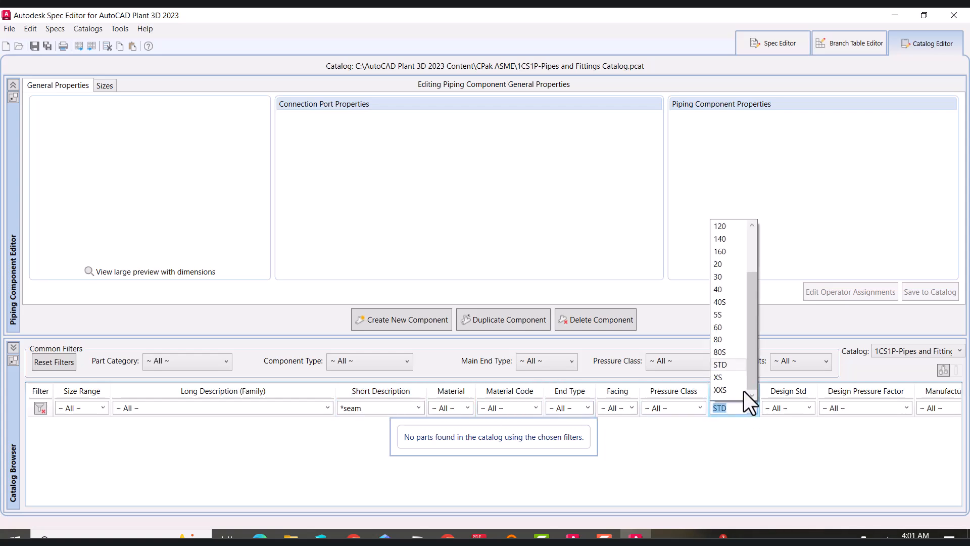
click(728, 290)
click(177, 424)
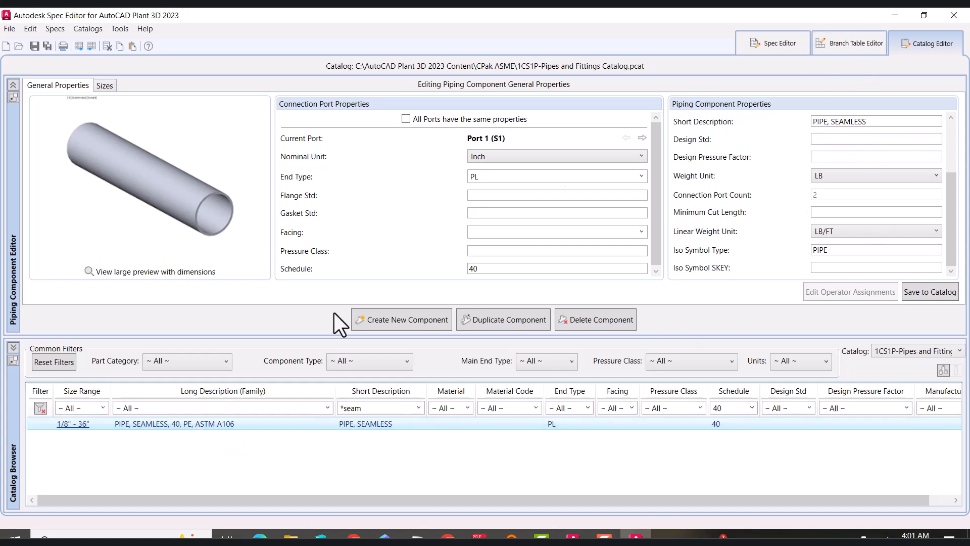
Change the pipe's long description to PIPE, SEAMLESS, S/STD, ASTM A106 Gr B
click(881, 122)
scroll(888, 148, up, 2)
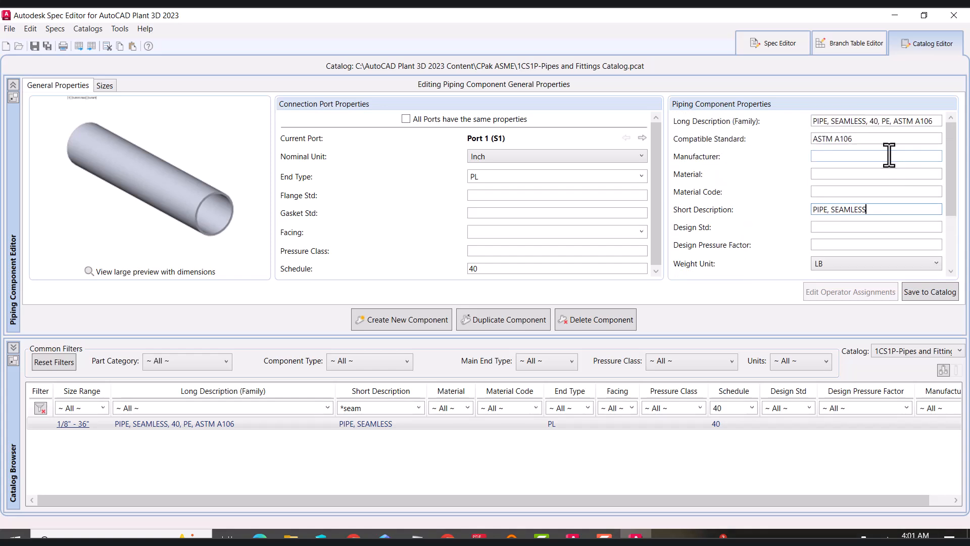
double_click(874, 121)
text(S/STD)
key(Right)
key(Right)
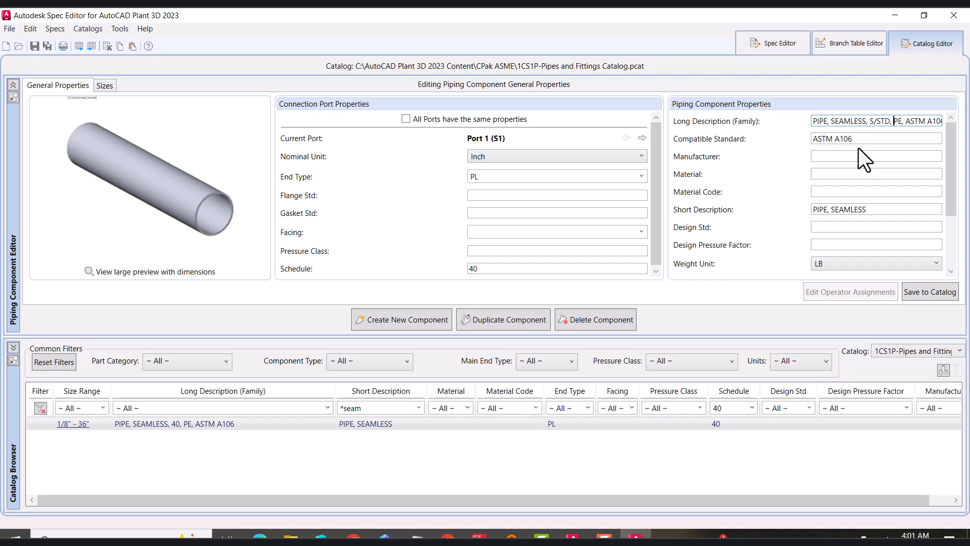
key(Delete)
key(Delete)
key(Delete)
key(Delete)
text(Gr B)
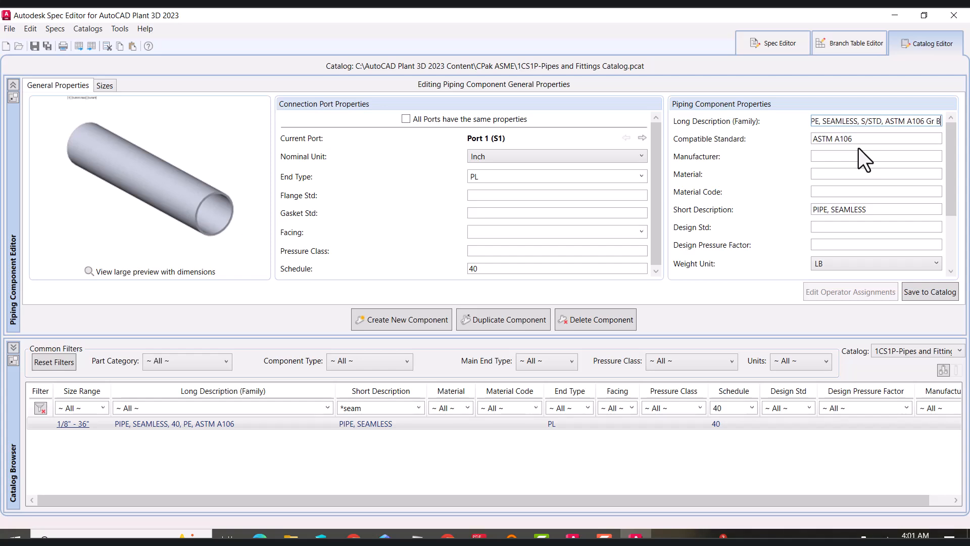
click(867, 174)
Set the pipe port's schedule to STD and save the component to the catalog
click(501, 268)
key(BackSpace)
key(BackSpace)
text(STD)
click(927, 295)
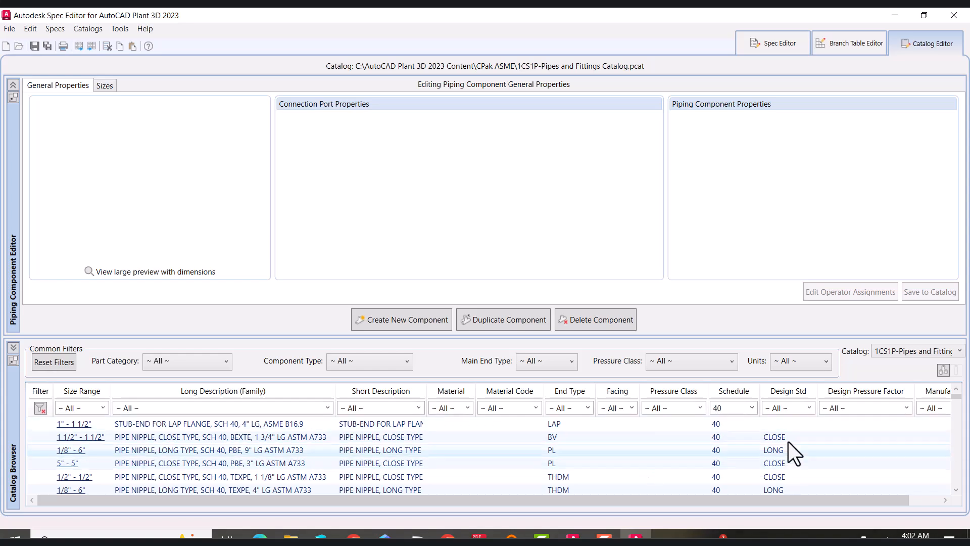
Filter the catalog for seamless STD pipe and add the S/STD seamless pipe to the 1CS1P spec
click(752, 408)
click(732, 370)
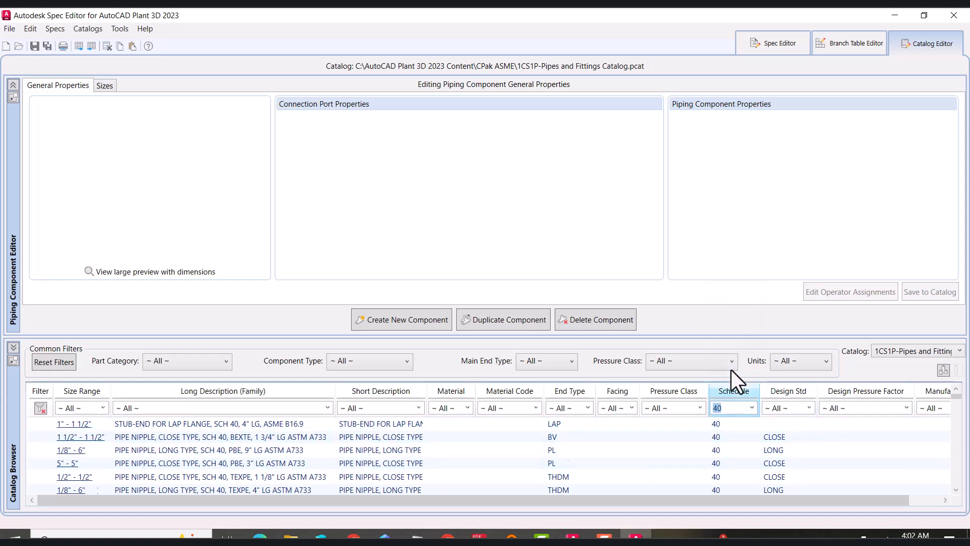
click(386, 410)
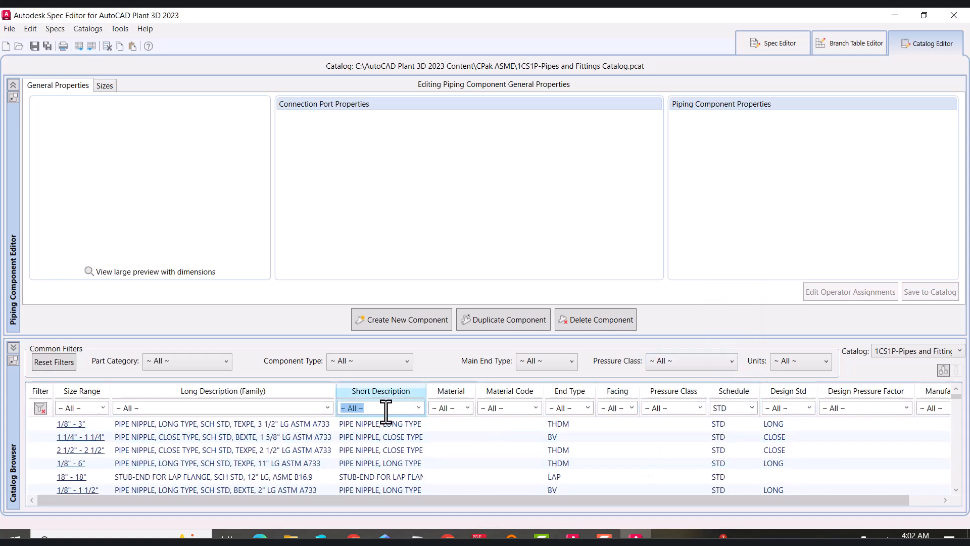
text(*seam)
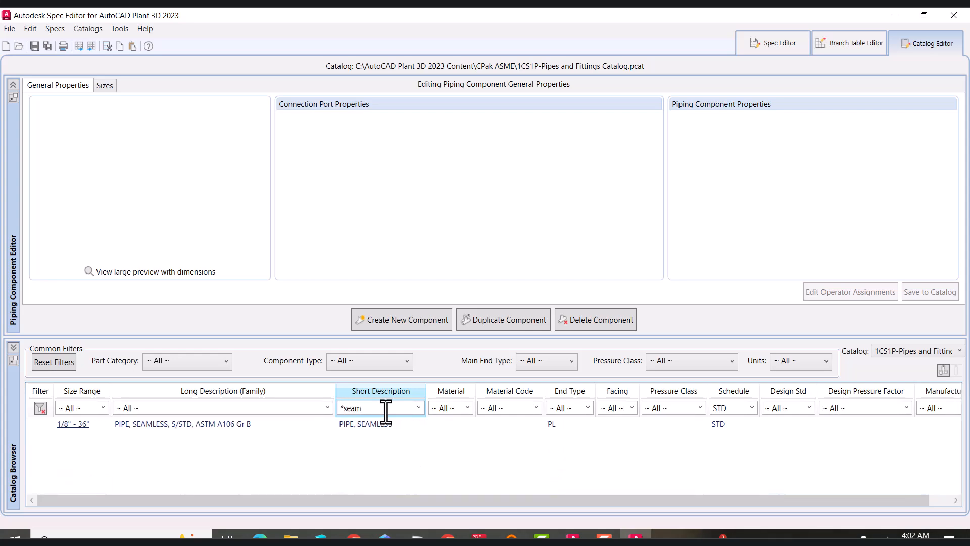
right_click(204, 426)
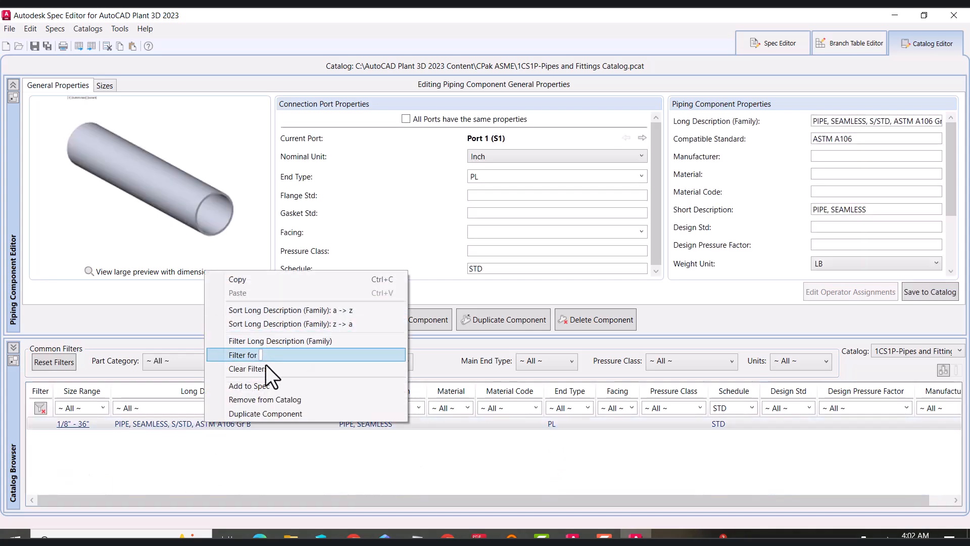
click(266, 386)
click(351, 211)
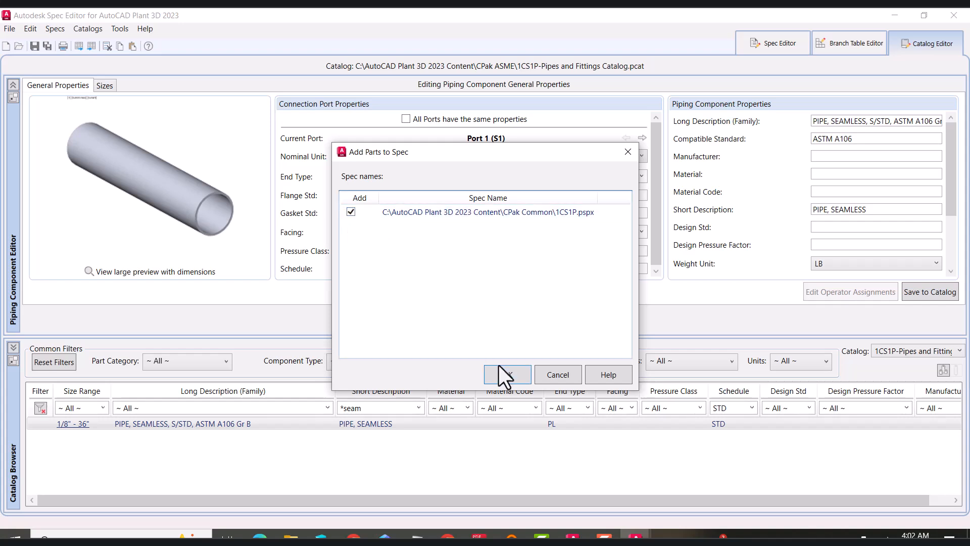
click(501, 373)
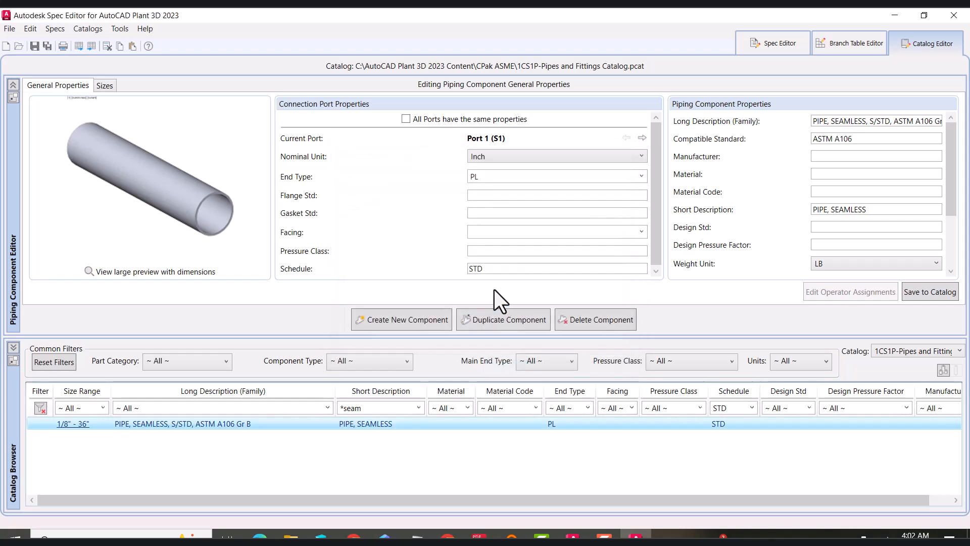
Filter the catalog for elbows, select the ELBOW 90 LR, and change SCH STD to S/STD in its long description
click(377, 408)
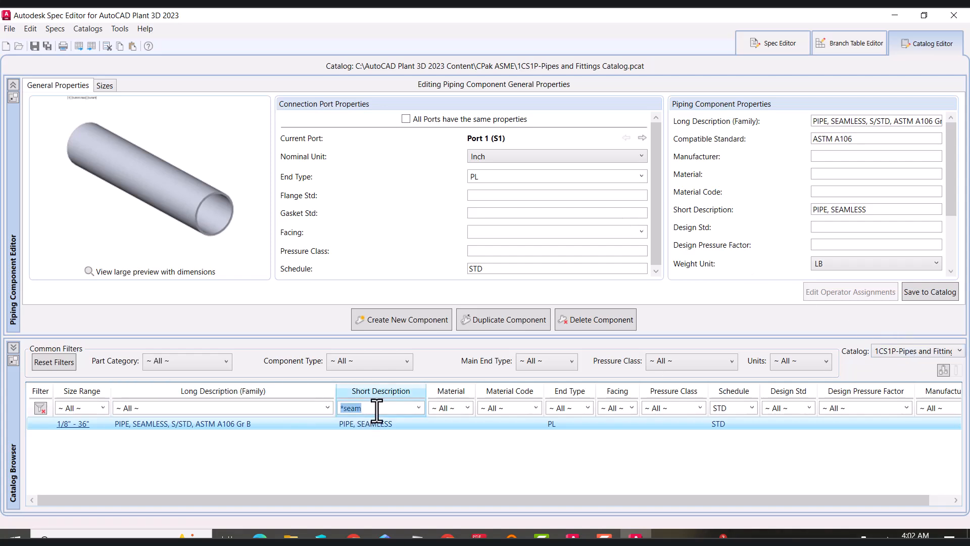
text(*elbow)
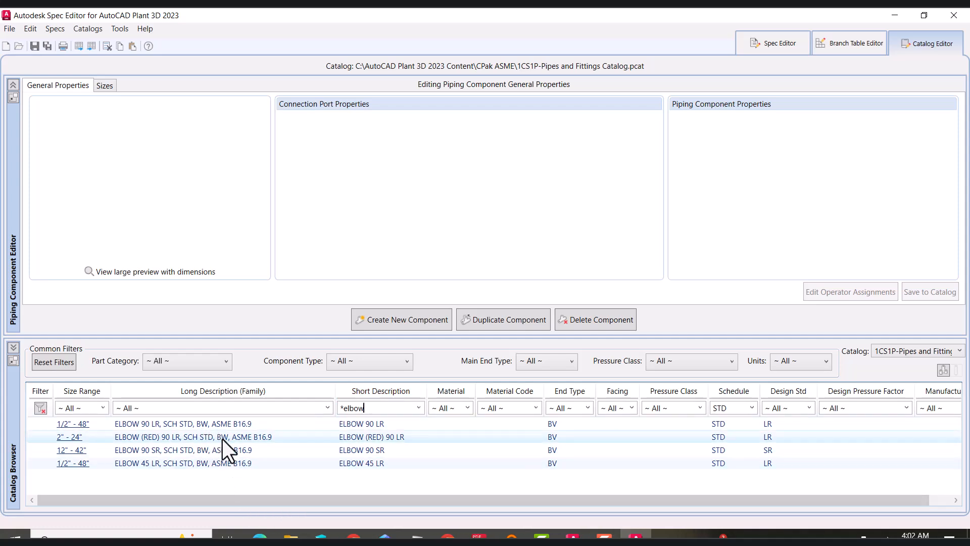
click(175, 438)
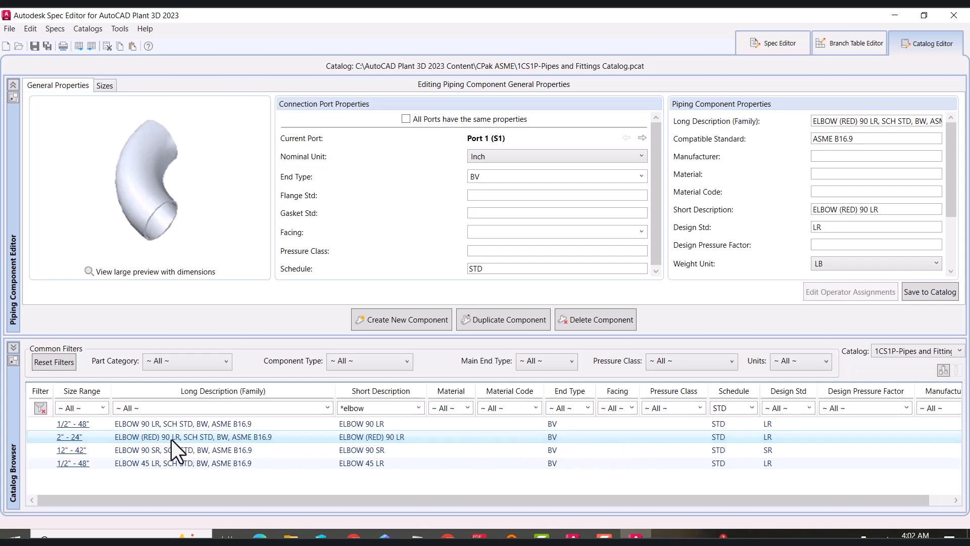
click(177, 423)
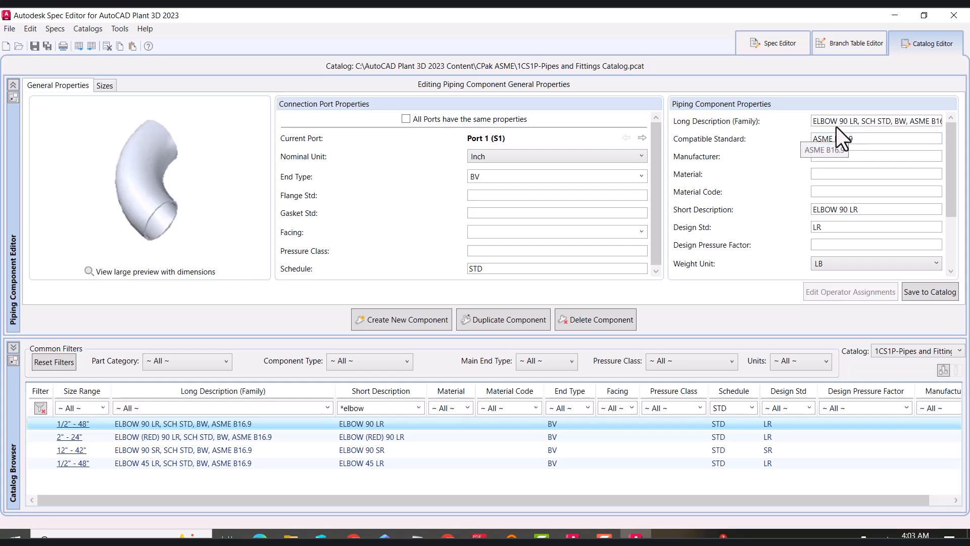
double_click(870, 121)
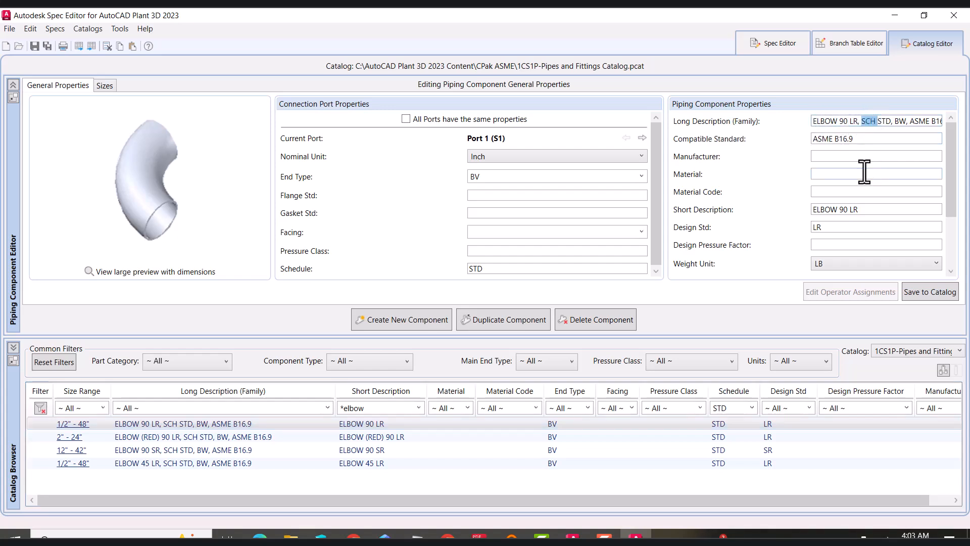
text(S/)
After checking the fittings spec in the PDF, insert A234 WPB into the elbow's long description and save it to the catalog
click(477, 536)
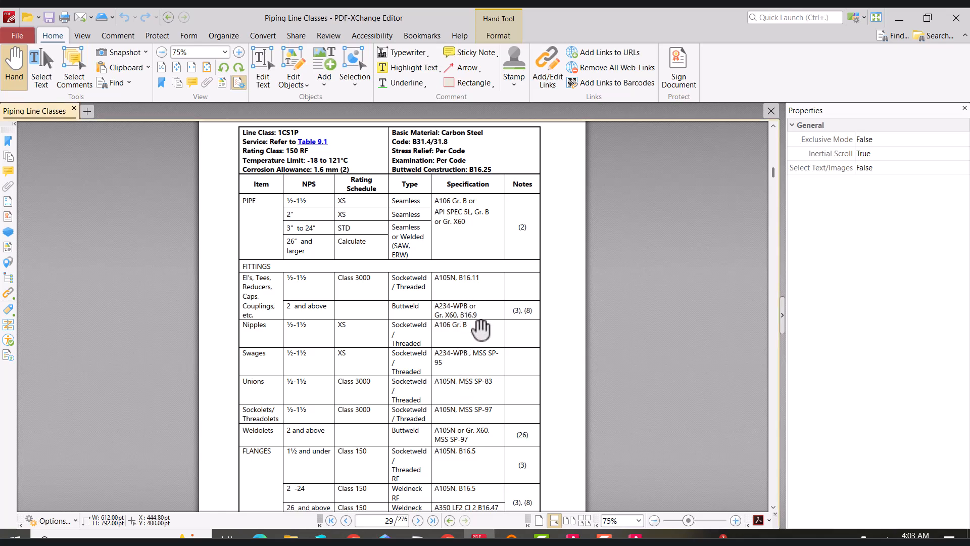
click(900, 18)
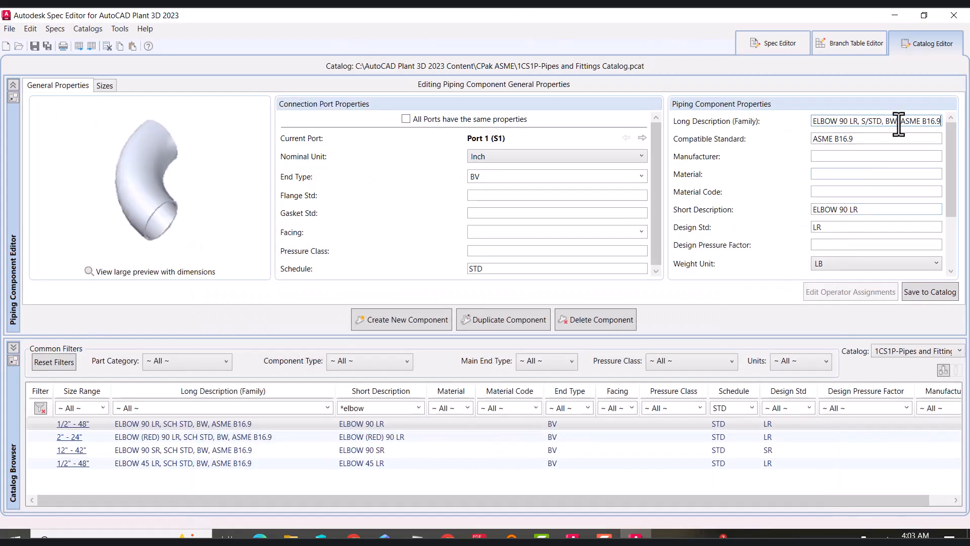
text(A234 WPB, A)
drag(948, 207, 967, 151)
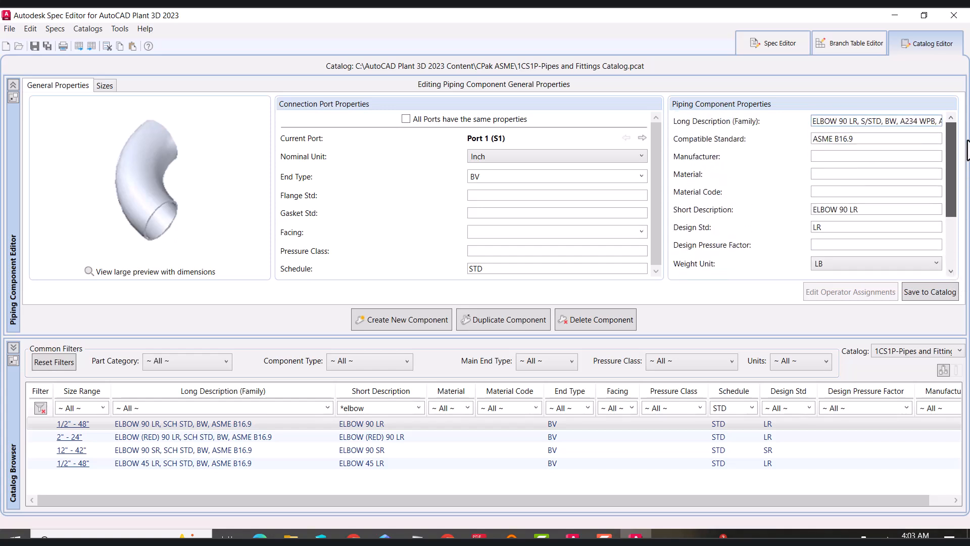
click(918, 292)
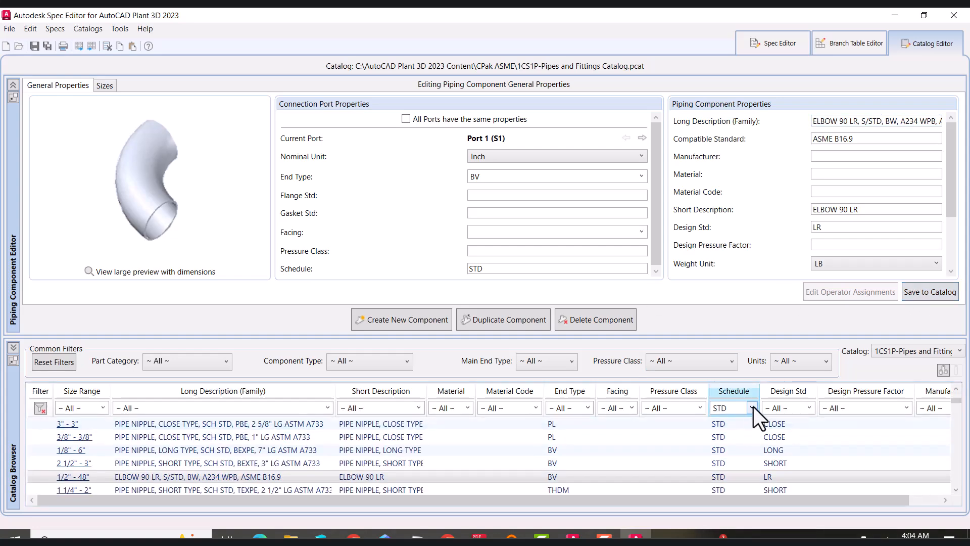
Add the ELBOW 90 LR, S/STD, BW, A234 WPB elbow to the 1CS1P spec
right_click(254, 477)
click(81, 440)
click(351, 212)
click(507, 375)
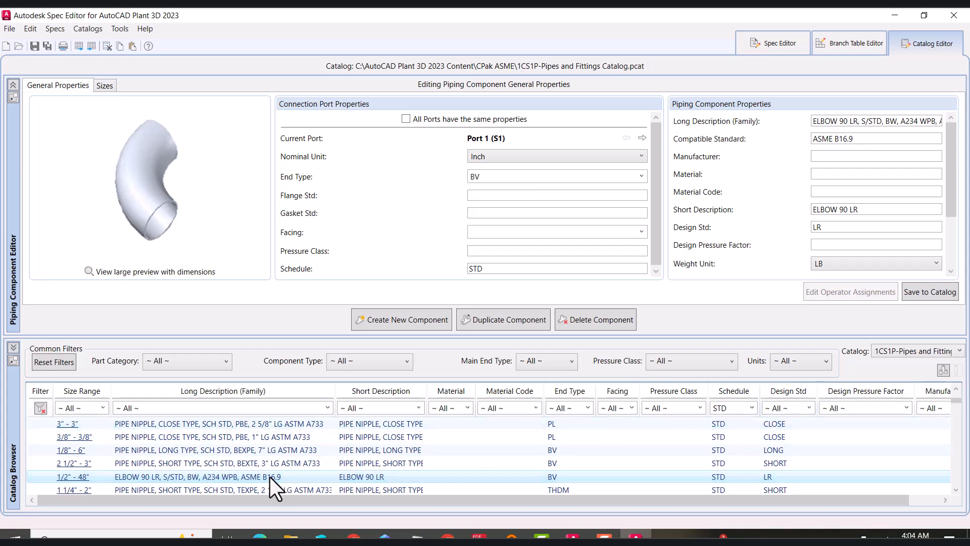
Duplicate the elbow as a new family named ELBOW 90 LR, S/XS, BW, A234 WPB, ASME B16.9
click(500, 319)
drag(577, 266, 548, 265)
key(BackSpace)
drag(451, 266, 438, 266)
text(XS)
click(464, 306)
Set the duplicated elbow's port schedule to XS and save it to the catalog
click(492, 269)
text(XS)
click(501, 251)
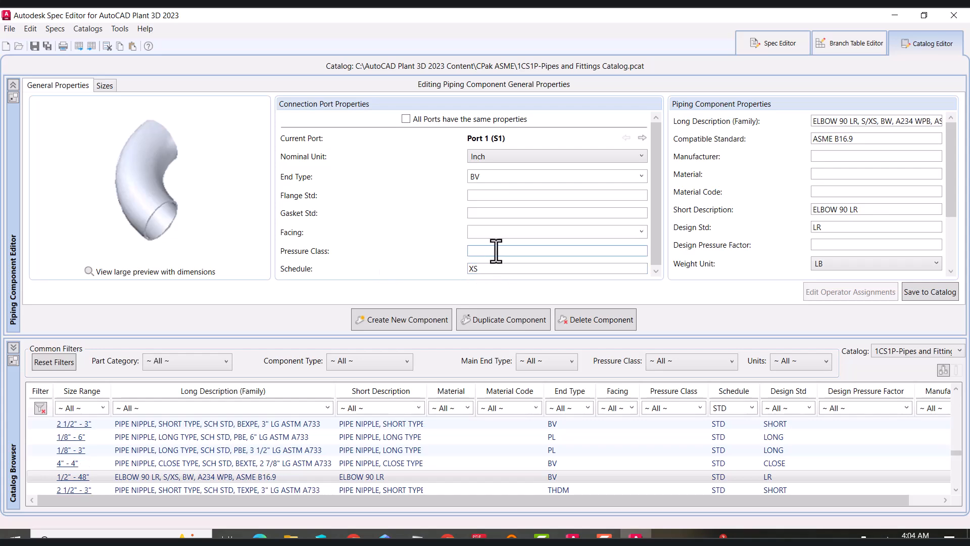
click(931, 293)
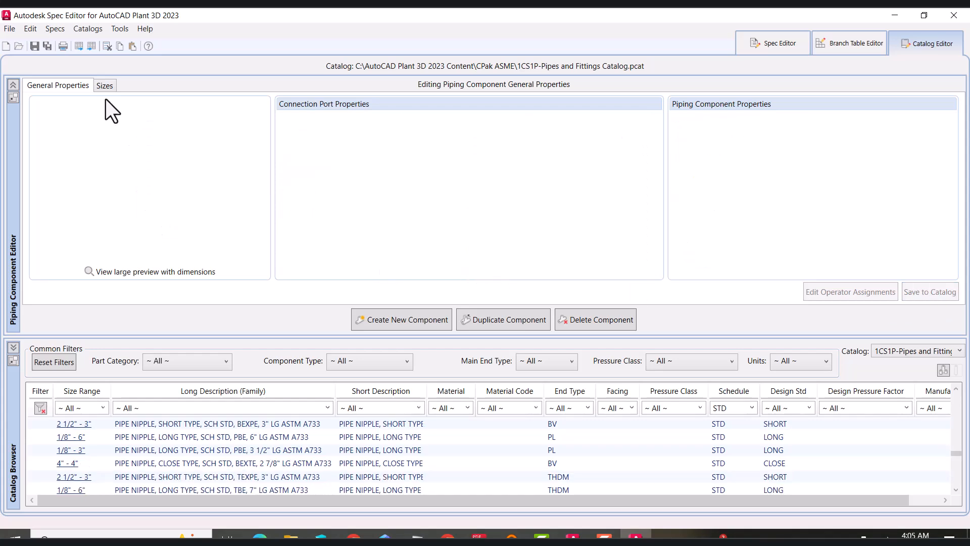
Filter the catalog for XS-schedule elbows and select the S/XS elbow
click(752, 408)
click(724, 380)
click(372, 410)
text(*el)
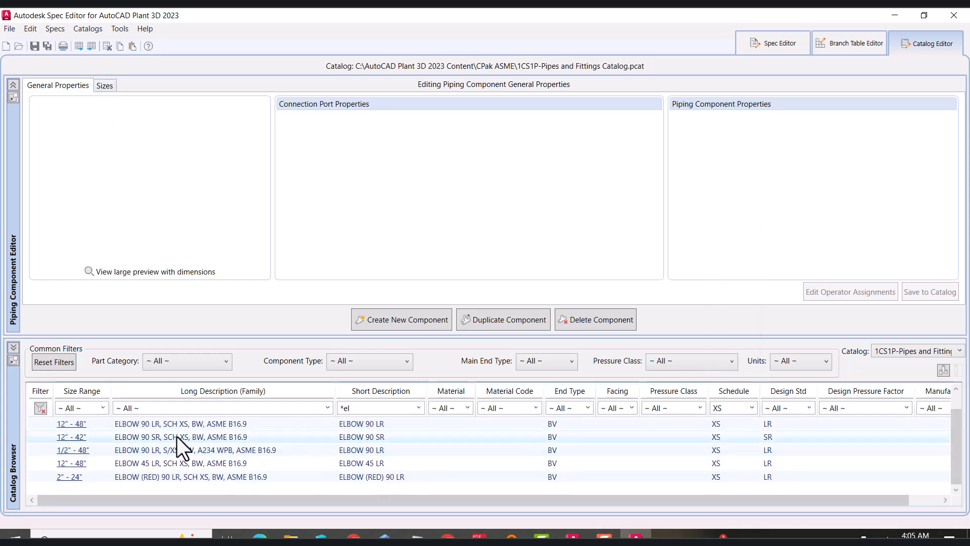
click(180, 450)
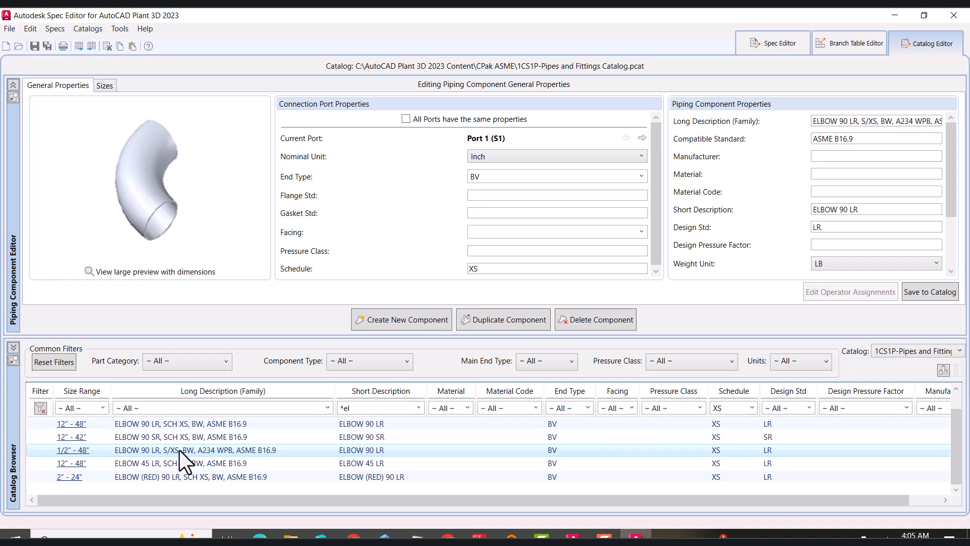
Review the S/XS elbow's sizes in the advanced editing table and save it to the catalog
click(105, 85)
drag(483, 137, 485, 176)
click(116, 293)
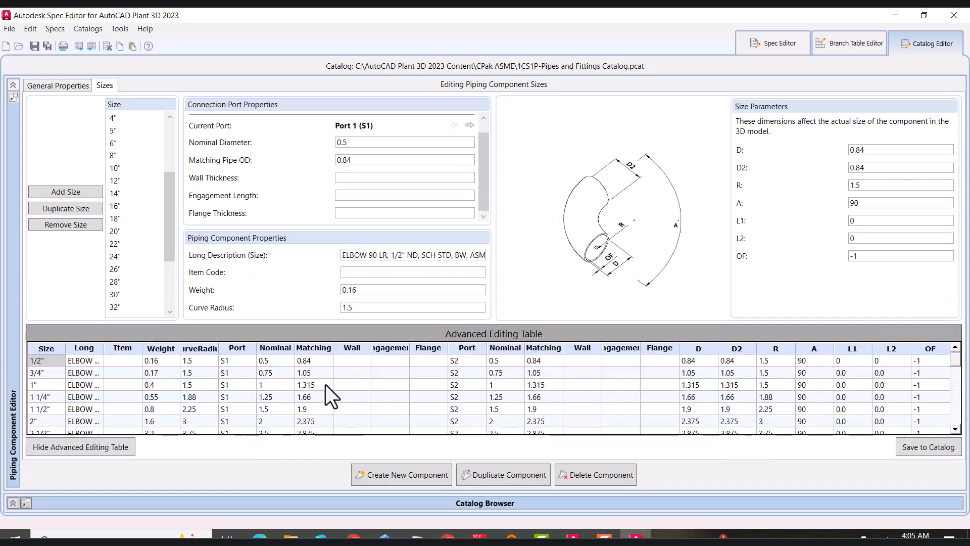
click(909, 446)
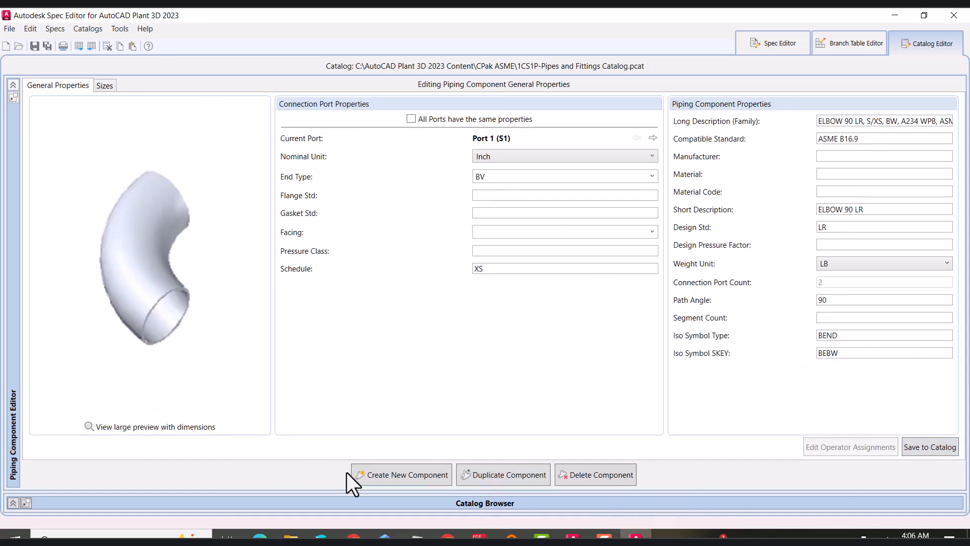
Filter the catalog for elbows and add the S/XS A234 WPB elbow to the 1CS1P spec
click(65, 507)
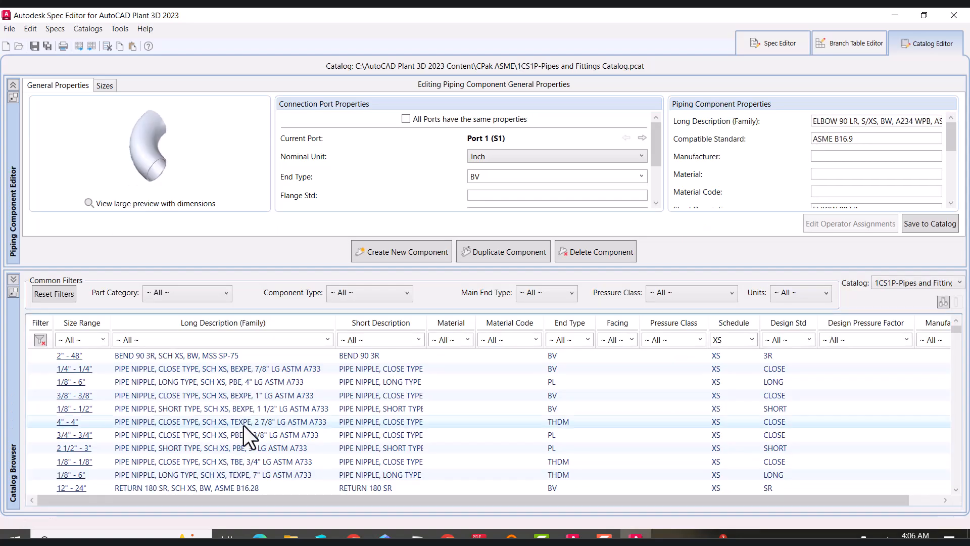
click(384, 339)
text(*elbow)
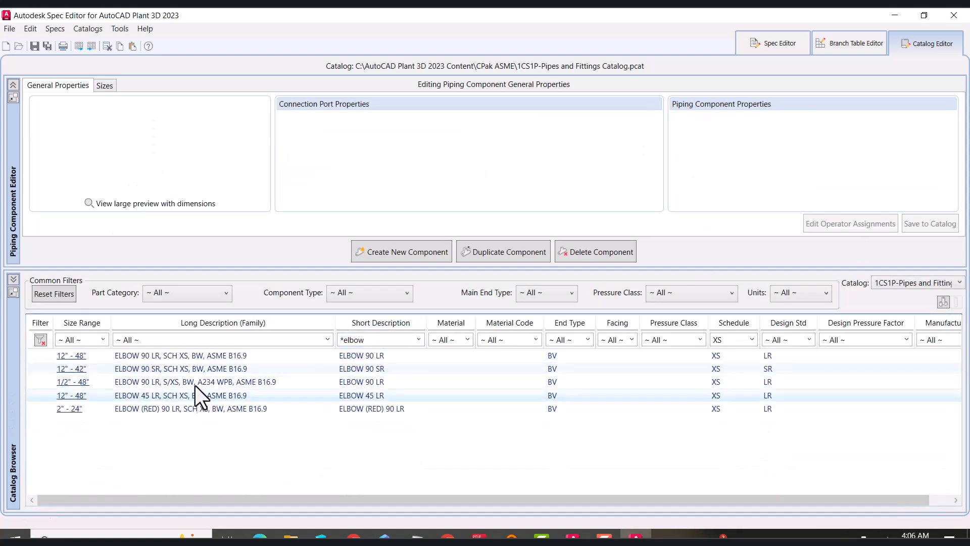
click(192, 357)
click(195, 381)
right_click(187, 380)
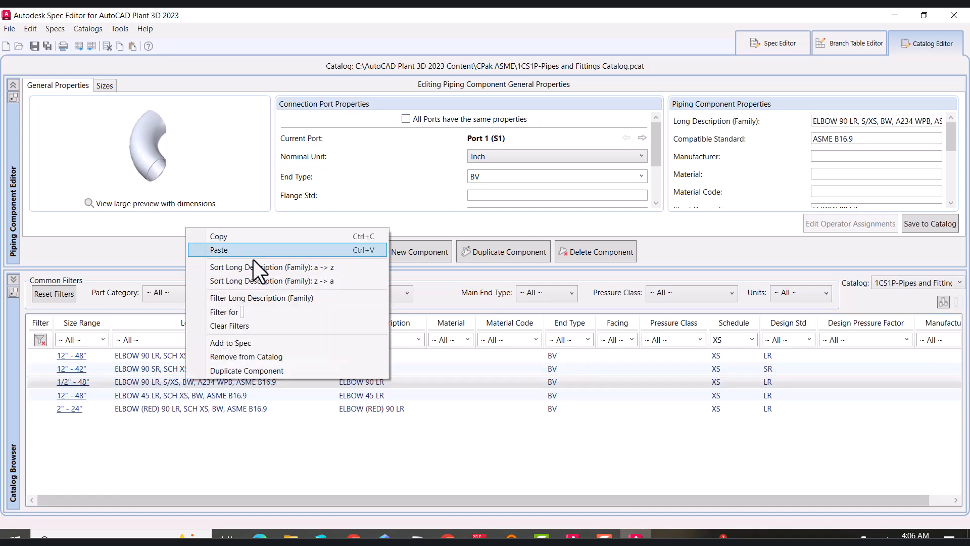
click(231, 343)
click(351, 211)
click(514, 375)
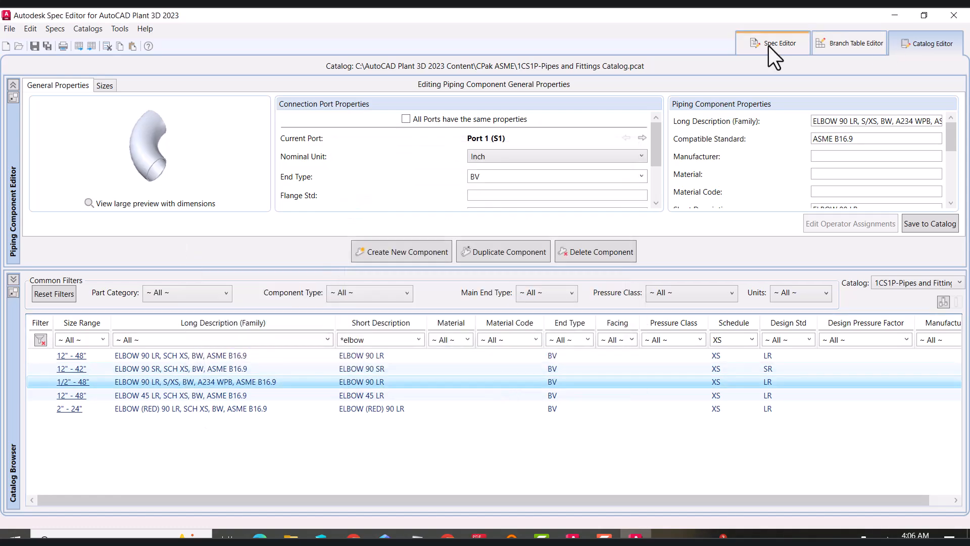
click(769, 46)
click(476, 216)
click(87, 185)
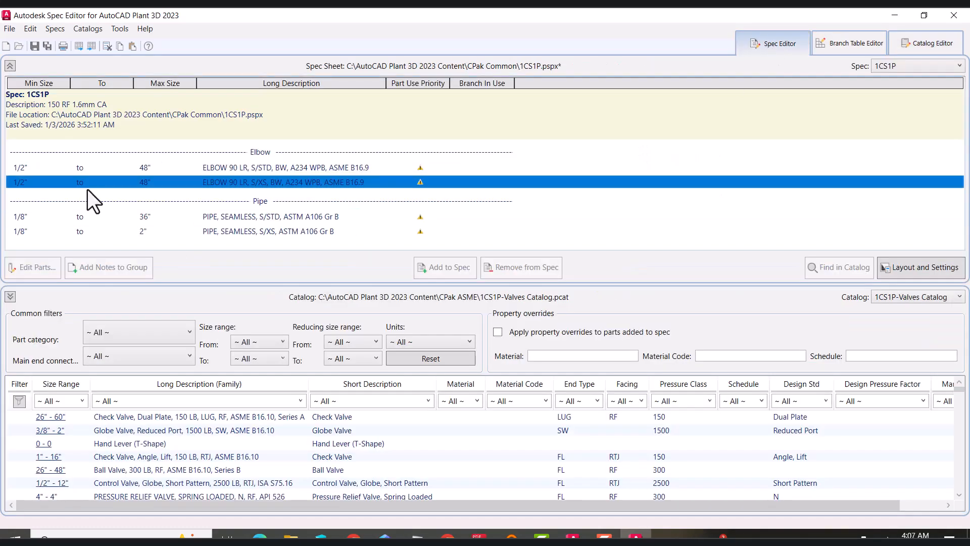
double_click(137, 233)
click(324, 199)
click(324, 212)
click(325, 224)
click(325, 236)
click(324, 247)
click(325, 272)
click(325, 284)
click(325, 296)
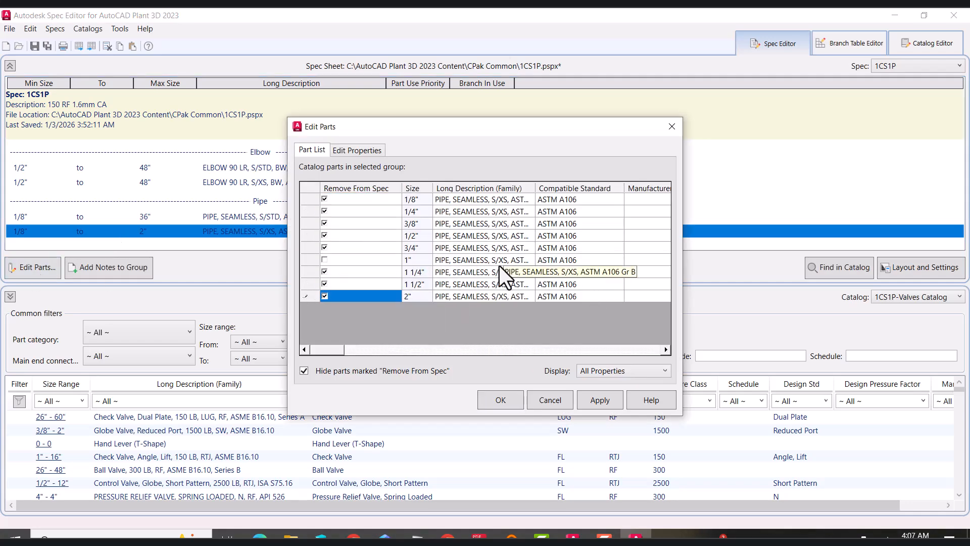
drag(441, 129, 612, 65)
click(723, 337)
Remove sizes 1/8" through 2" from the S/STD seamless pipe in the spec
click(101, 218)
click(30, 267)
click(325, 199)
click(325, 212)
click(325, 223)
click(324, 248)
click(325, 260)
click(325, 272)
click(324, 284)
click(325, 296)
scroll(329, 296, down, 3)
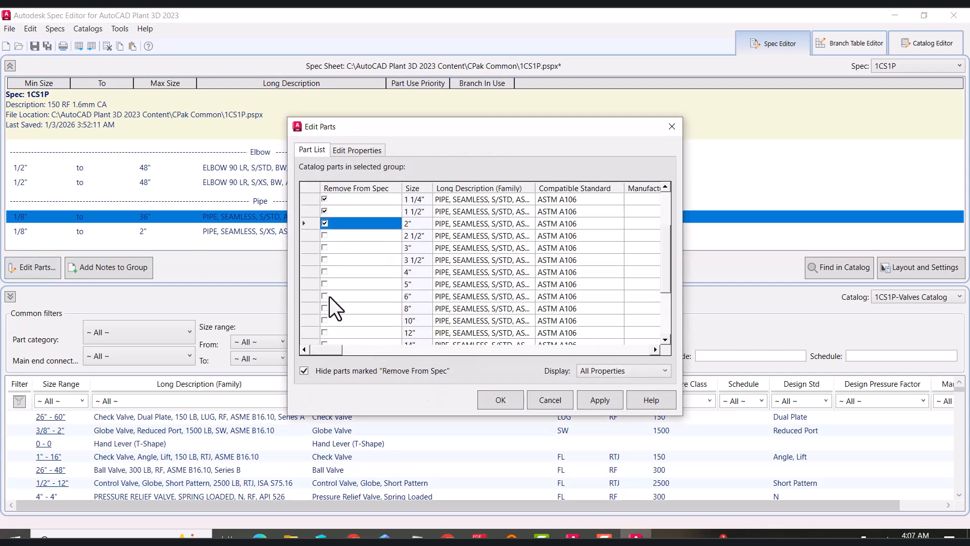
click(596, 401)
click(500, 400)
Remove the sizes above 8" from the S/XS elbow in the spec
click(104, 183)
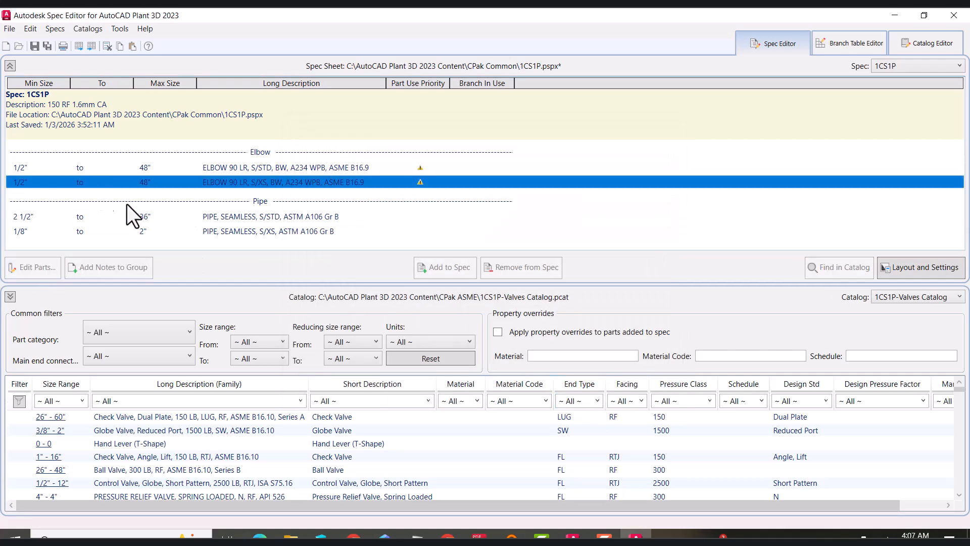
click(34, 267)
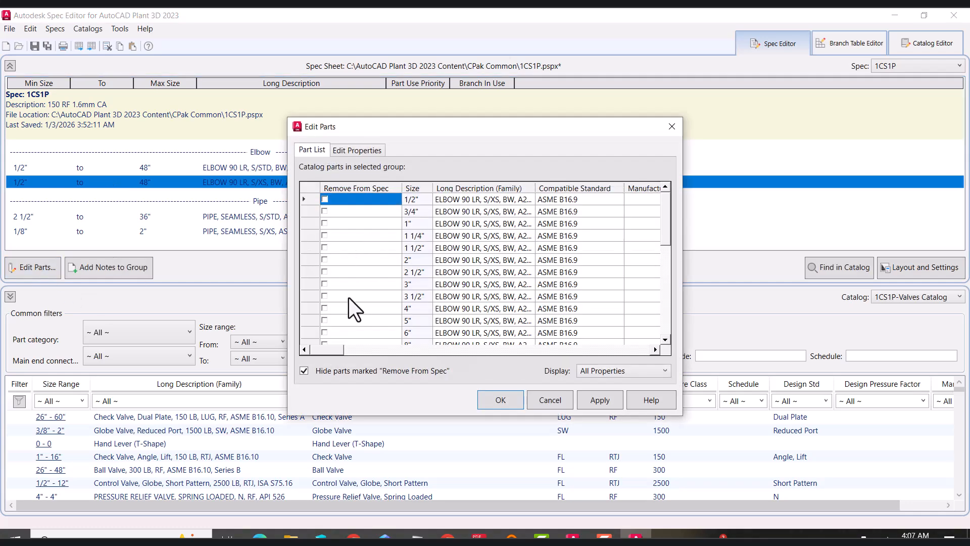
click(325, 284)
click(325, 296)
click(325, 309)
click(325, 321)
click(326, 333)
scroll(324, 331, down, 3)
click(325, 236)
drag(363, 236, 324, 329)
click(324, 332)
click(327, 320)
click(326, 260)
click(324, 272)
click(325, 285)
click(325, 296)
click(324, 308)
click(324, 248)
click(313, 236)
click(325, 224)
click(326, 235)
click(325, 211)
scroll(328, 228, up, 2)
click(325, 272)
click(324, 259)
click(325, 235)
click(325, 223)
click(328, 211)
click(325, 247)
scroll(329, 222, up, 2)
click(324, 284)
click(325, 272)
click(325, 248)
click(325, 236)
scroll(325, 234, up, 1)
click(592, 403)
click(514, 307)
click(505, 398)
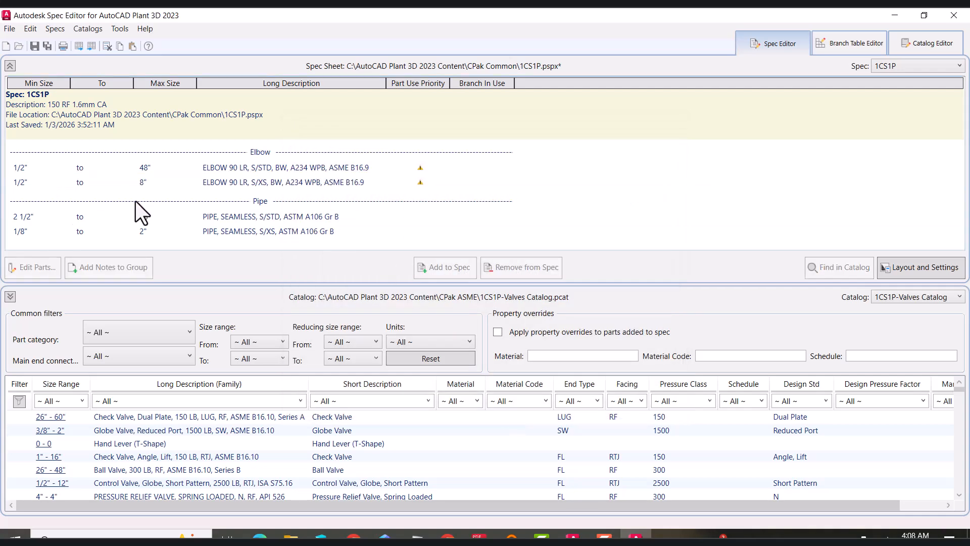
Remove the 3" size from the S/XS elbow in the spec
click(136, 182)
click(34, 267)
click(325, 284)
click(513, 402)
Remove sizes 1/2" through 2 1/2" from the S/STD elbow and save the spec
click(104, 170)
click(39, 268)
click(325, 200)
click(325, 223)
click(325, 211)
click(325, 235)
click(325, 248)
click(325, 260)
click(325, 272)
click(601, 400)
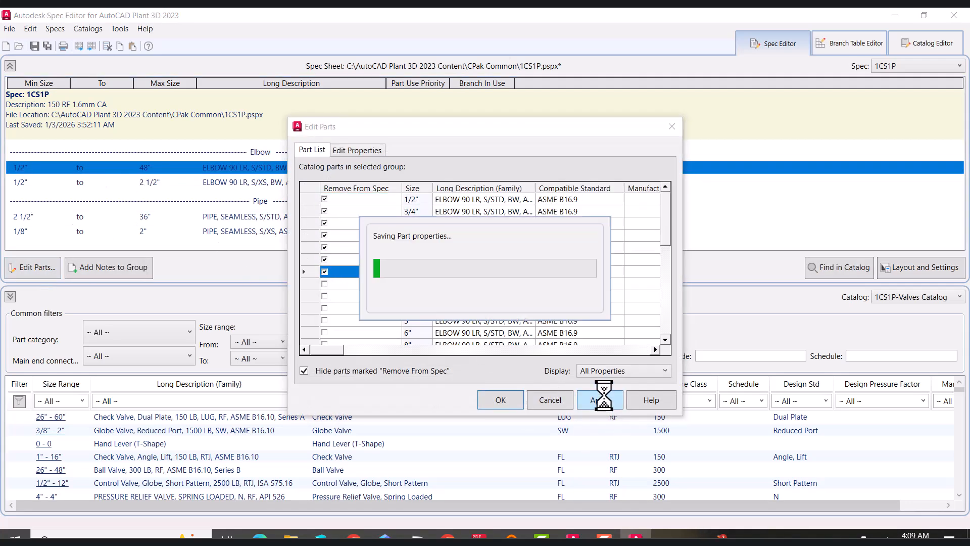
click(505, 400)
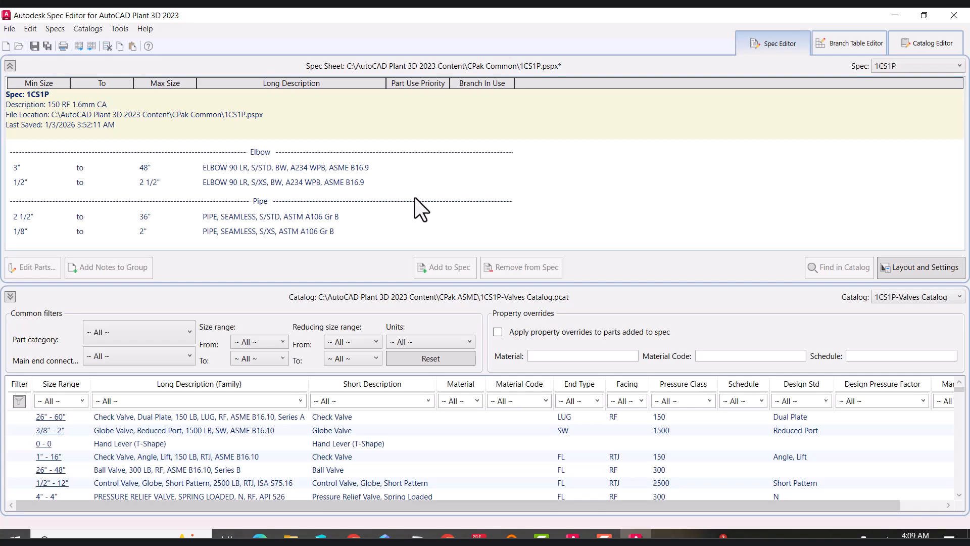
click(36, 46)
Filter the catalog for flange components with schedule 40
click(930, 46)
click(381, 344)
text(*flange)
click(752, 339)
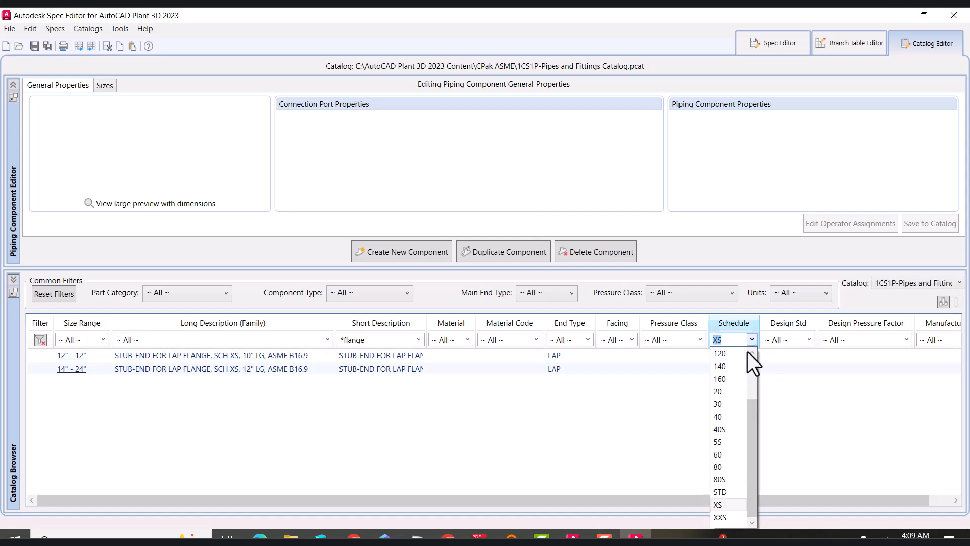
click(736, 431)
drag(335, 330, 358, 330)
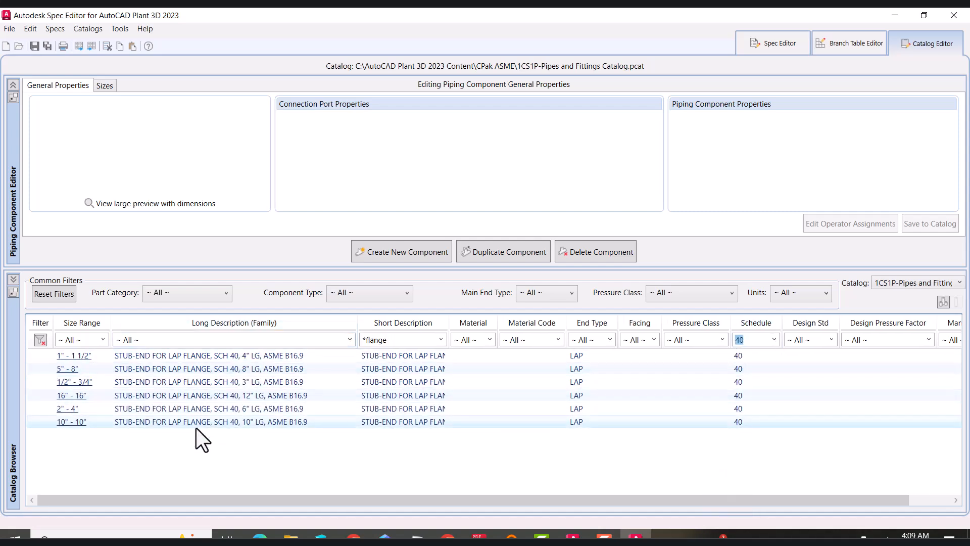
Filter for FL end, RF facing, class 150 flanges and select the FLANGE WN, 150 LB, RF, ASME B16.5
click(589, 340)
click(584, 390)
click(654, 340)
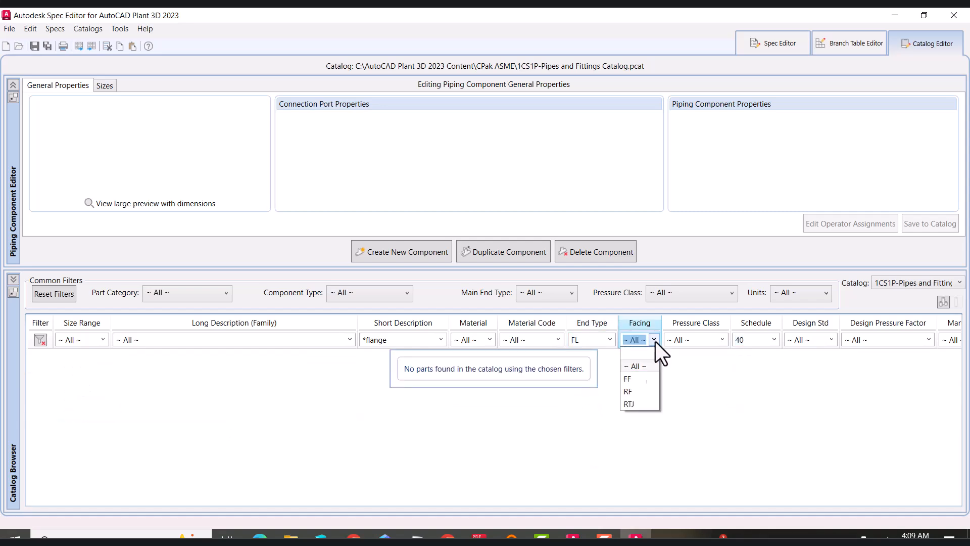
click(636, 379)
click(774, 341)
scroll(753, 384, up, 2)
click(741, 356)
click(722, 340)
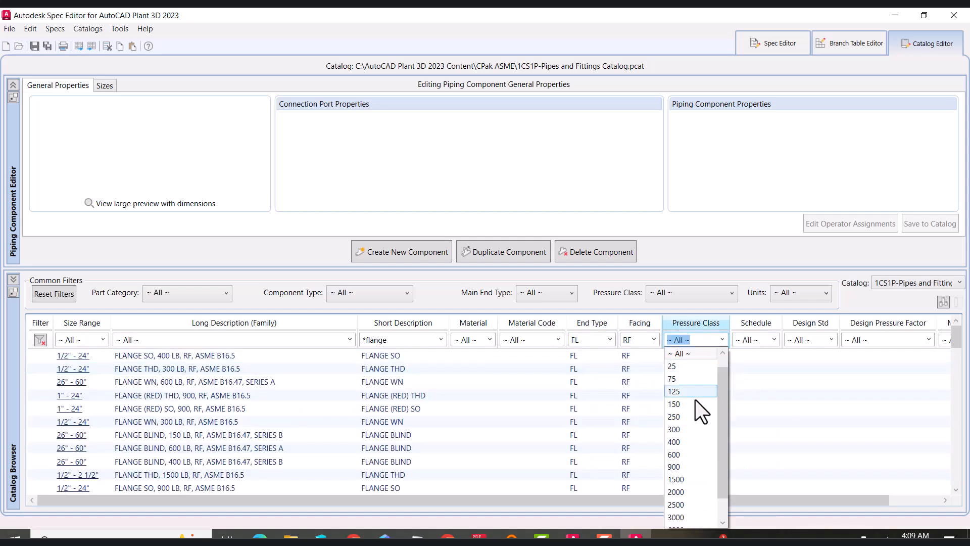
click(674, 400)
click(398, 339)
click(398, 340)
scroll(453, 404, down, 1)
click(402, 475)
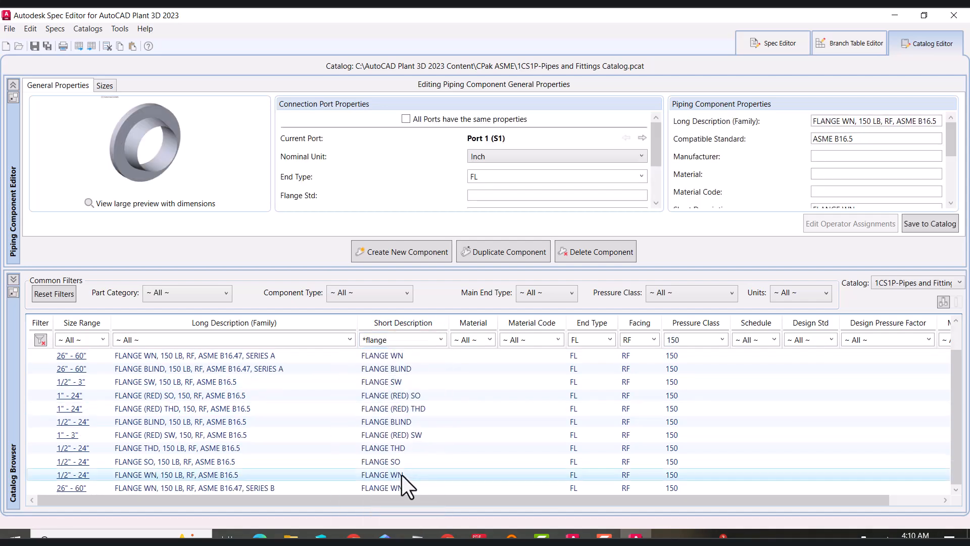
After checking the flanges section in the PDF, insert A105 into the weld neck flange's long description and save it to the catalog
drag(691, 268, 693, 403)
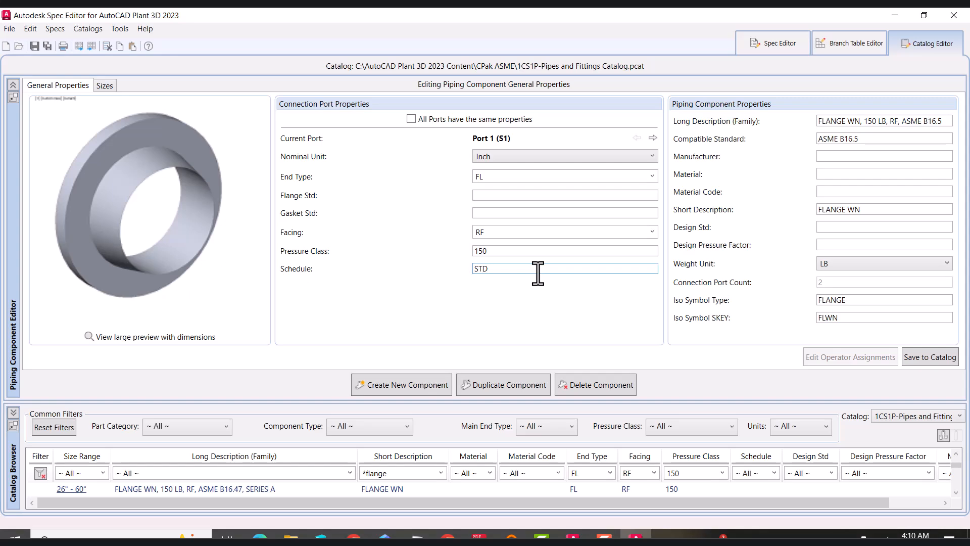
key(alt+Tab)
scroll(268, 400, down, 3)
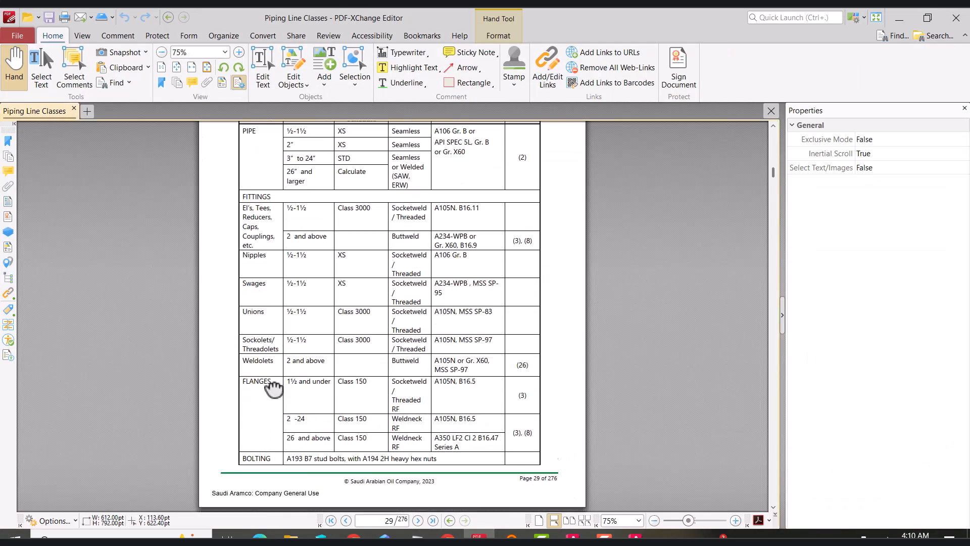
click(899, 18)
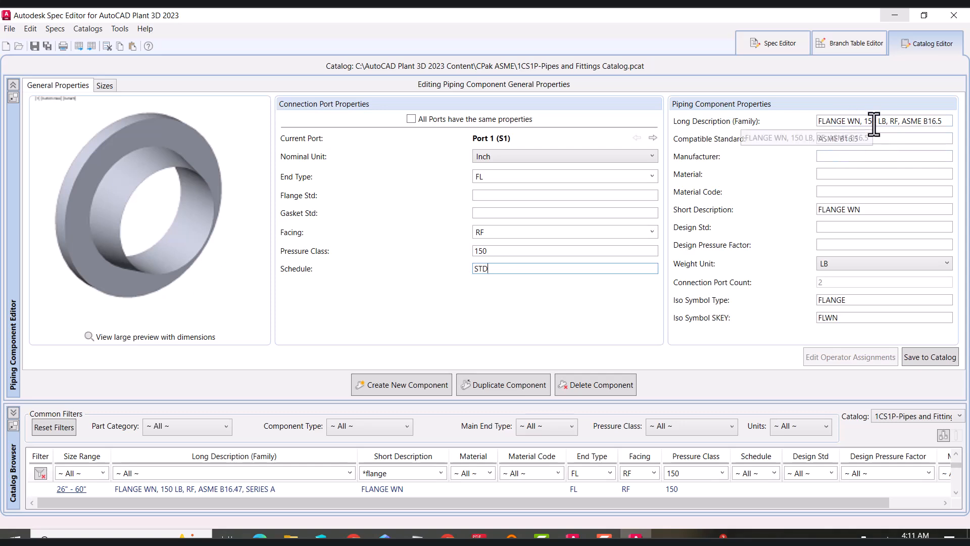
click(903, 121)
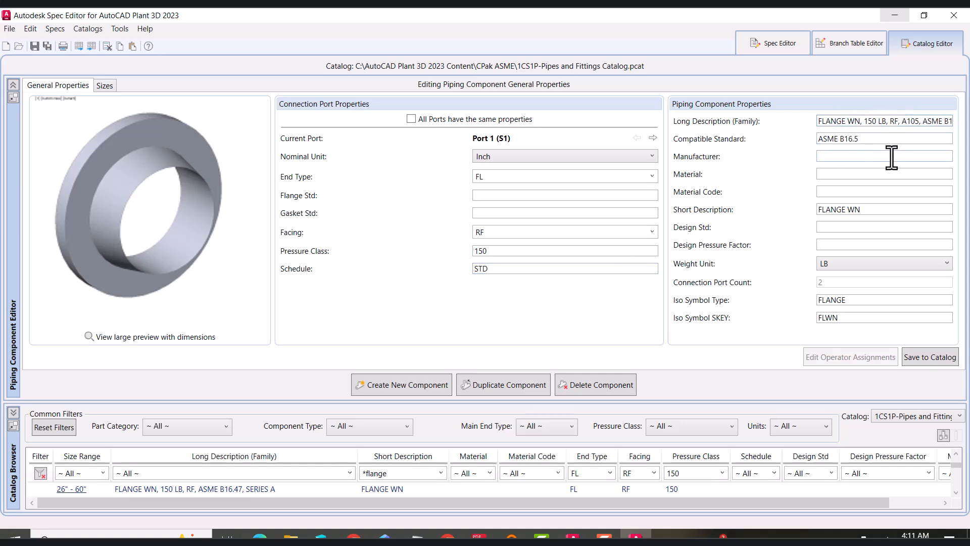
click(922, 358)
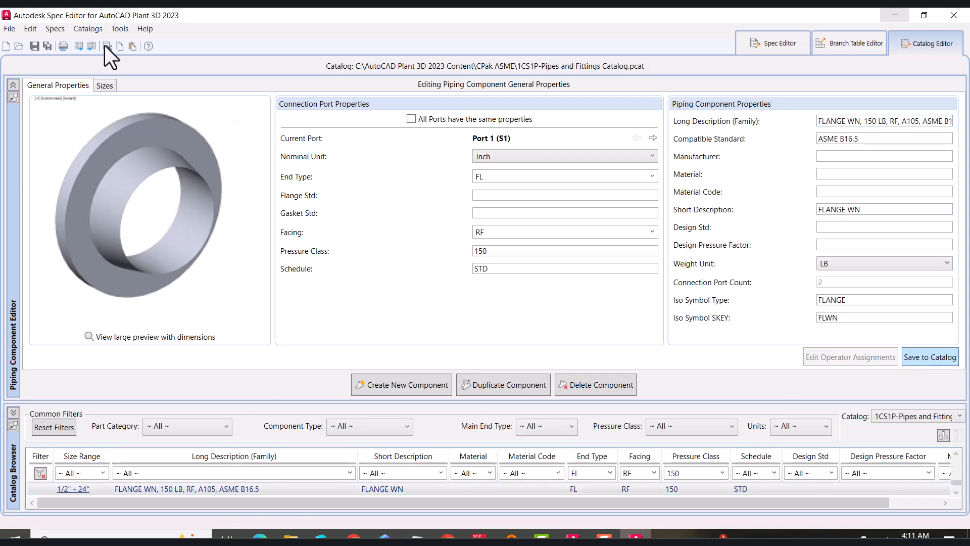
Filter the catalog for A105 parts and add the A105 weld neck flange to the 1CS1P spec
click(252, 473)
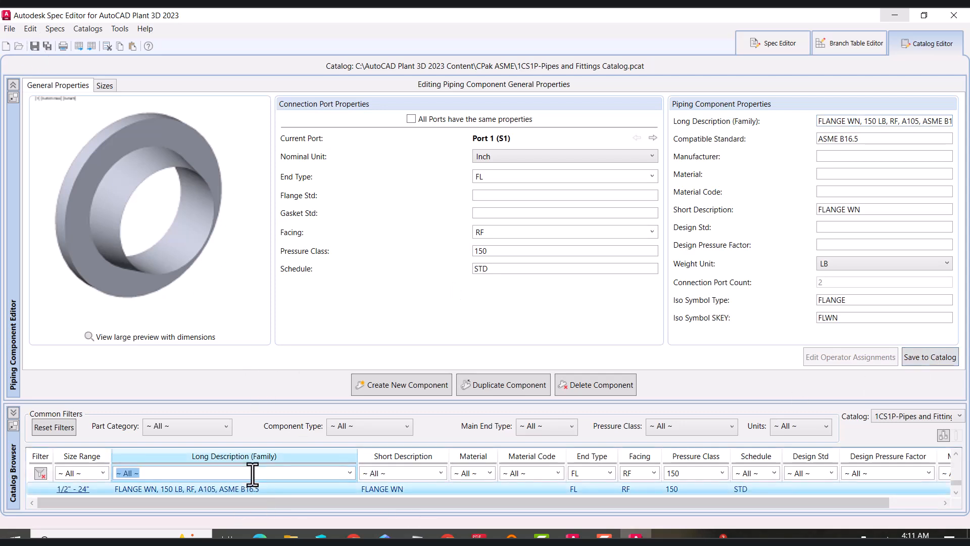
text(*)
drag(459, 401, 460, 346)
click(229, 433)
right_click(229, 432)
click(133, 392)
click(508, 374)
Duplicate the weld neck flange as an S/XS, A105 family, set its schedule to XS, and save it to the catalog
click(480, 328)
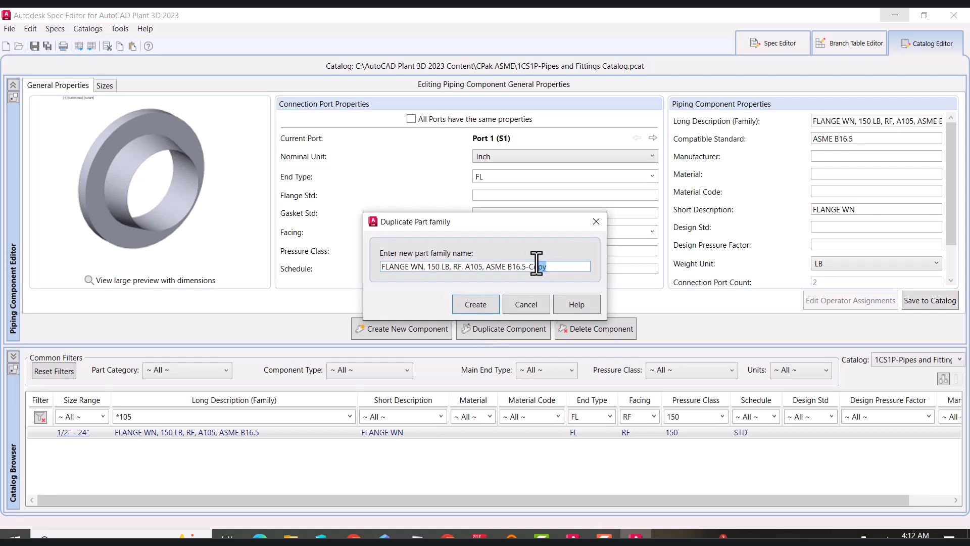
key(BackSpace)
click(484, 310)
double_click(485, 268)
text(XS)
click(929, 300)
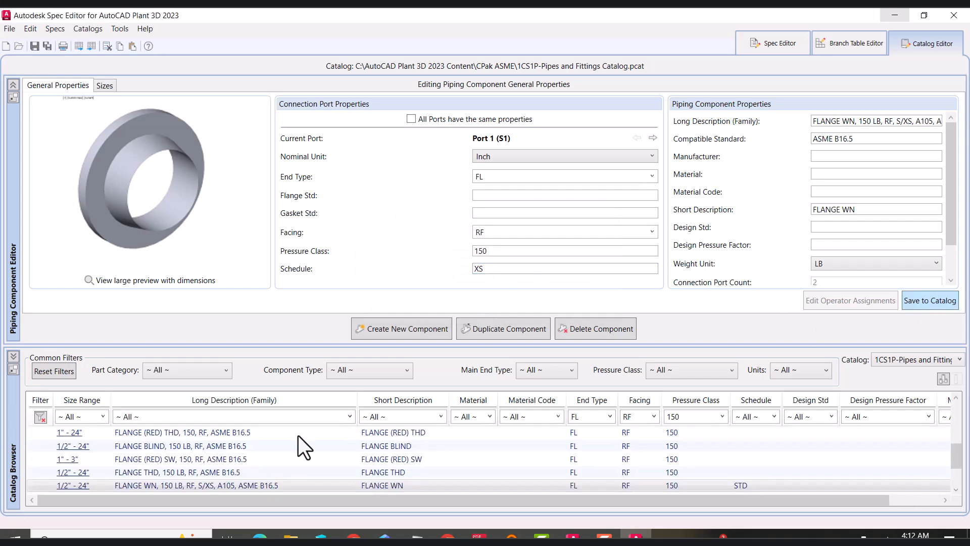
Add the S/XS A105 weld neck flange to the 1CS1P spec
right_click(221, 487)
click(181, 441)
click(352, 213)
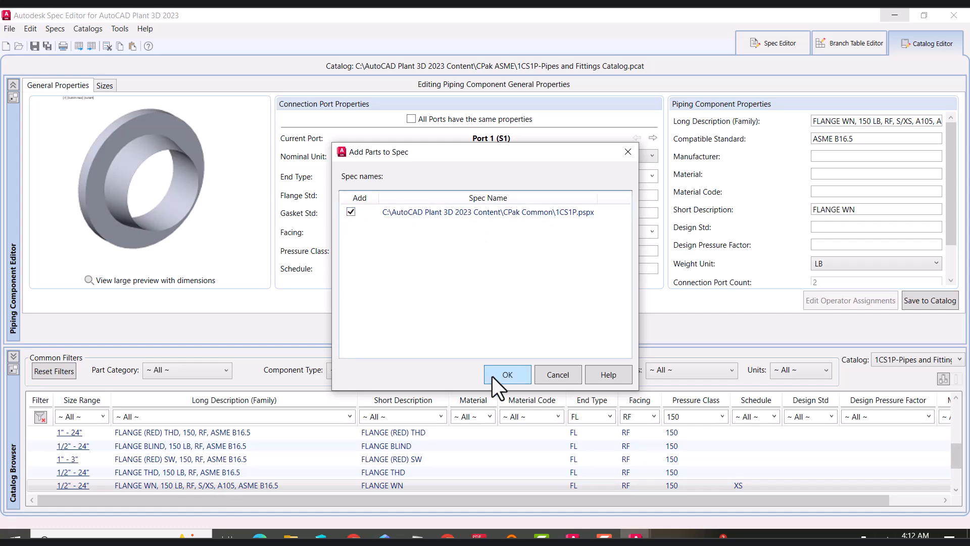
click(507, 373)
Filter the catalog for *105* parts and compare the two A105 weld neck flanges
click(148, 417)
text(*105*)
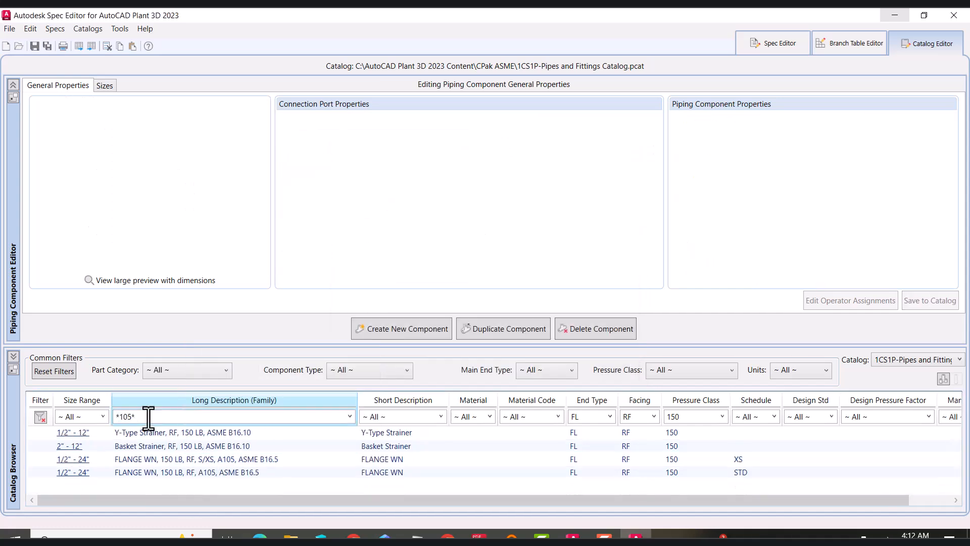
click(201, 473)
click(201, 460)
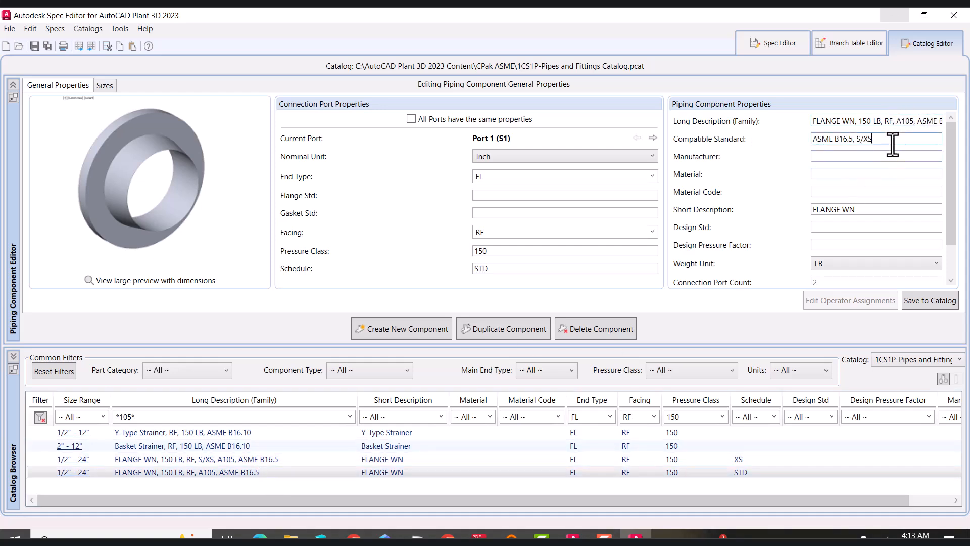
Set the flange's compatible standard to ASME B16.5 and save the STD weld neck flange to the catalog
click(893, 121)
text(, S/XS)
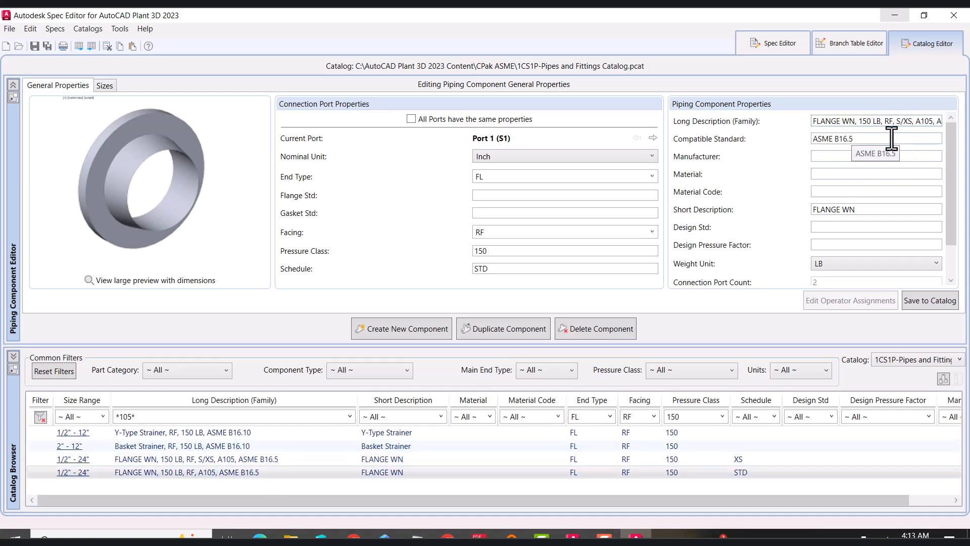
key(BackSpace)
key(BackSpace)
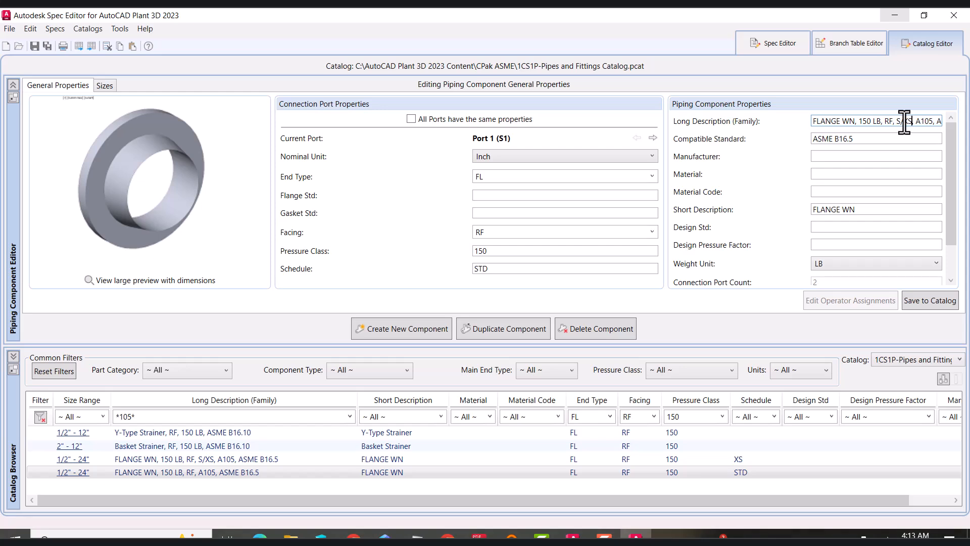
click(942, 301)
Filter the catalog for *105 and review the two A105 weld neck flanges
click(215, 472)
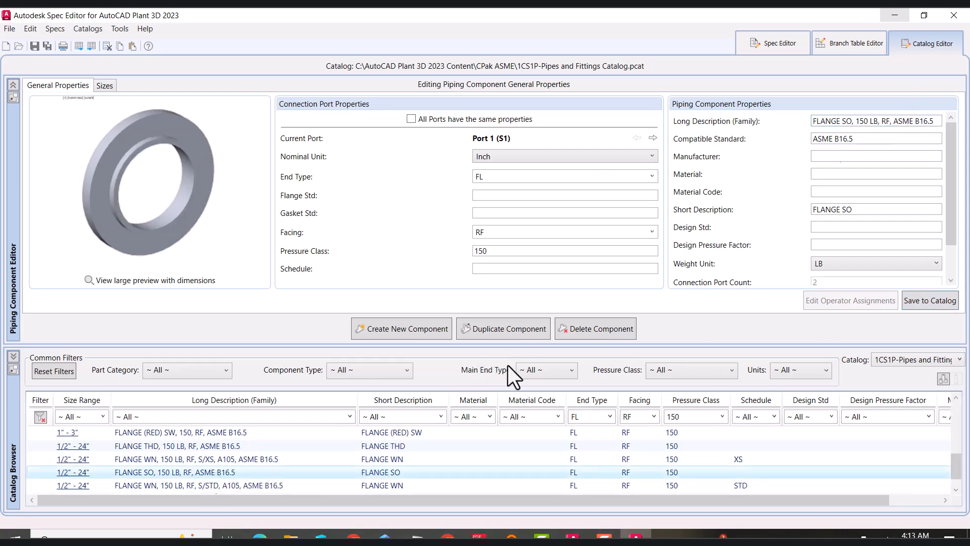
click(247, 484)
scroll(254, 463, up, 2)
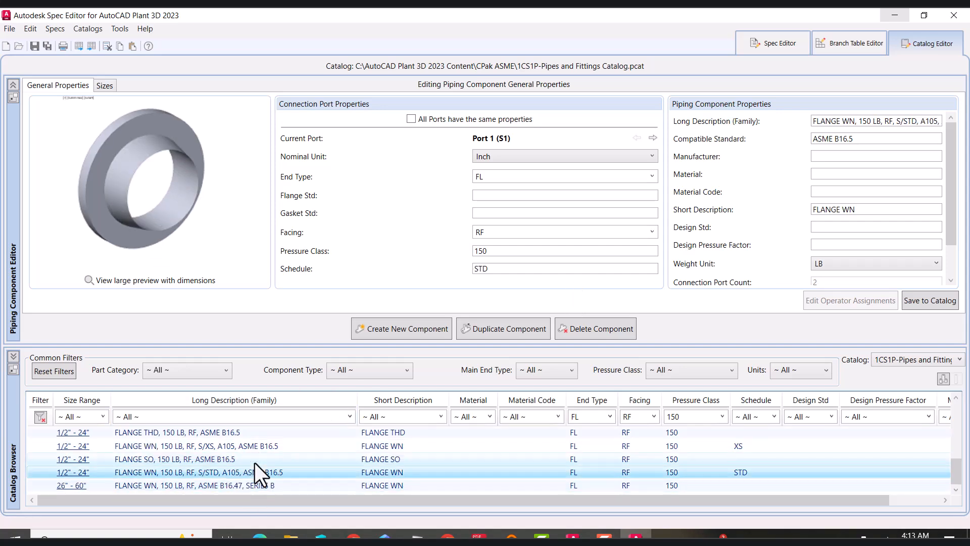
click(271, 416)
text(*105)
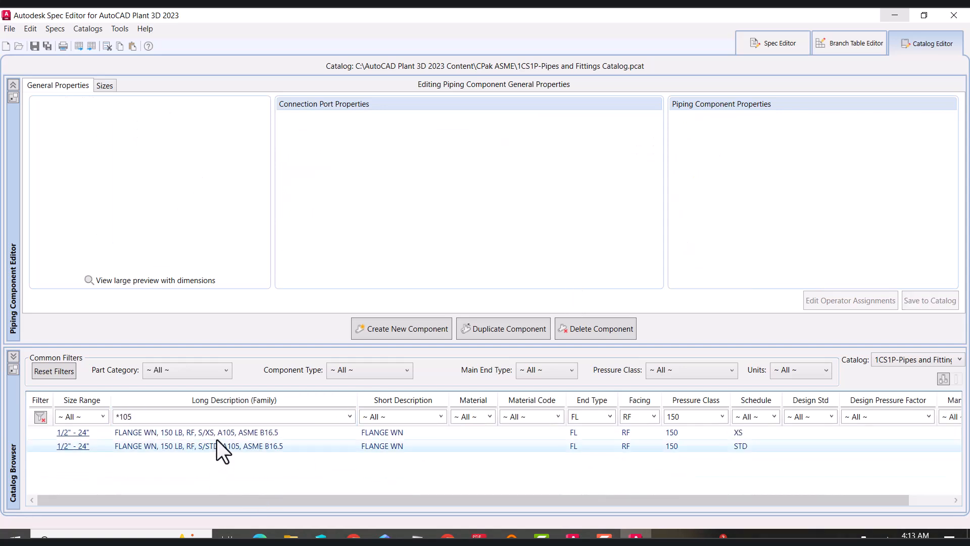
click(219, 433)
click(221, 449)
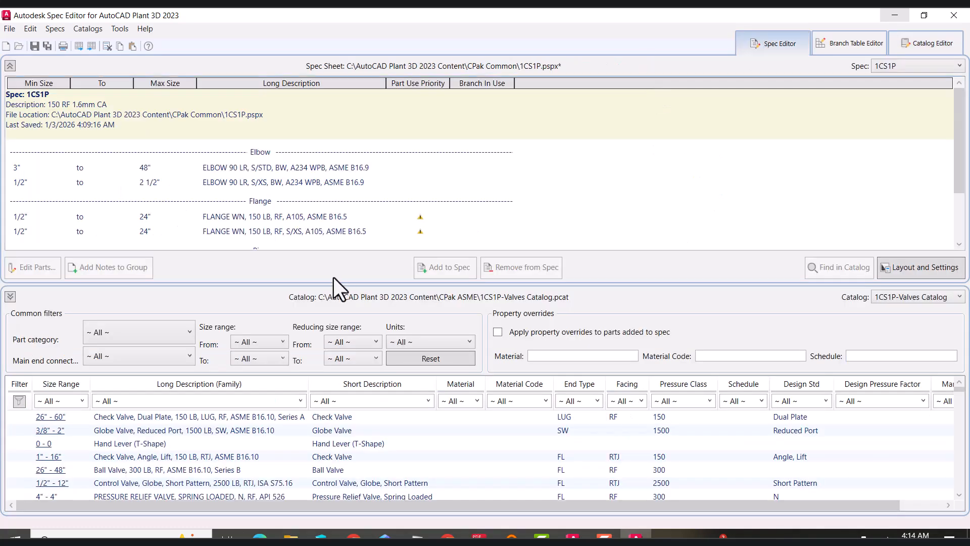
Save the edited pipes and fittings catalog
click(280, 217)
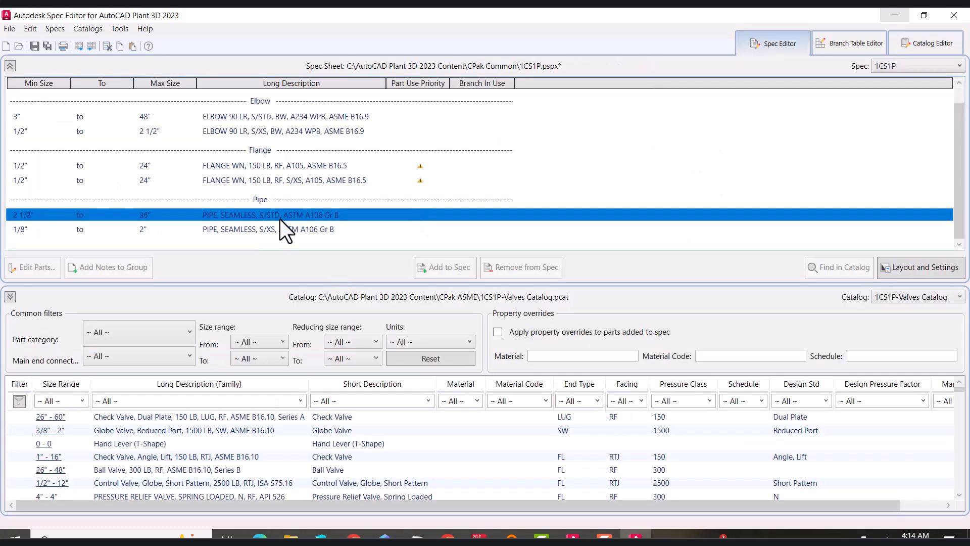
click(928, 43)
click(35, 47)
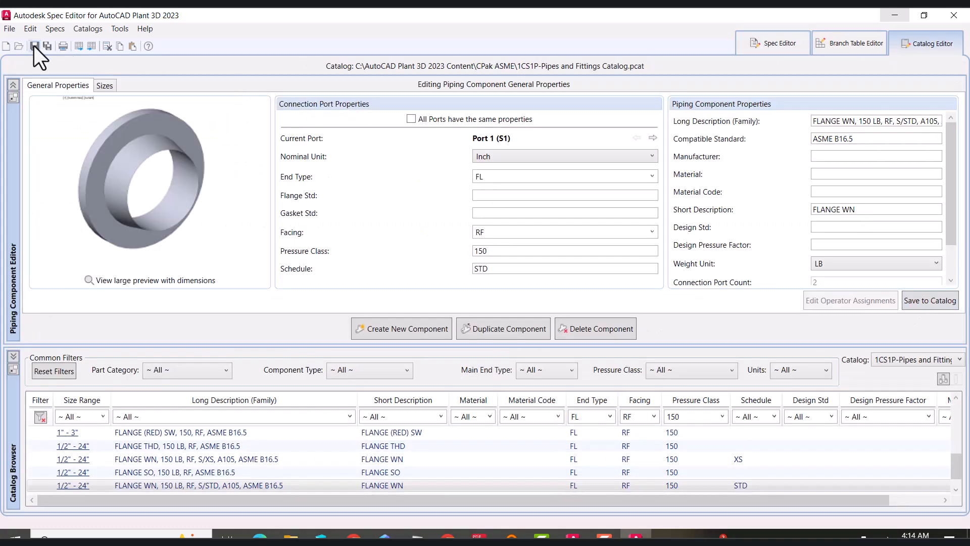
click(258, 421)
text(*105)
click(252, 432)
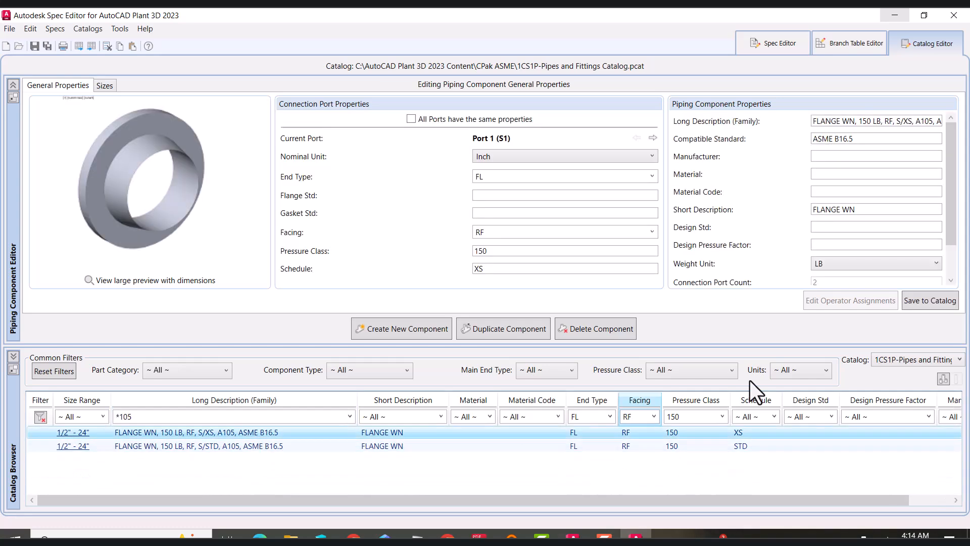
click(35, 46)
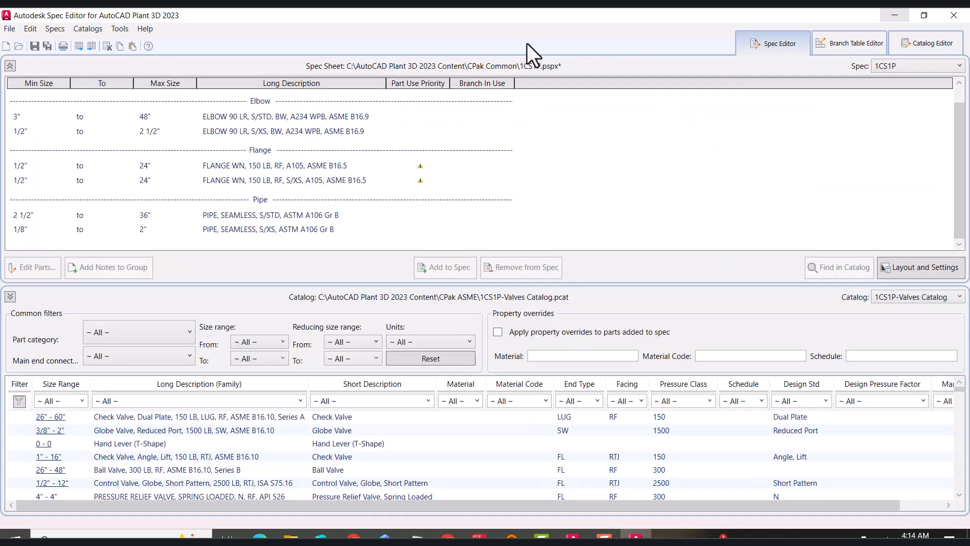
Refresh the 1CS1P spec's parts from the edited catalog
click(55, 29)
click(75, 89)
click(473, 288)
click(52, 30)
click(83, 115)
click(559, 472)
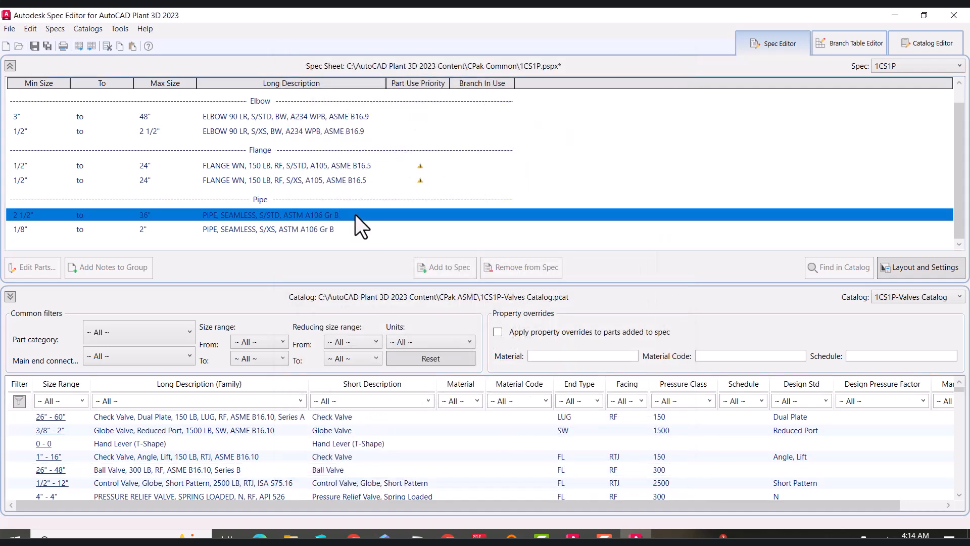
Remove the 1/2" to 2 1/2" sizes from the STD weld neck flange group in the spec
click(326, 169)
click(33, 268)
click(325, 199)
click(325, 212)
click(325, 224)
click(325, 236)
click(325, 249)
click(325, 260)
click(325, 273)
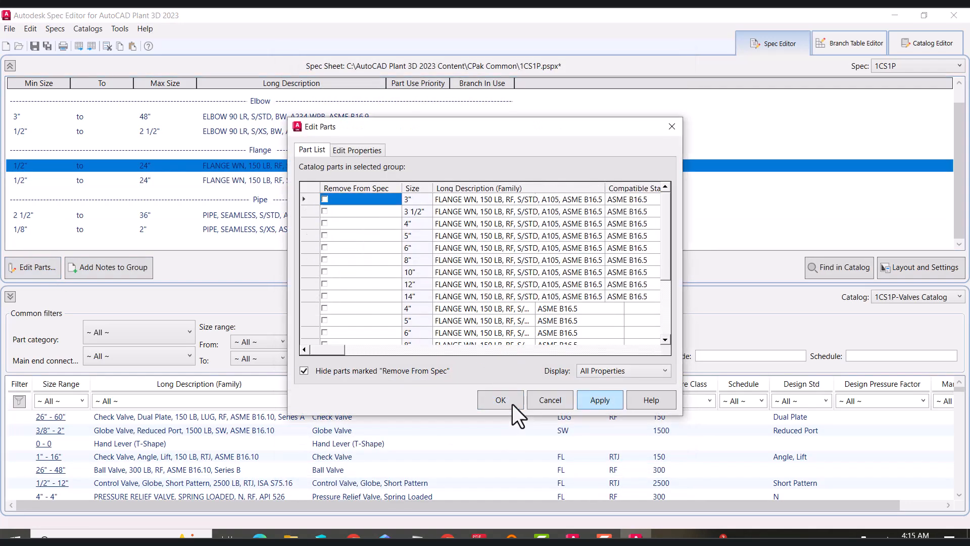
click(513, 404)
Edit the XS weld neck flange group's part list, marking the larger sizes for removal from the spec
click(152, 181)
click(60, 268)
click(325, 200)
click(324, 212)
click(325, 224)
click(325, 236)
click(325, 248)
click(325, 272)
click(325, 284)
click(324, 297)
click(324, 308)
click(359, 152)
click(313, 151)
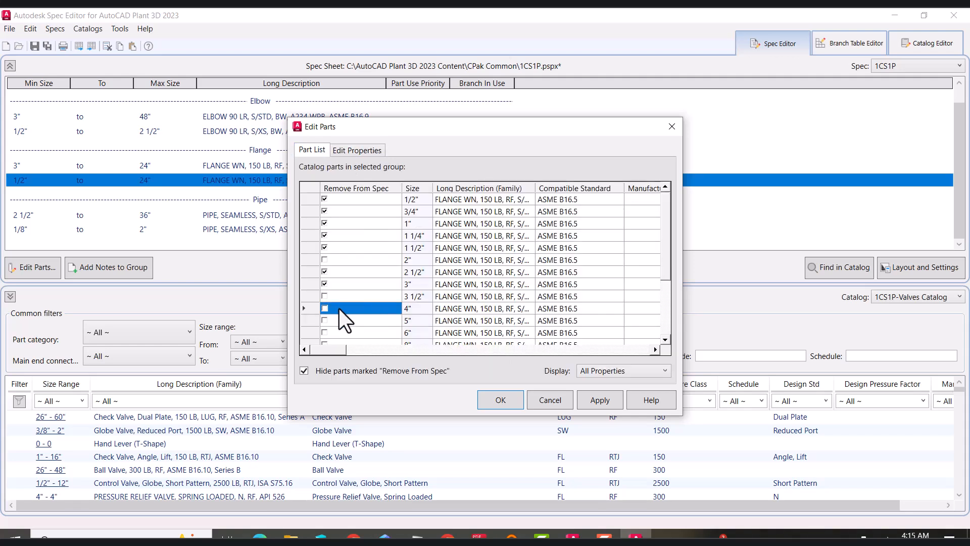
click(324, 298)
click(325, 308)
scroll(321, 310, down, 1)
drag(312, 285, 315, 344)
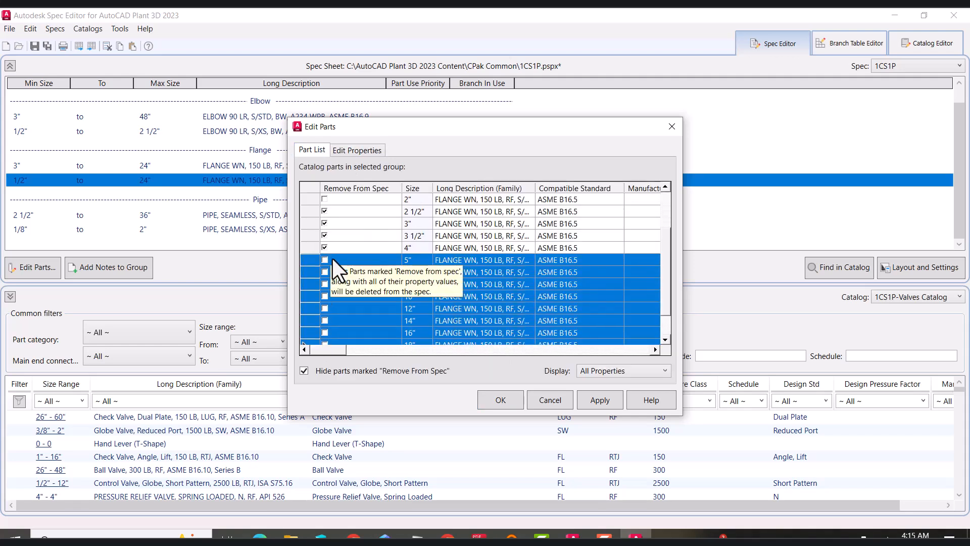
click(324, 271)
click(324, 261)
click(325, 296)
click(325, 285)
click(325, 309)
click(326, 331)
scroll(328, 326, down, 1)
click(324, 285)
click(324, 308)
click(325, 321)
click(325, 331)
click(501, 400)
Close the Spec Editor and copy the 1CS1P spec file into the Plant 3D project's pipe specs
scroll(478, 201, up, 1)
click(954, 16)
click(471, 319)
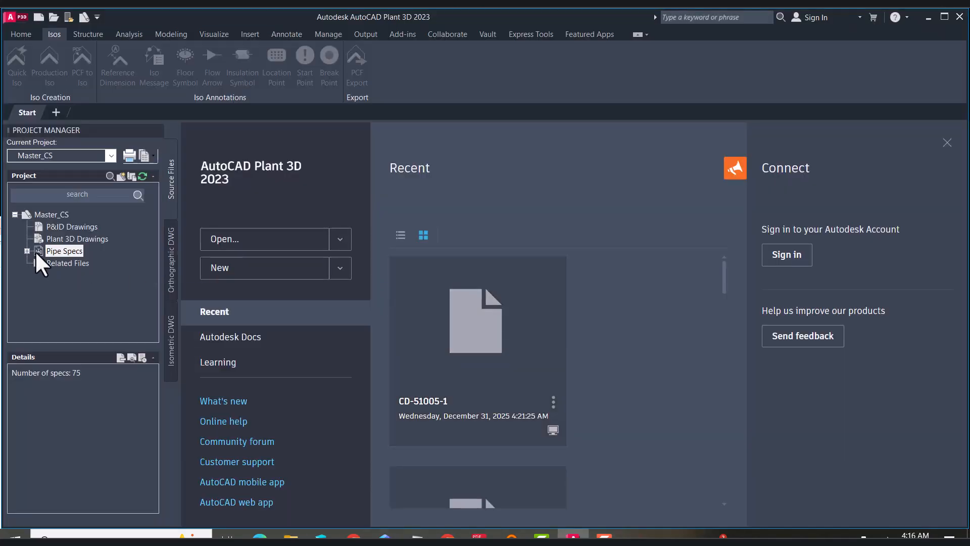
click(35, 250)
right_click(73, 214)
click(141, 240)
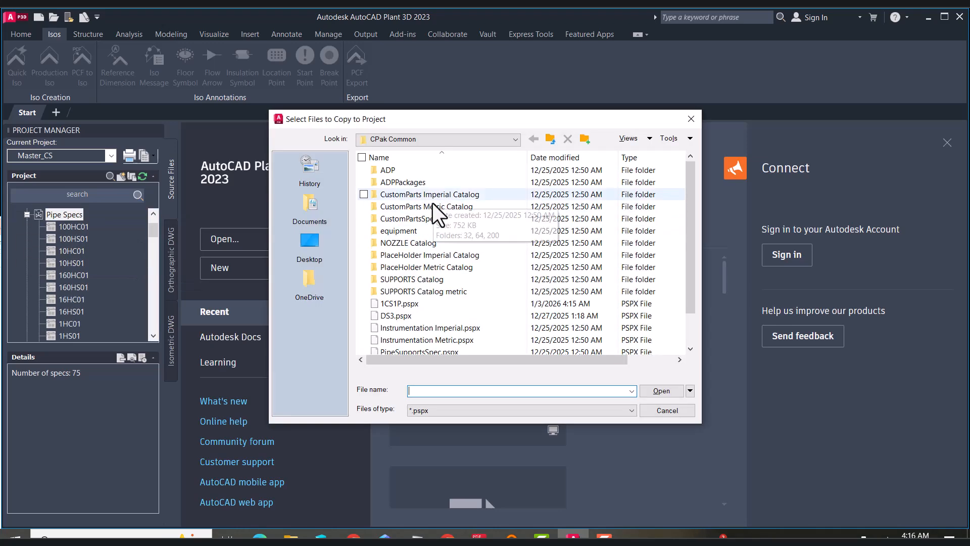
double_click(408, 269)
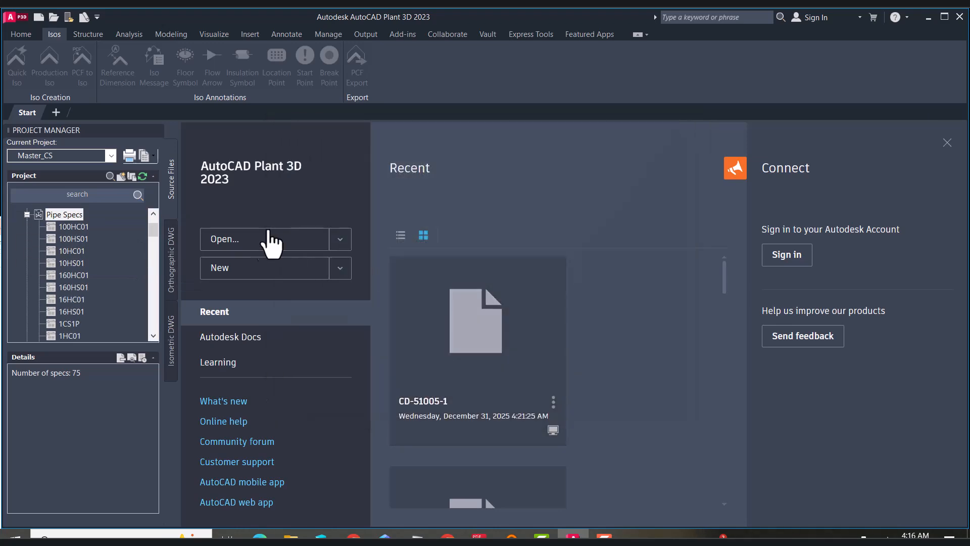
Create a new folder named Skid-1 under Plant 3D Drawings
click(58, 214)
click(27, 215)
right_click(77, 237)
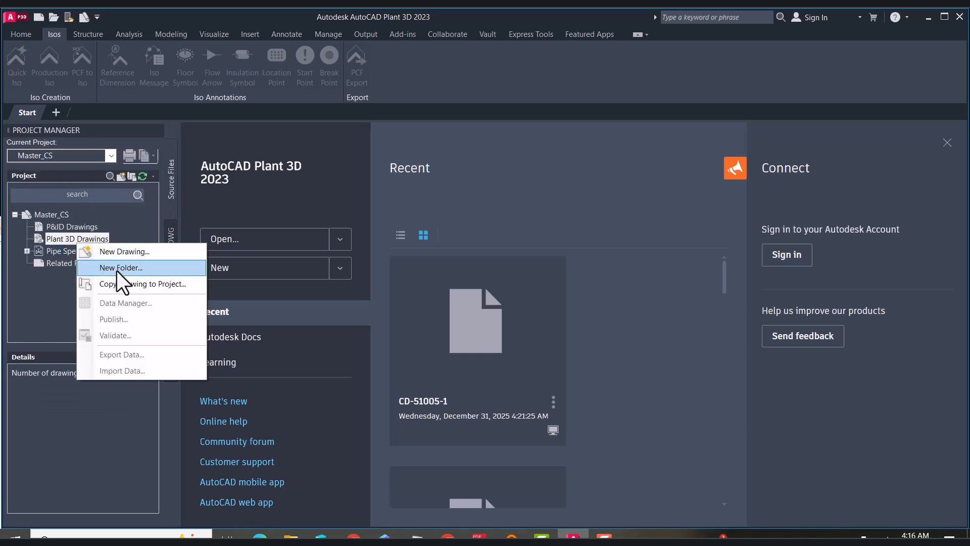
click(116, 267)
text(Skid)
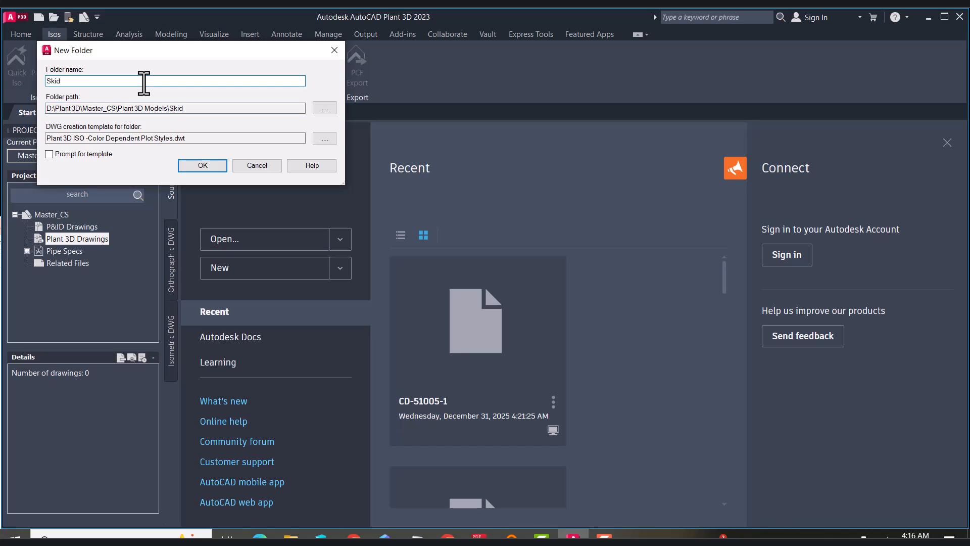
text(-1)
click(203, 167)
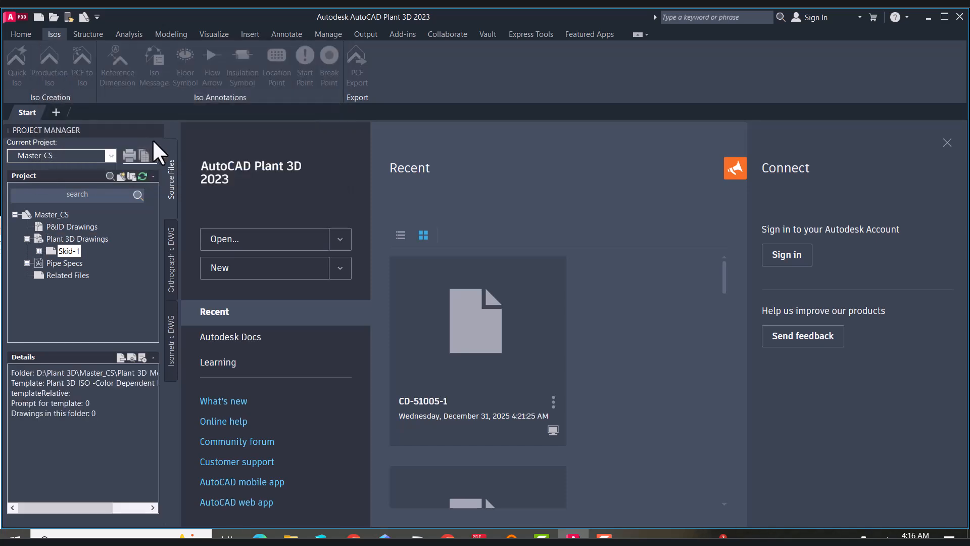
Create a new drawing named Piping in the Skid-1 folder
right_click(68, 251)
click(102, 277)
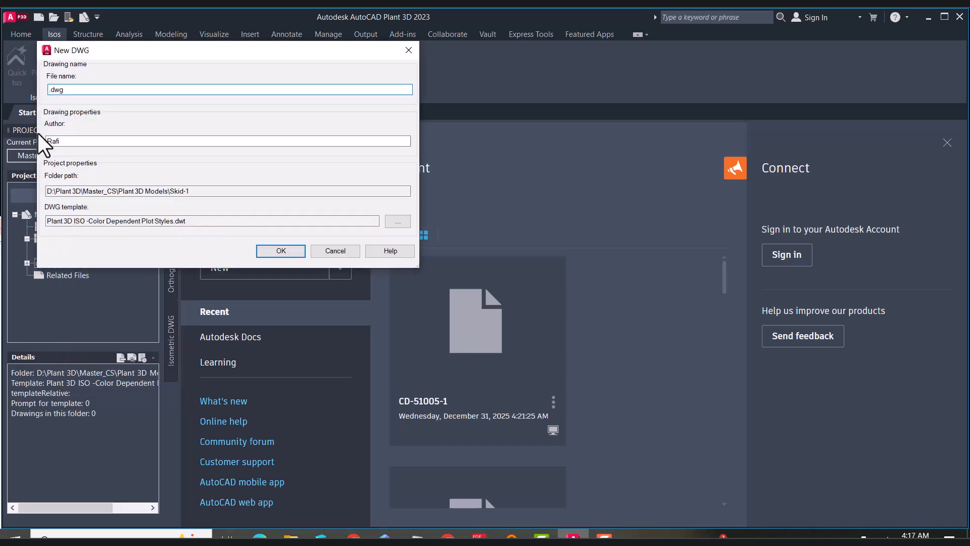
text(Piping)
click(280, 250)
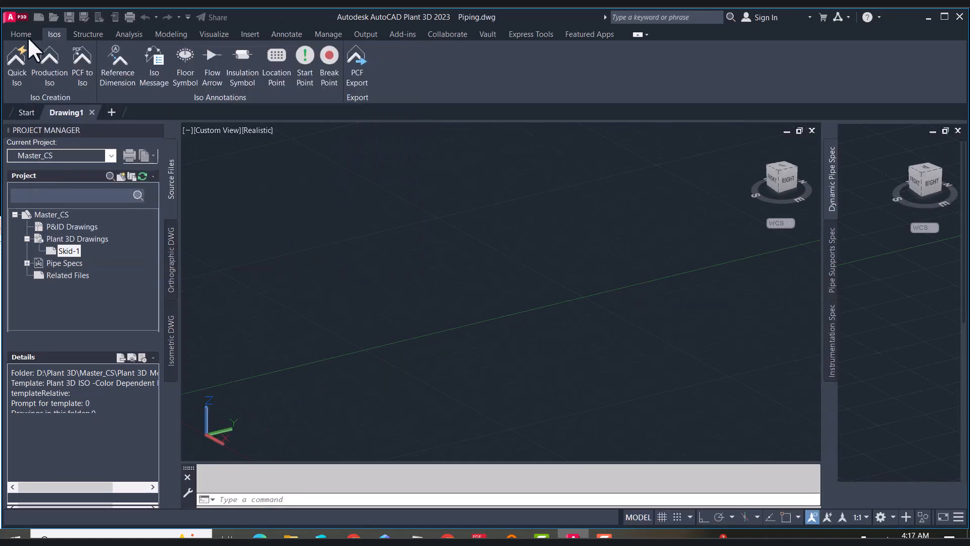
Select 1CS1P as the current pipe spec for routing
click(25, 33)
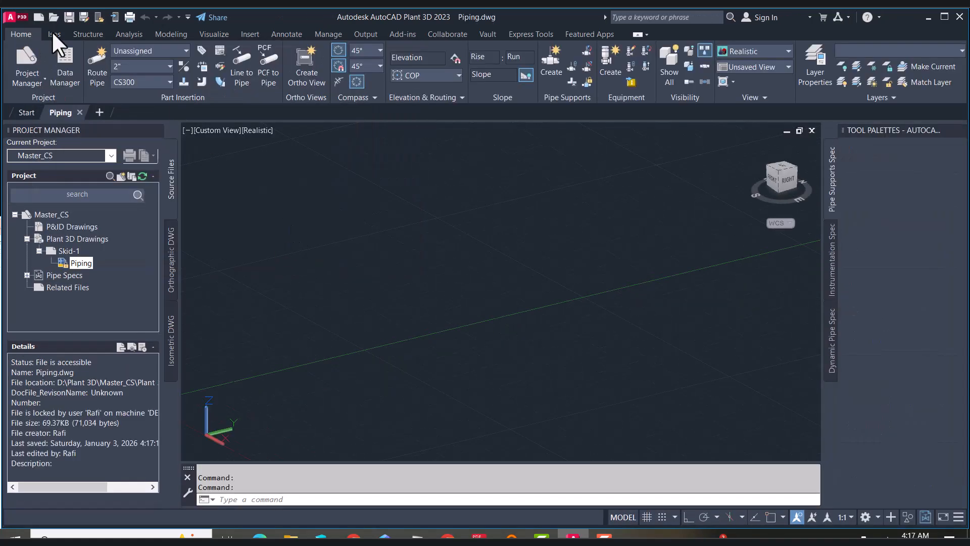
click(163, 82)
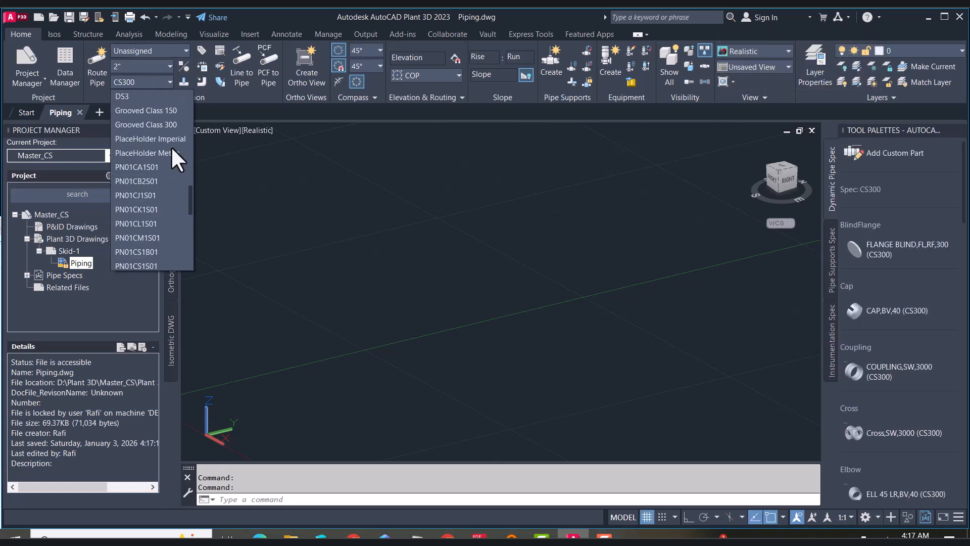
scroll(171, 148, up, 1)
click(144, 95)
click(162, 65)
click(162, 64)
click(161, 49)
click(160, 49)
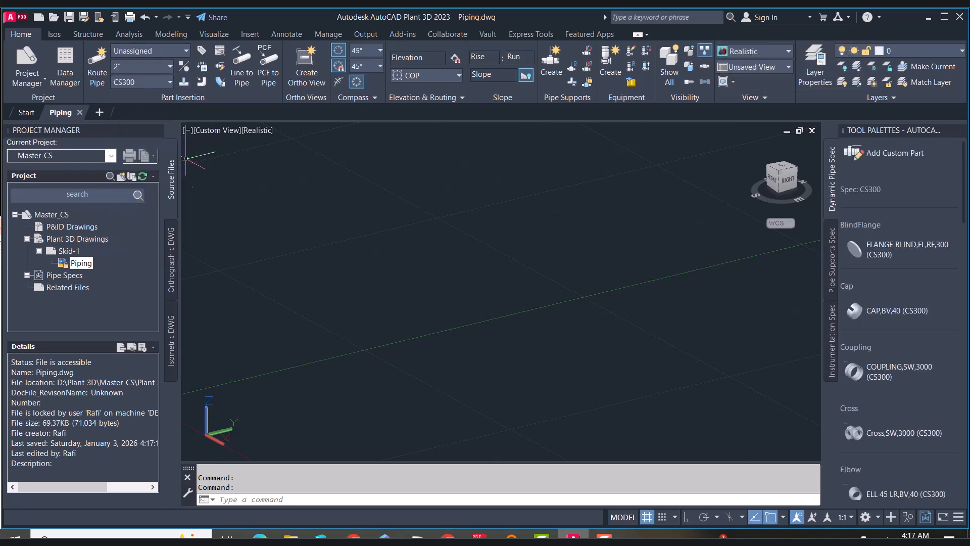
click(159, 82)
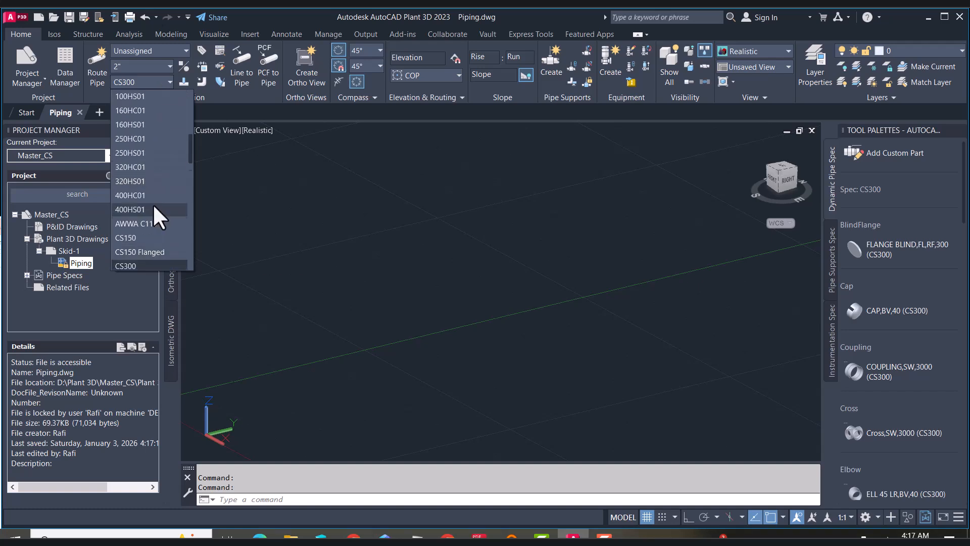
scroll(153, 204, up, 3)
click(144, 122)
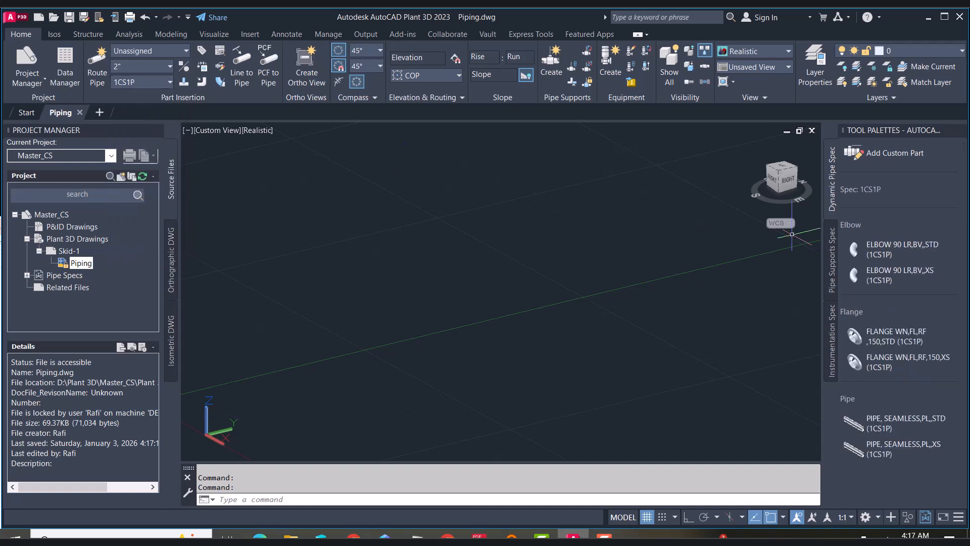
Insert the 150 STD weld neck flange at 0,0,0, rotating it to a vertical plane
click(883, 342)
text(0,0,0)
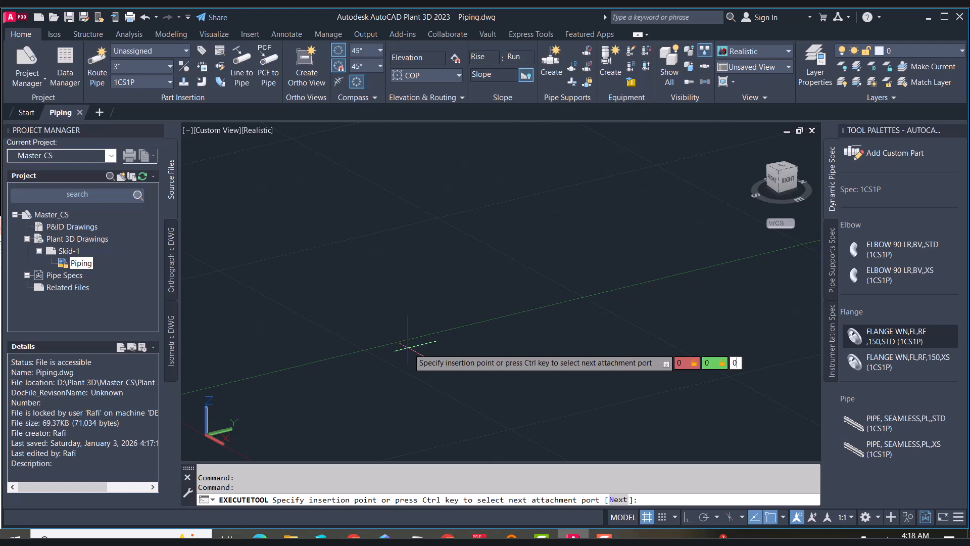
key(Return)
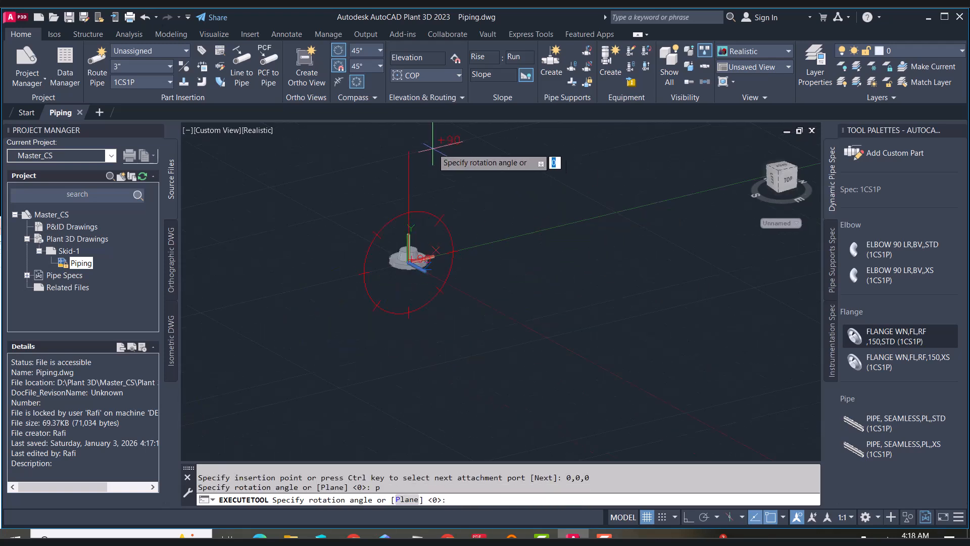
text(p)
key(Return)
text(p)
key(Return)
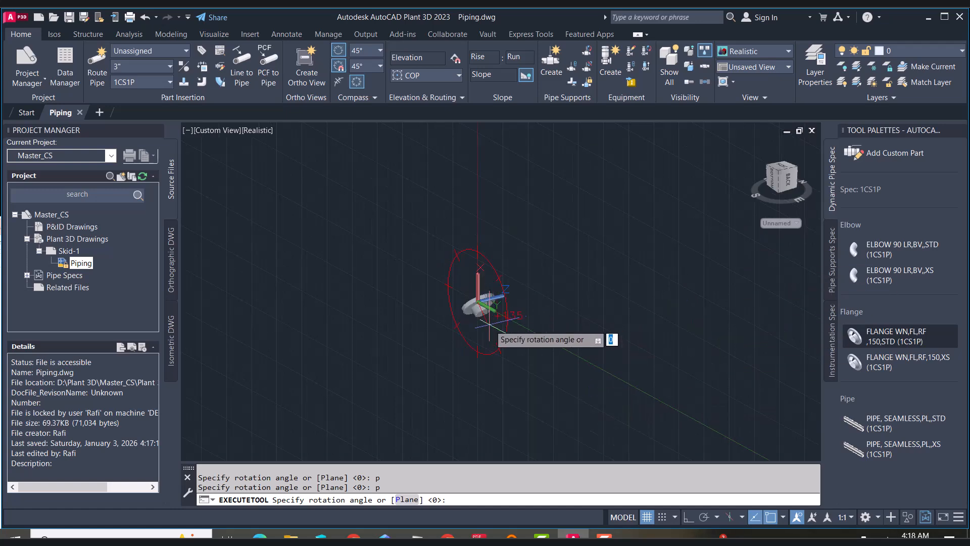
key(F8)
scroll(469, 320, up, 3)
click(630, 299)
right_click(585, 222)
click(616, 242)
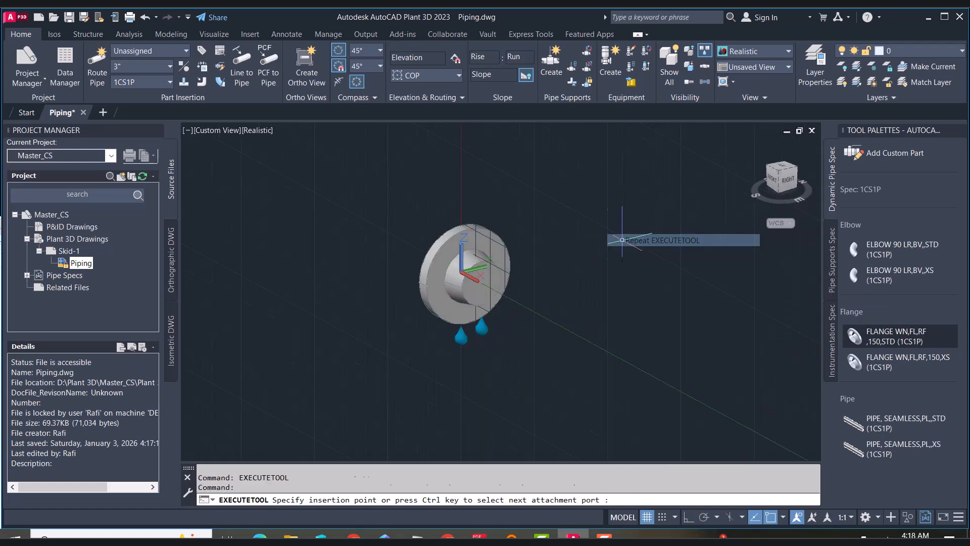
Route pipe from the flange's outlet 500 long, then pick a further point to add a bend
click(780, 177)
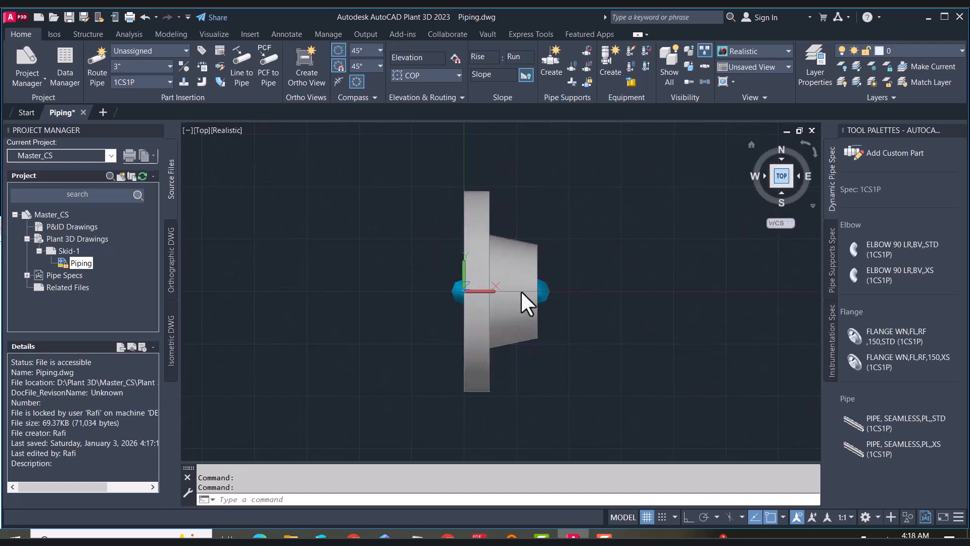
click(475, 284)
click(502, 275)
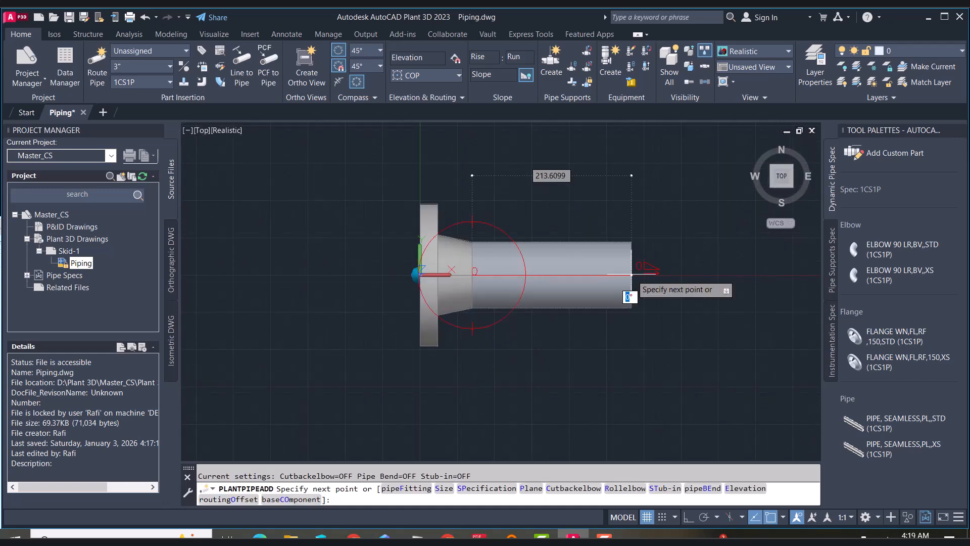
text(500)
key(Return)
scroll(606, 286, down, 6)
click(656, 164)
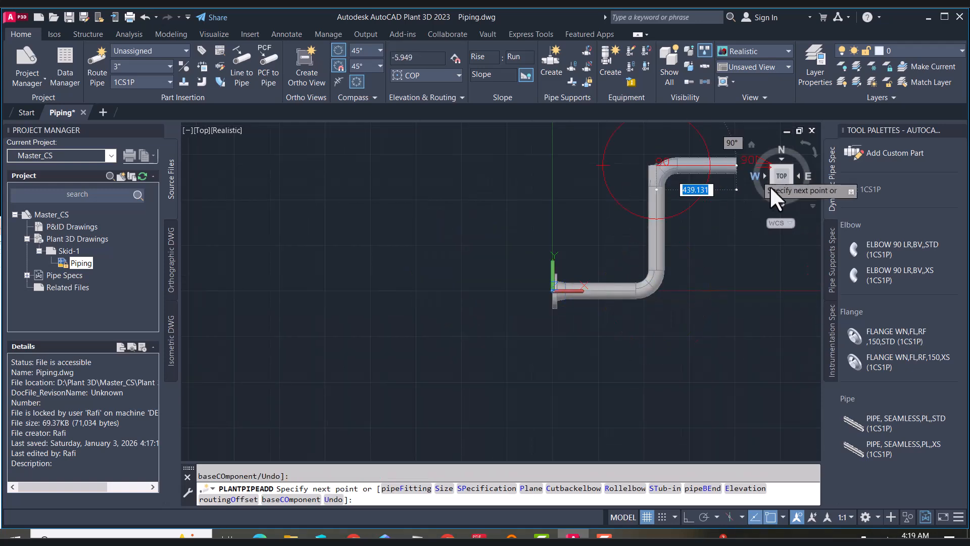
Change the routing plane and continue the pipe with a 1000 long run
click(772, 166)
scroll(556, 304, down, 5)
text(p)
key(Return)
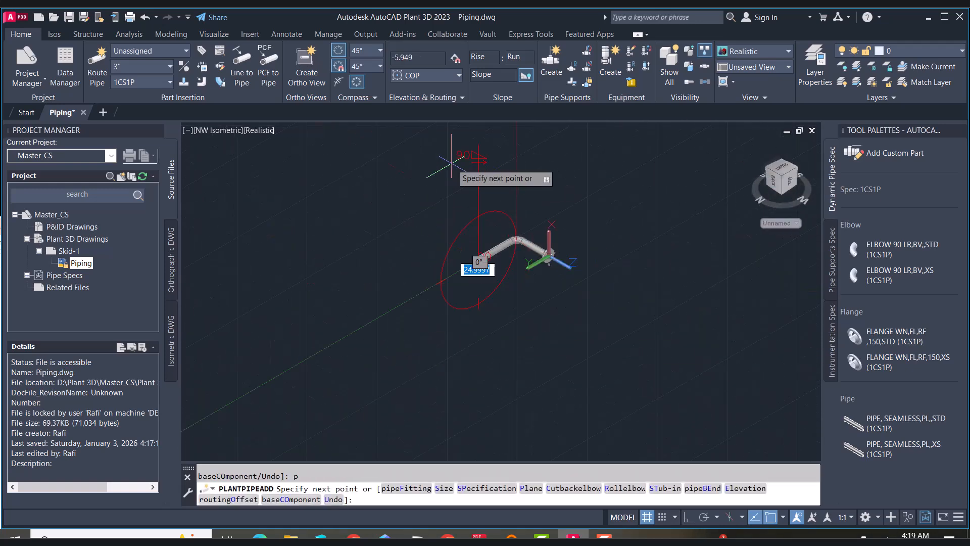
text(1000)
key(Return)
text(p)
key(Return)
text(p)
key(Return)
Raise the route to an absolute elevation of 2500, add a final run and end routing
scroll(449, 188, up, 5)
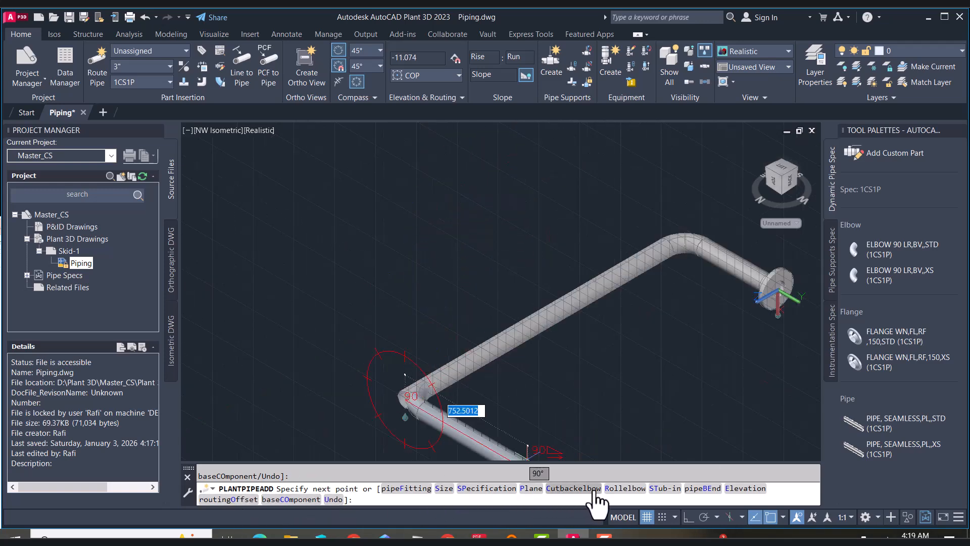
click(758, 491)
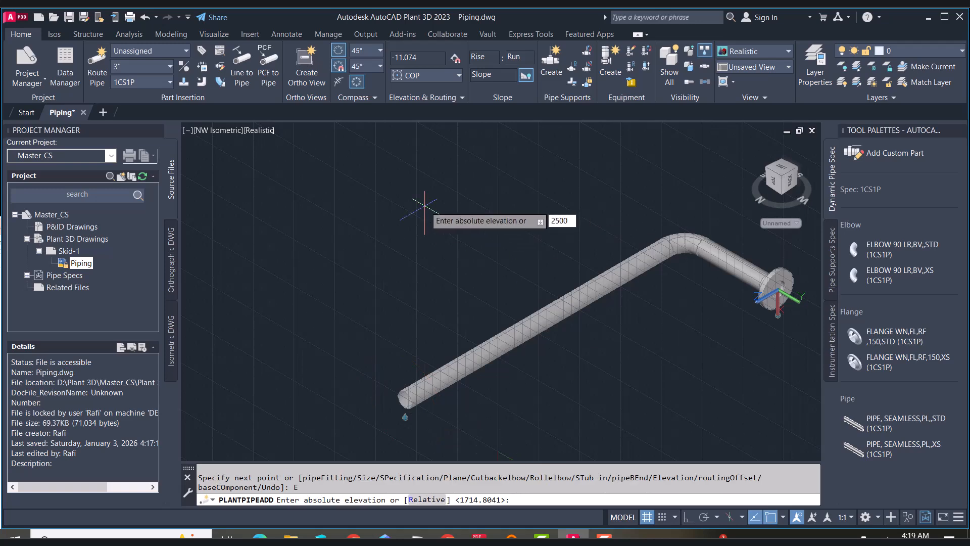
text(2500)
key(Return)
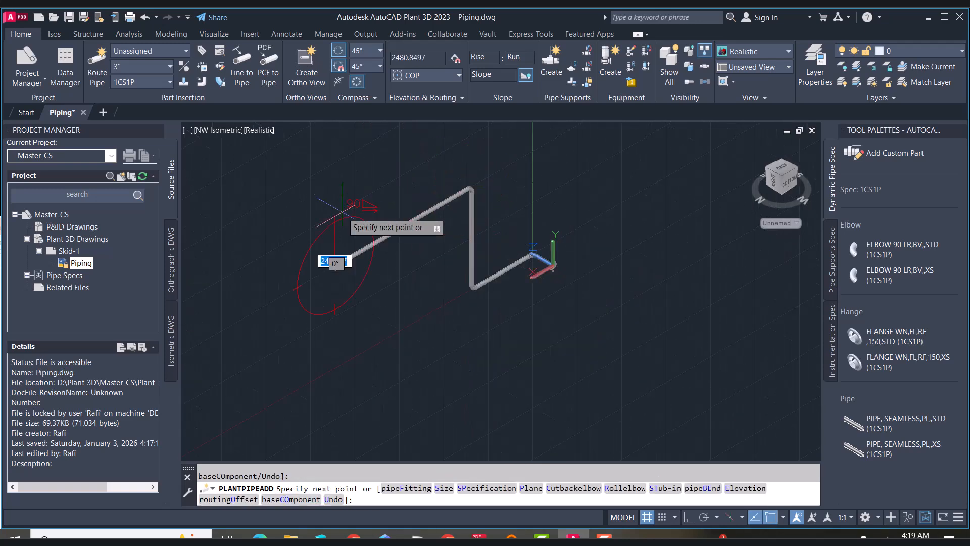
text(p)
key(Return)
click(233, 183)
right_click(234, 182)
click(240, 192)
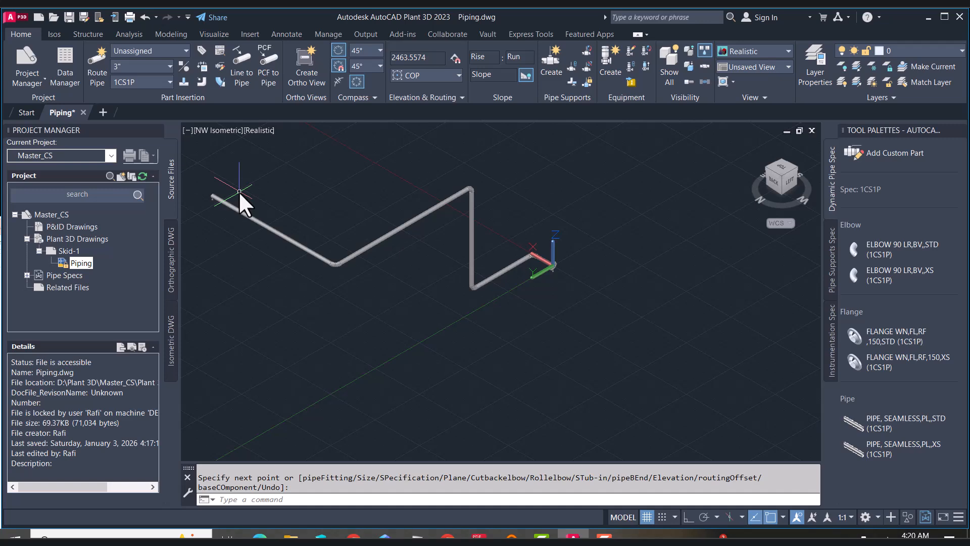
Select an elbow at the top of the riser and open its Properties palette
scroll(478, 173, up, 10)
click(498, 317)
text(pr)
key(Return)
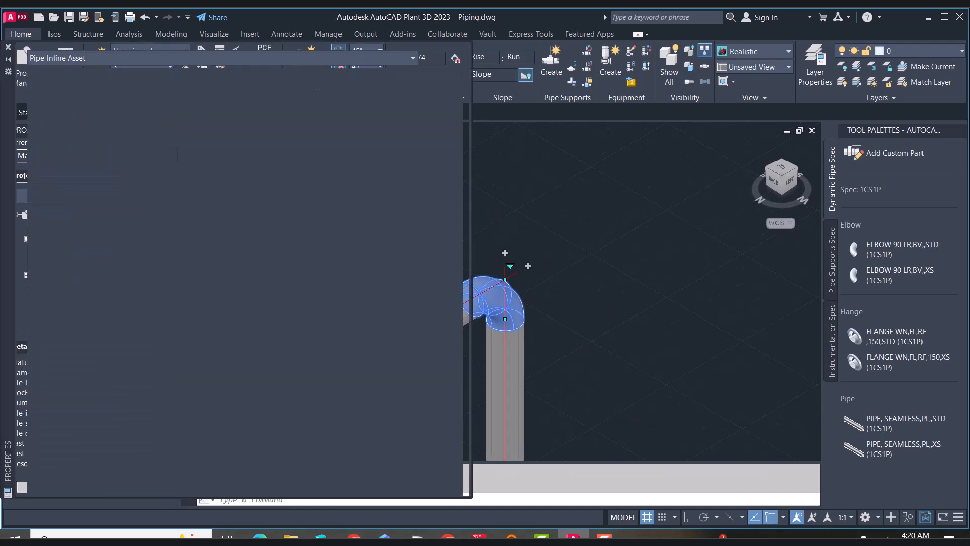
click(8, 48)
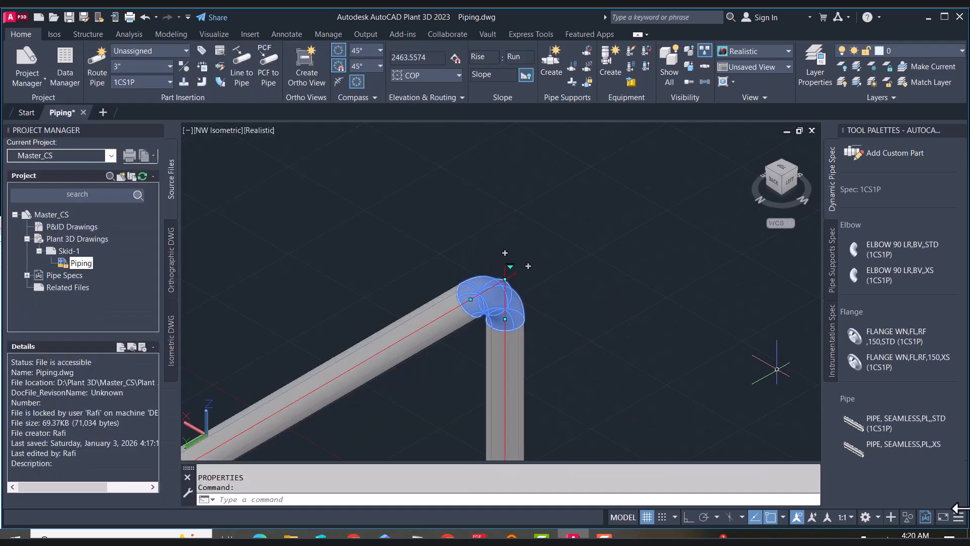
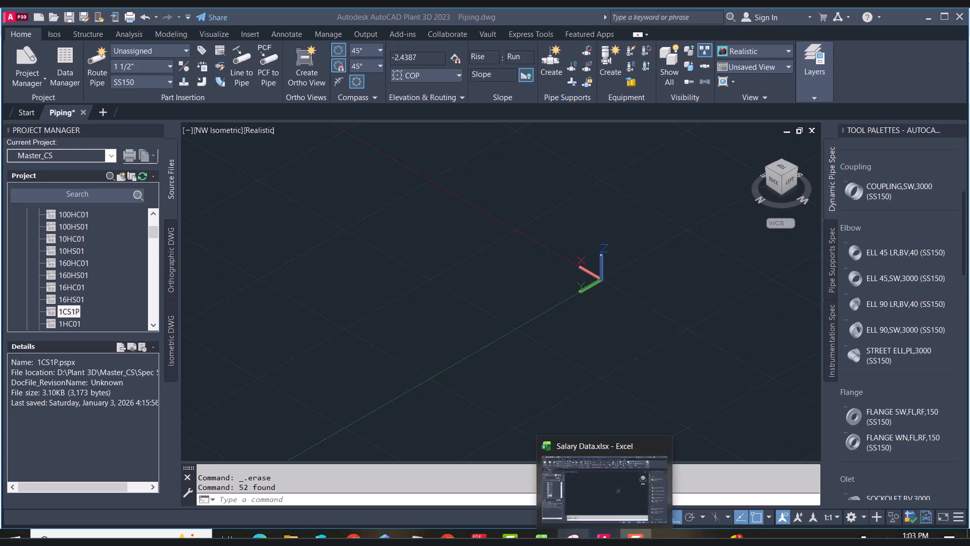
Open the 1CS1P spec in the Spec Editor and review the parts it lists
mouse_move(573, 537)
mouse_move(605, 537)
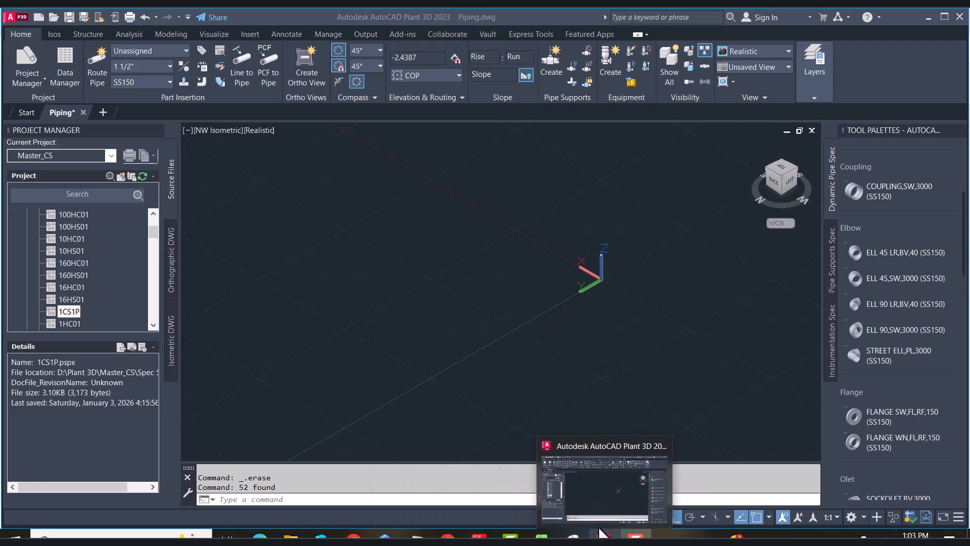
click(596, 504)
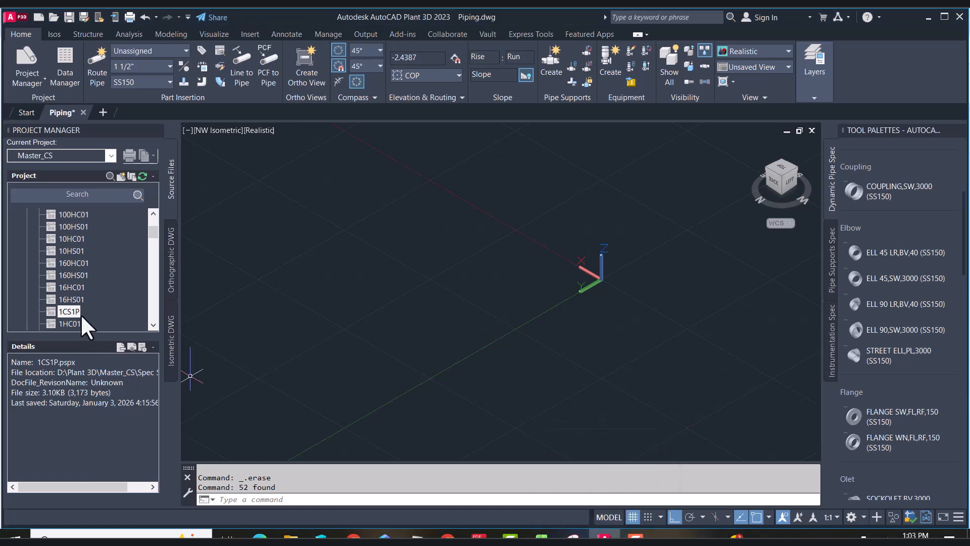
right_click(66, 311)
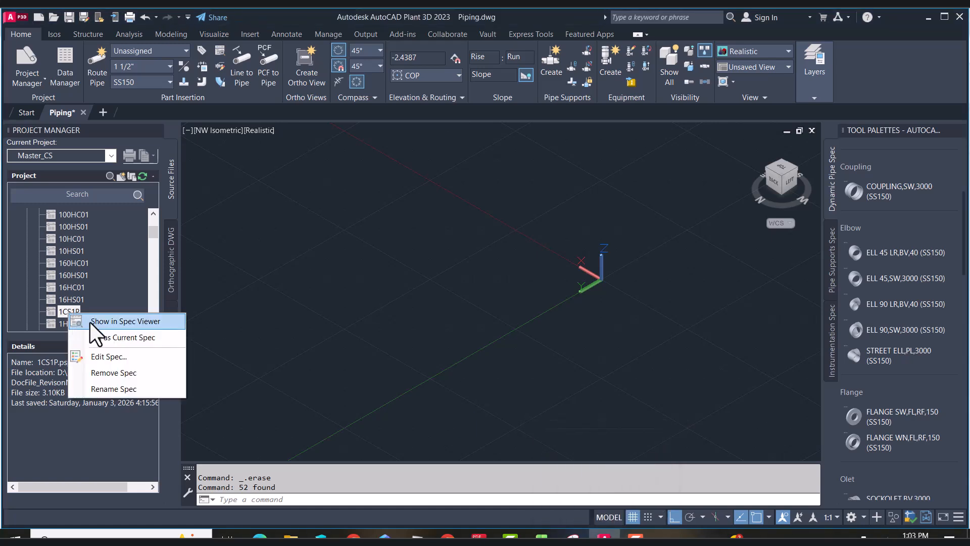
click(120, 358)
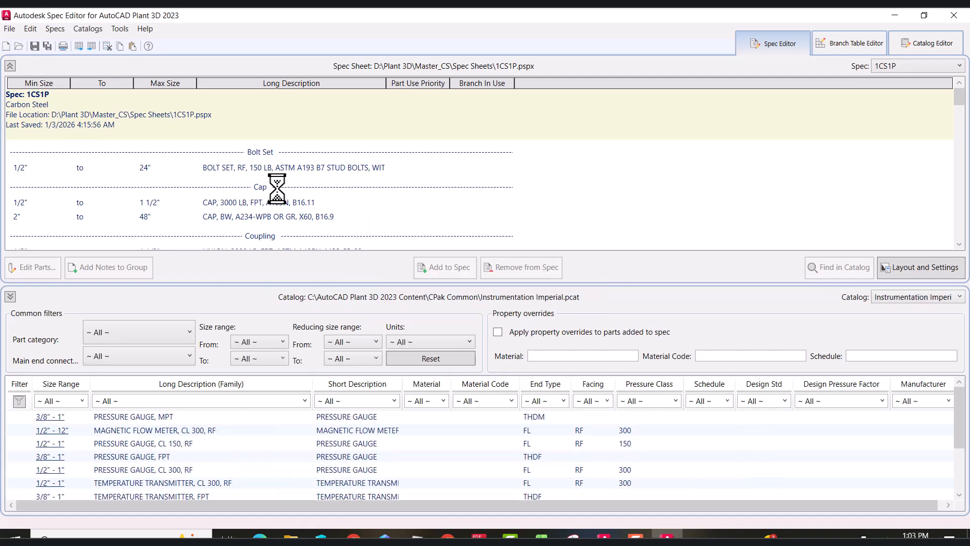
scroll(278, 189, down, 15)
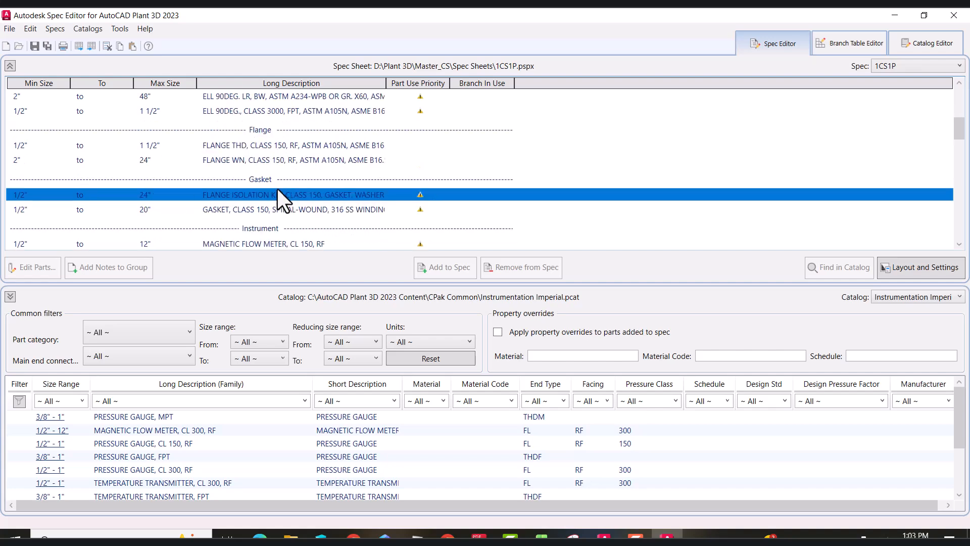
scroll(278, 189, down, 8)
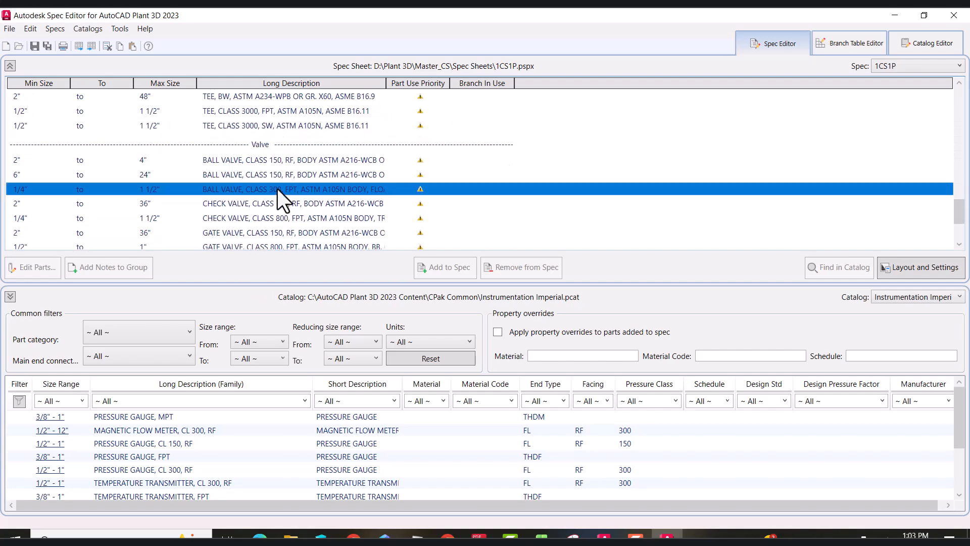
scroll(278, 189, up, 10)
scroll(278, 189, up, 10)
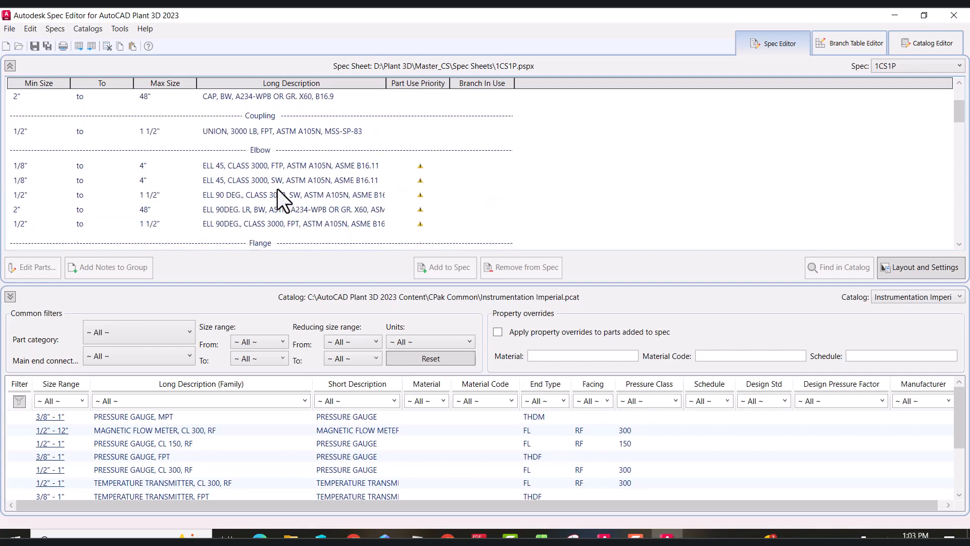
Examine the 1CS1P branch table and its legend setup dialog without applying changes
click(850, 44)
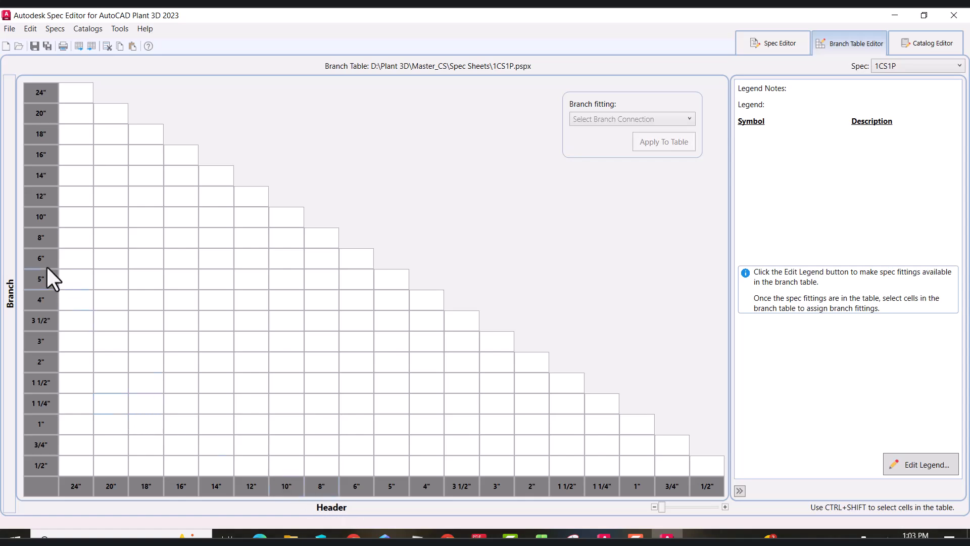
click(76, 465)
click(663, 123)
click(664, 118)
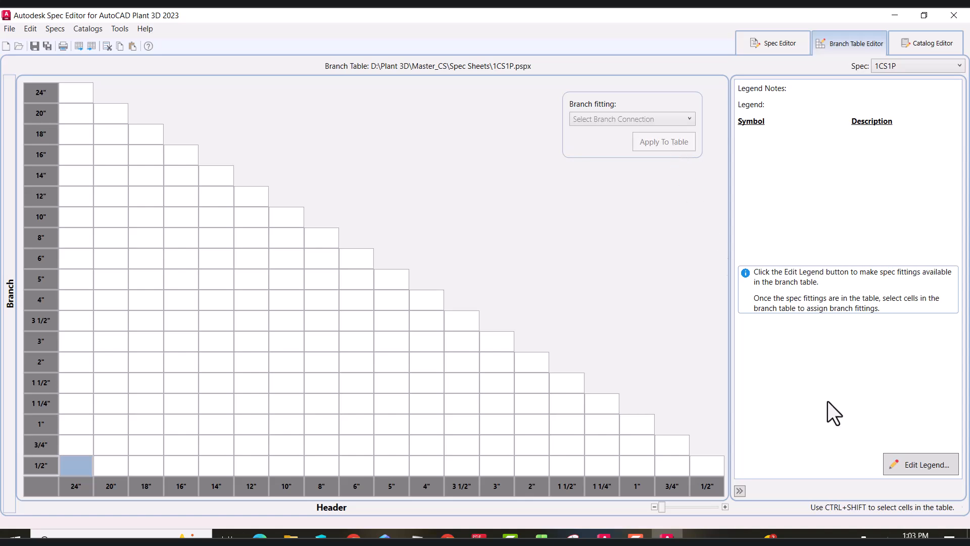
click(927, 464)
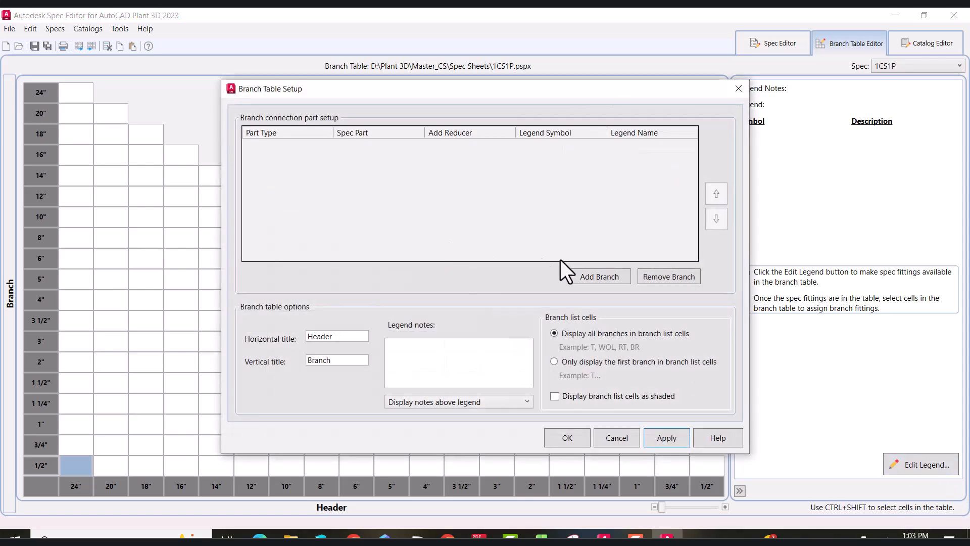
click(475, 360)
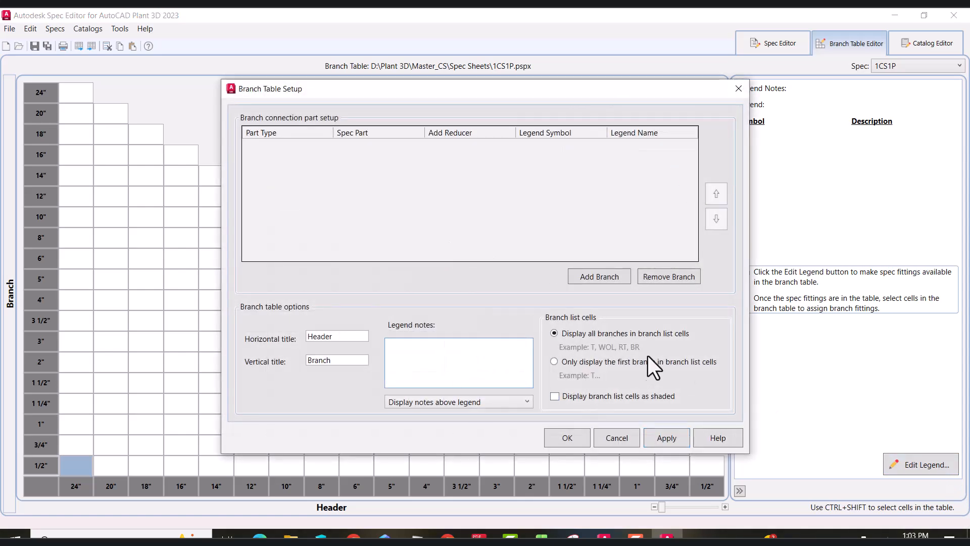
click(617, 438)
Browse the Catalog Editor and the 1CS1P spec sheet parts, then return to the drawing
click(915, 46)
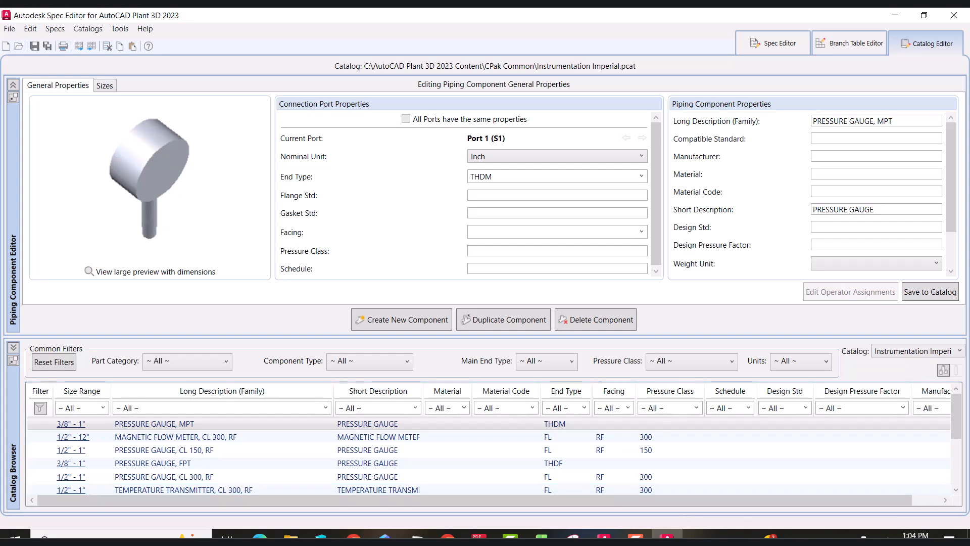
click(774, 43)
click(278, 167)
scroll(278, 166, down, 10)
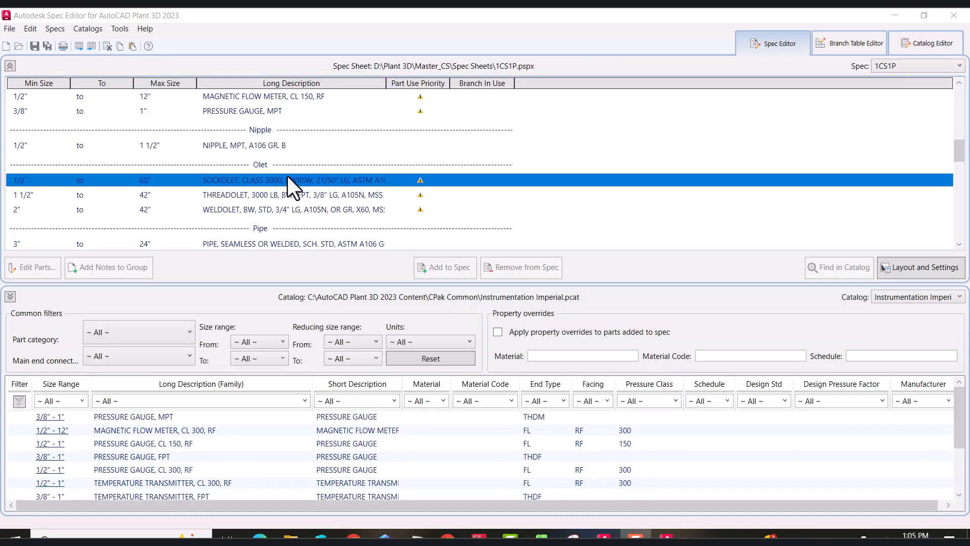
scroll(287, 174, down, 5)
scroll(287, 174, down, 4)
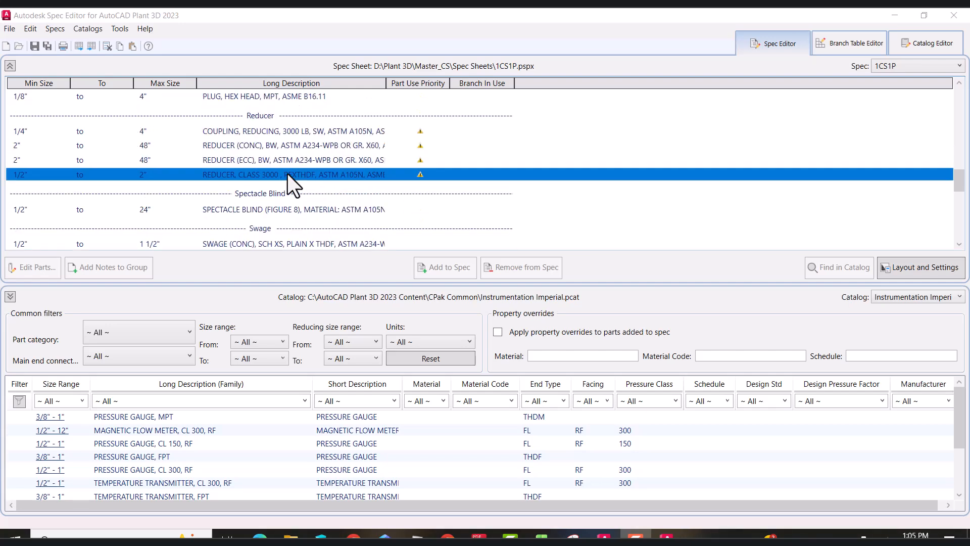
scroll(287, 174, down, 3)
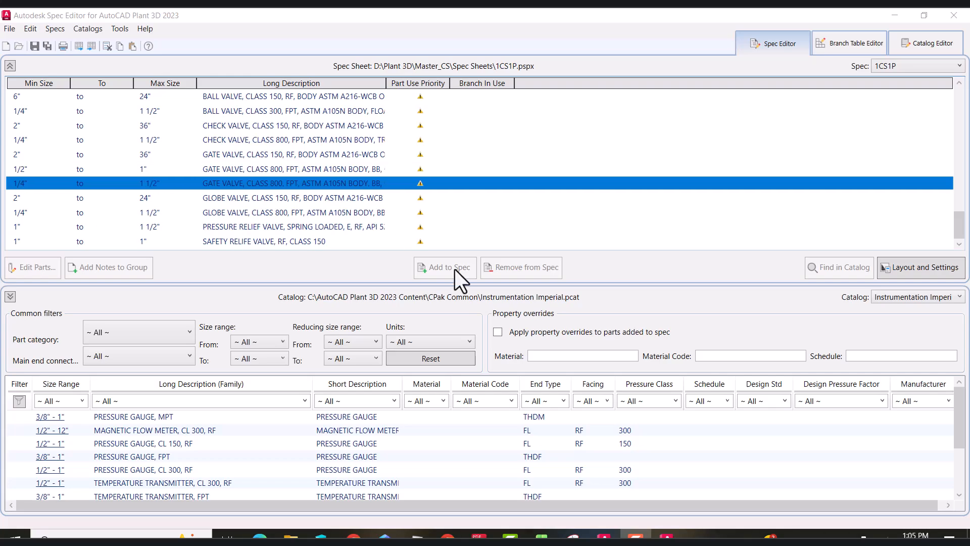
mouse_move(607, 537)
click(605, 490)
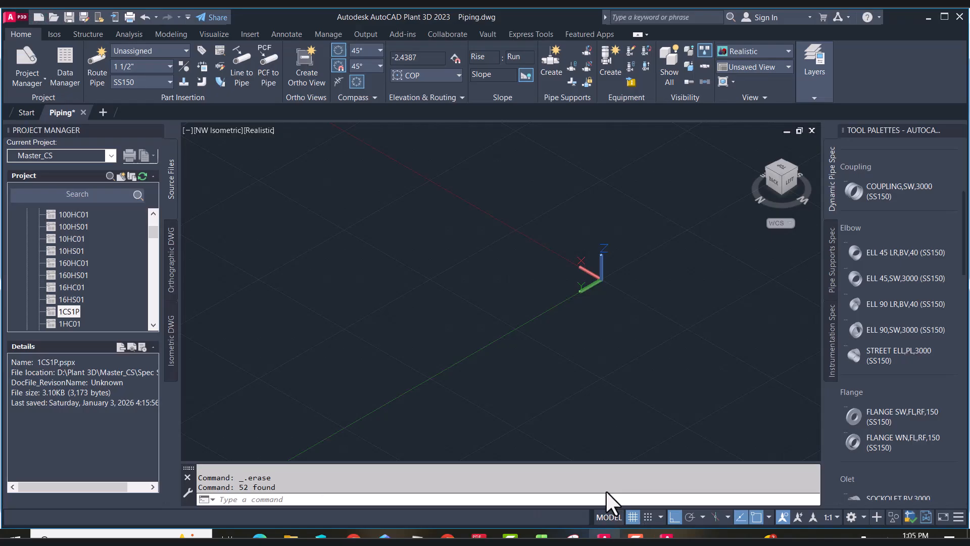
Select and delete all existing objects in the drawing
click(781, 171)
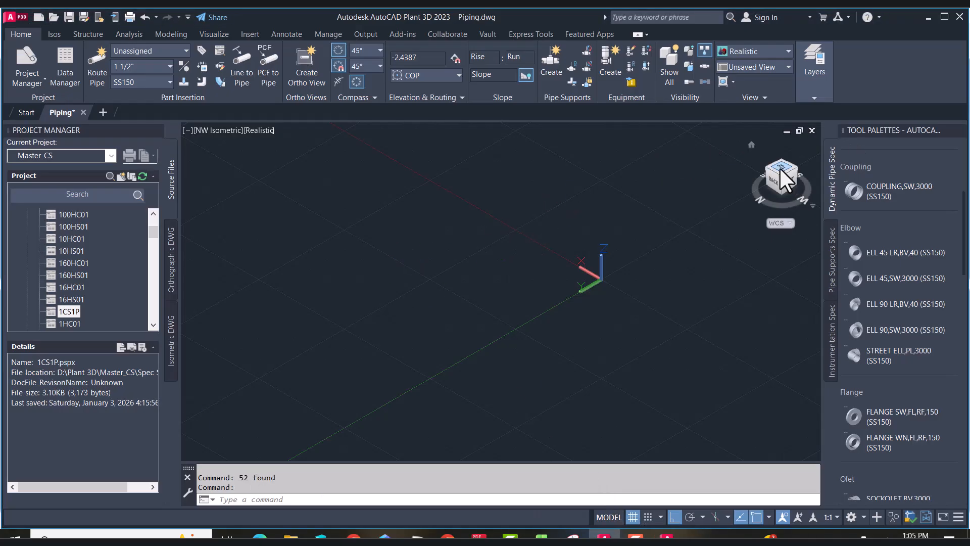
click(686, 234)
click(288, 347)
key(Delete)
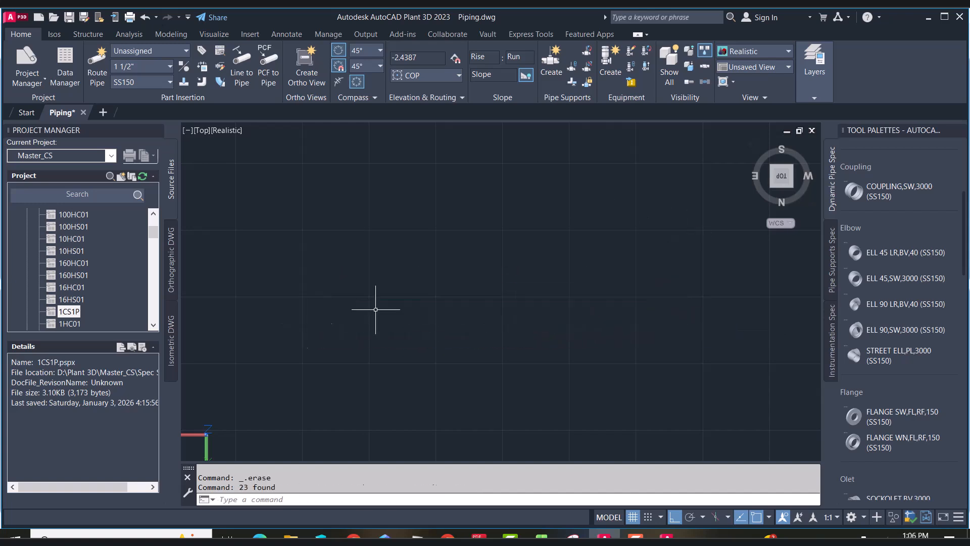
Set the current pipe spec to 1CS1P and the pipe size to 4"
click(772, 186)
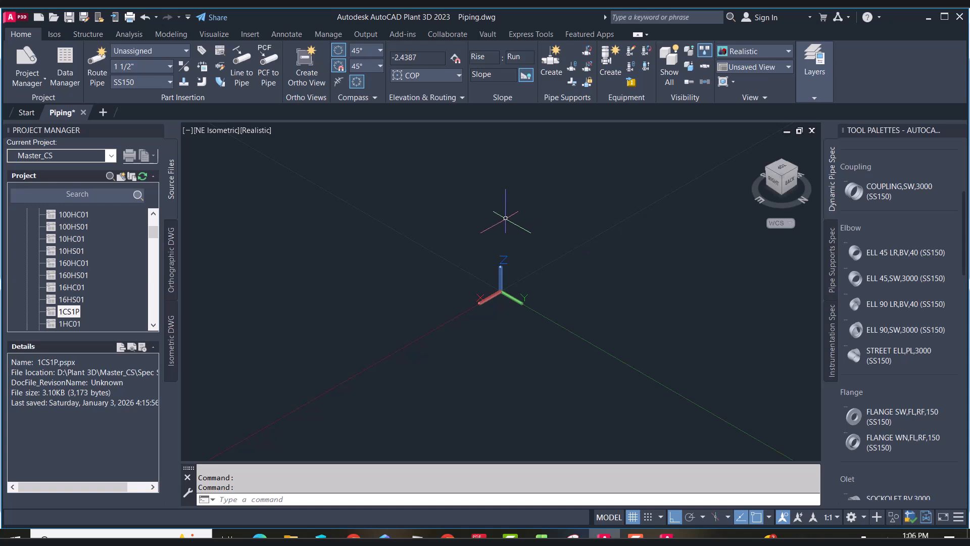
text(z)
key(Return)
text(a)
key(Return)
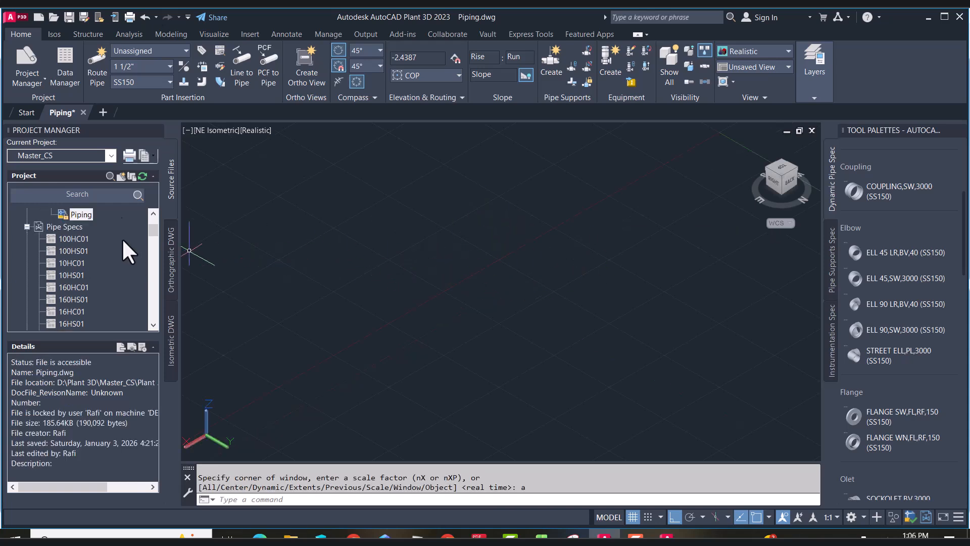
click(145, 81)
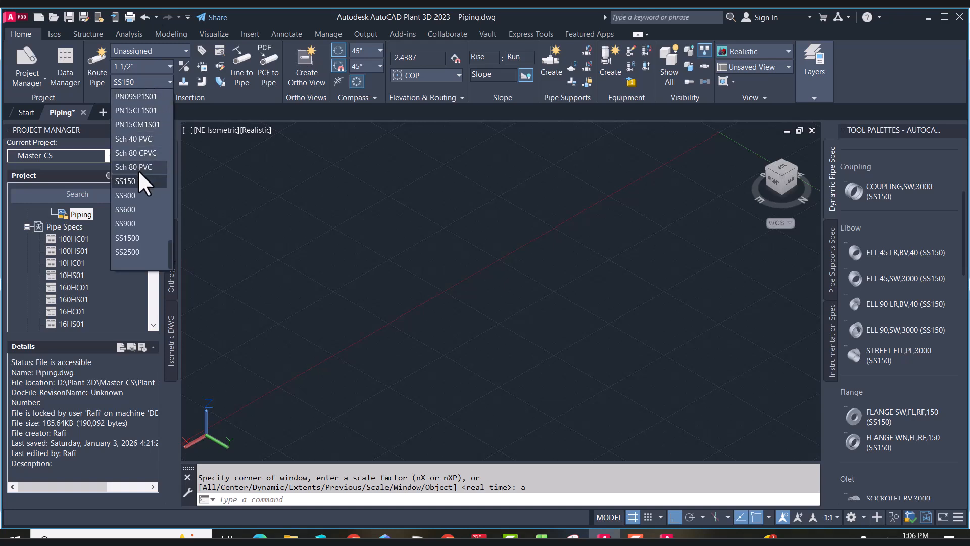
scroll(138, 181, up, 5)
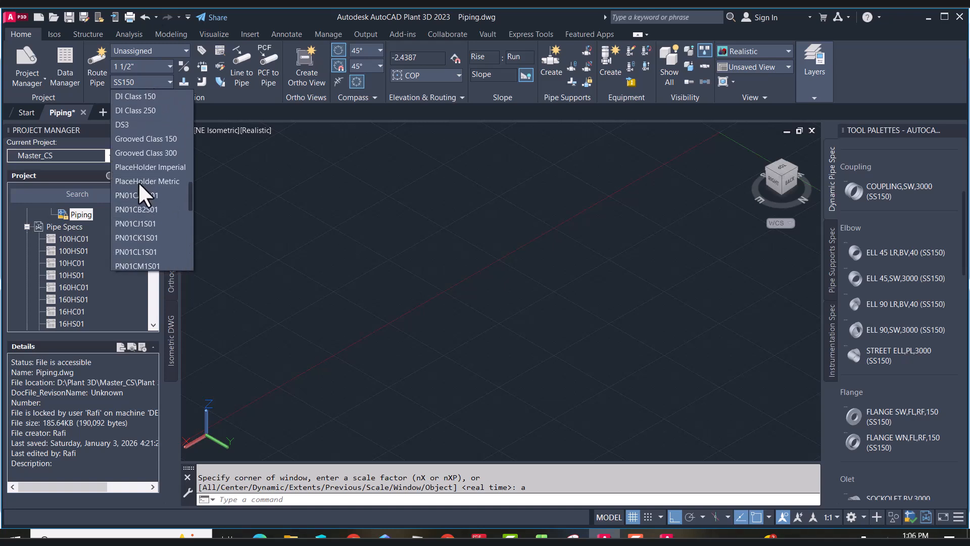
scroll(137, 177, up, 4)
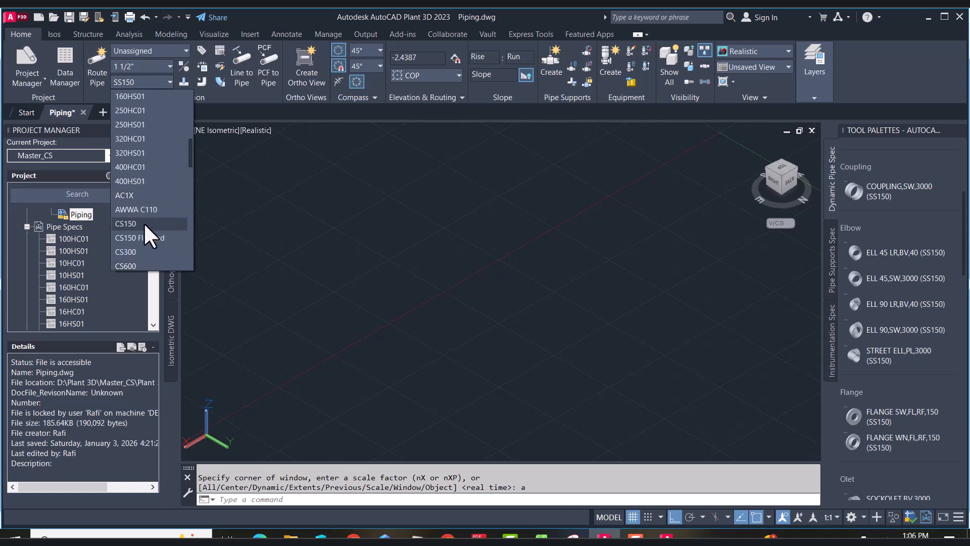
scroll(141, 199, up, 5)
scroll(141, 199, up, 2)
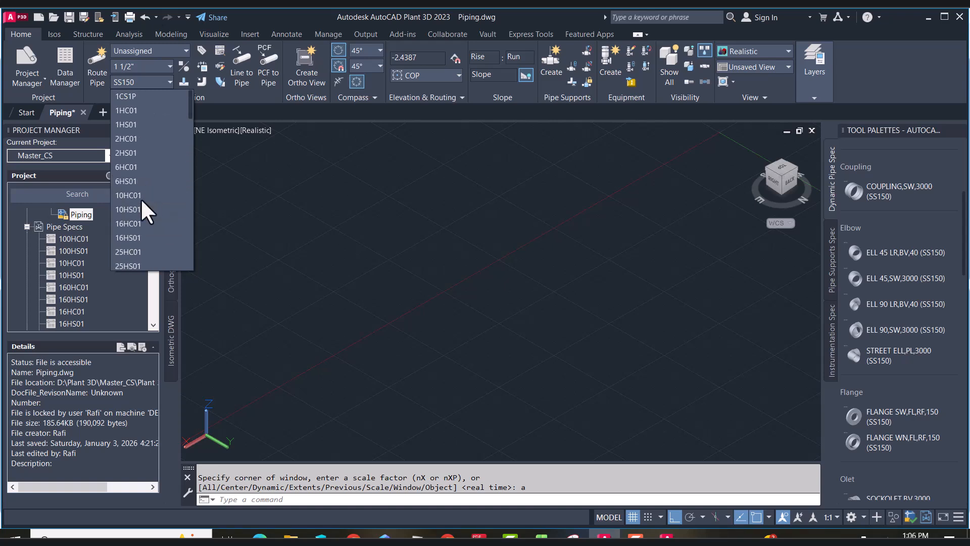
click(138, 96)
click(168, 67)
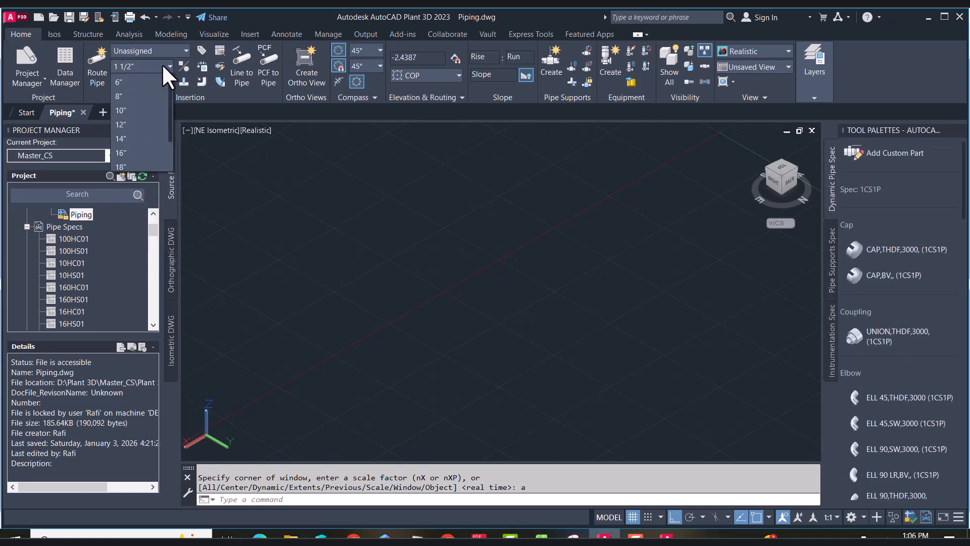
click(141, 137)
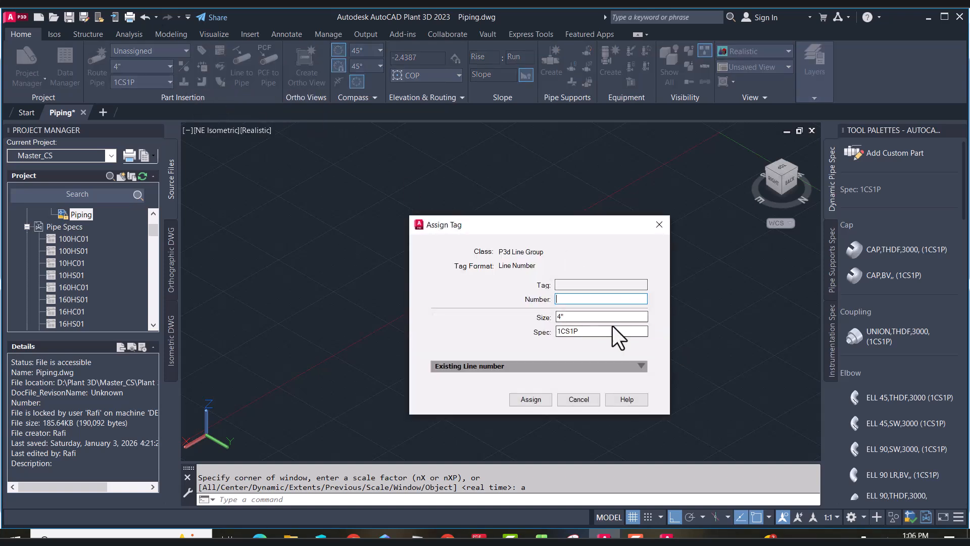
Assign line number PS-001 to the new pipe
text(PS-001)
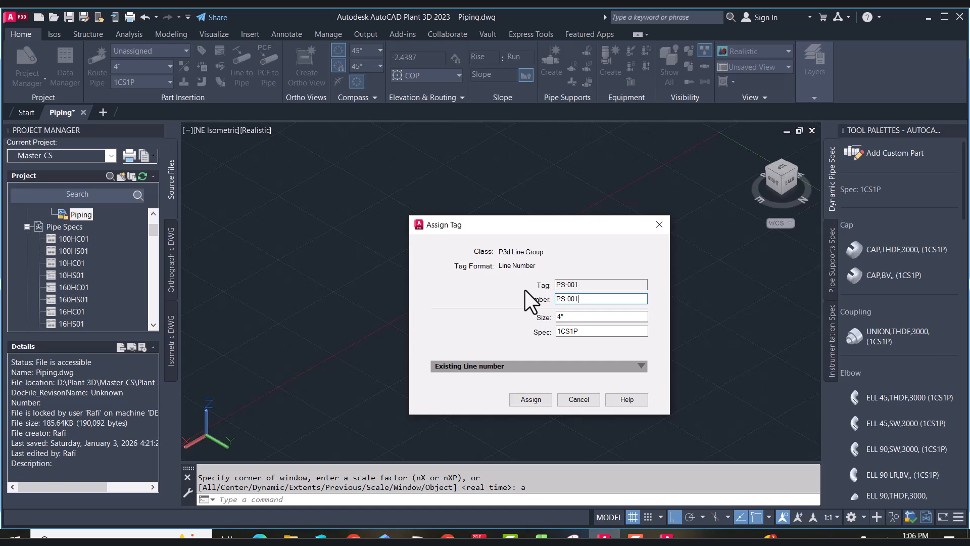
click(529, 398)
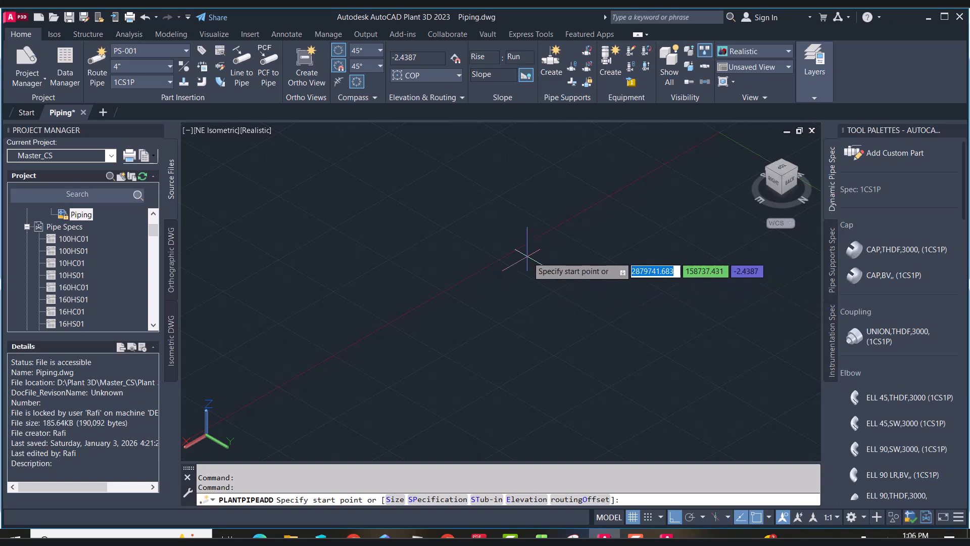
Start routing the pipe at point 500,500,1200
text(5)
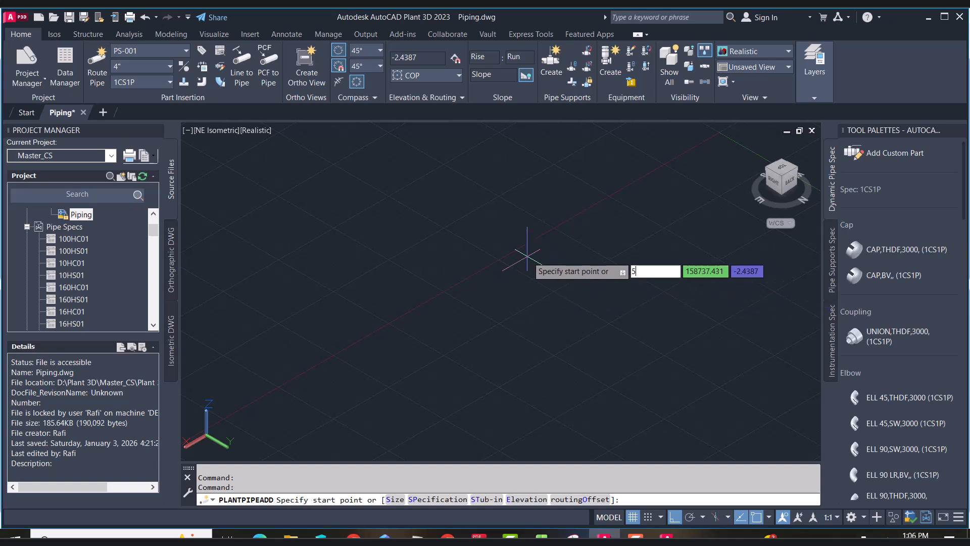
text(00)
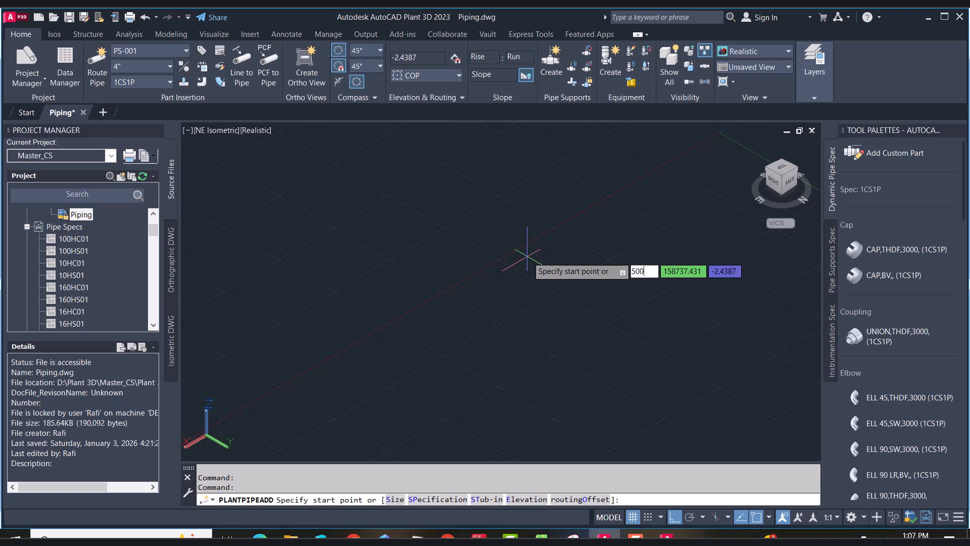
key(Tab)
text(500)
key(Tab)
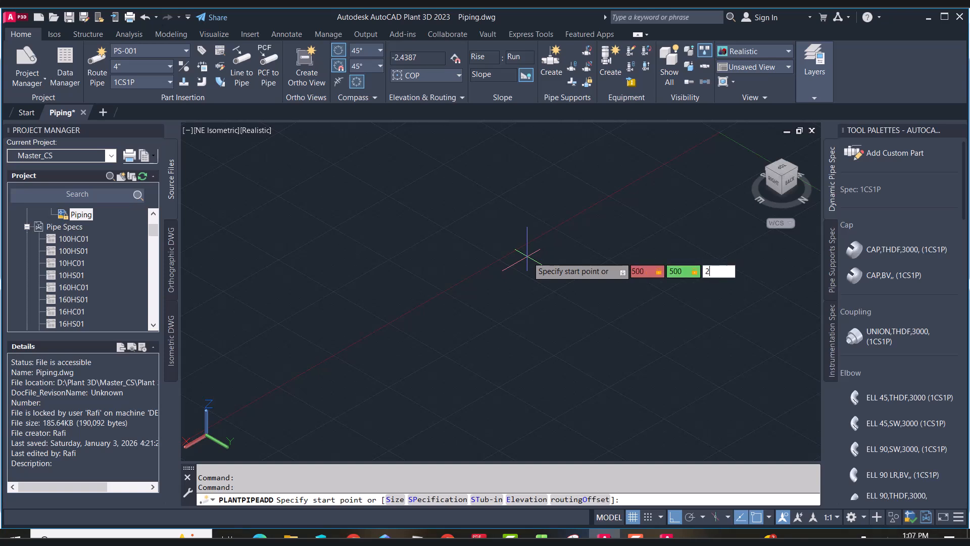
text(1200)
key(Return)
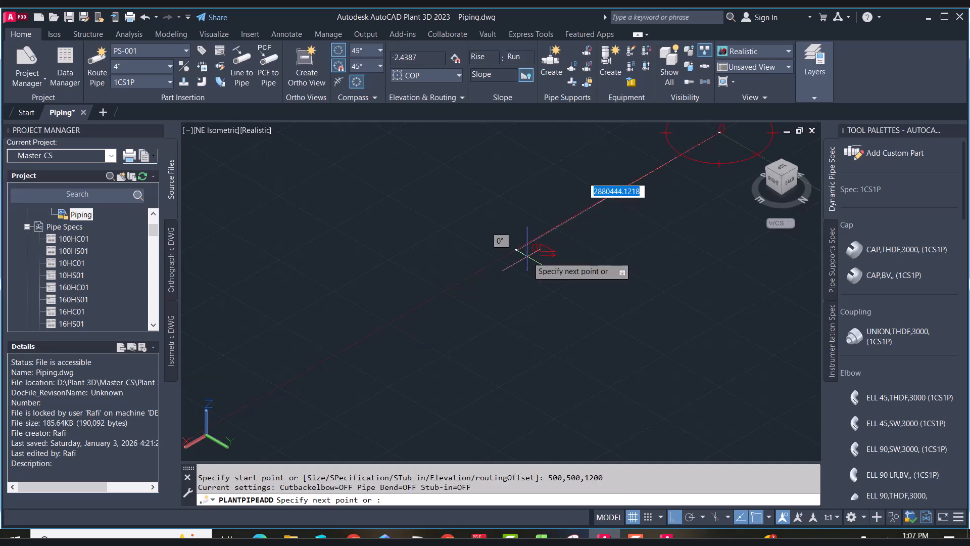
scroll(455, 298, down, 8)
scroll(508, 275, up, 15)
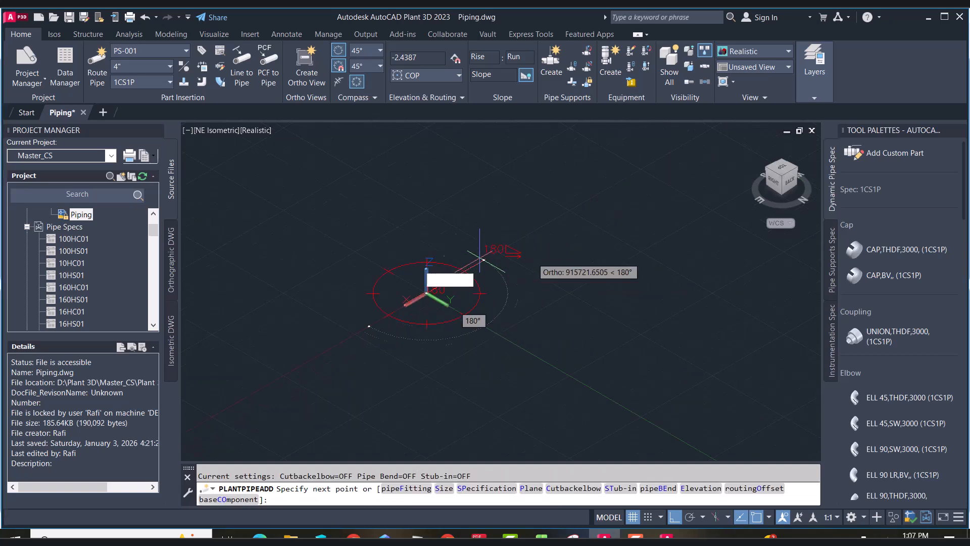
scroll(439, 253, down, 4)
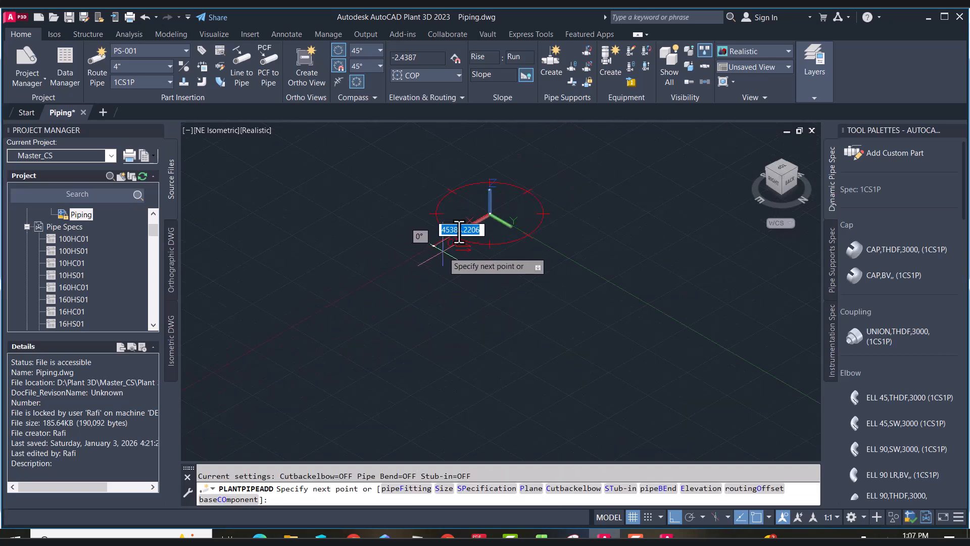
scroll(467, 193, up, 8)
scroll(672, 362, up, 9)
scroll(658, 352, down, 6)
scroll(556, 266, up, 8)
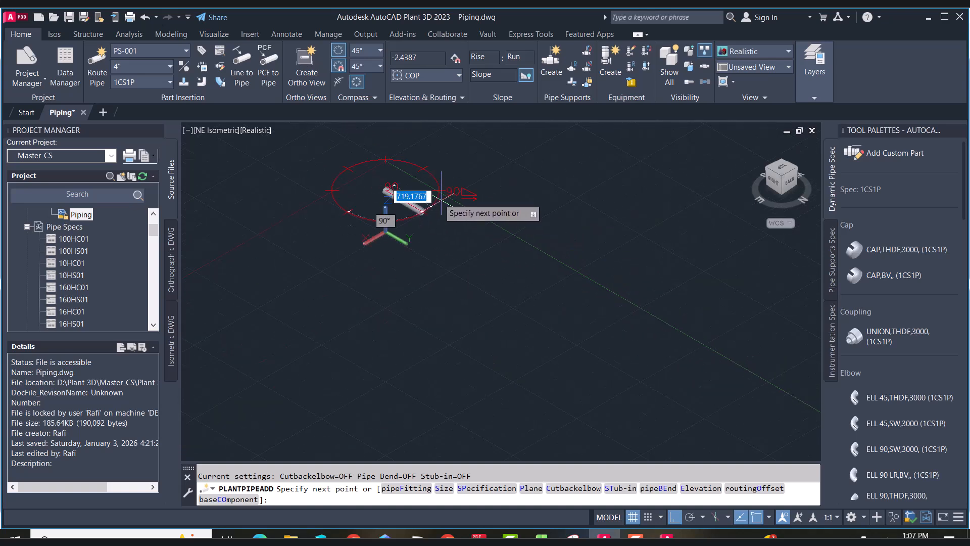
Pick the end point of the pipe run and finish the routing command
click(436, 253)
right_click(444, 196)
click(459, 205)
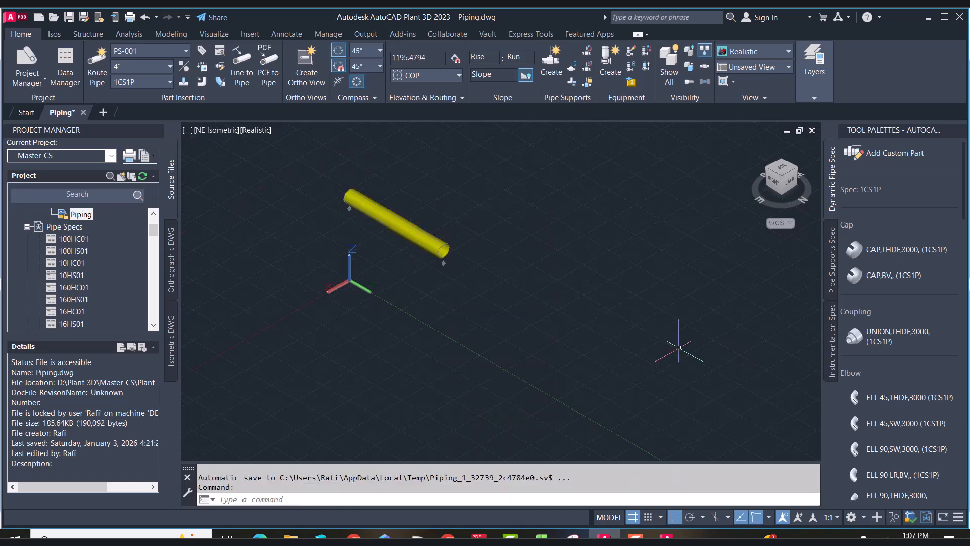
Insert a FLANGE WN,FL,RF,150 weld-neck flange on the pipe's start end, switching to its other attachment port
scroll(892, 286, down, 5)
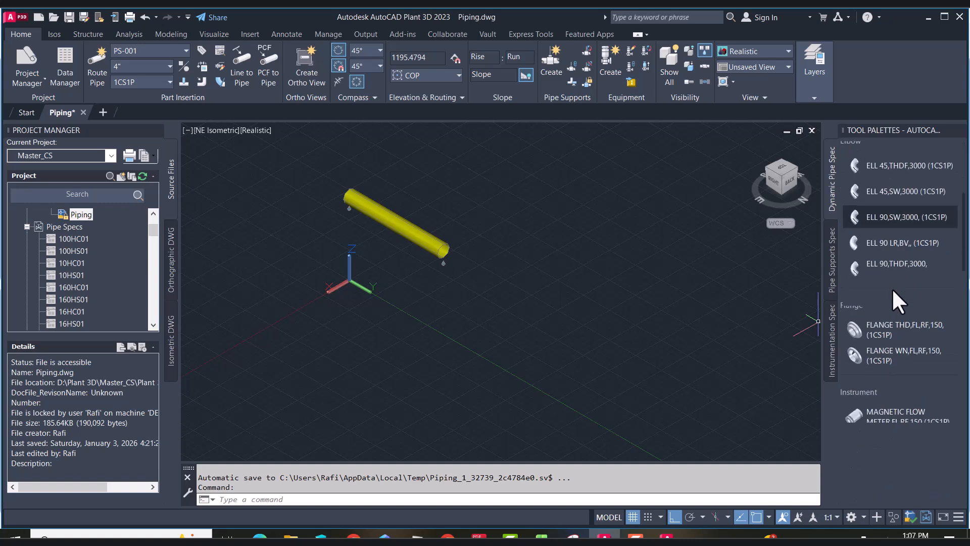
click(898, 356)
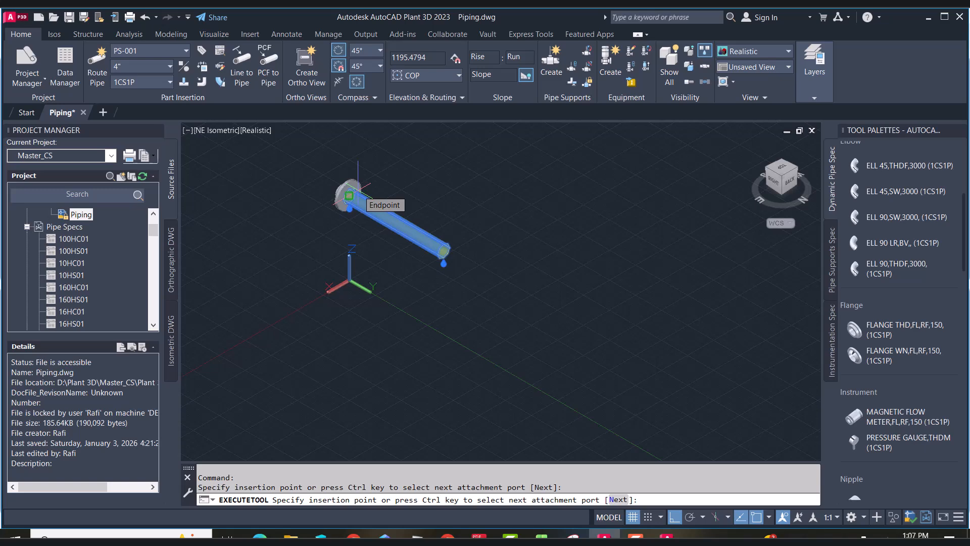
key(ctrl)
scroll(349, 195, up, 5)
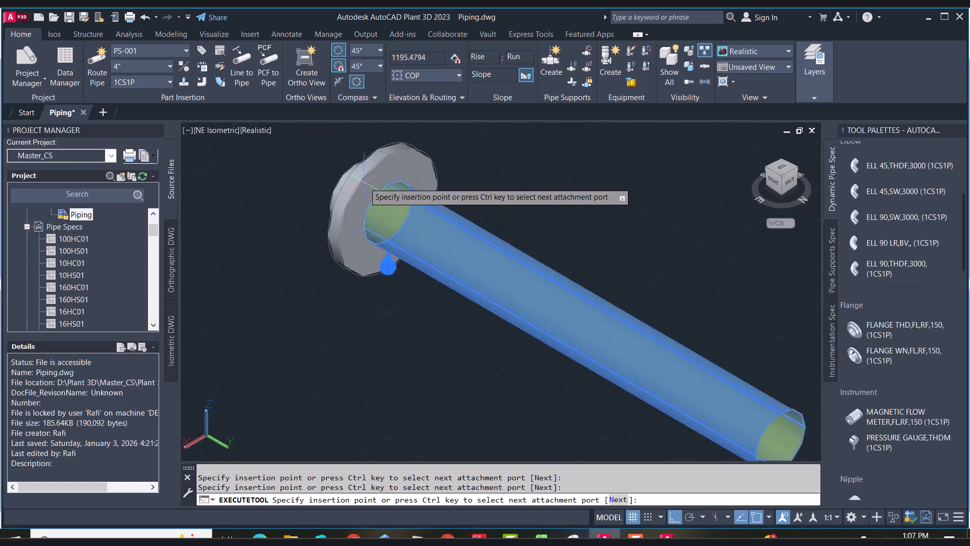
click(387, 213)
click(435, 217)
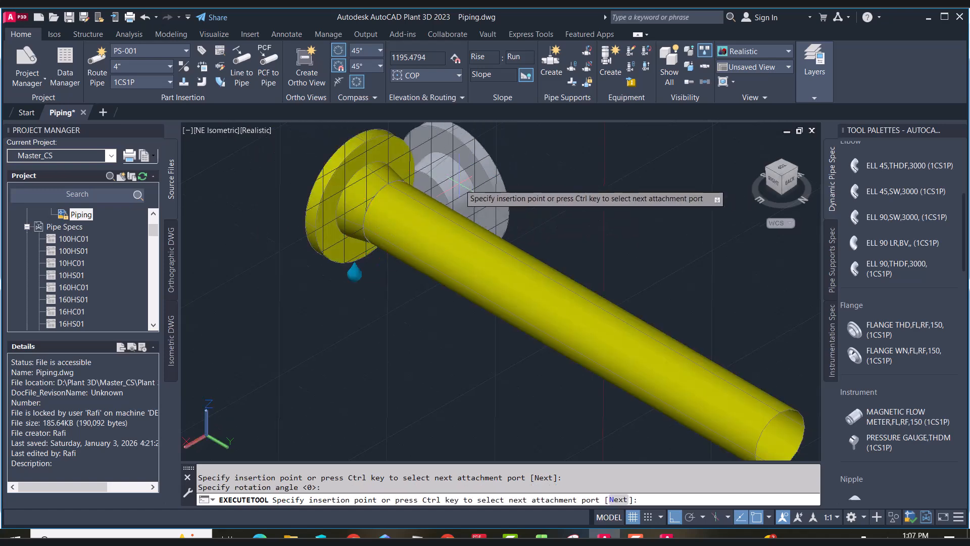
key(Escape)
scroll(459, 186, down, 6)
scroll(459, 186, up, 4)
click(384, 173)
click(407, 205)
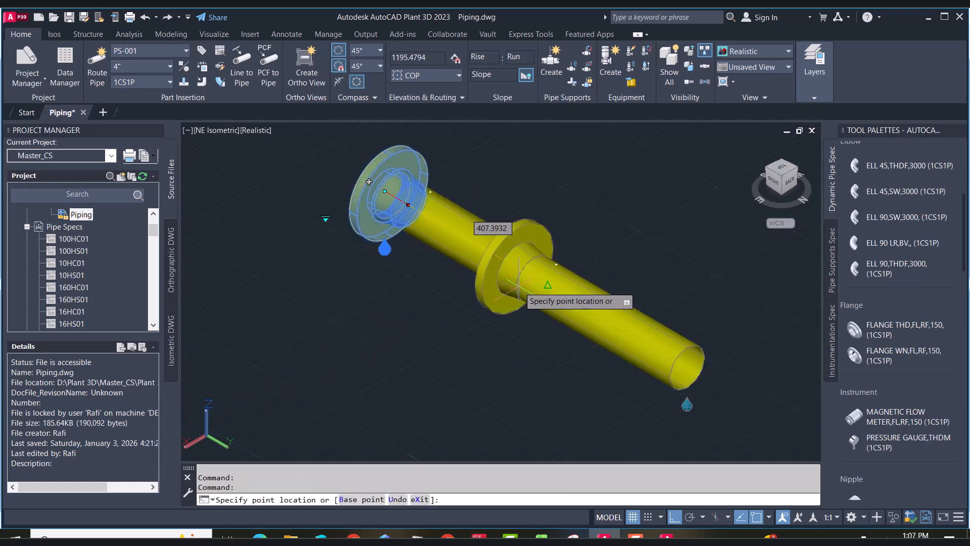
key(Escape)
key(Escape)
key(Escape)
key(Escape)
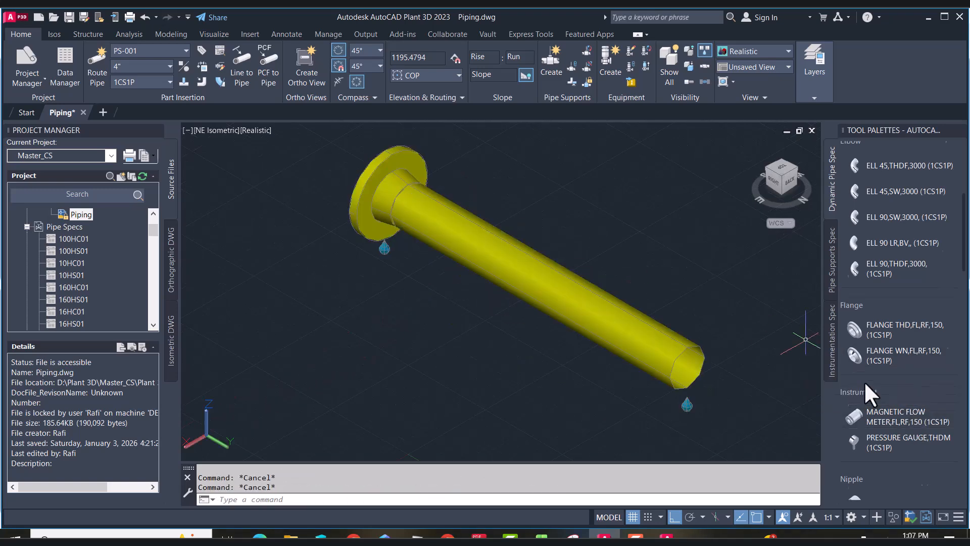
Place a PRESSURE GAUGE,THDM directly on the pipe
scroll(884, 379, down, 3)
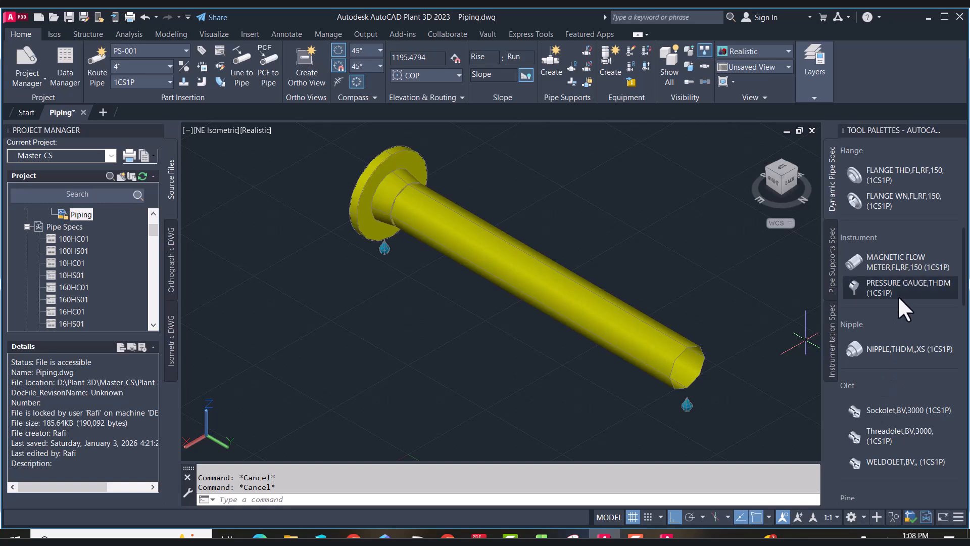
scroll(888, 343, up, 3)
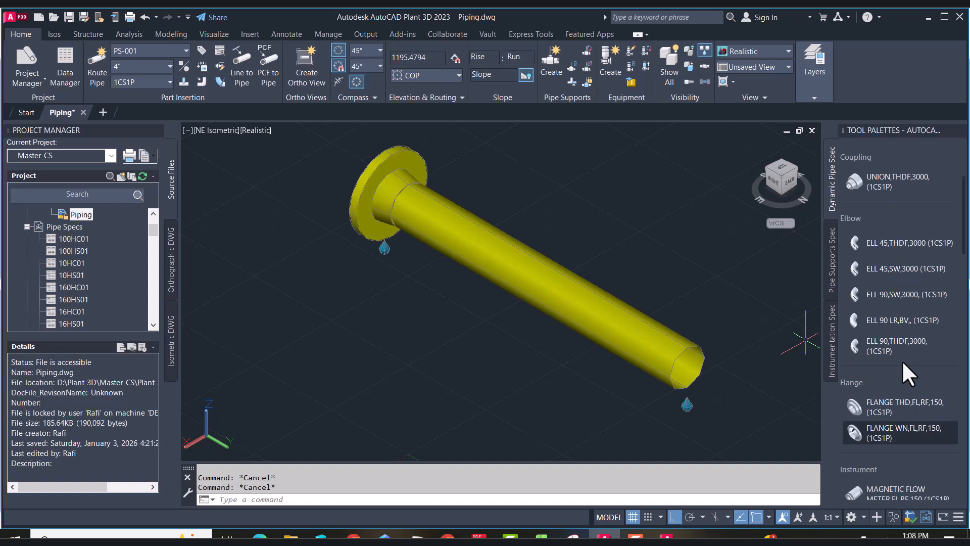
scroll(905, 384, down, 3)
click(895, 363)
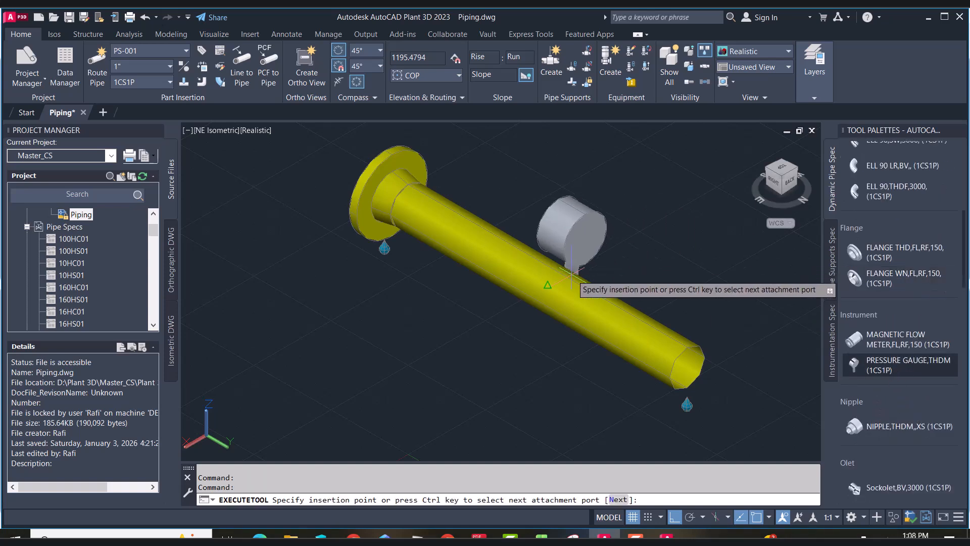
click(551, 280)
click(572, 198)
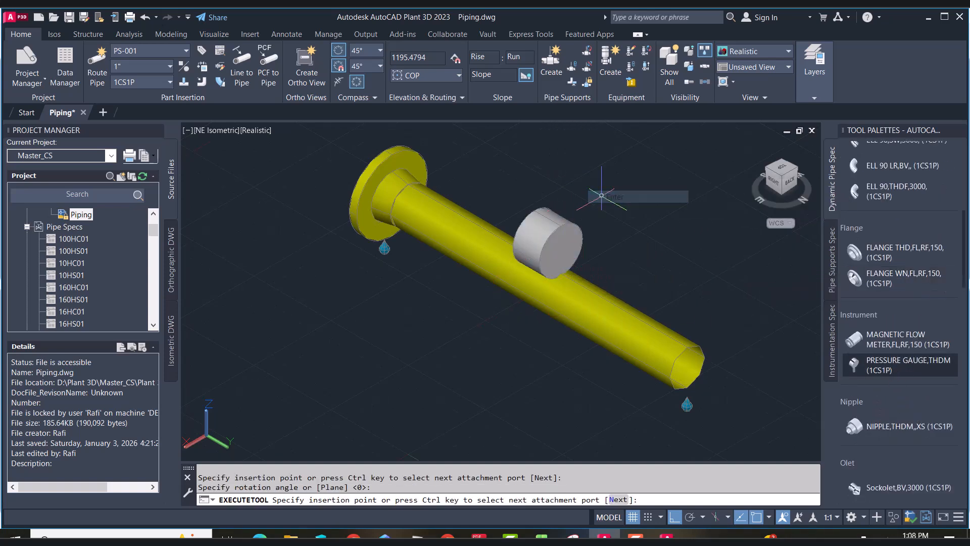
key(Escape)
Review the pressure gauge's properties, then delete the gauge
double_click(547, 289)
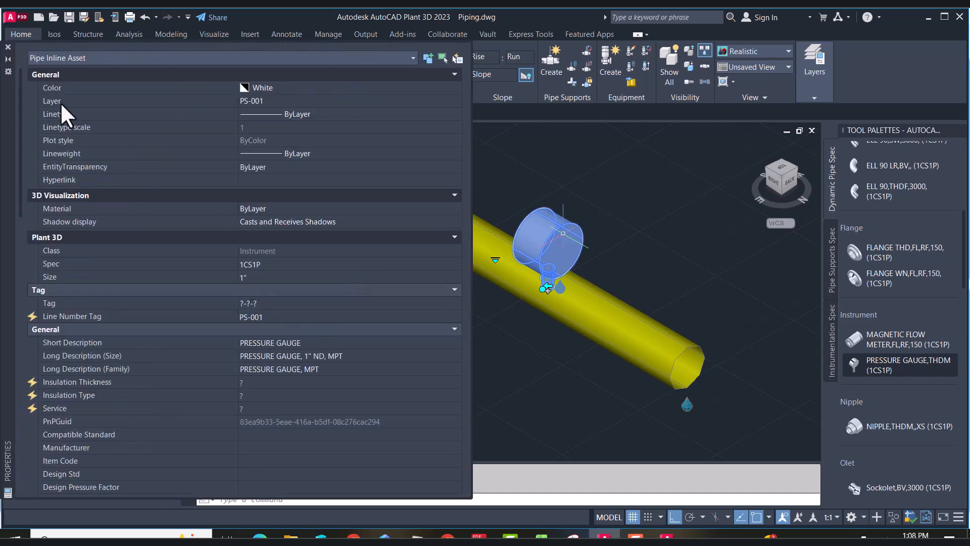
click(8, 46)
key(Escape)
click(541, 212)
key(Delete)
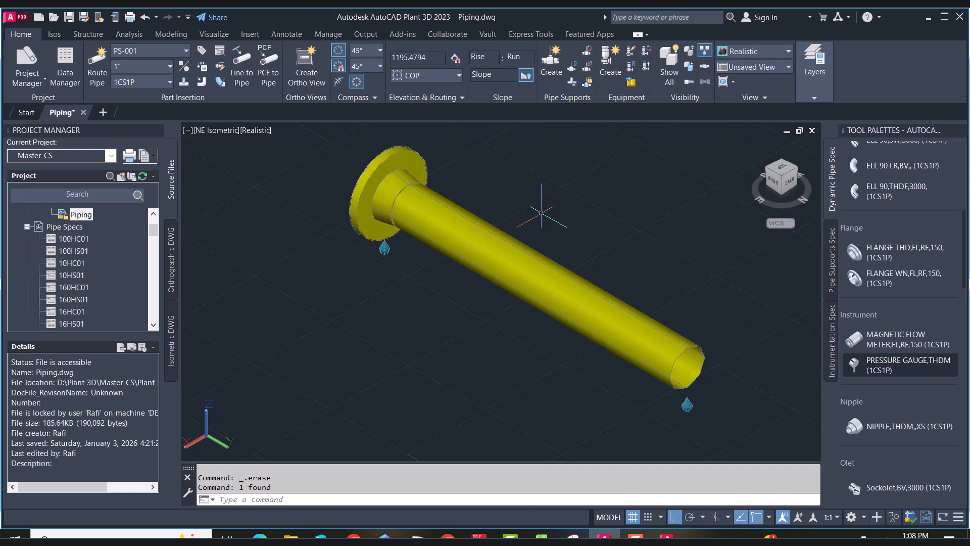
Place a Threadolet,BV,3000 on the pipe at 500 along its length, keeping the default rotation
scroll(900, 311, up, 3)
scroll(900, 311, up, 2)
scroll(899, 311, down, 2)
scroll(899, 311, down, 5)
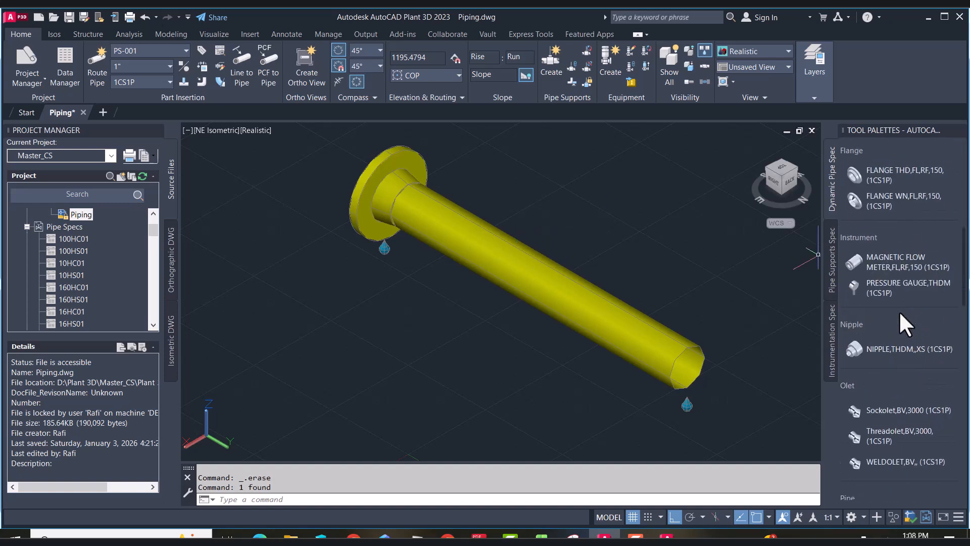
scroll(897, 304, down, 2)
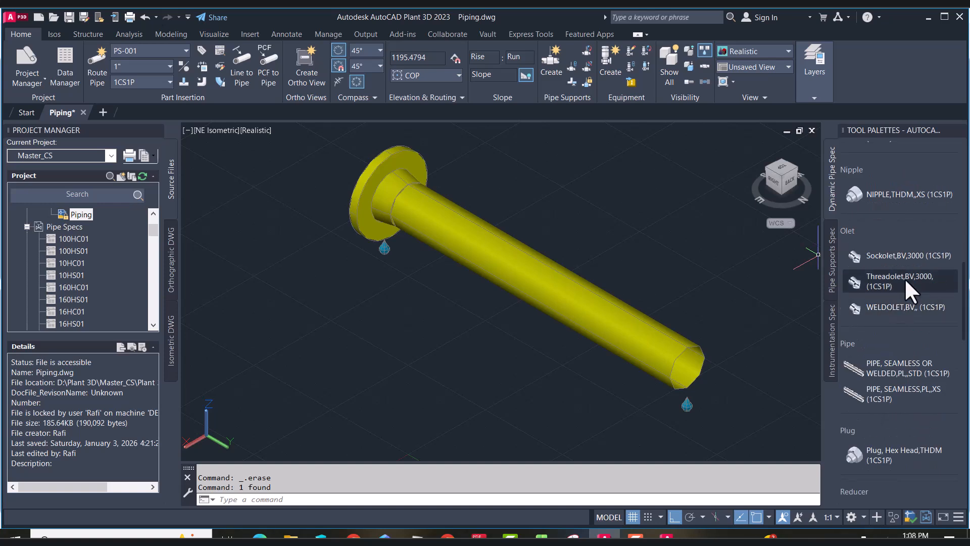
click(889, 277)
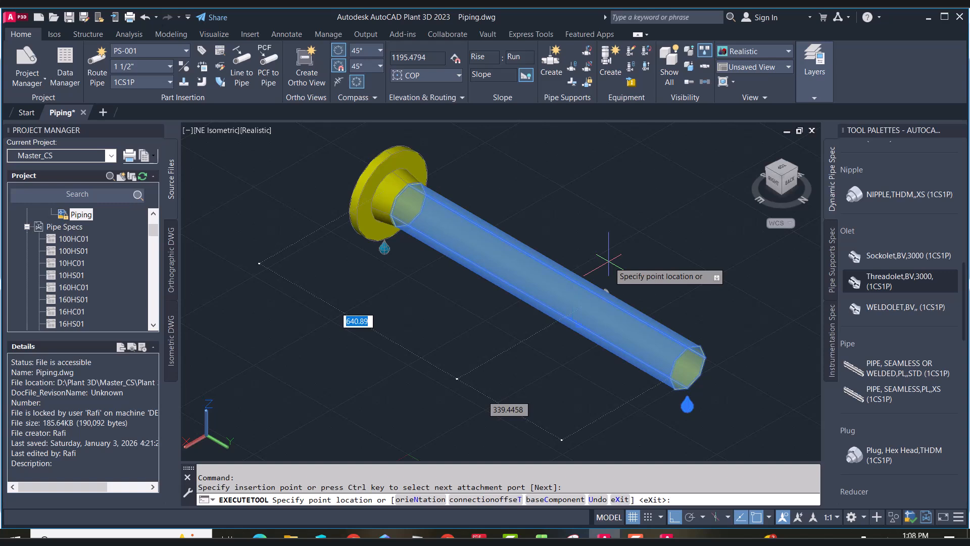
key(Return)
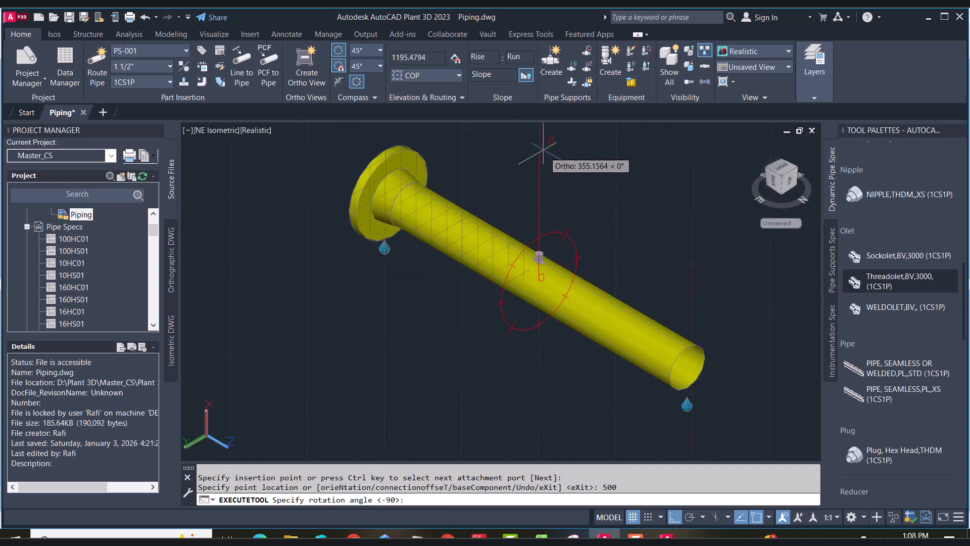
key(Return)
right_click(551, 157)
click(557, 164)
Substitute the threadolet with the 4"x1" THREADOLET size
scroll(547, 248, up, 7)
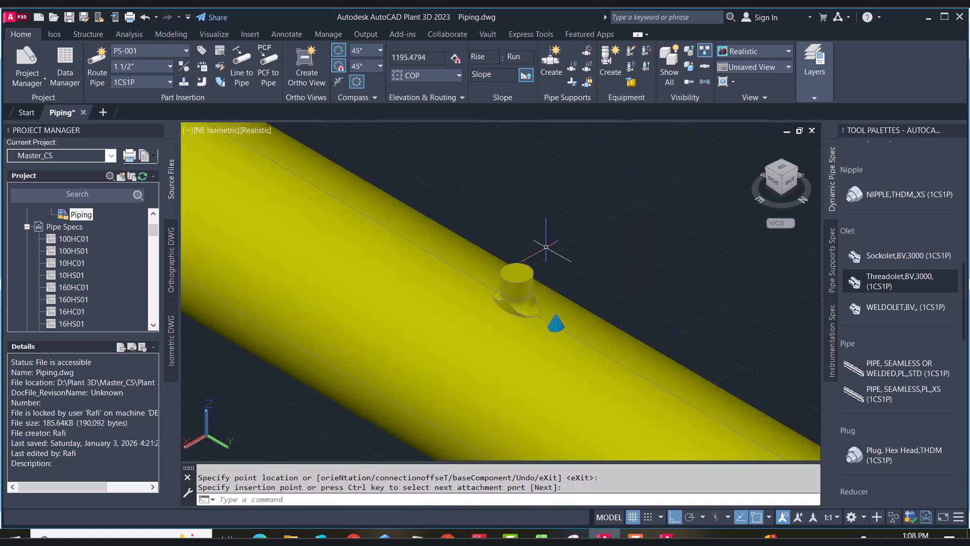
click(525, 277)
click(468, 278)
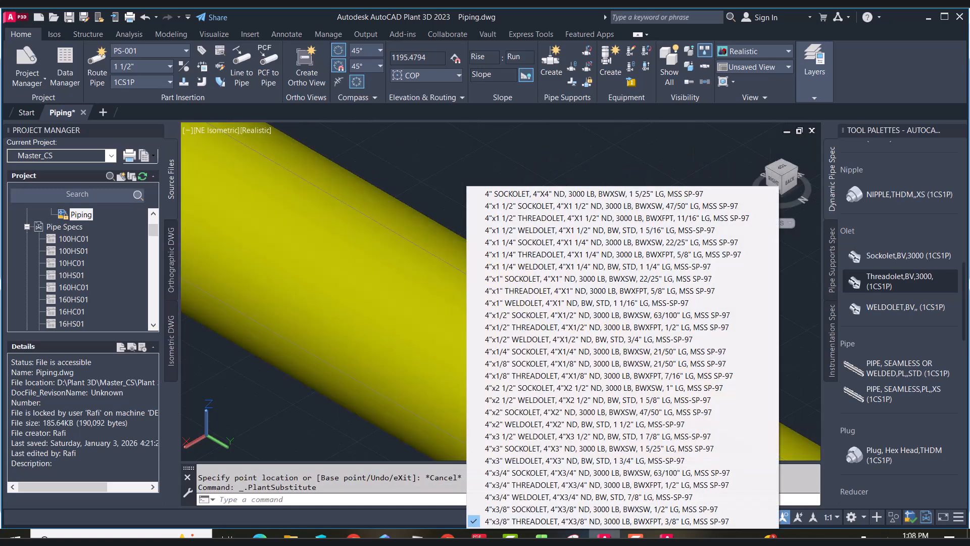
click(537, 291)
key(Escape)
Attach a PRESSURE GAUGE,THDM to the threadolet's outlet with the default rotation
scroll(884, 448, down, 8)
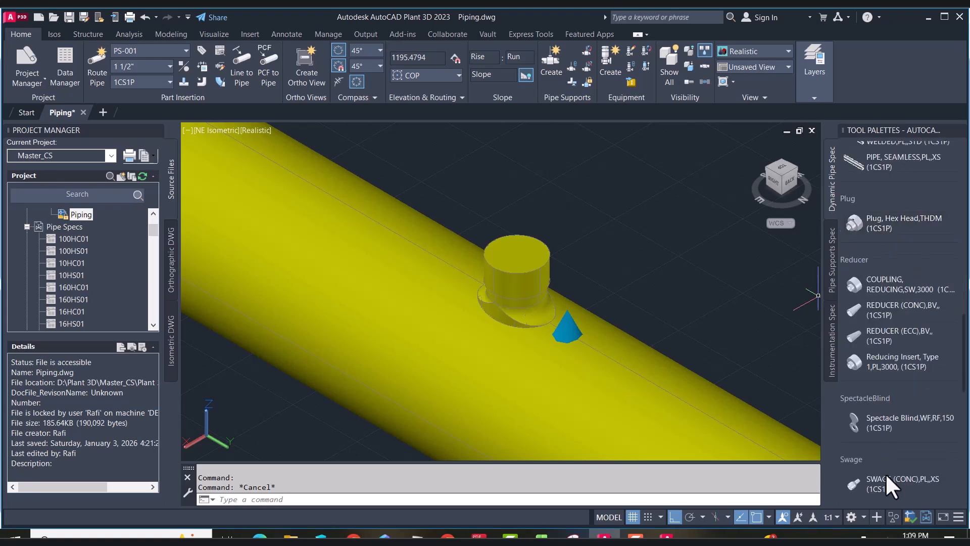
scroll(901, 366, down, 6)
scroll(901, 366, up, 10)
scroll(901, 365, up, 5)
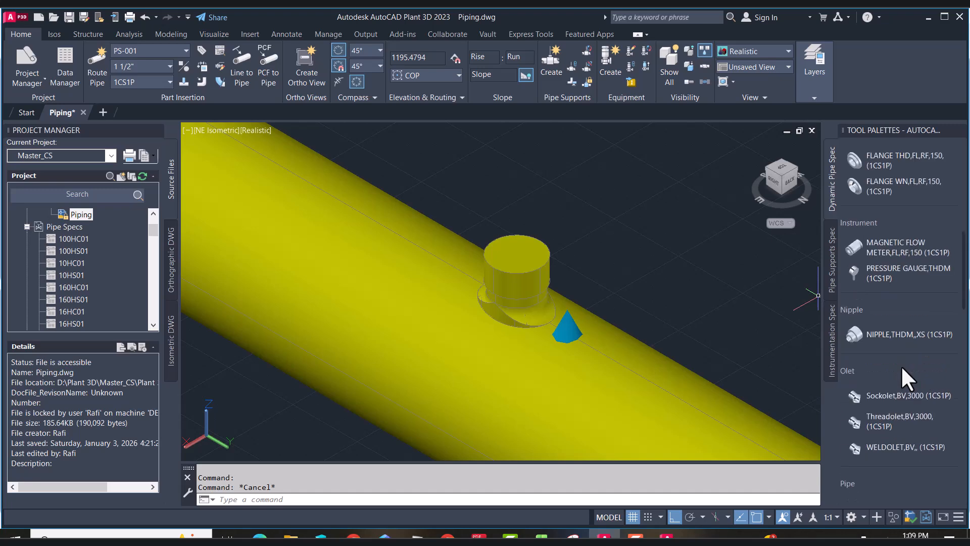
click(884, 269)
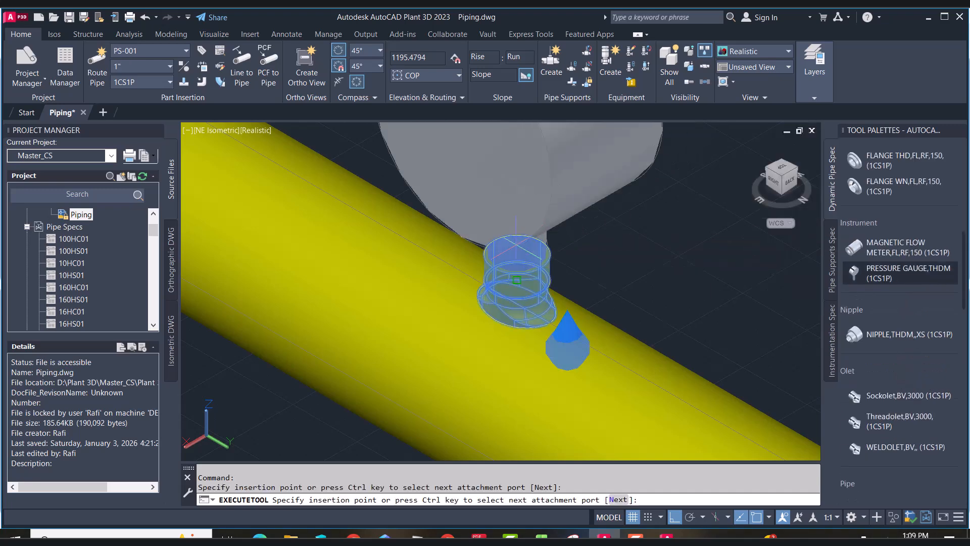
click(518, 244)
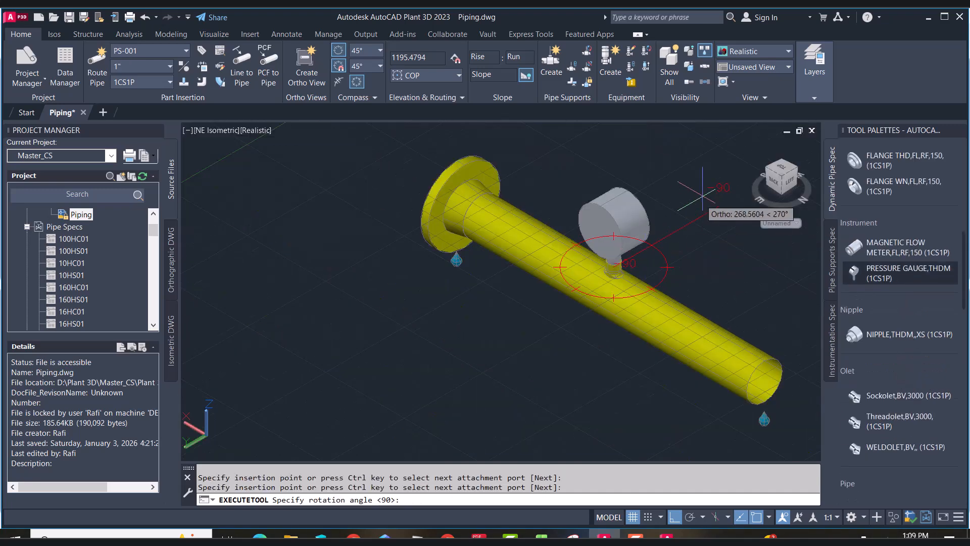
click(702, 195)
right_click(717, 196)
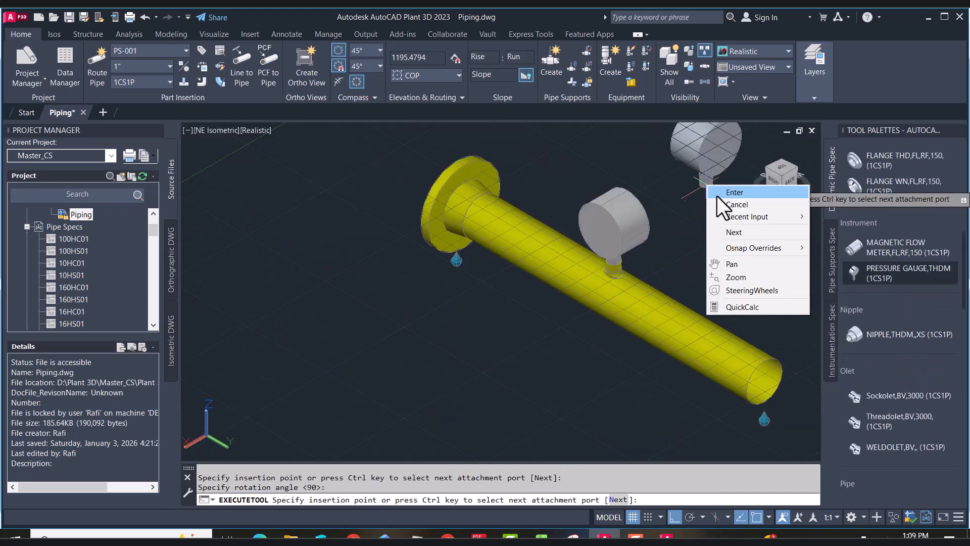
click(737, 188)
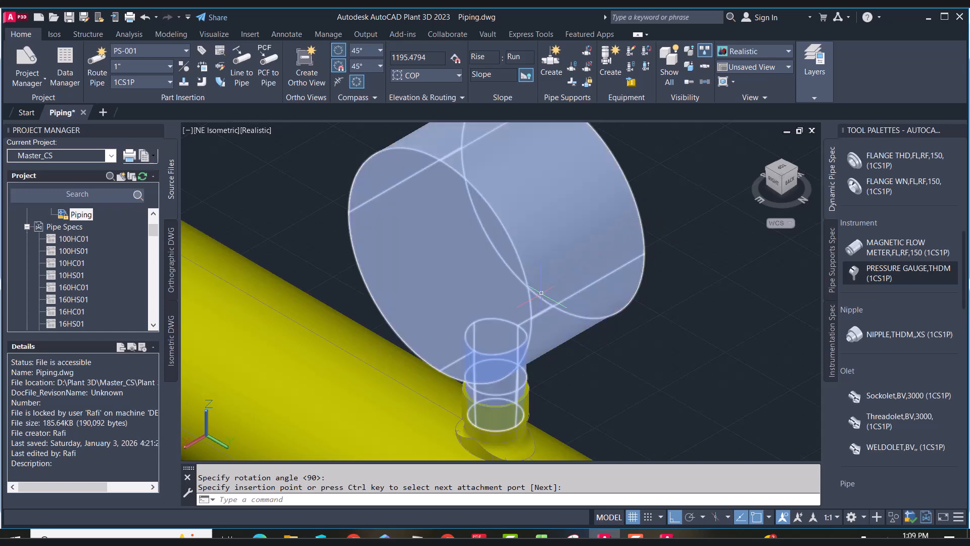
Insert a Ball Valve,FL,RF,150 at the pipe's far end with the default rotation
scroll(541, 293, down, 9)
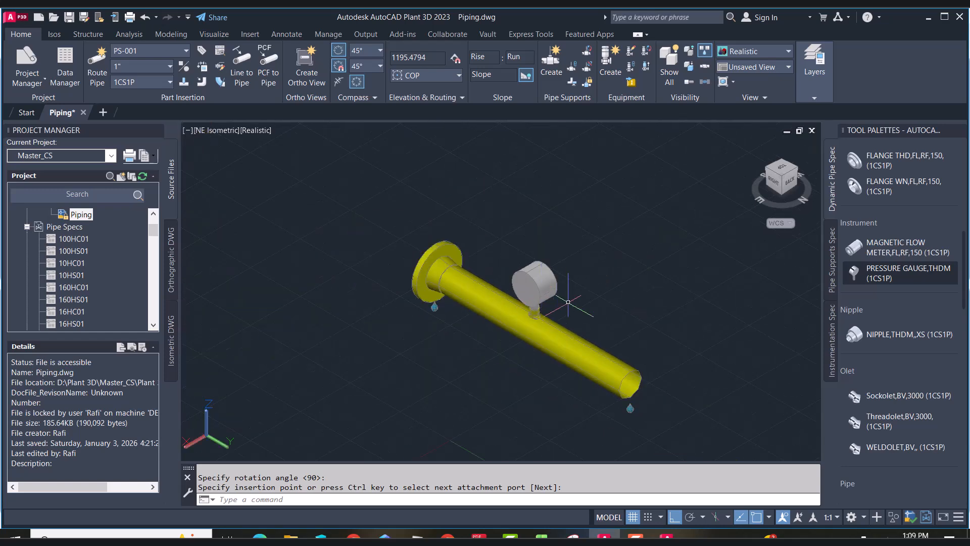
scroll(575, 308, up, 5)
scroll(572, 302, down, 5)
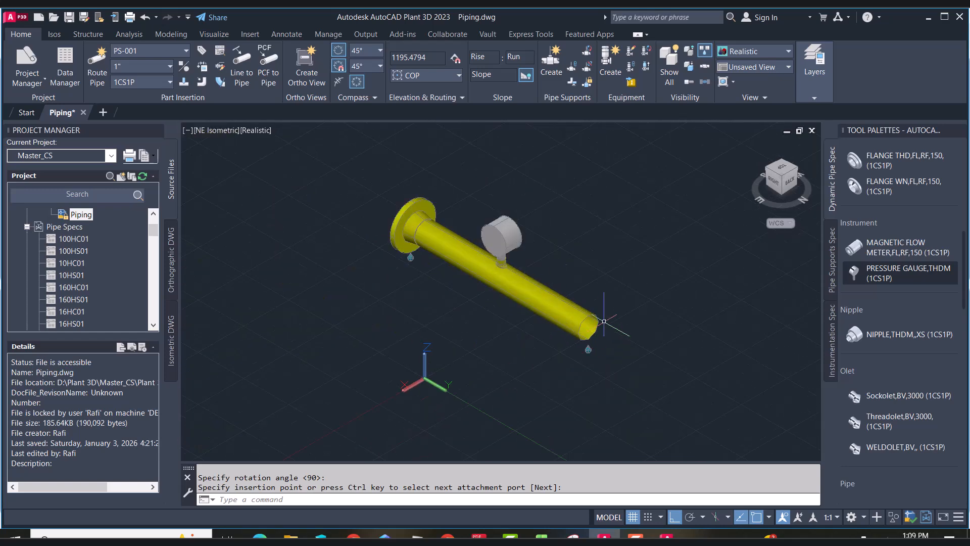
scroll(572, 302, up, 5)
scroll(901, 335, down, 6)
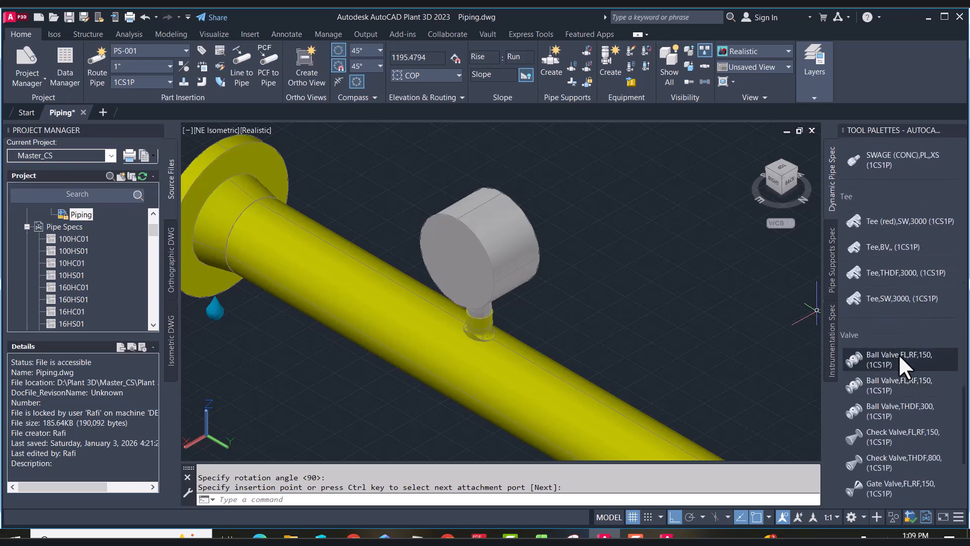
click(897, 353)
scroll(650, 314, down, 3)
scroll(693, 390, up, 3)
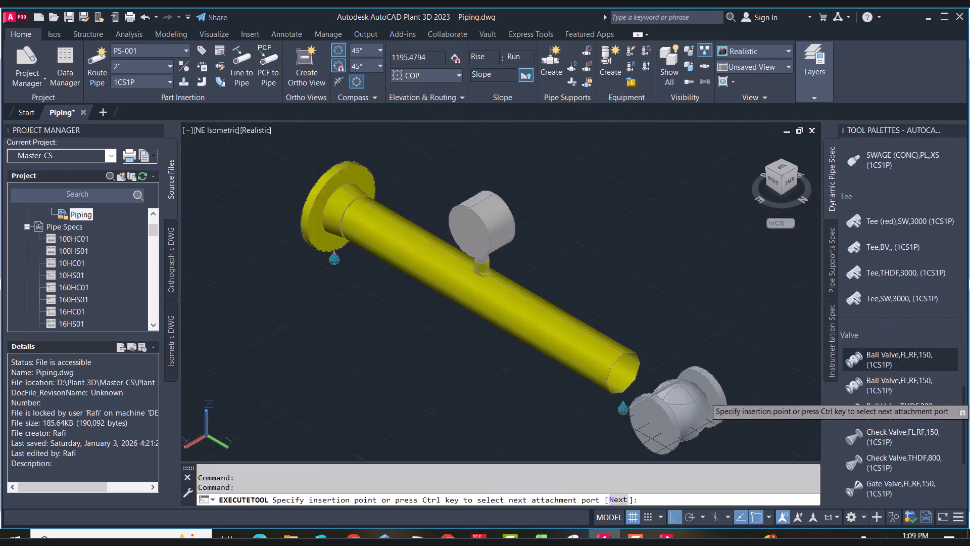
click(631, 369)
scroll(652, 328, down, 3)
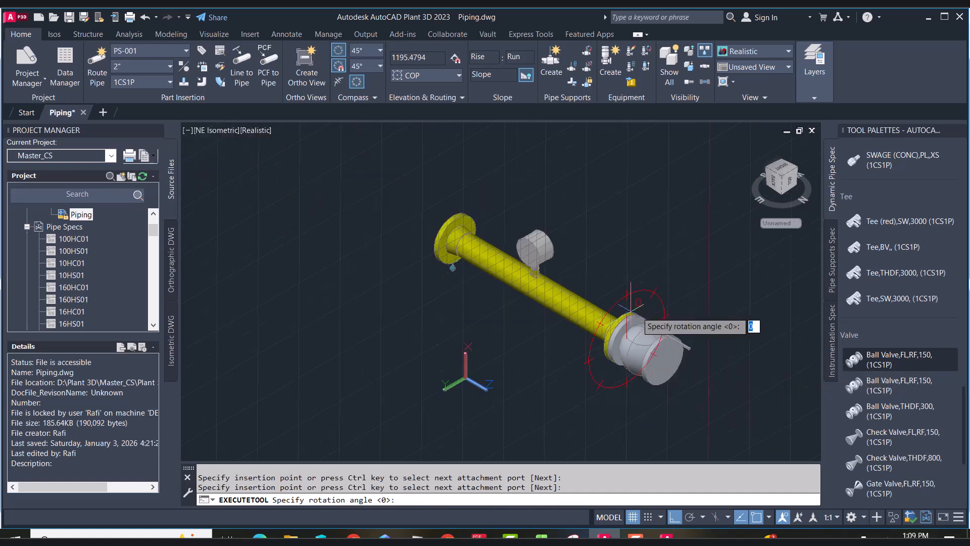
right_click(683, 221)
click(700, 227)
Try to rotate the ball valve using its rotation grip
scroll(702, 352, up, 3)
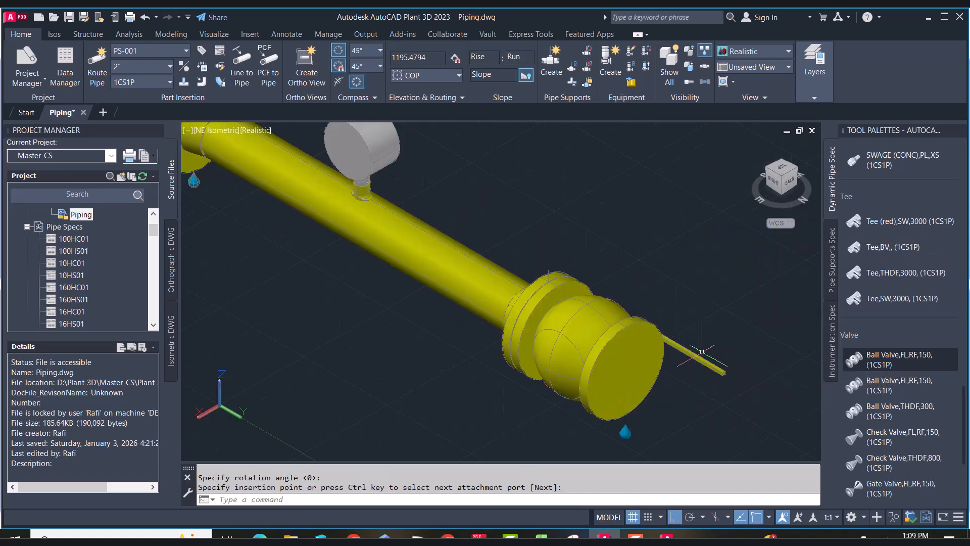
scroll(559, 265, up, 2)
click(678, 430)
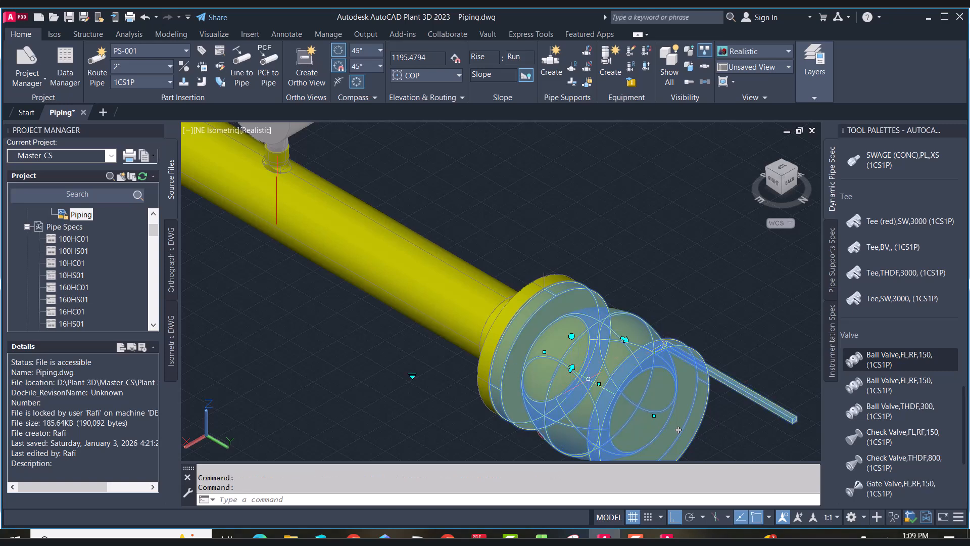
click(572, 336)
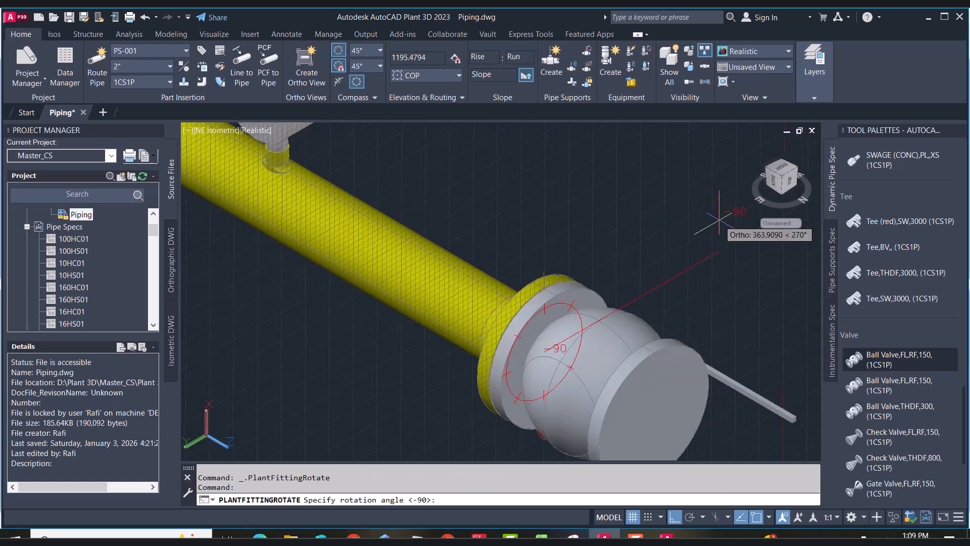
scroll(718, 220, down, 4)
key(Escape)
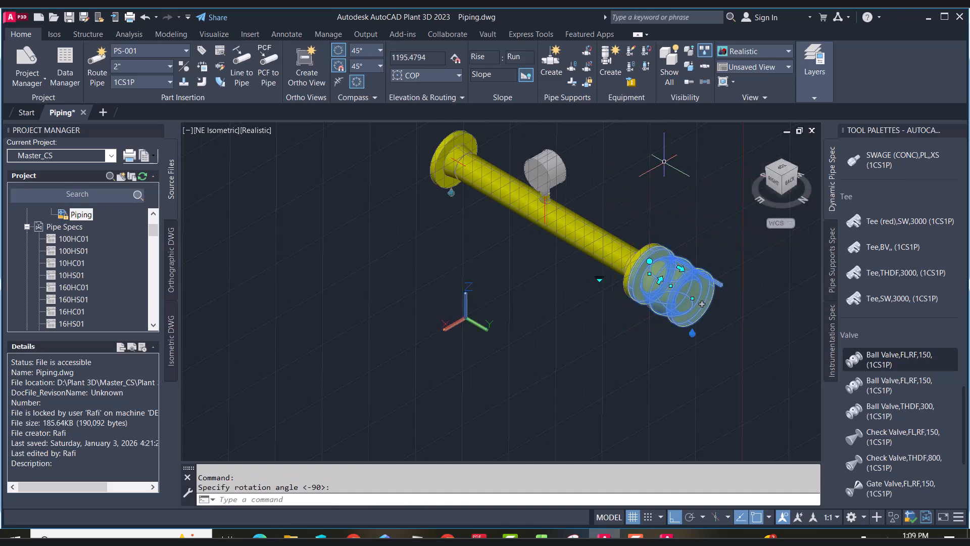
scroll(618, 243, up, 5)
key(Escape)
Attach a Gate Valve,THDF,800 to the ball valve's outlet
scroll(619, 244, down, 5)
scroll(905, 407, down, 3)
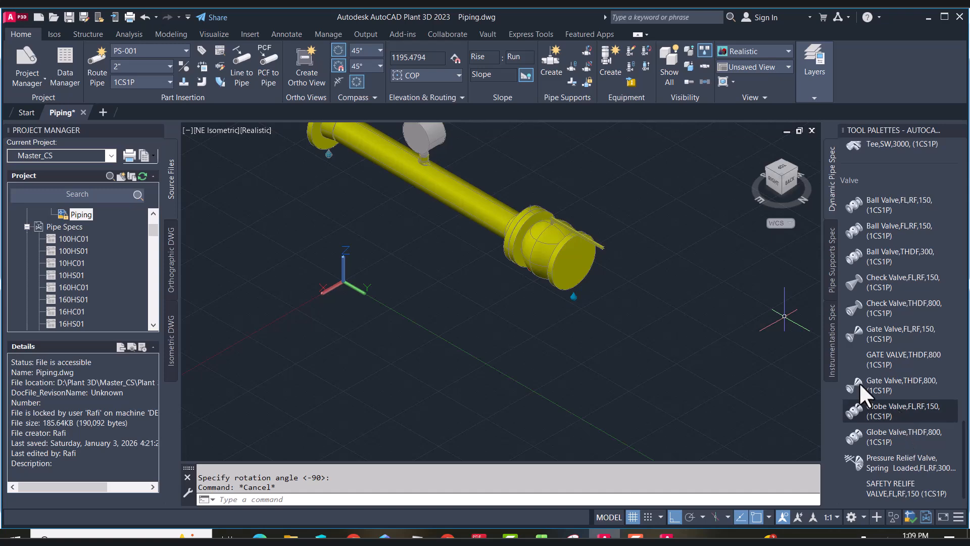
click(892, 385)
click(574, 262)
click(627, 153)
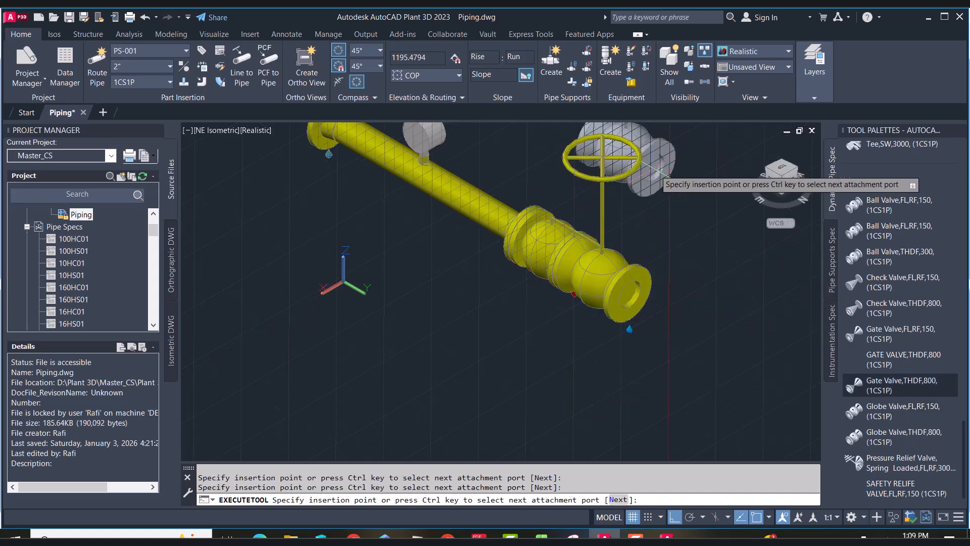
key(Escape)
scroll(642, 304, down, 6)
scroll(653, 293, up, 6)
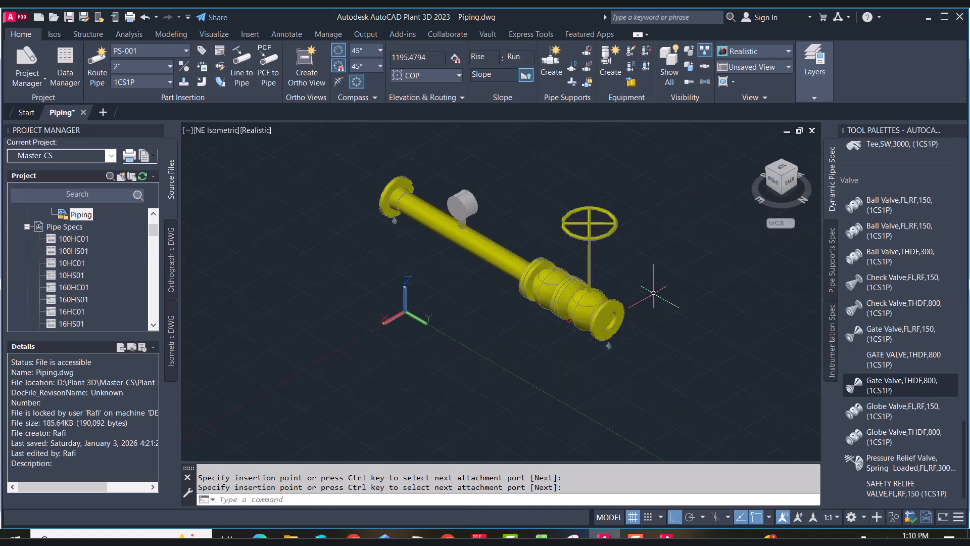
Route a 4" pipe from the gate valve's outlet, turning through an elbow into a return leg
key(Escape)
scroll(914, 323, up, 5)
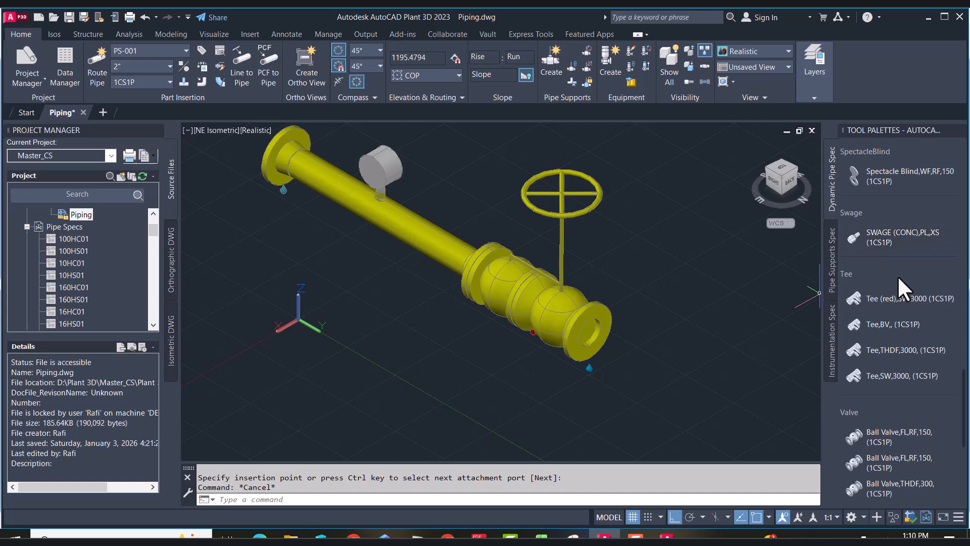
click(606, 315)
click(599, 338)
scroll(599, 338, down, 2)
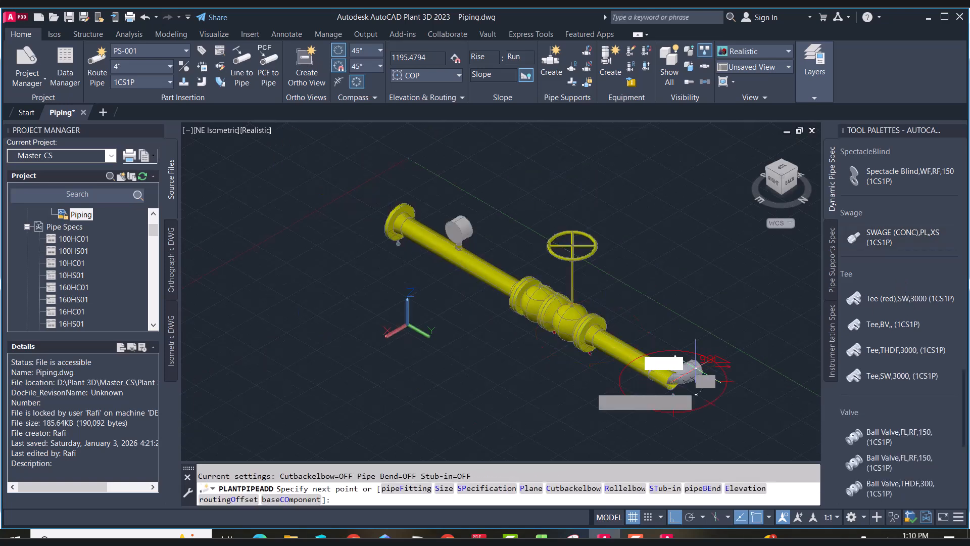
right_click(502, 389)
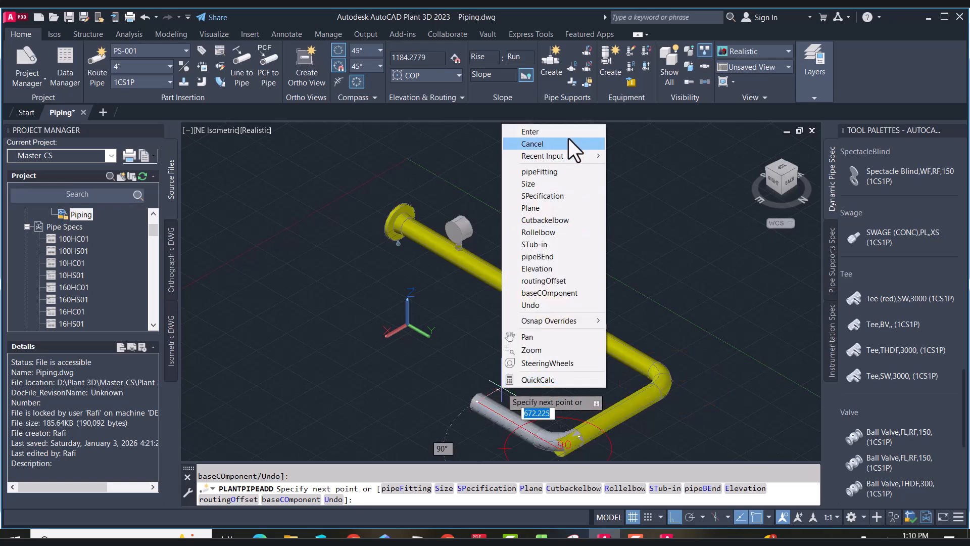
click(567, 132)
click(526, 75)
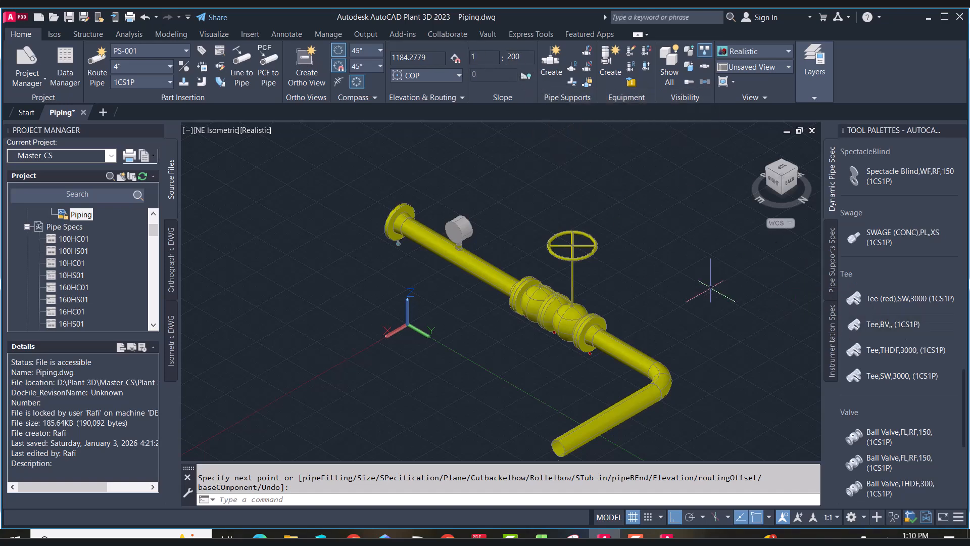
Insert a Tee,BV, (1CS1P) on the main pipe between the pressure gauge and the ball valve
click(892, 324)
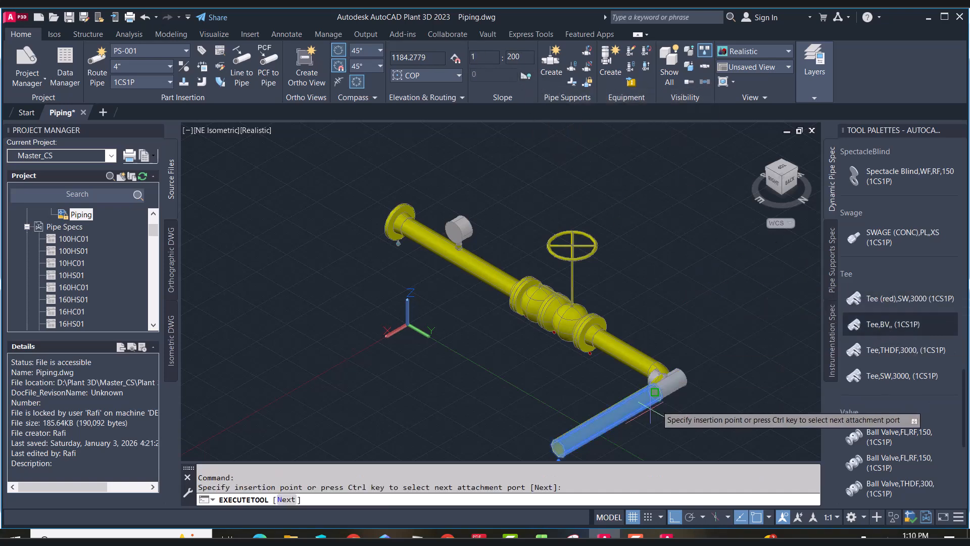
click(612, 417)
click(443, 334)
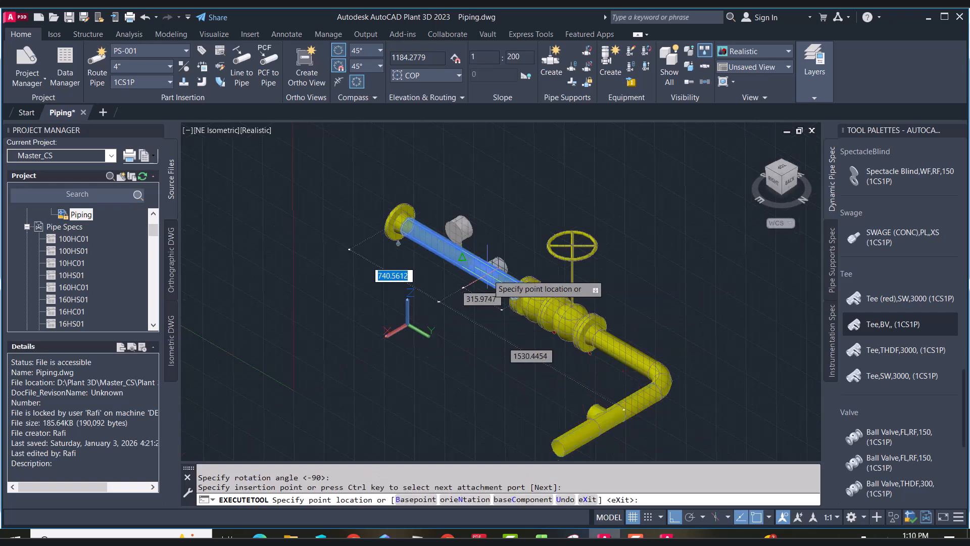
click(462, 259)
click(468, 314)
scroll(513, 225, up, 3)
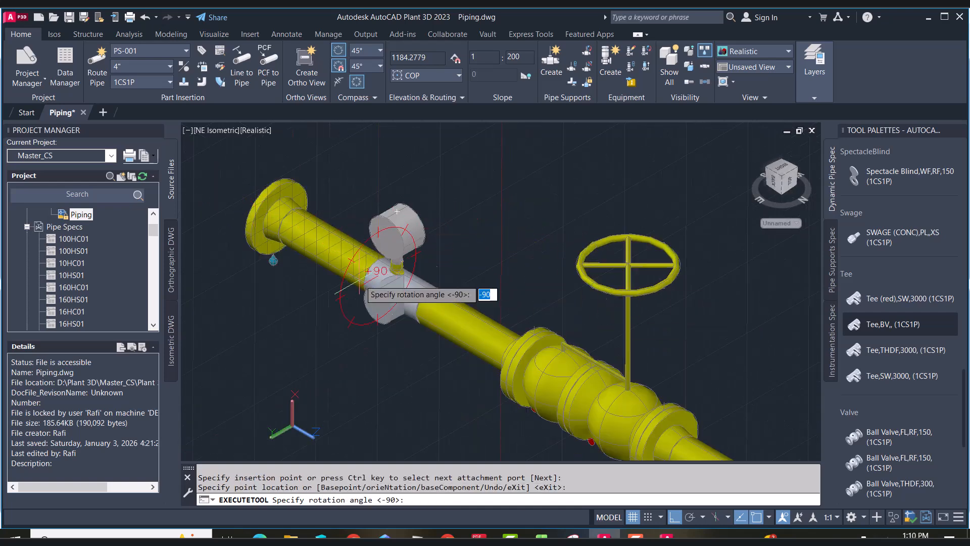
key(Escape)
click(430, 286)
click(404, 291)
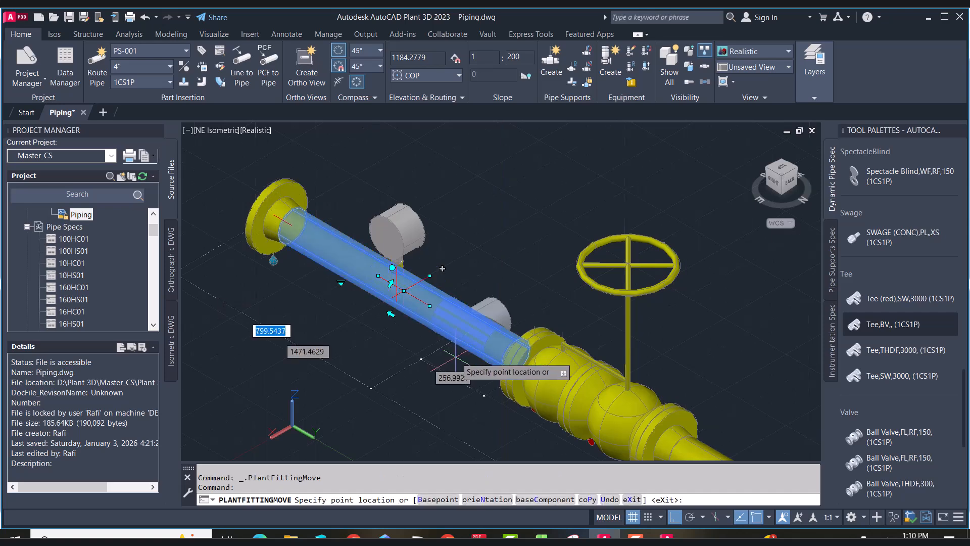
click(435, 348)
key(Escape)
click(441, 318)
click(439, 312)
click(414, 342)
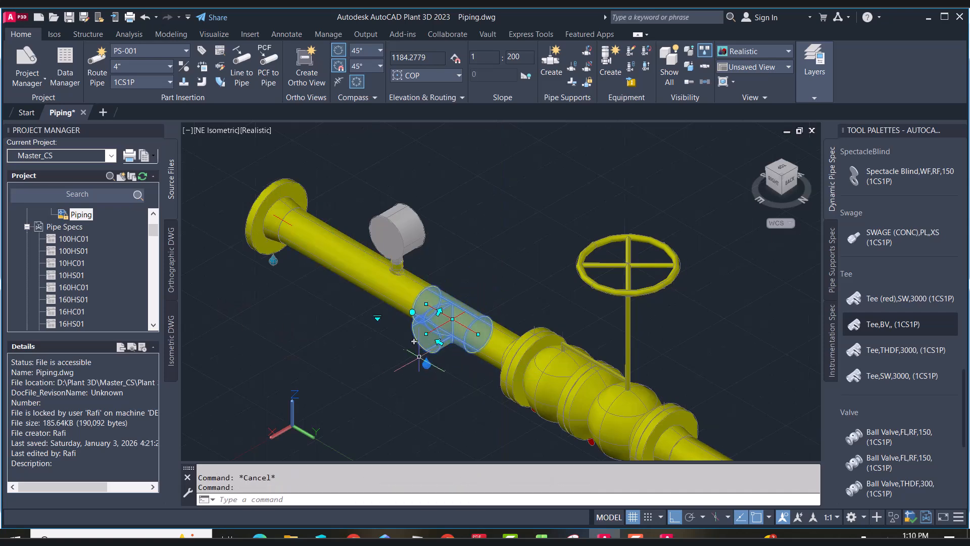
Route a pipe from the tee's branch to join the return leg, forming a bypass loop
scroll(426, 334, down, 2)
scroll(355, 318, down, 5)
scroll(421, 373, up, 5)
scroll(419, 372, up, 3)
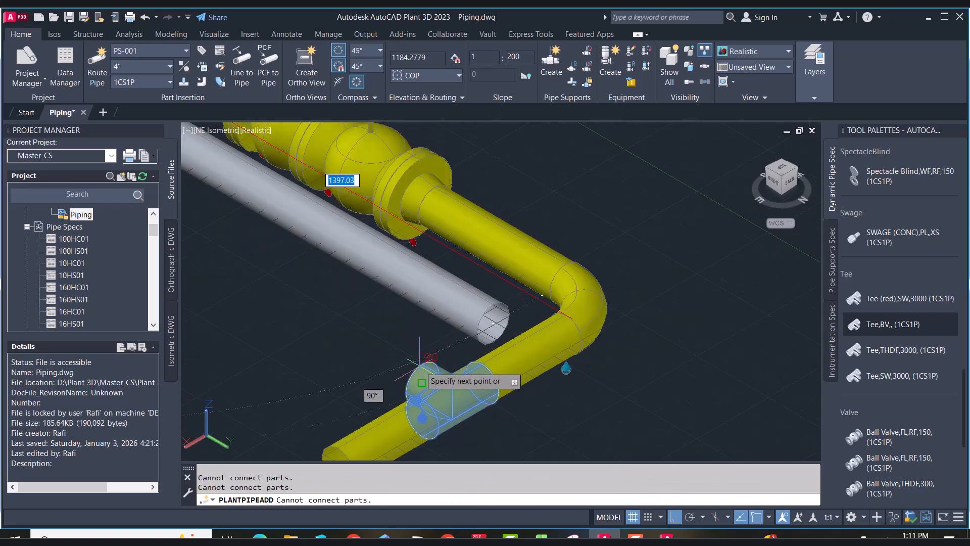
click(419, 366)
click(438, 253)
scroll(658, 333, down, 6)
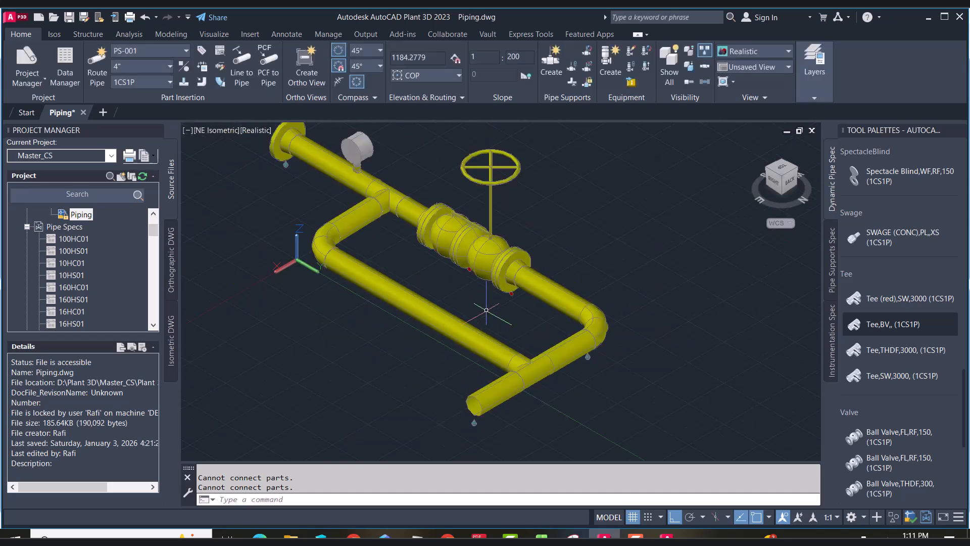
Insert a MAGNETIC FLOW METER,FL,RF,150 on the bypass pipe with the default rotation
scroll(917, 395, down, 5)
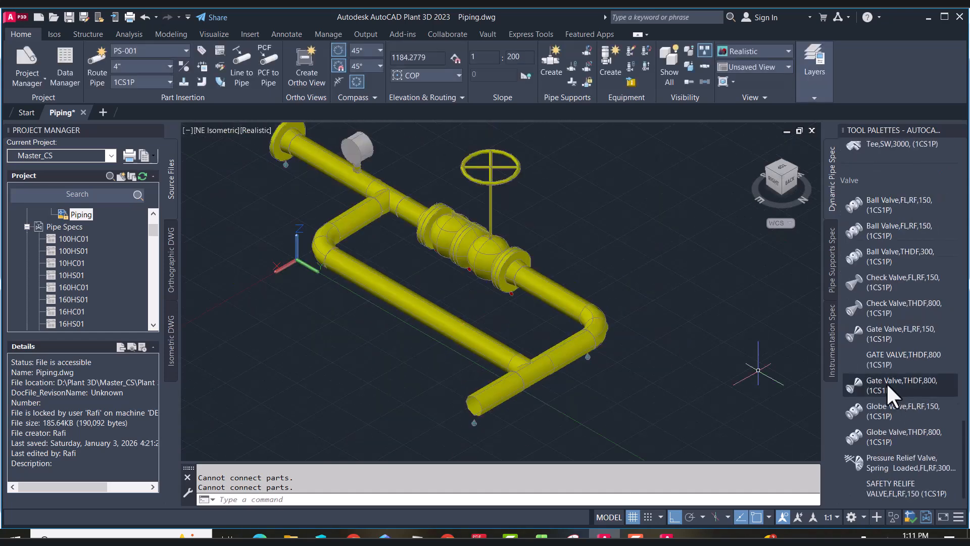
scroll(887, 384, down, 10)
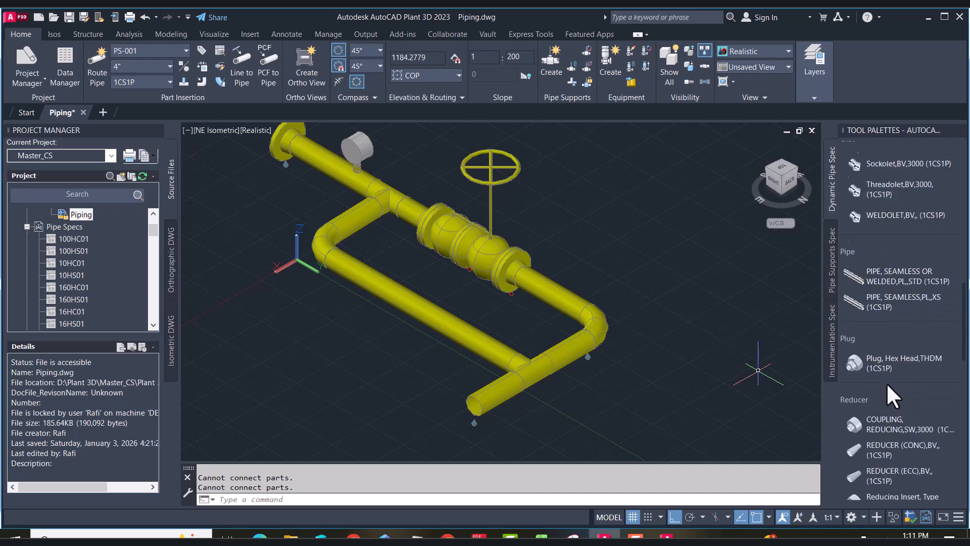
scroll(887, 383, up, 6)
scroll(886, 383, down, 4)
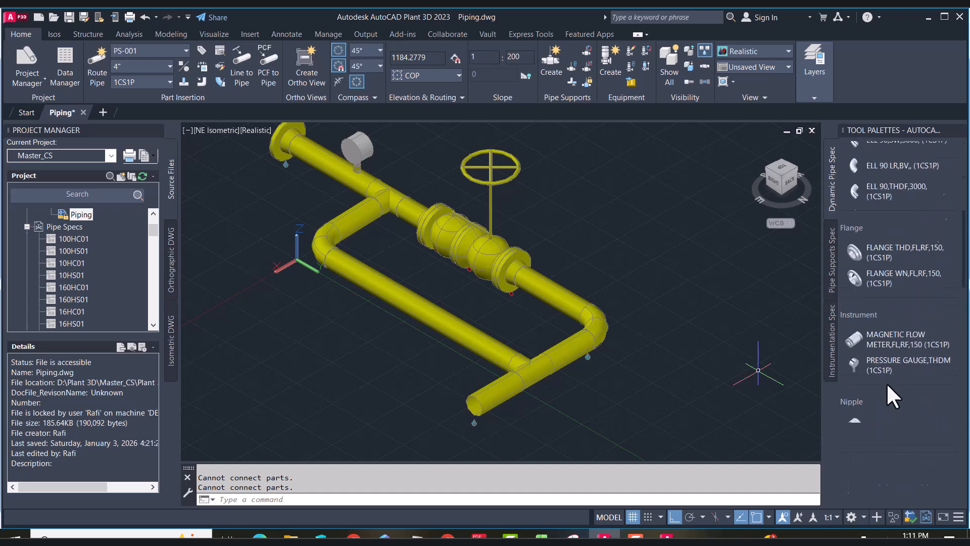
click(889, 338)
click(427, 315)
key(Return)
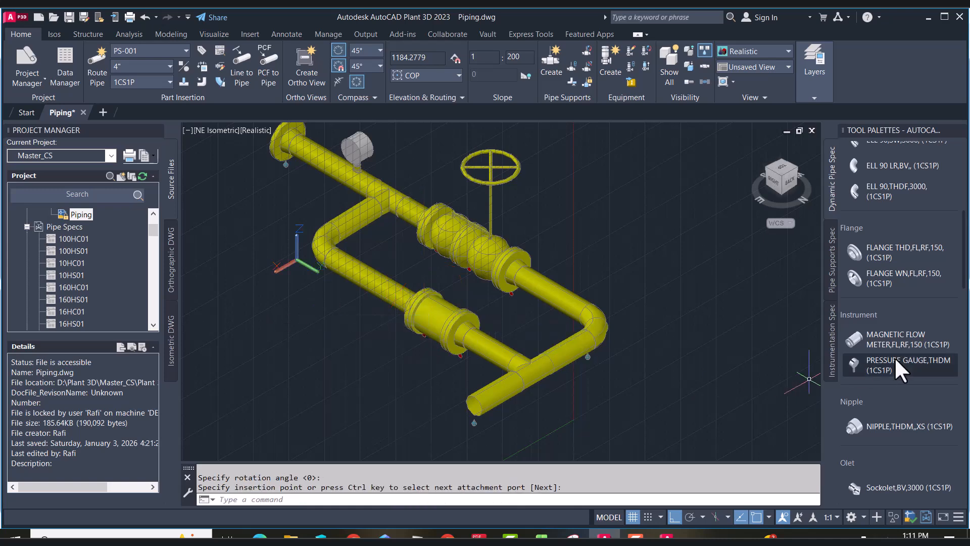
Attach a FLANGE WN,FL,RF,150 to the open end of the return pipe
scroll(894, 357, down, 8)
scroll(901, 399, up, 3)
scroll(899, 368, up, 7)
click(897, 276)
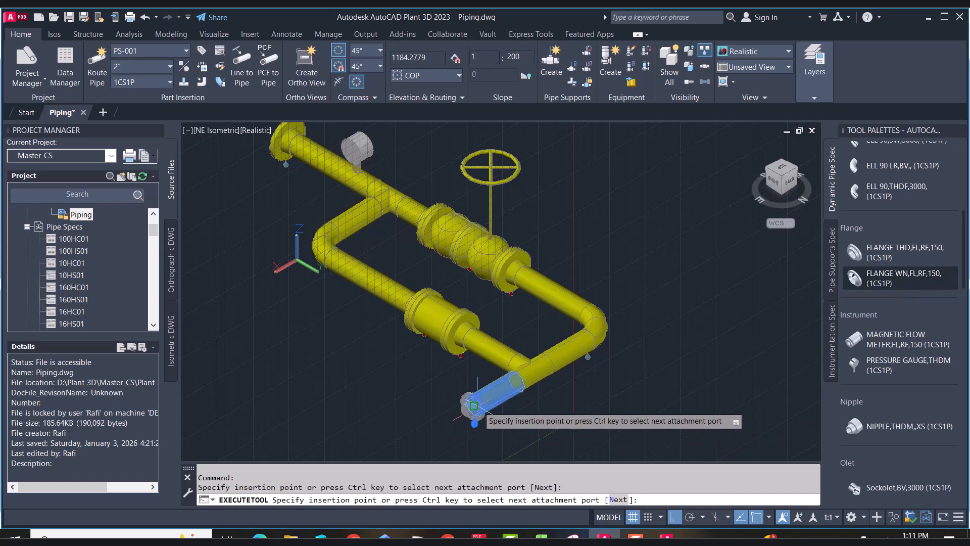
click(474, 405)
key(Return)
key(Escape)
Switch the model to the top view and save the piping drawing
click(786, 168)
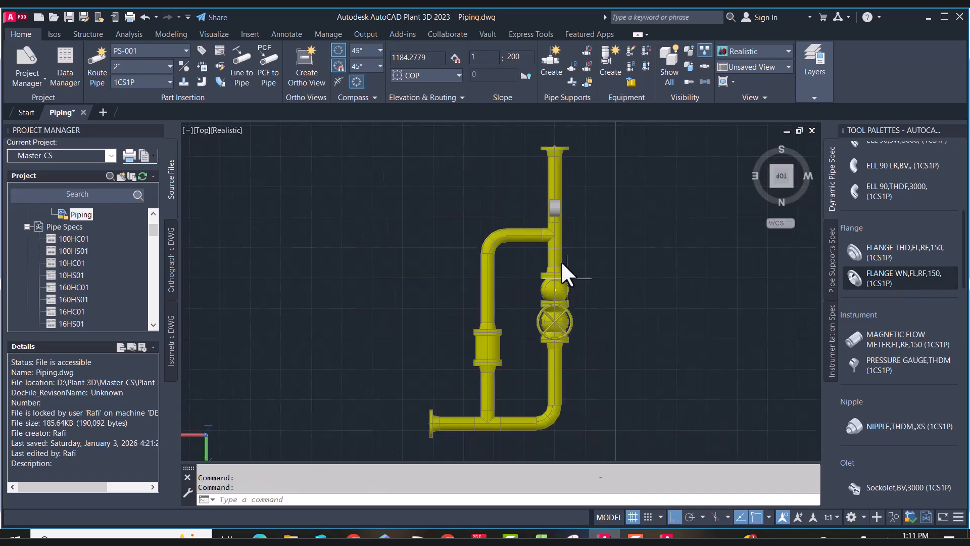
click(413, 168)
click(581, 378)
key(Escape)
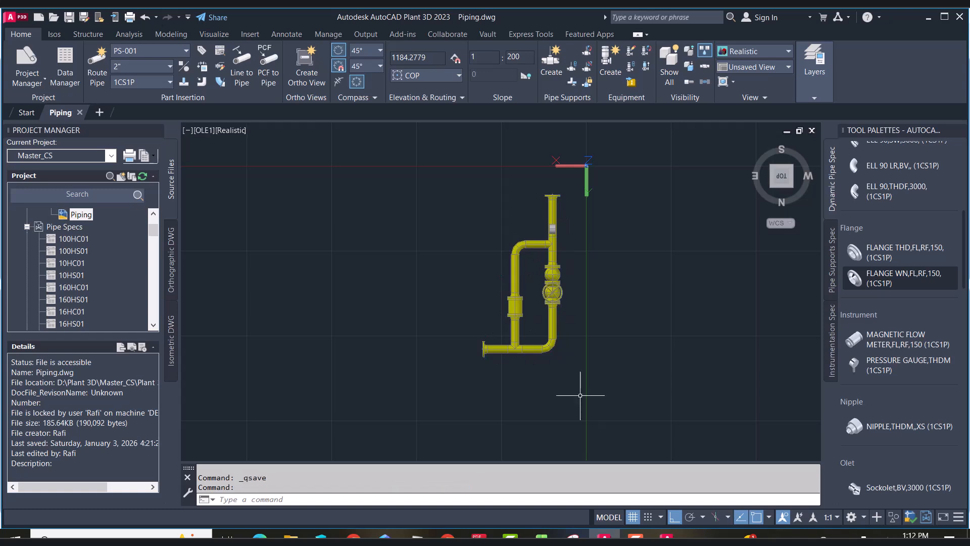
Create a production iso for line PS-001 with the Final_A3 style, overwriting existing files, and open the generated iso
click(64, 34)
click(54, 60)
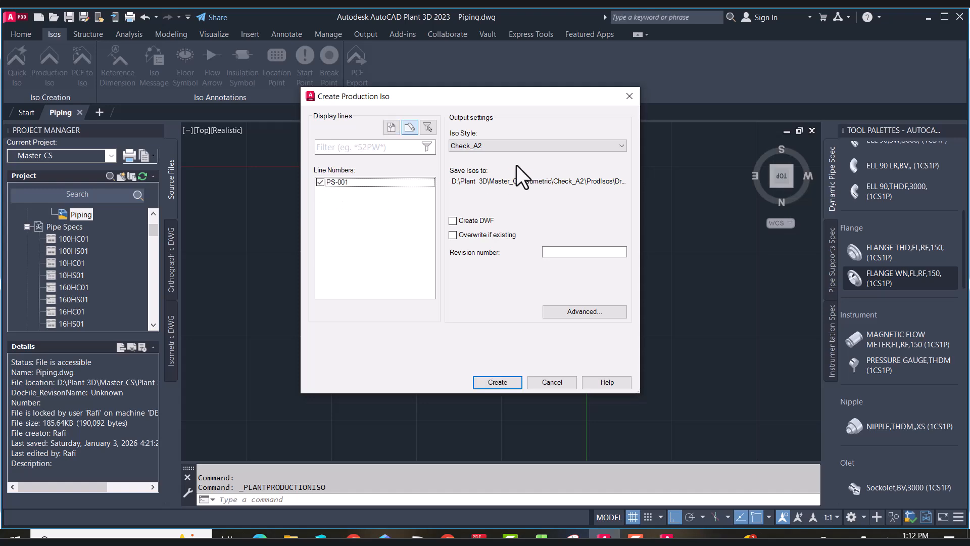
click(522, 148)
click(510, 179)
click(484, 235)
click(576, 312)
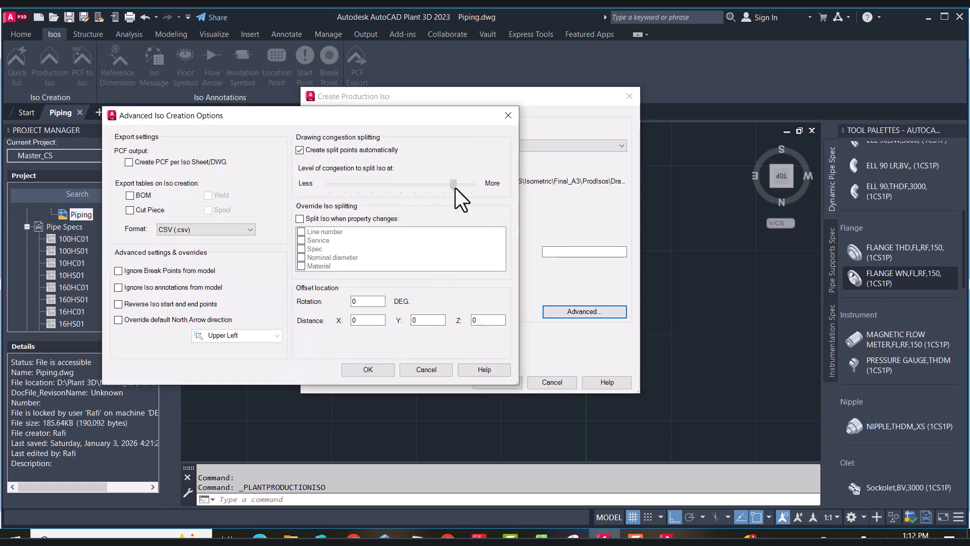
click(380, 371)
click(501, 380)
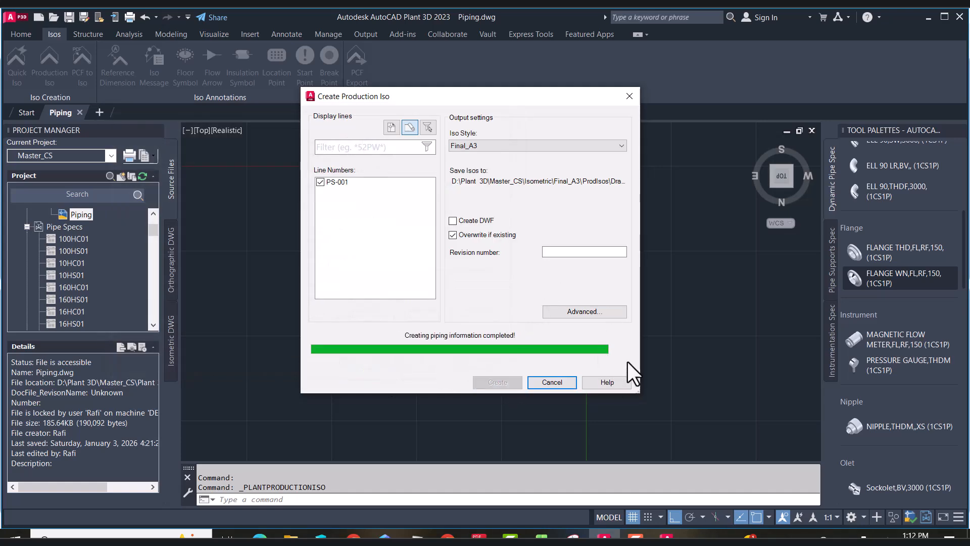
click(843, 490)
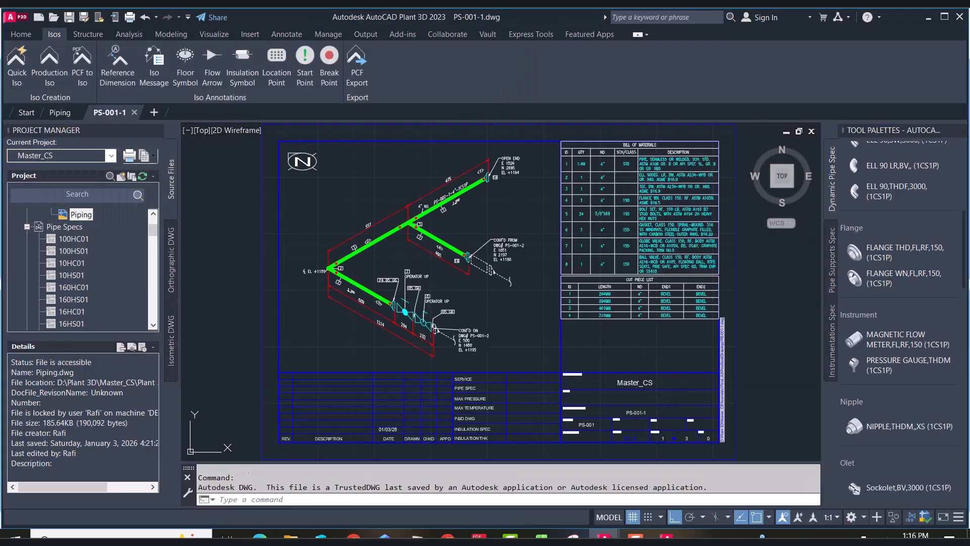
Zoom around the iso sheet to examine the piping layout and bill of materials
scroll(354, 288, up, 3)
scroll(354, 288, up, 2)
scroll(354, 288, down, 2)
scroll(447, 348, down, 3)
scroll(493, 226, up, 5)
scroll(494, 225, down, 3)
scroll(338, 303, up, 3)
scroll(339, 303, down, 6)
scroll(543, 261, up, 8)
scroll(483, 253, down, 2)
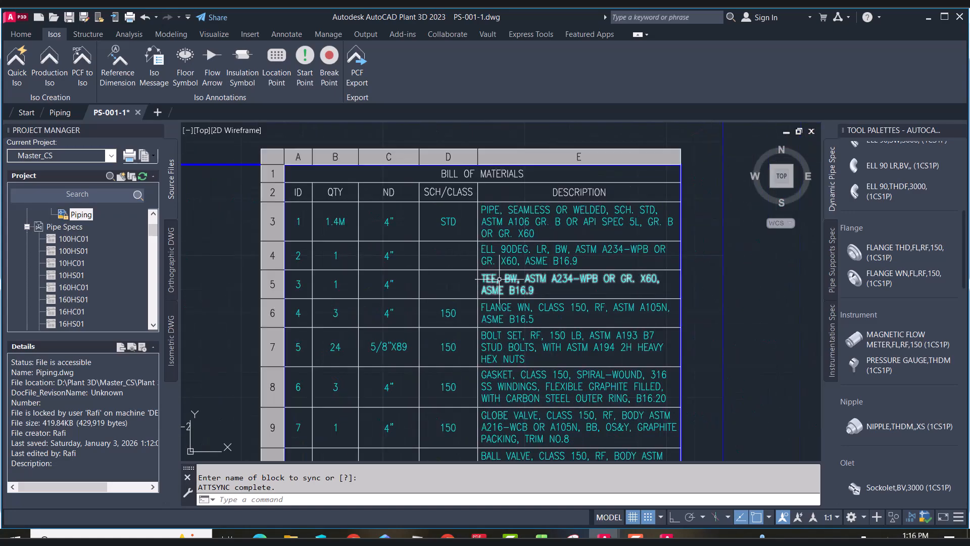
scroll(535, 325, up, 2)
scroll(535, 324, down, 5)
scroll(554, 382, up, 5)
scroll(539, 394, down, 6)
scroll(427, 358, up, 2)
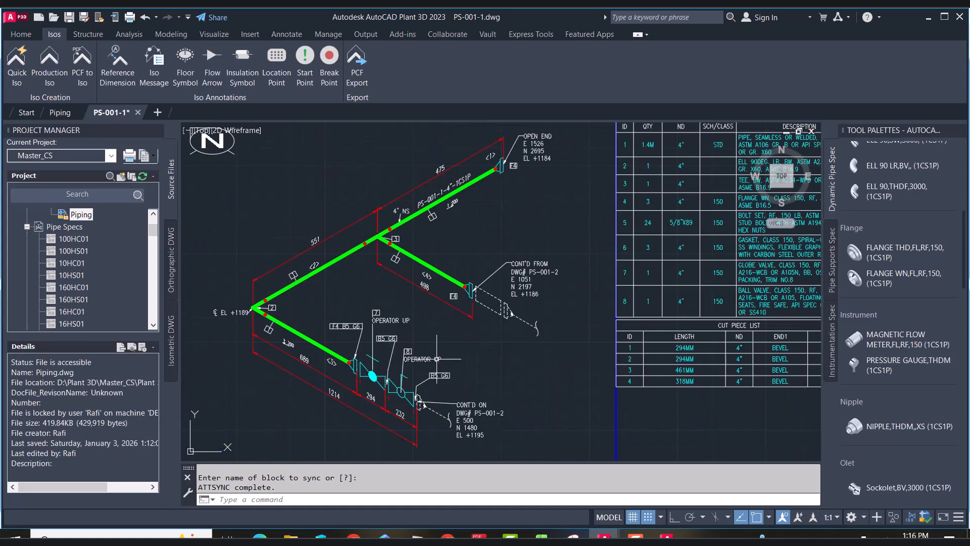
Browse the project's isometric drawings under Final_A3 and PS-001 to inspect the generated sheets
click(27, 226)
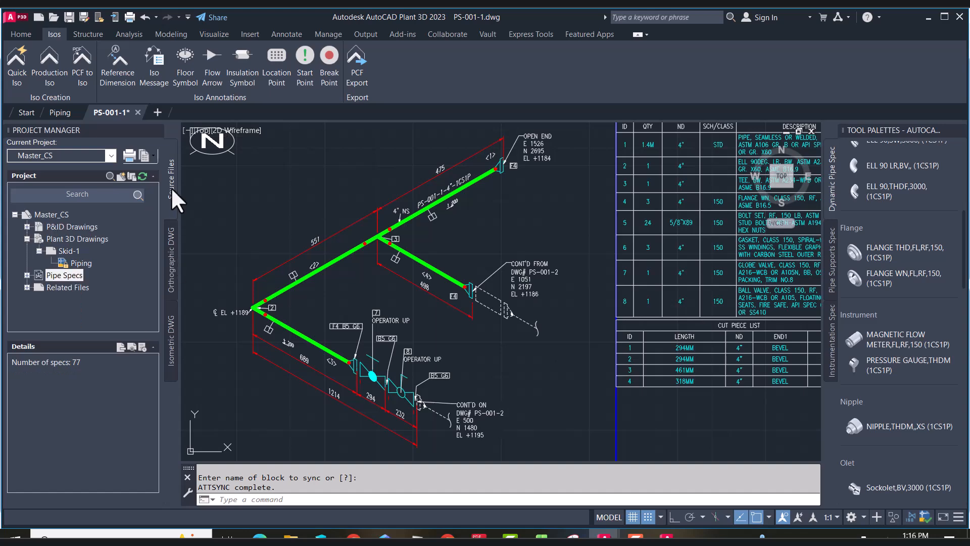
click(170, 338)
click(39, 275)
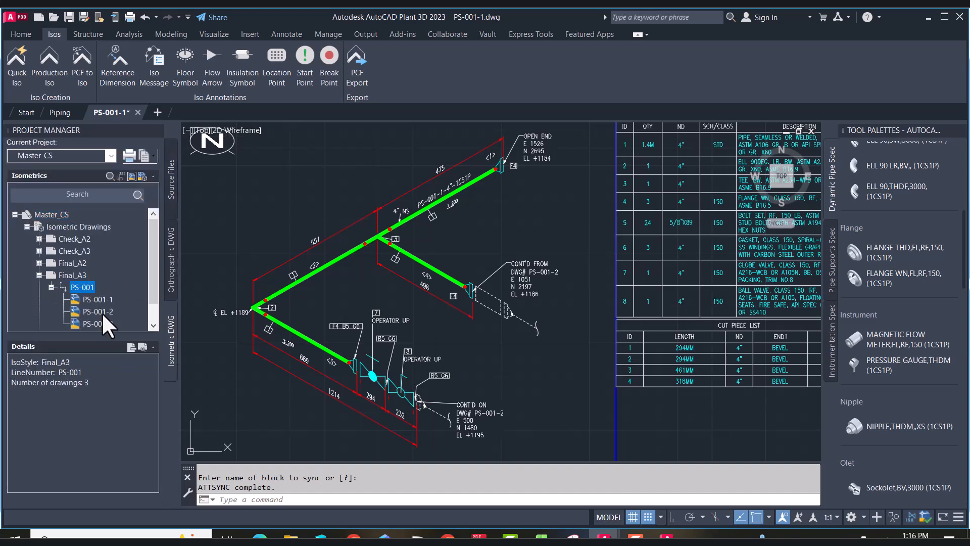
double_click(102, 313)
click(510, 301)
double_click(106, 323)
click(513, 303)
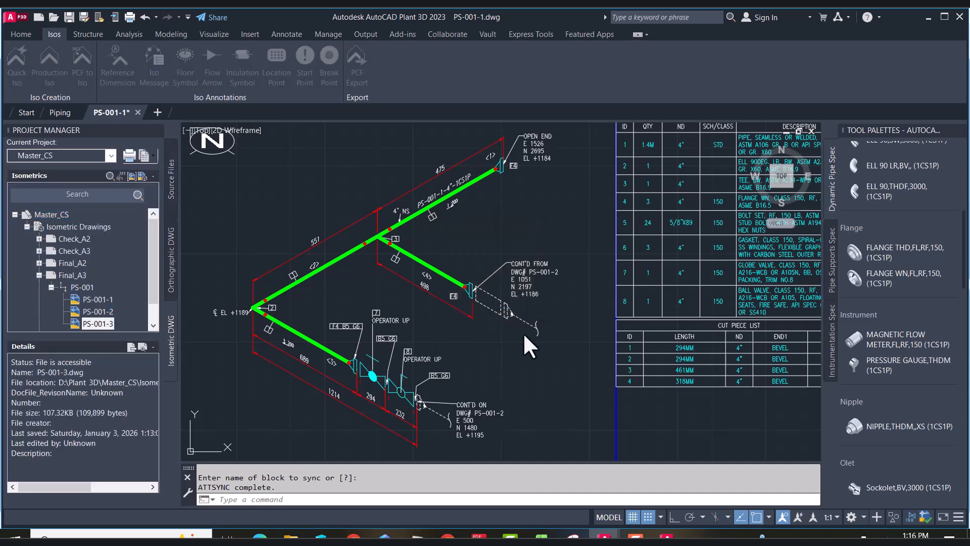
click(101, 298)
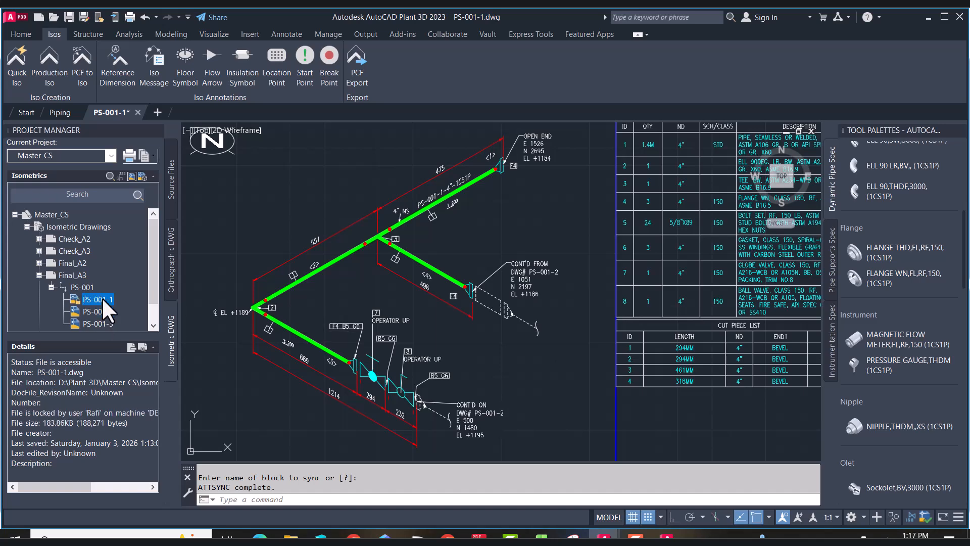
click(86, 286)
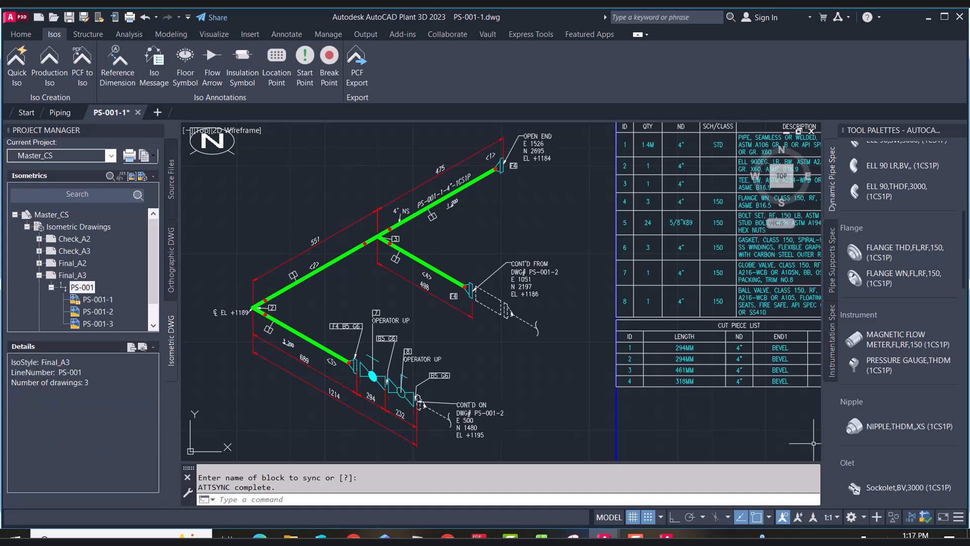
double_click(104, 311)
click(507, 303)
Open iso sheets PS-001-2 and PS-001-3 from the ProdIsos Drawings folder
mouse_move(290, 536)
click(770, 486)
click(862, 140)
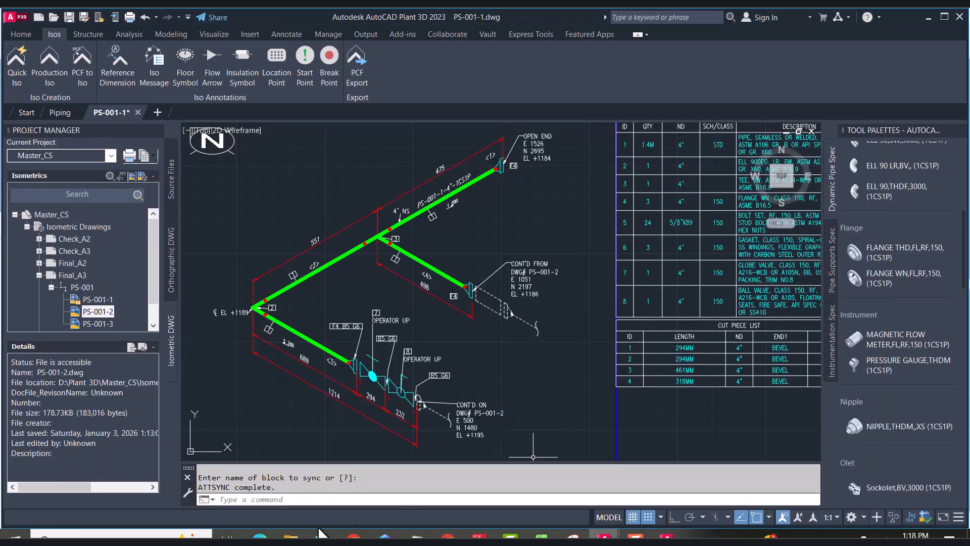
click(756, 500)
click(152, 363)
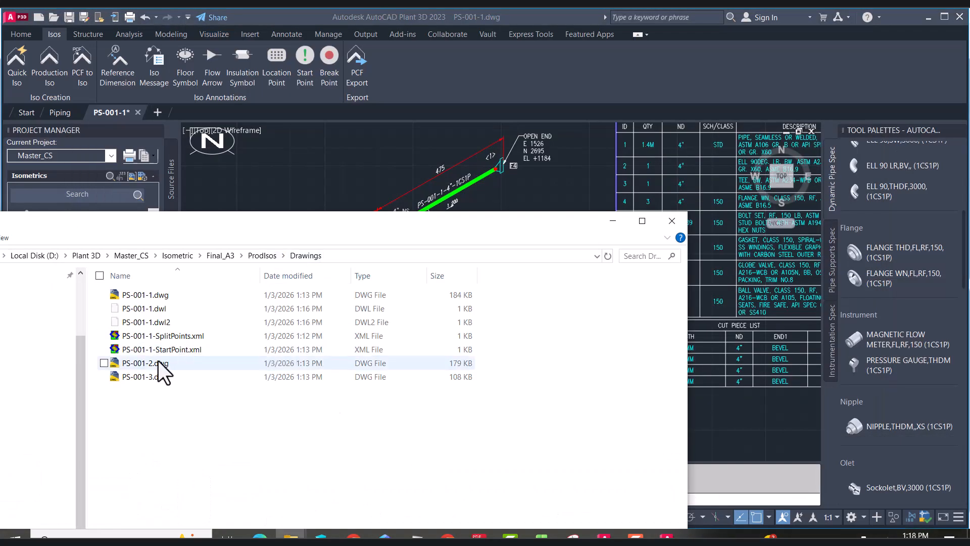
shift+click(154, 378)
drag(154, 377, 461, 122)
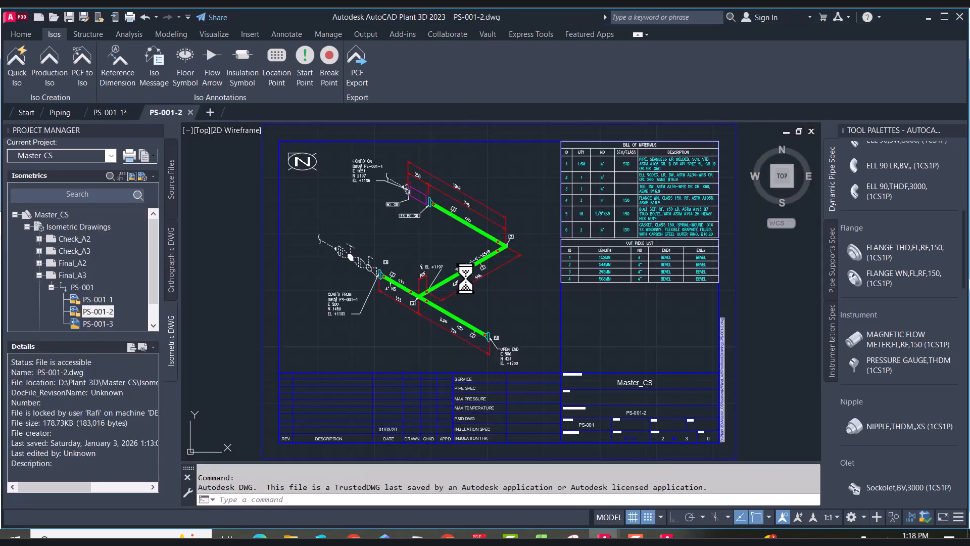
Inspect sheet PS-001-3, close it without saving, and review sheet PS-001-2
scroll(420, 269, up, 5)
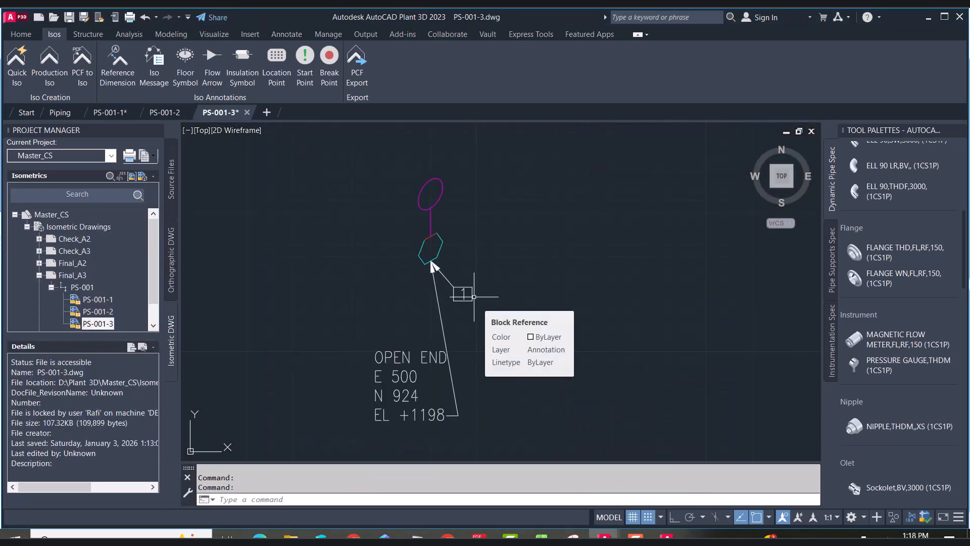
scroll(466, 283, down, 6)
scroll(626, 239, up, 8)
scroll(625, 239, down, 8)
click(247, 112)
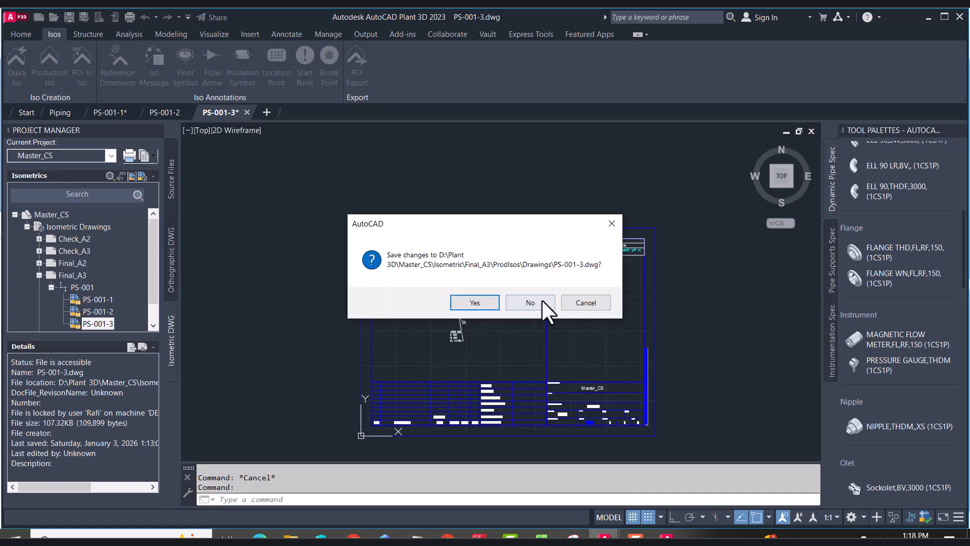
click(536, 304)
scroll(416, 260, up, 6)
scroll(418, 262, down, 5)
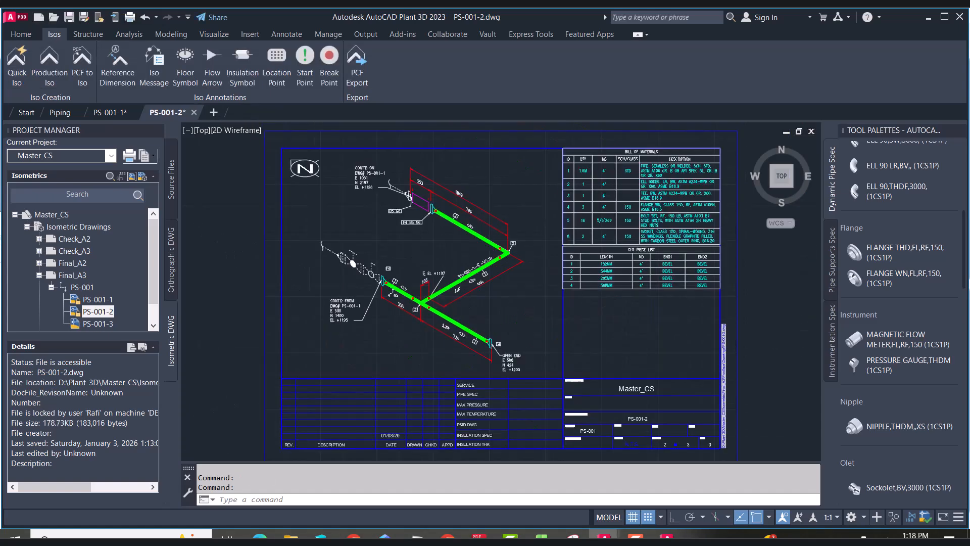
Switch to the Piping model in top view and draw a rectangle about 1812 by 2620 around the pipe run
scroll(327, 199, up, 3)
click(526, 306)
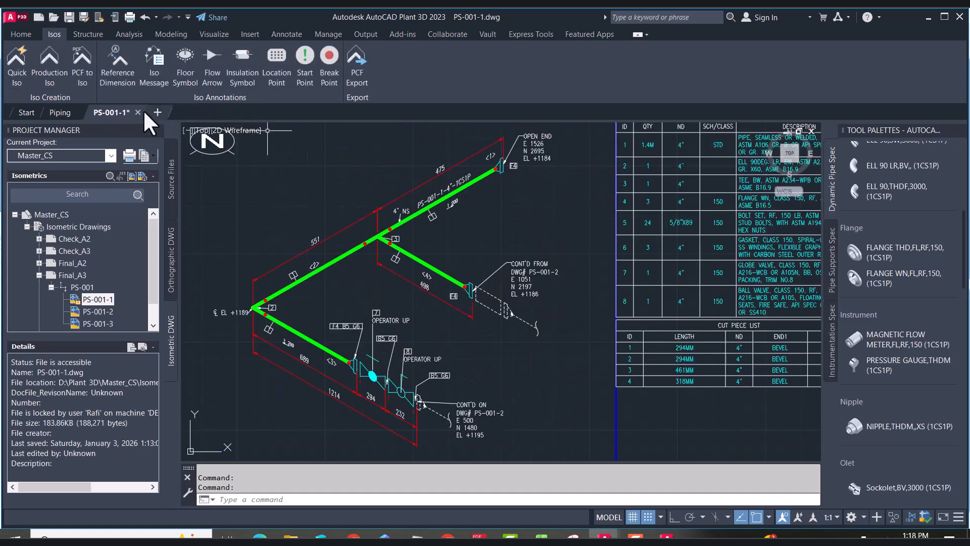
click(529, 306)
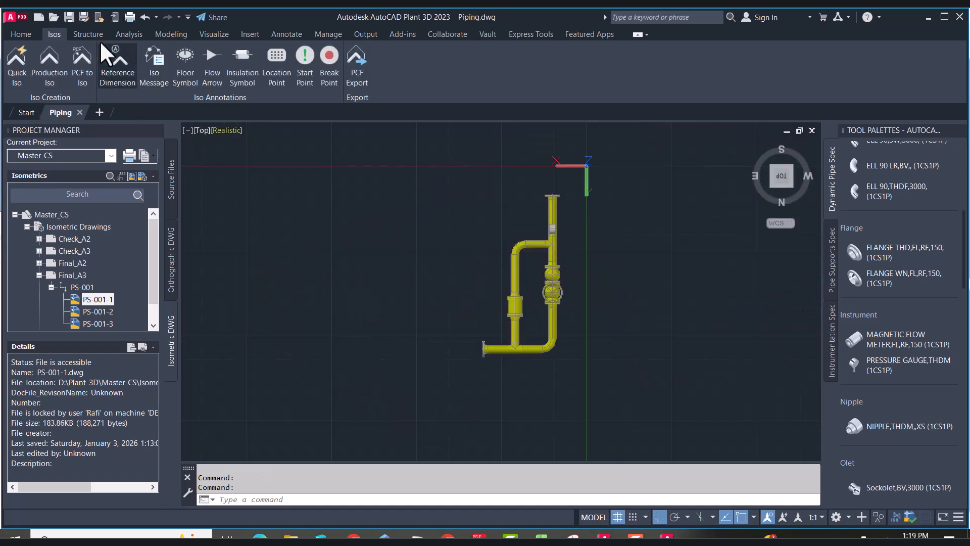
click(88, 34)
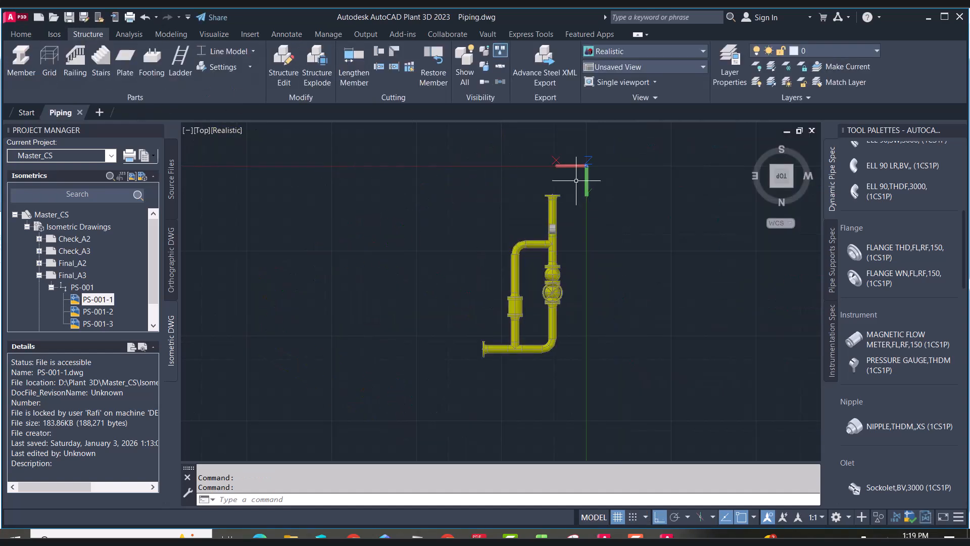
click(772, 195)
click(779, 170)
text(rec)
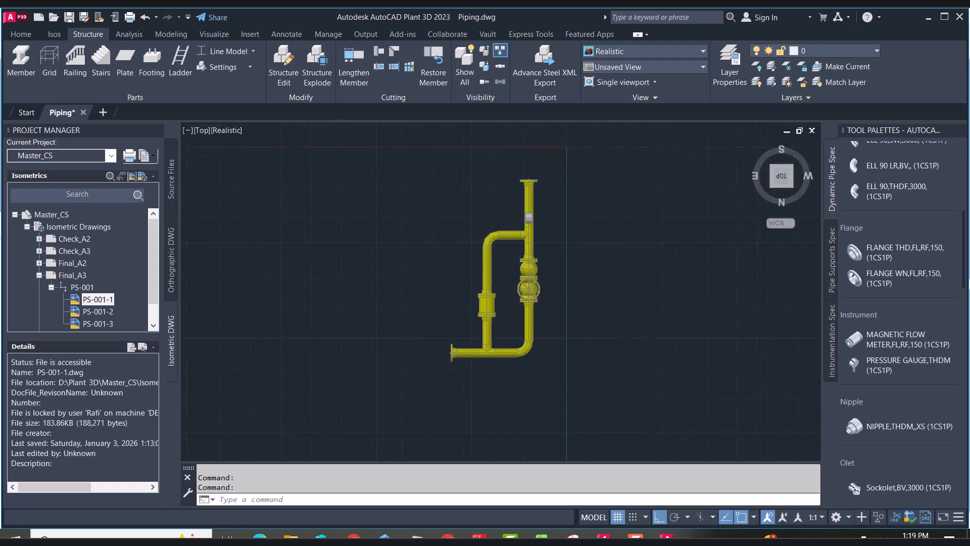
key(Return)
click(418, 171)
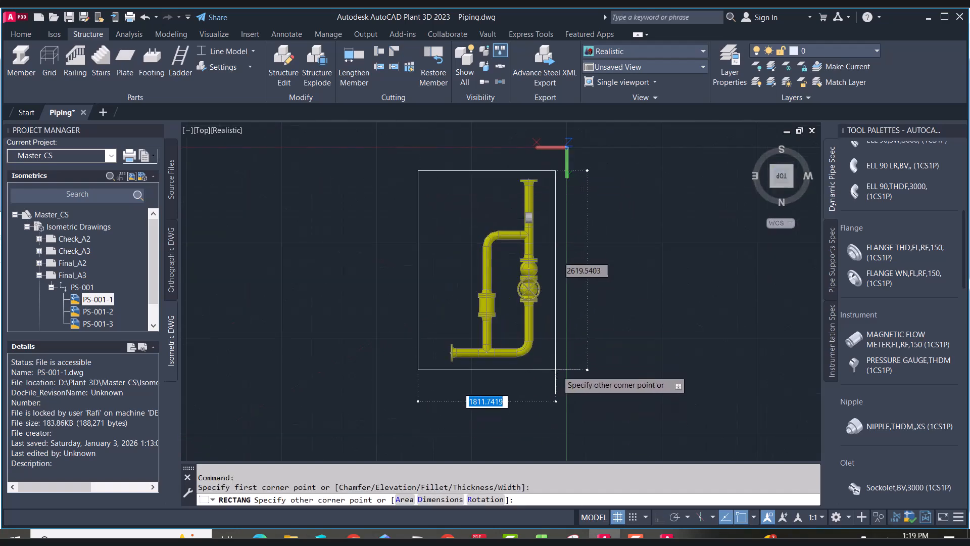
key(Return)
click(578, 334)
click(558, 328)
Stretch the rectangle's top edge slightly upward and measure the length of its left side
click(490, 170)
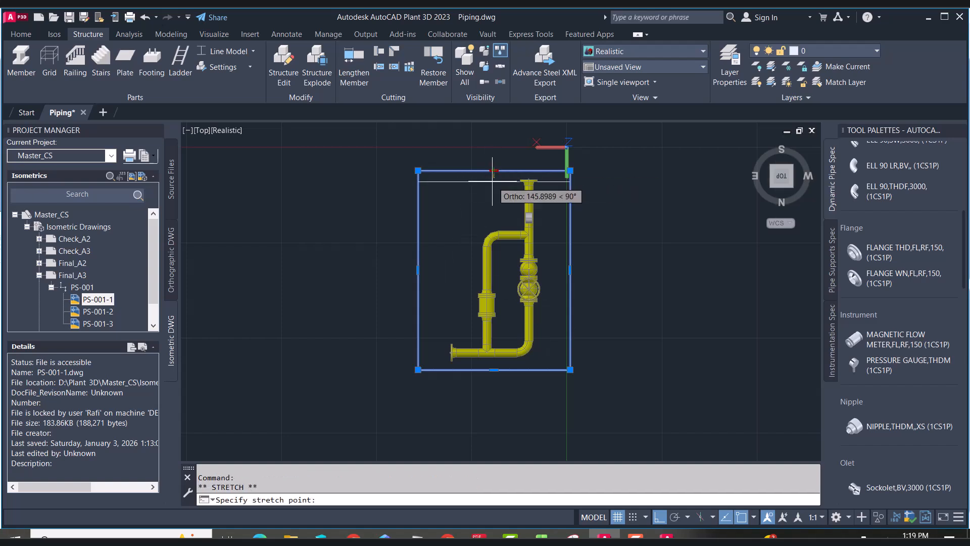
click(491, 161)
text(DI)
key(Return)
click(418, 370)
click(418, 158)
Place a structural member along the rectangle's line using the AISC W8x31 shape
click(21, 60)
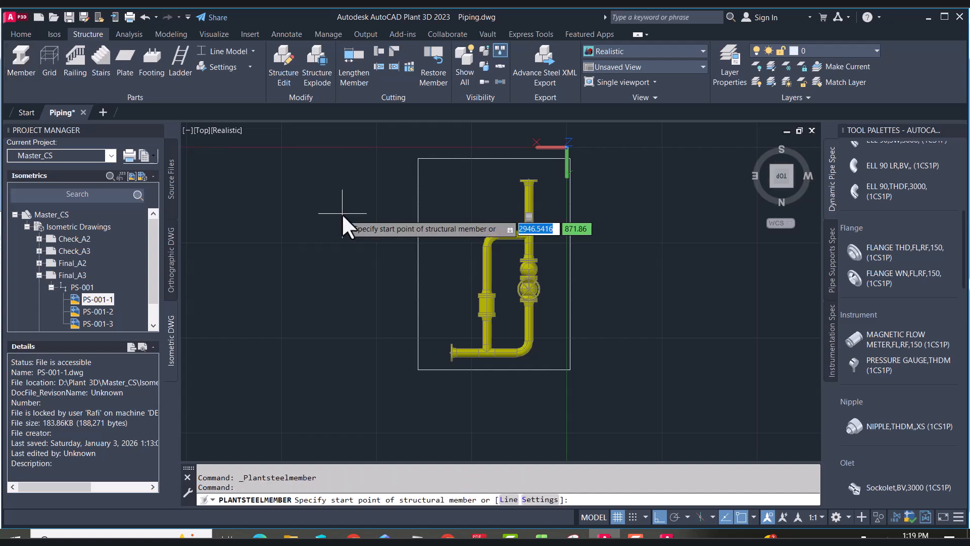
text(L)
key(Return)
click(454, 309)
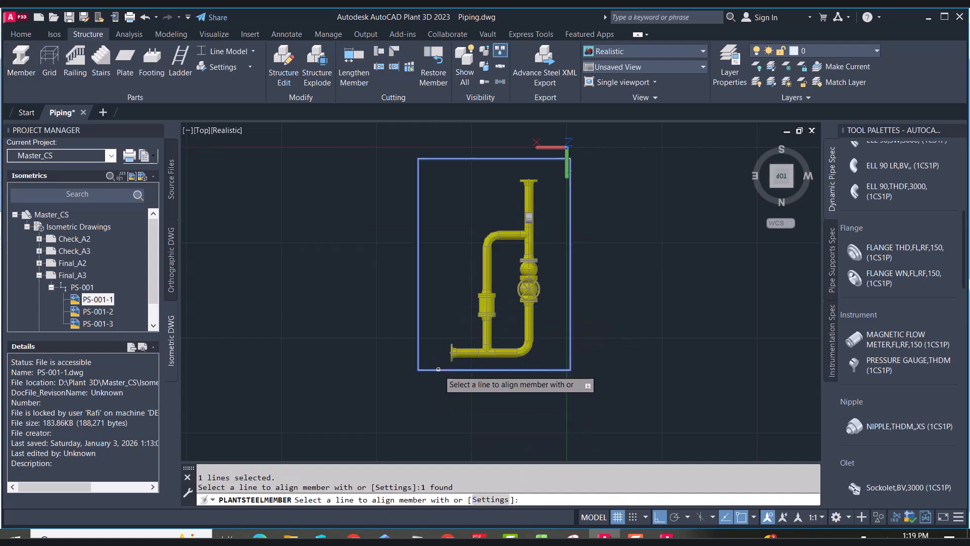
click(490, 499)
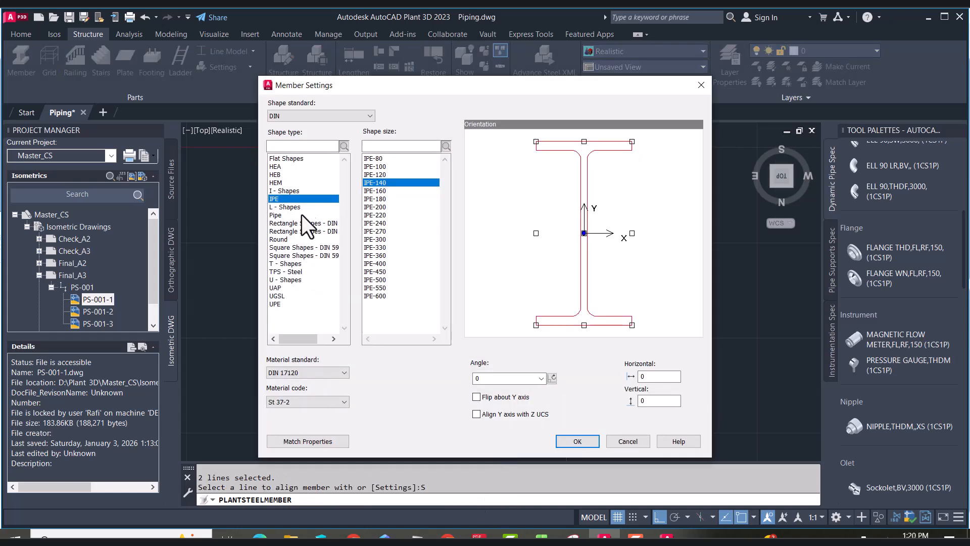
click(280, 168)
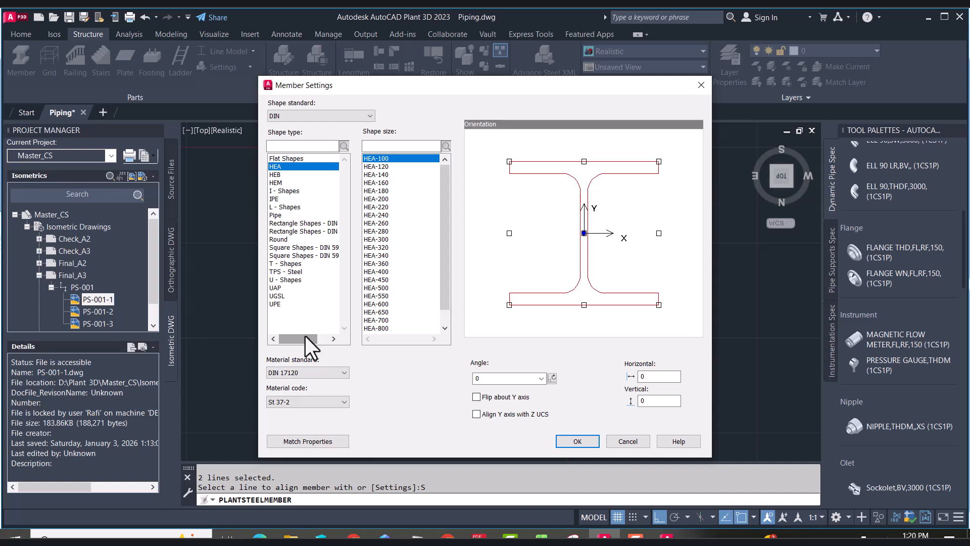
click(364, 116)
click(355, 129)
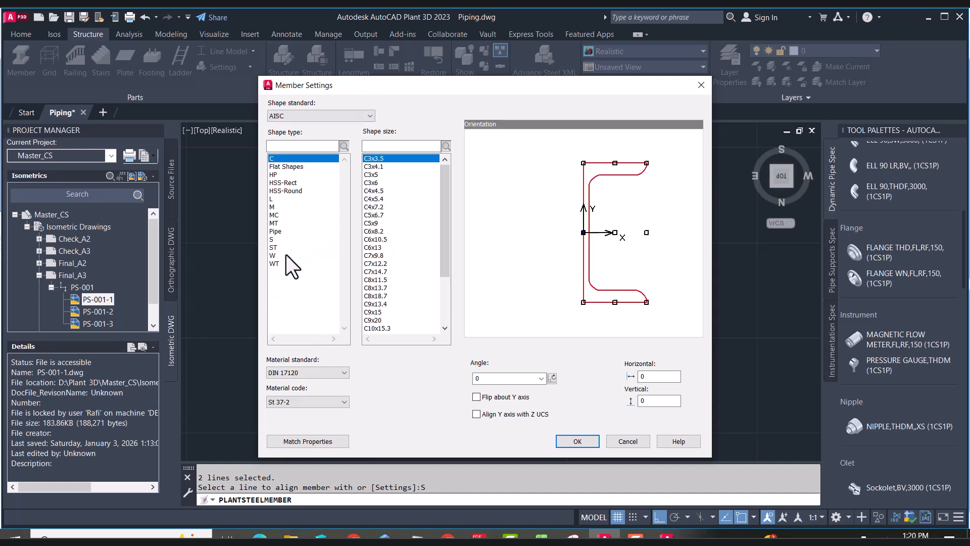
click(289, 255)
click(383, 295)
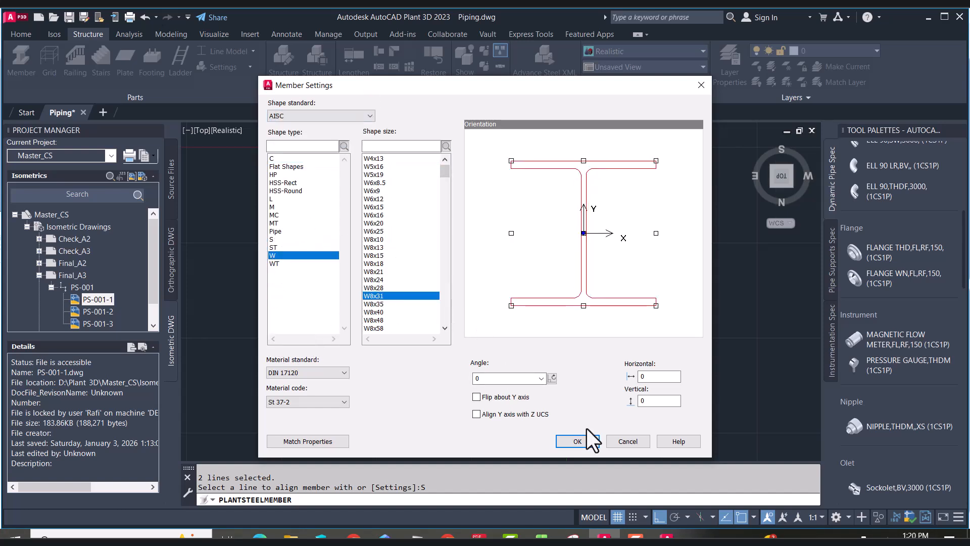
click(578, 441)
right_click(531, 374)
click(531, 374)
click(419, 159)
click(419, 369)
right_click(442, 292)
click(476, 297)
click(772, 188)
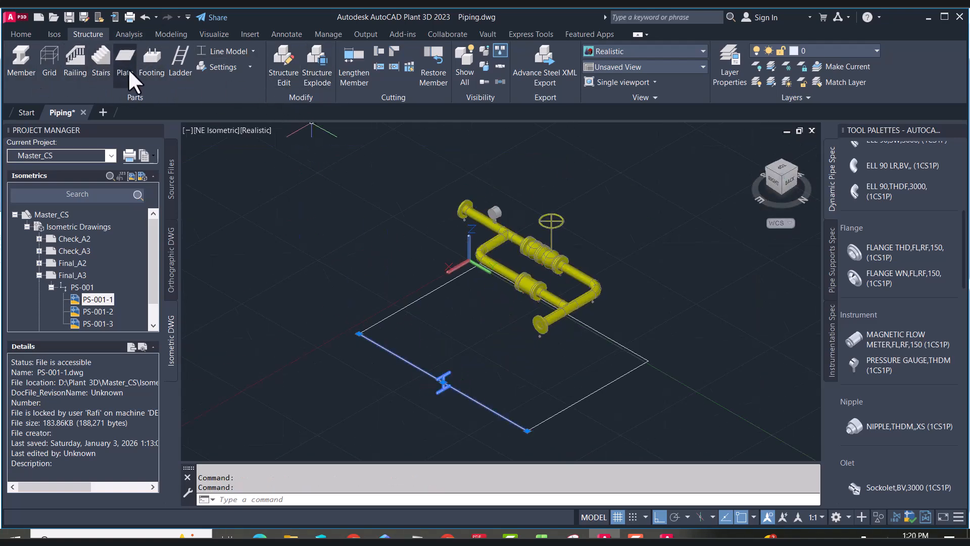
click(27, 34)
click(83, 35)
click(212, 36)
click(178, 35)
click(100, 35)
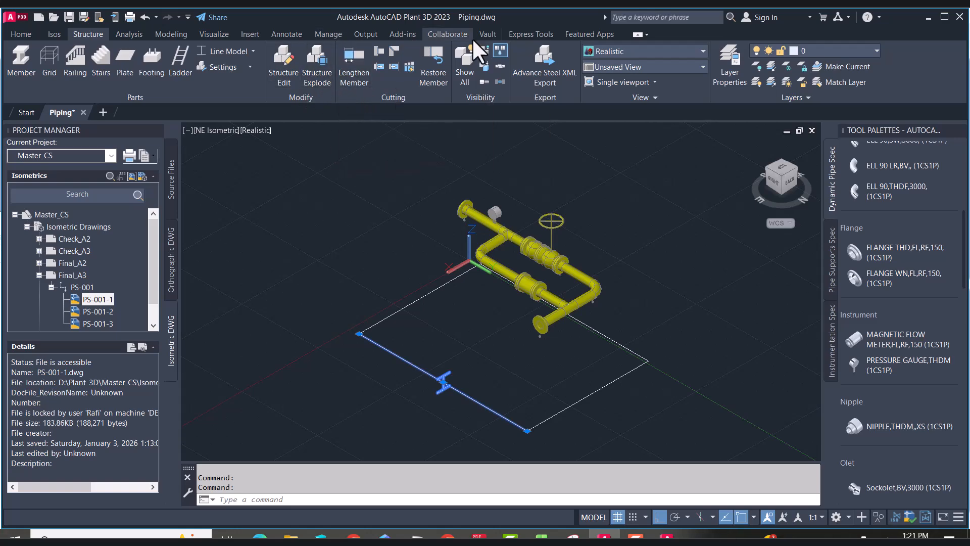
click(287, 34)
click(216, 36)
click(171, 34)
click(88, 34)
Cycle the structural display through Symbol and Outline Model, ending with Shape Model
click(253, 51)
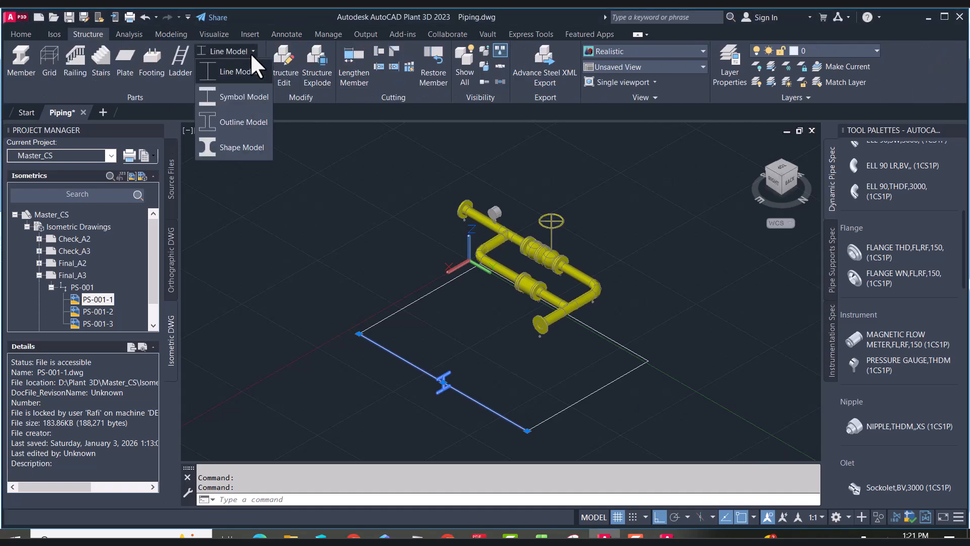
click(248, 93)
scroll(562, 431, up, 5)
key(Escape)
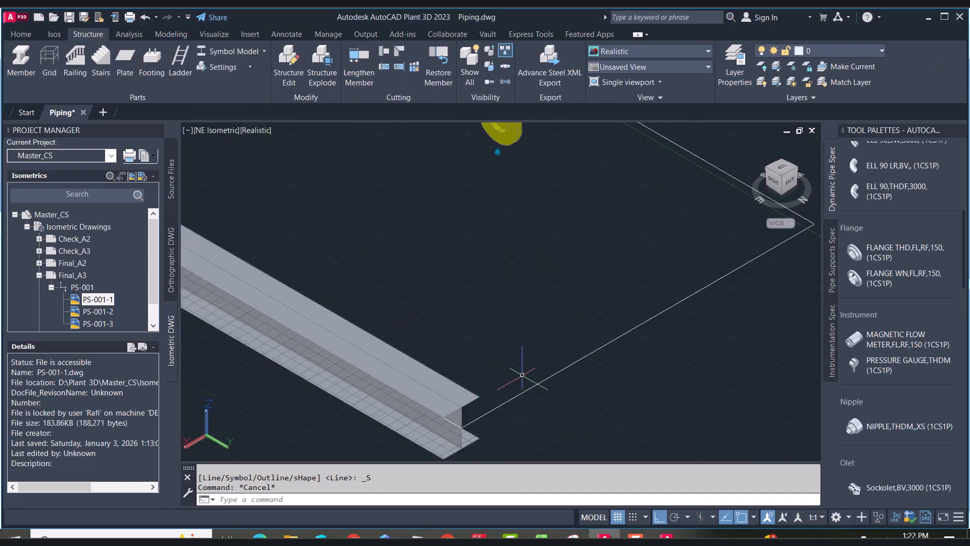
click(389, 348)
click(263, 51)
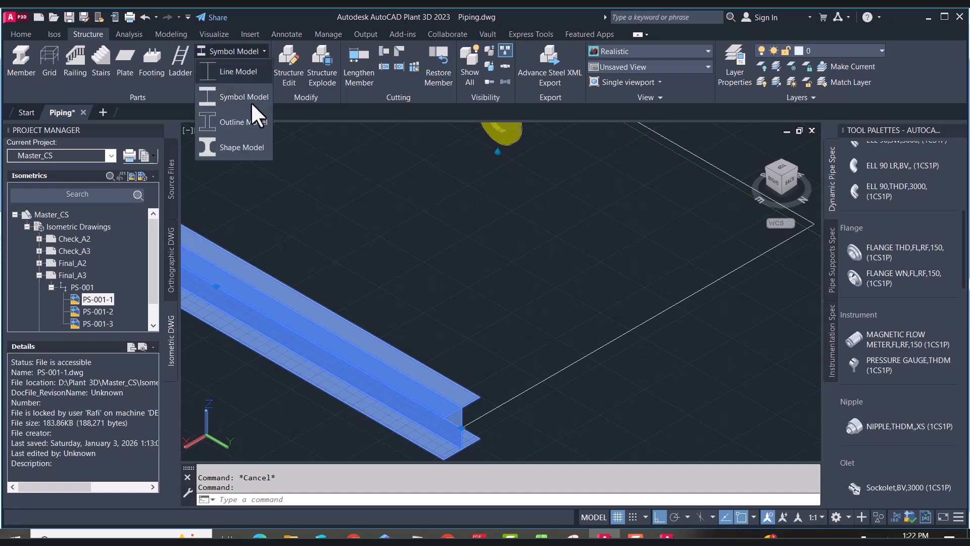
click(243, 118)
click(263, 51)
click(242, 145)
key(Escape)
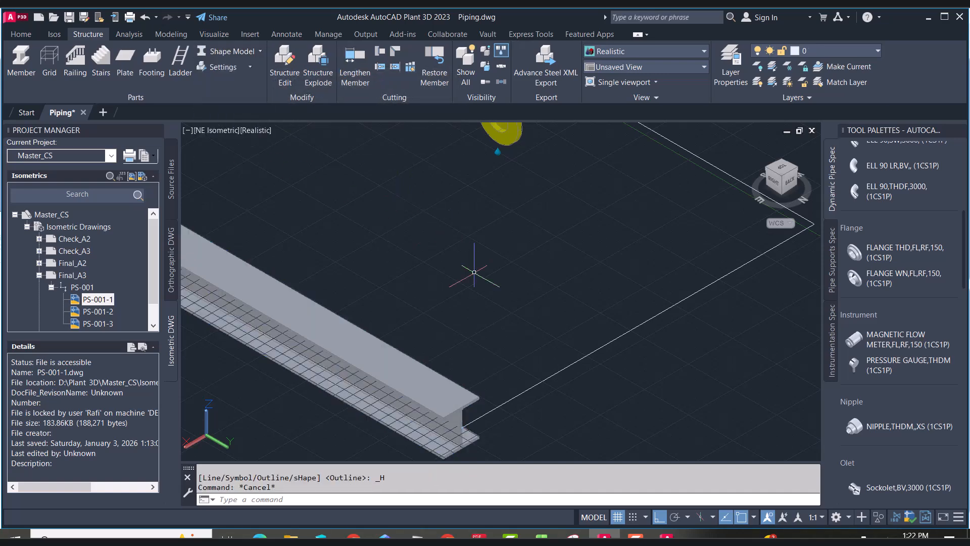
Draw a second steel member from the first member's end along the adjacent rectangle edge
middle_drag(460, 453, 474, 335)
scroll(475, 334, up, 2)
click(471, 331)
click(21, 61)
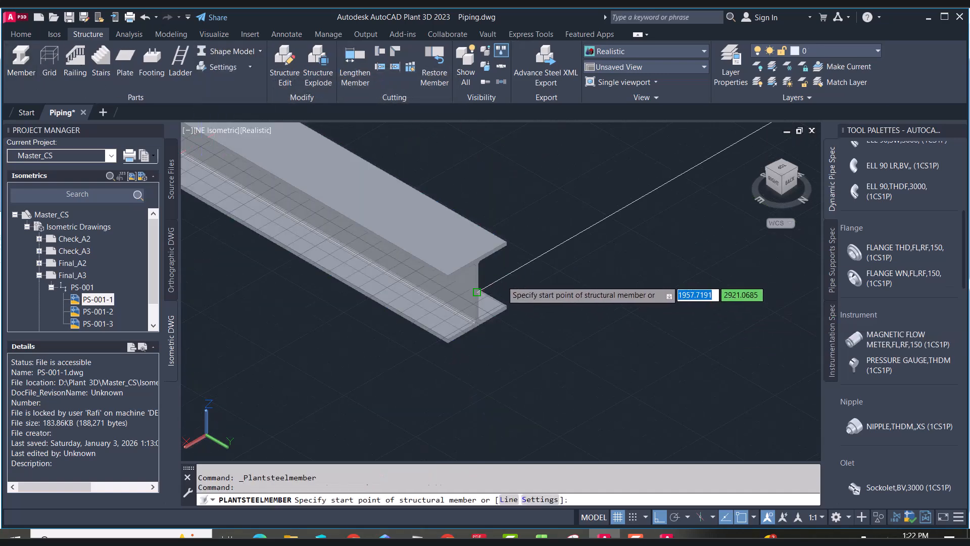
click(480, 291)
scroll(481, 292, down, 4)
middle_drag(480, 292, 337, 374)
click(593, 226)
key(Return)
Move the second member along Y, snapping to an endpoint, to align it with the first member
scroll(331, 385, up, 5)
click(423, 278)
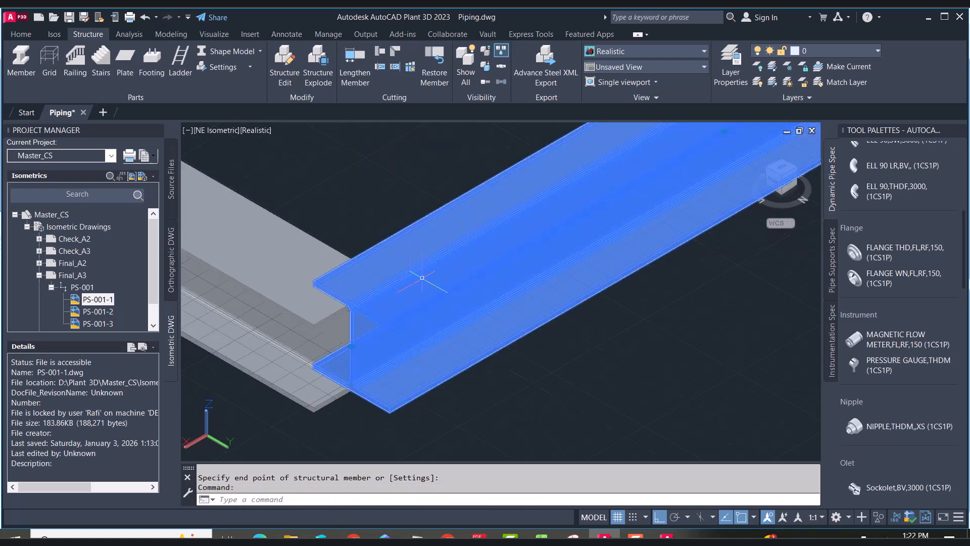
text(m)
key(Return)
scroll(392, 358, up, 4)
scroll(420, 223, up, 3)
text(END)
key(Return)
click(400, 231)
text(.Y)
key(Return)
scroll(402, 231, down, 5)
click(370, 226)
scroll(313, 379, down, 6)
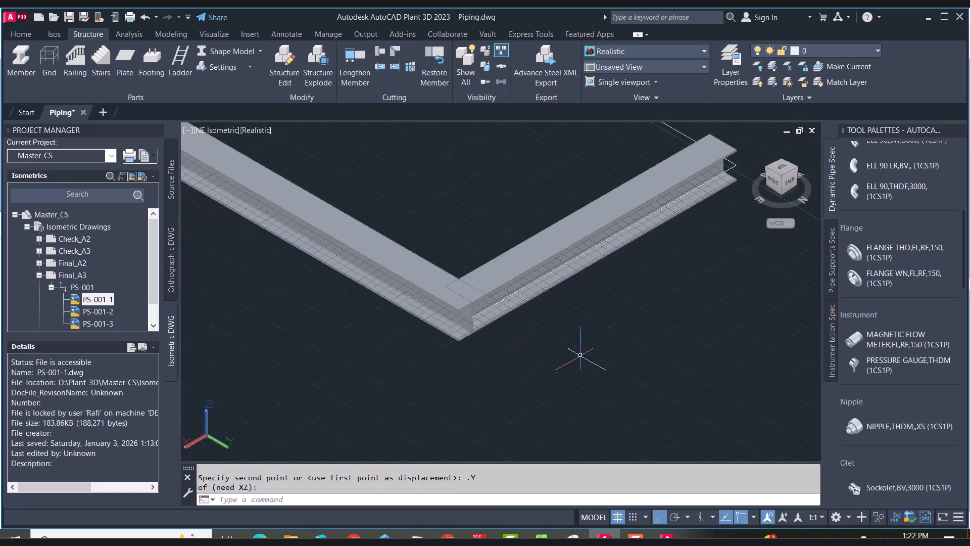
Add a third steel member along the next edge of the rectangle
scroll(582, 358, down, 4)
scroll(626, 258, up, 3)
scroll(514, 289, down, 3)
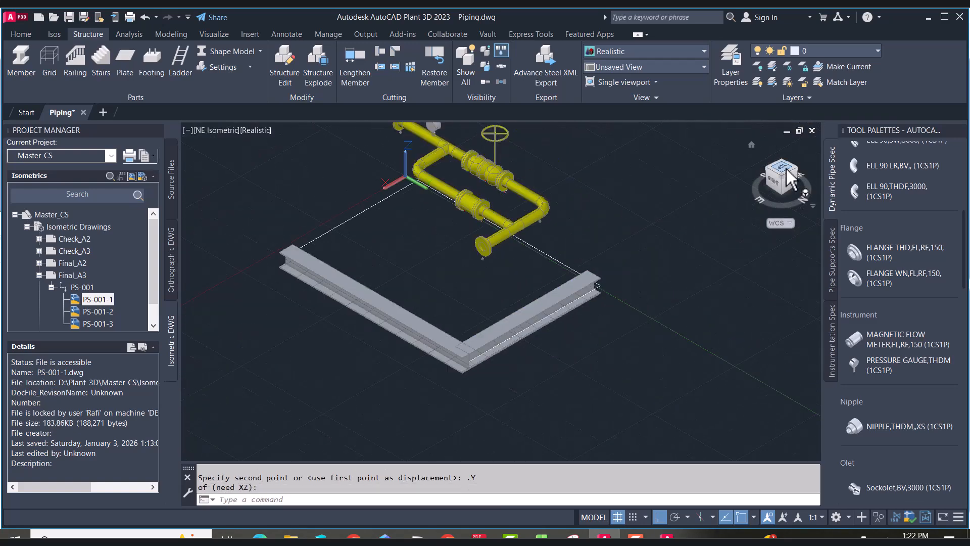
click(28, 58)
scroll(600, 287, up, 6)
click(606, 275)
scroll(606, 275, down, 5)
click(398, 154)
right_click(374, 179)
click(388, 188)
Add a fourth steel member to close the rectangular frame
click(20, 58)
scroll(352, 164, up, 3)
click(420, 142)
click(223, 256)
scroll(295, 214, up, 3)
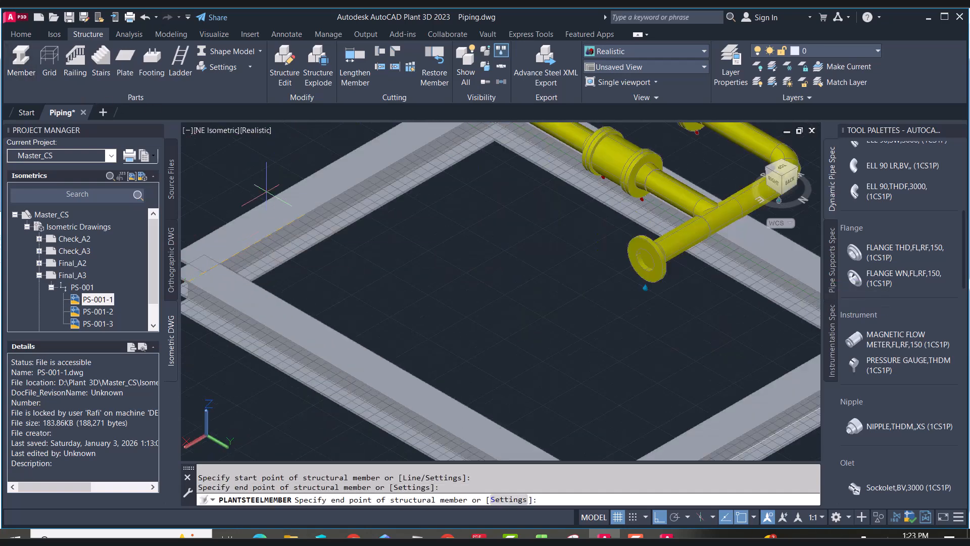
right_click(266, 191)
click(281, 198)
Move the fourth member along Y in top view to line it up with the frame corner
click(782, 167)
scroll(388, 374, up, 3)
click(384, 373)
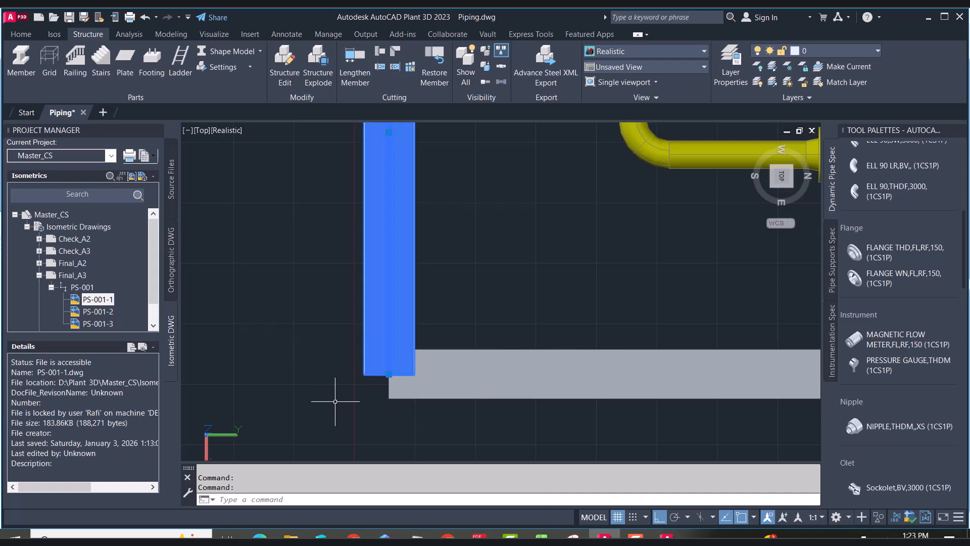
text(m)
key(Return)
scroll(335, 402, up, 3)
click(414, 329)
text(.y)
key(Return)
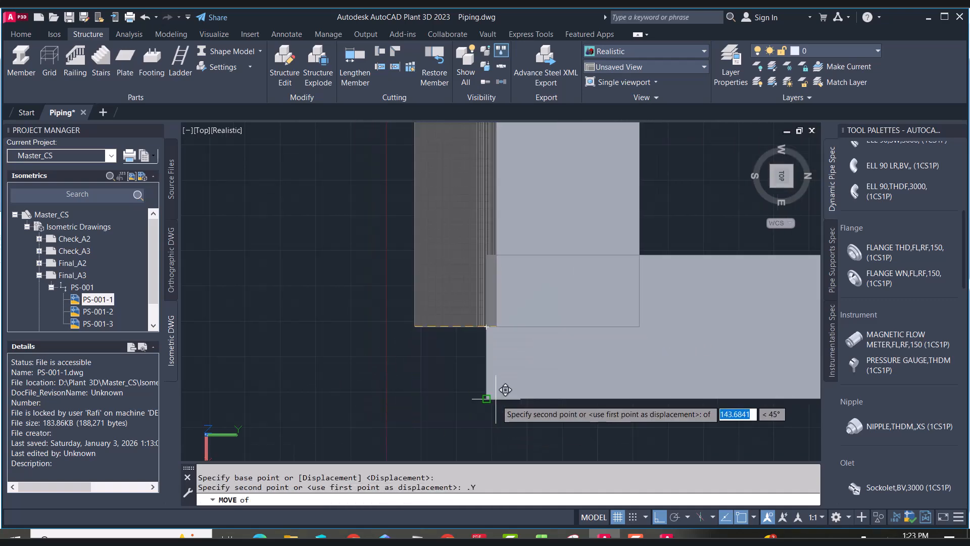
click(498, 402)
click(791, 188)
key(Escape)
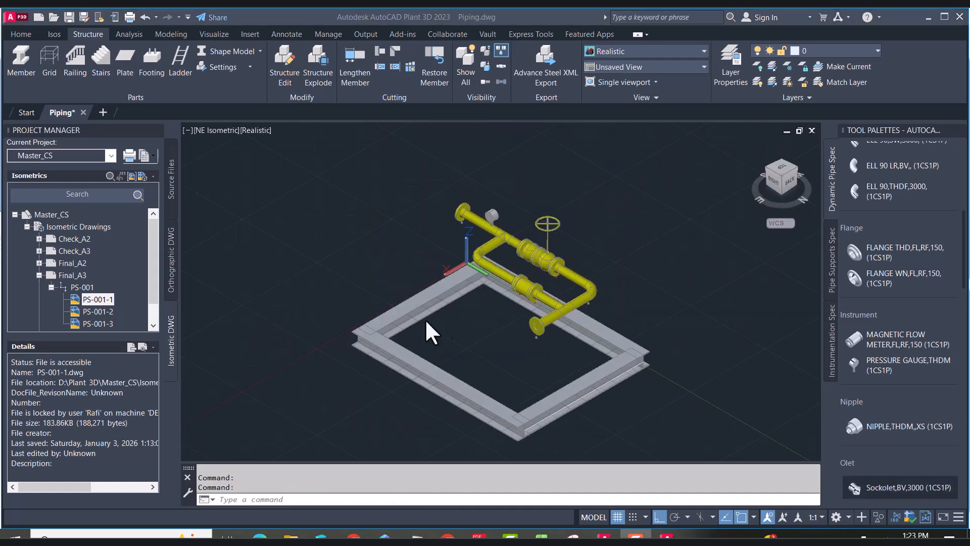
Copy a frame member to create a parallel inner beam across the frame
text(co)
key(Return)
scroll(371, 335, up, 8)
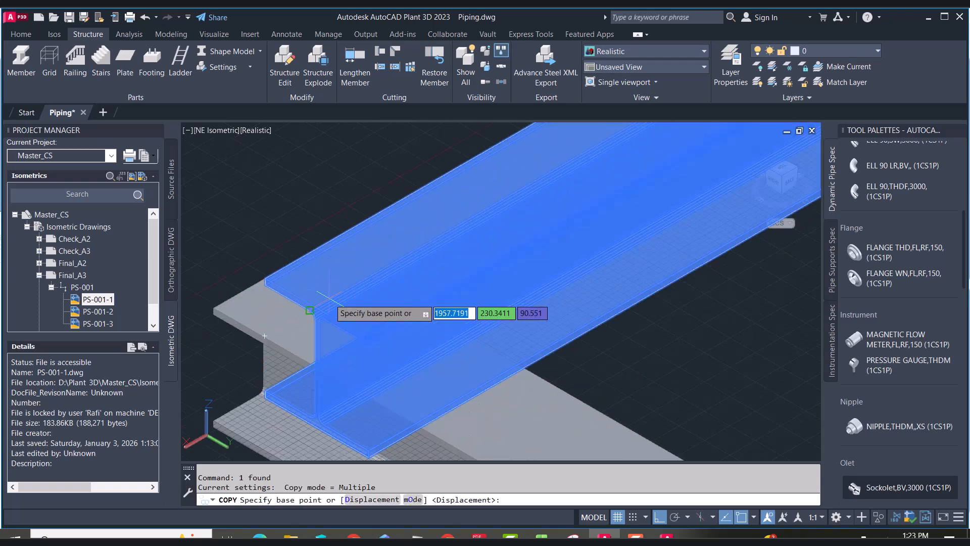
click(317, 307)
key(Return)
scroll(306, 327, down, 7)
scroll(546, 273, up, 3)
click(655, 211)
scroll(609, 226, down, 7)
click(685, 332)
scroll(631, 207, up, 5)
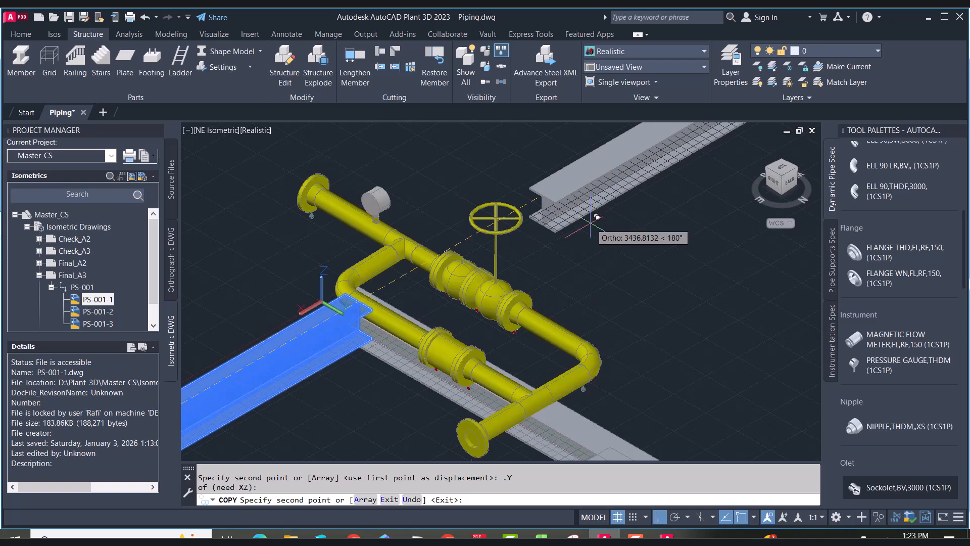
right_click(316, 251)
click(327, 256)
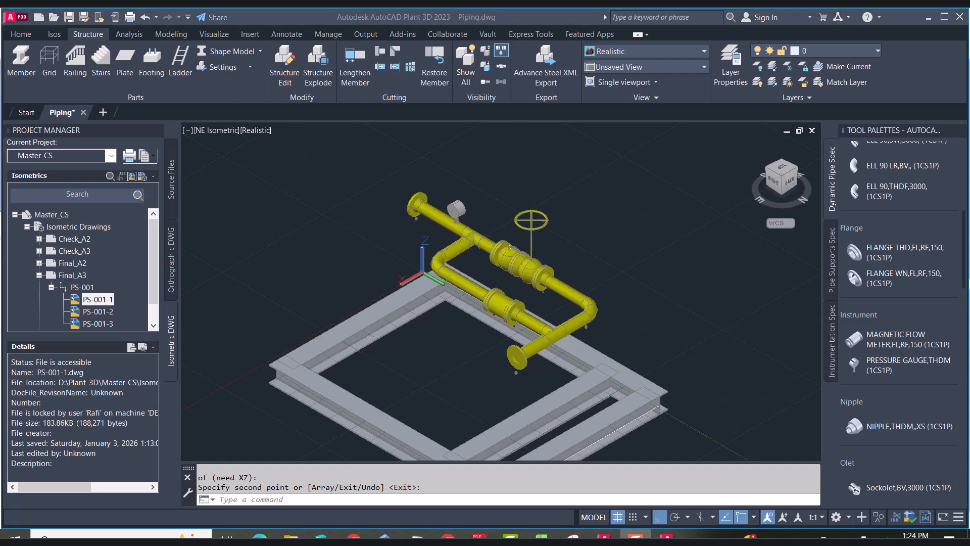
Cut the intersecting frame members against each other using the Both option
scroll(563, 194, down, 3)
click(379, 51)
click(450, 336)
scroll(449, 334, up, 5)
scroll(446, 318, down, 4)
click(430, 269)
click(380, 51)
click(448, 333)
click(431, 275)
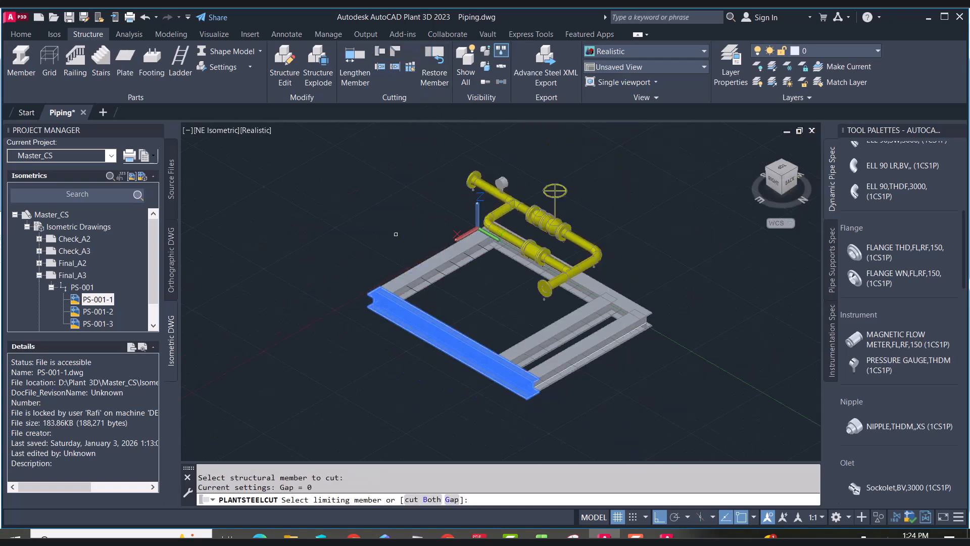
click(431, 503)
right_click(386, 258)
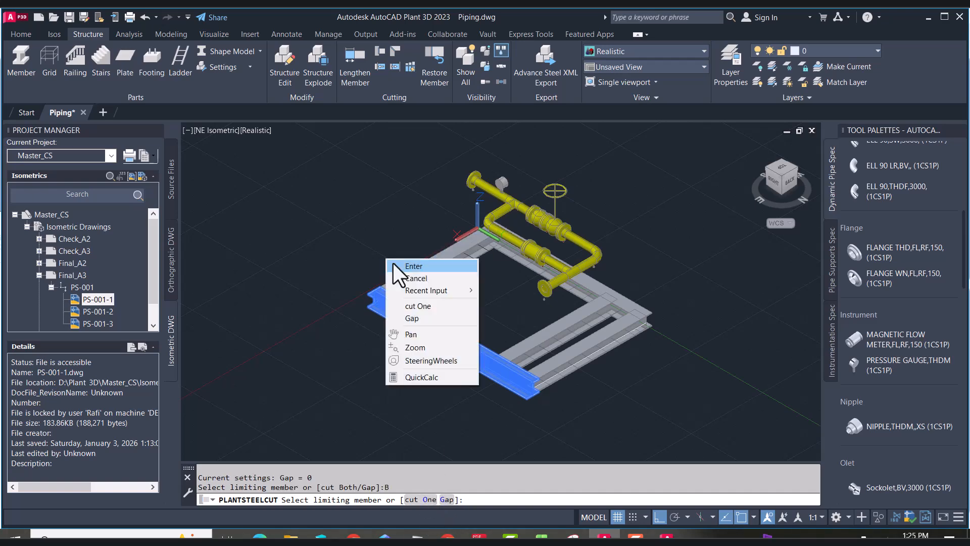
click(394, 265)
scroll(387, 284, up, 5)
scroll(488, 293, down, 5)
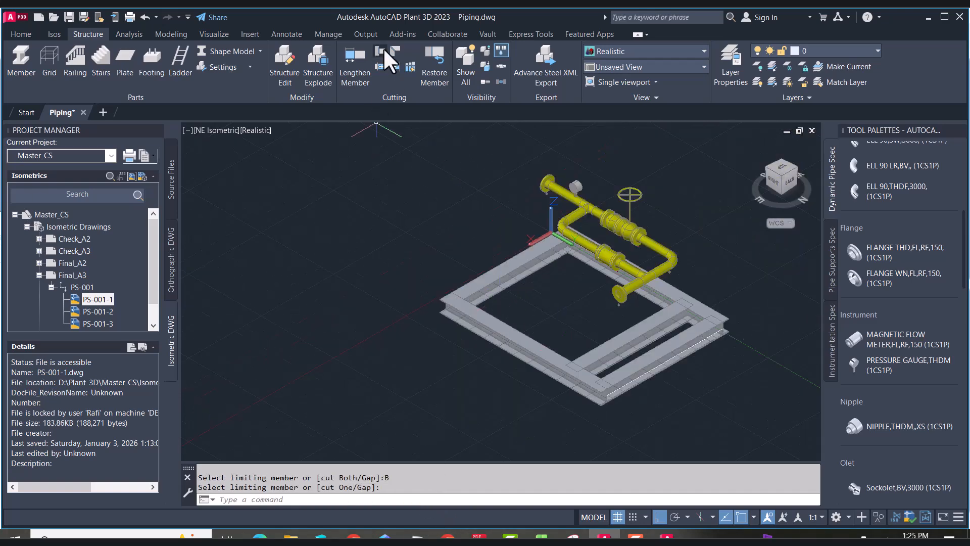
Set the cut-back gap to 10 and cut the inner beam against the frame member
click(384, 50)
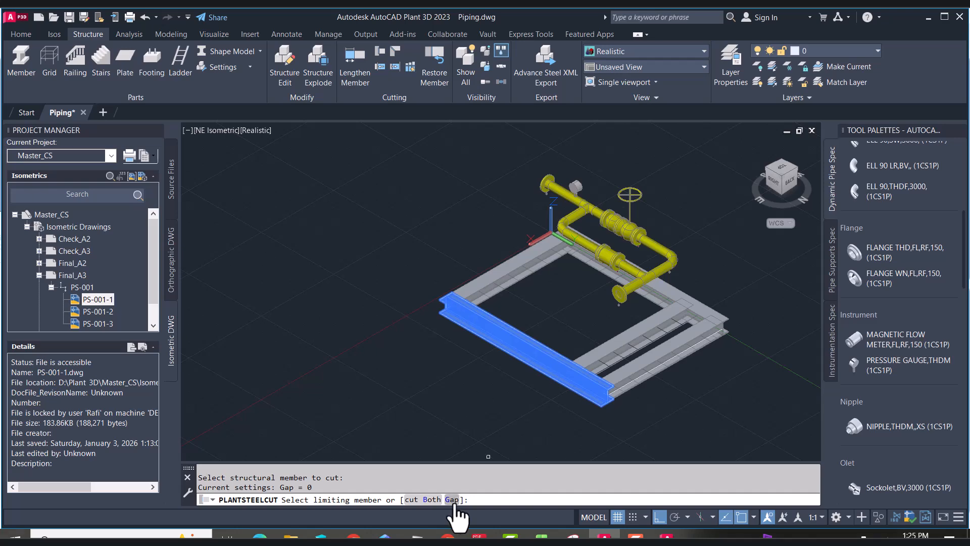
click(453, 503)
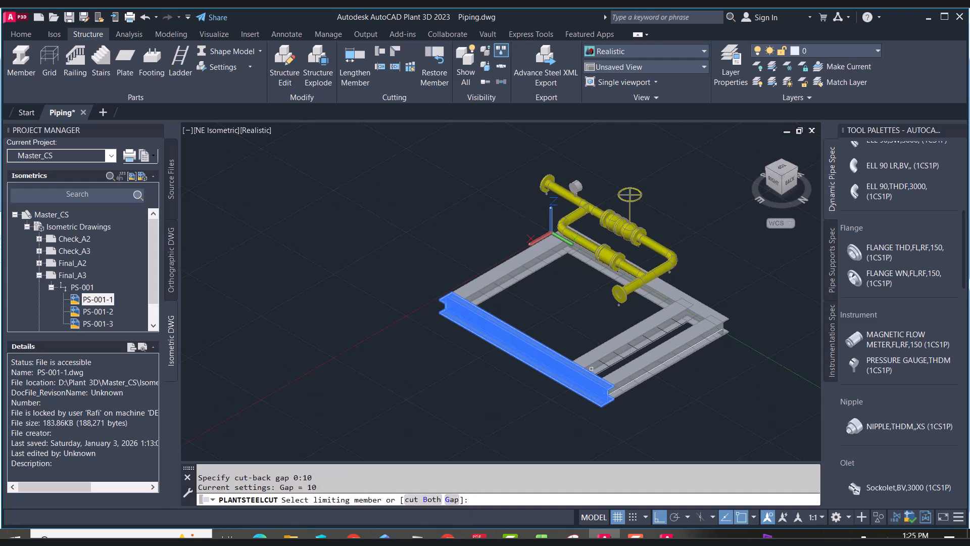
scroll(583, 370, up, 8)
click(380, 51)
click(412, 281)
click(609, 319)
key(Escape)
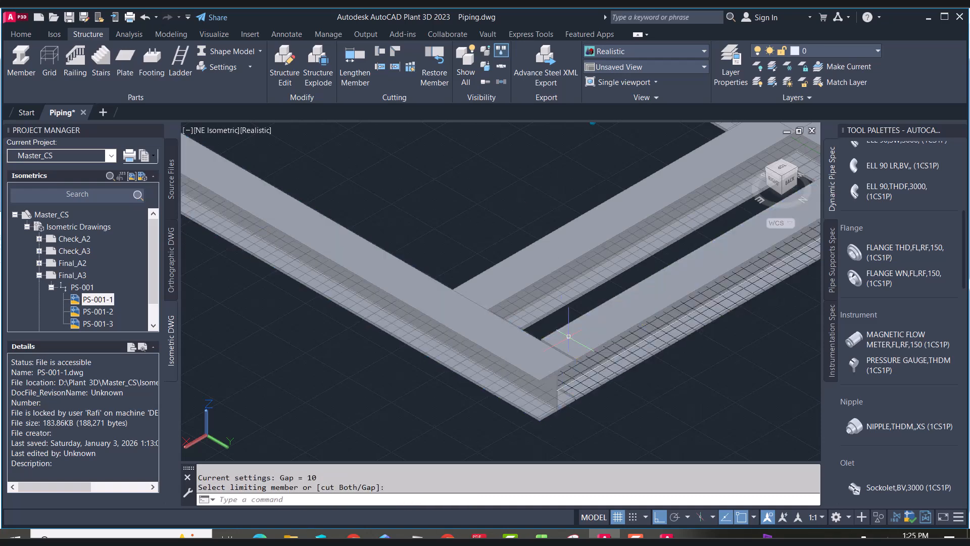
Insert a Clamped Stanchion pipe support on the pipe run near the lower elbow
middle_drag(769, 257, 741, 233)
text(ORB)
key(Return)
mouse_move(639, 354)
mouse_down()
mouse_move(600, 312)
mouse_move(647, 369)
mouse_up()
scroll(647, 369, down, 5)
scroll(699, 223, up, 4)
right_click(700, 221)
click(703, 227)
click(21, 34)
click(542, 151)
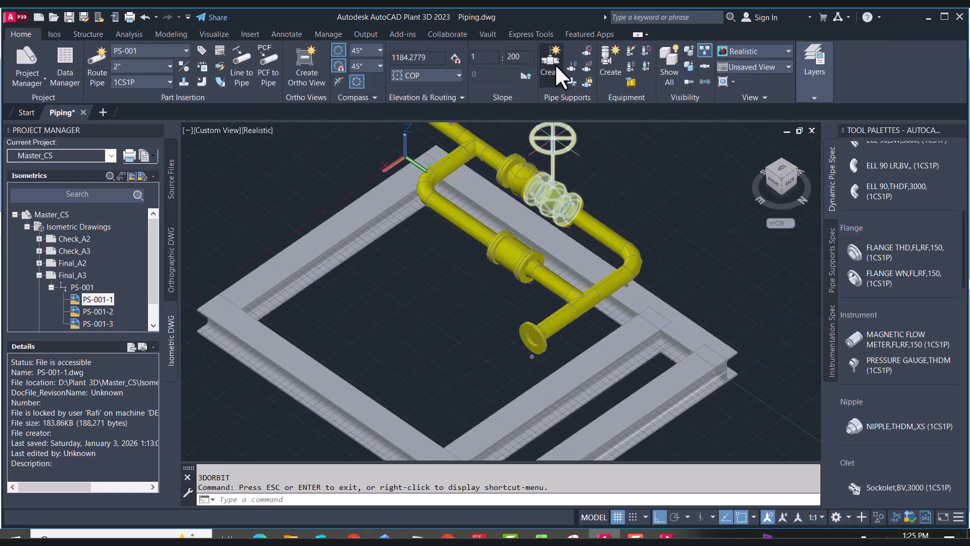
click(558, 65)
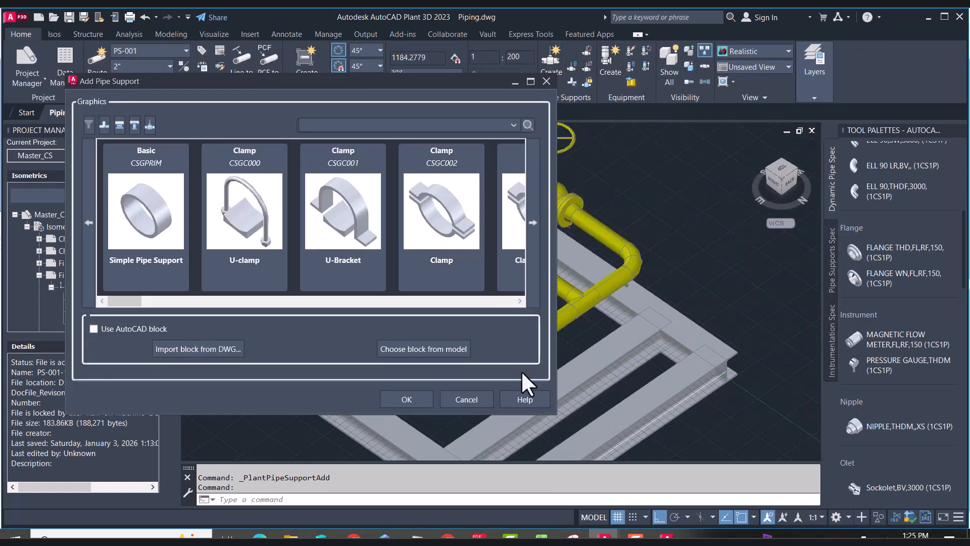
click(519, 300)
click(520, 300)
click(519, 300)
click(520, 300)
click(520, 300)
click(520, 300)
click(520, 300)
click(519, 301)
click(519, 300)
click(520, 300)
click(520, 301)
click(519, 300)
click(520, 300)
click(520, 300)
click(520, 300)
click(348, 214)
click(152, 215)
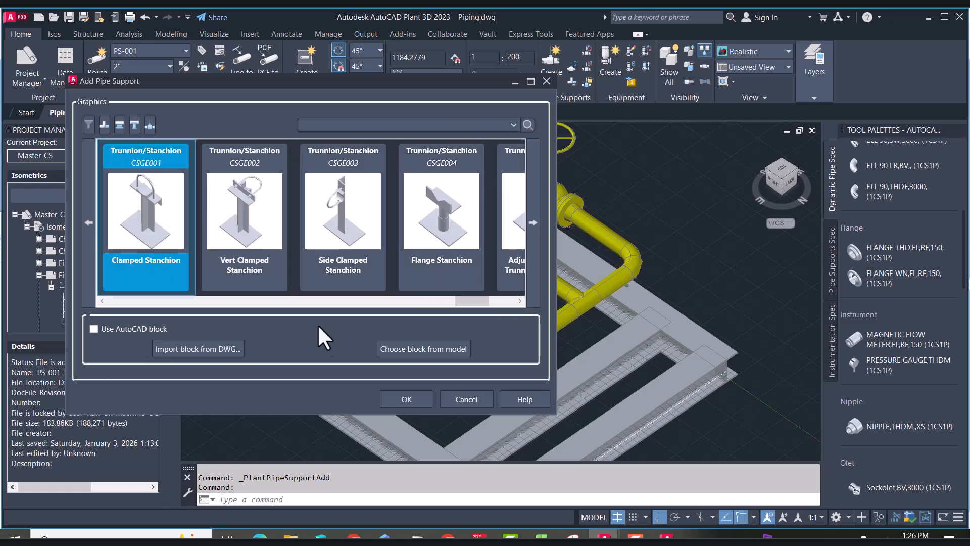
click(407, 399)
scroll(622, 328, up, 3)
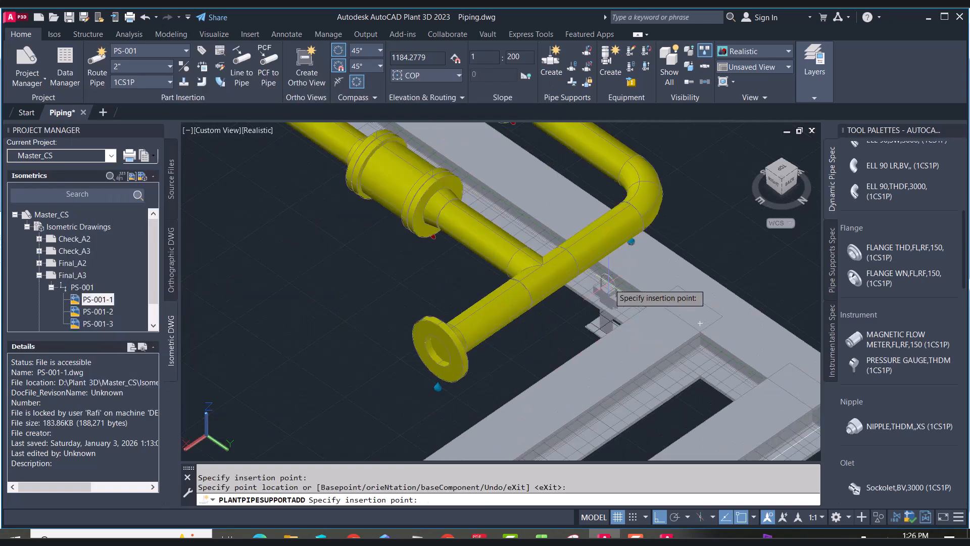
scroll(503, 303, down, 2)
click(503, 268)
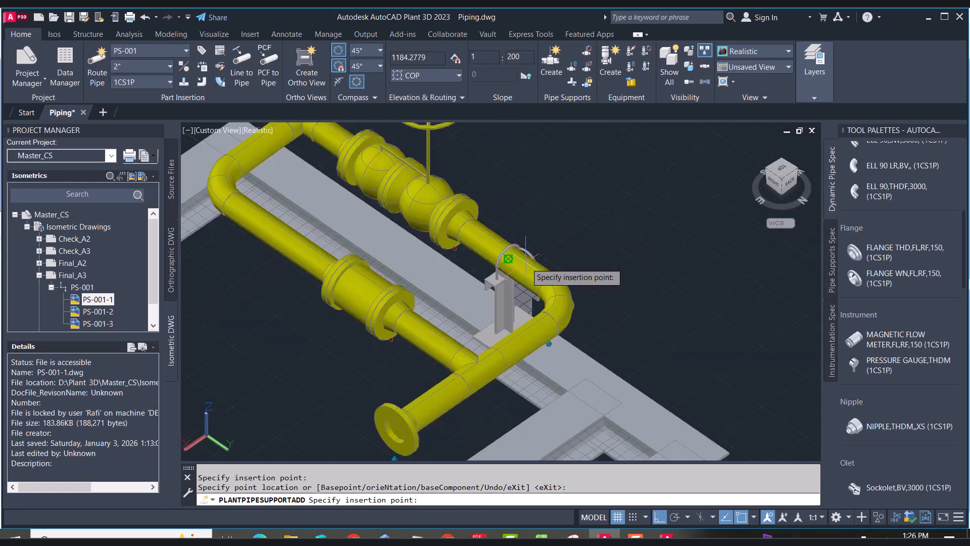
scroll(516, 318, down, 2)
key(Escape)
Move the piping and stanchion vertically in back view so the stanchion base sits on the frame beam's top
click(793, 184)
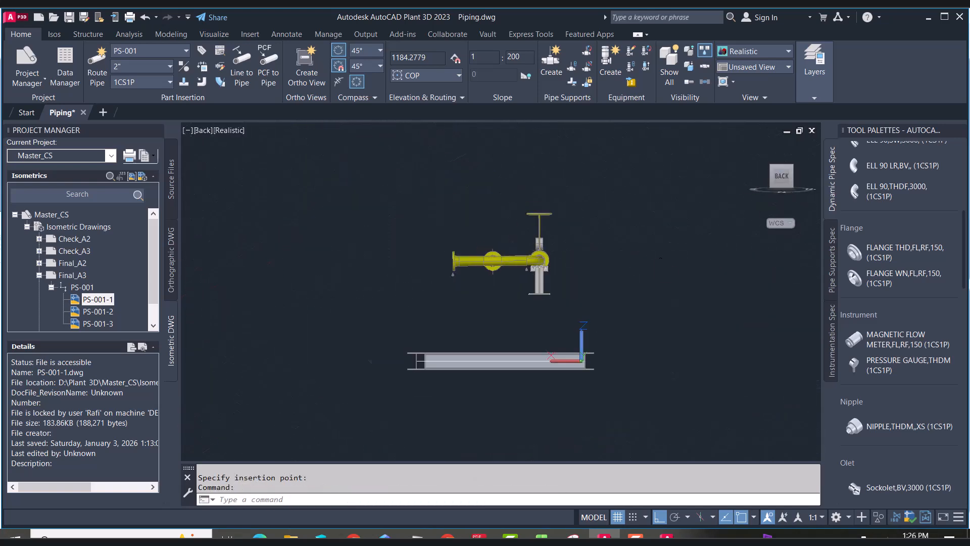
click(375, 142)
click(613, 314)
text(m)
key(Return)
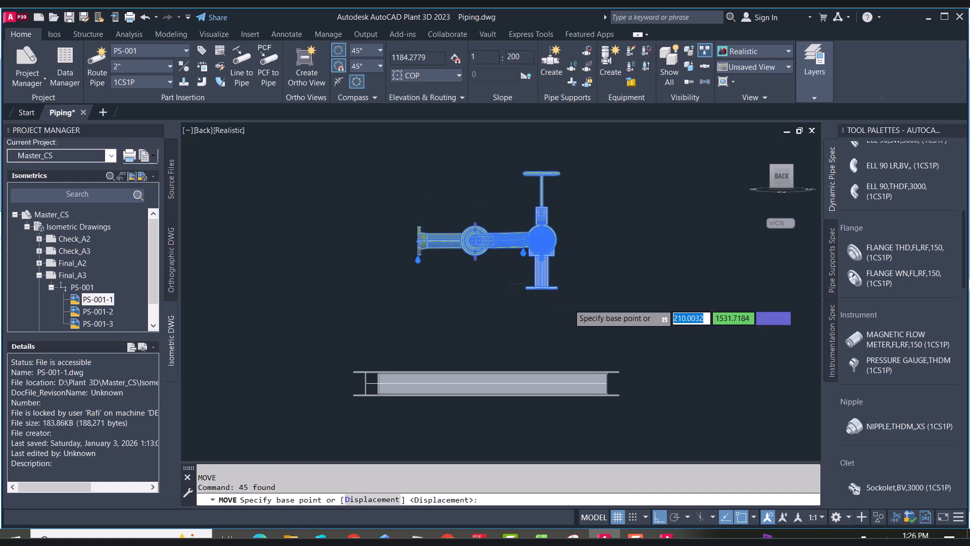
scroll(561, 299, up, 6)
click(543, 257)
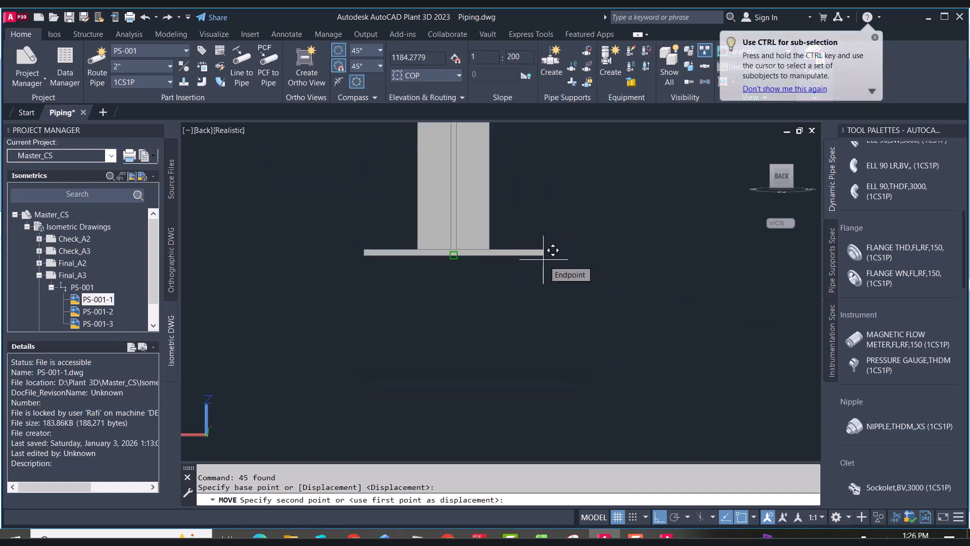
text(.z)
key(Return)
scroll(553, 252, down, 3)
scroll(635, 384, up, 4)
click(639, 357)
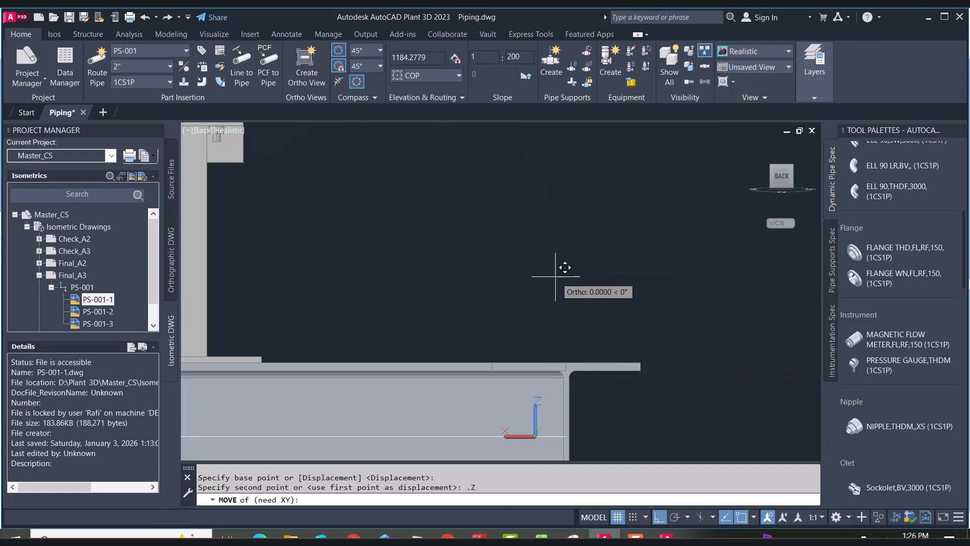
text(0)
key(Return)
scroll(555, 269, down, 5)
click(775, 170)
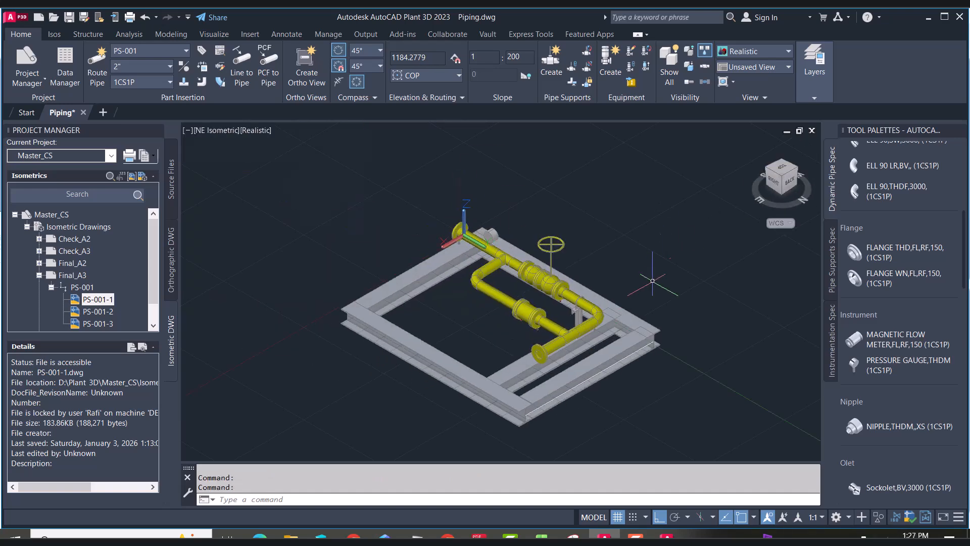
Assign the tag PS-01 to the stanchion support
shift+middle_drag(668, 283, 559, 341)
scroll(501, 309, up, 5)
double_click(501, 310)
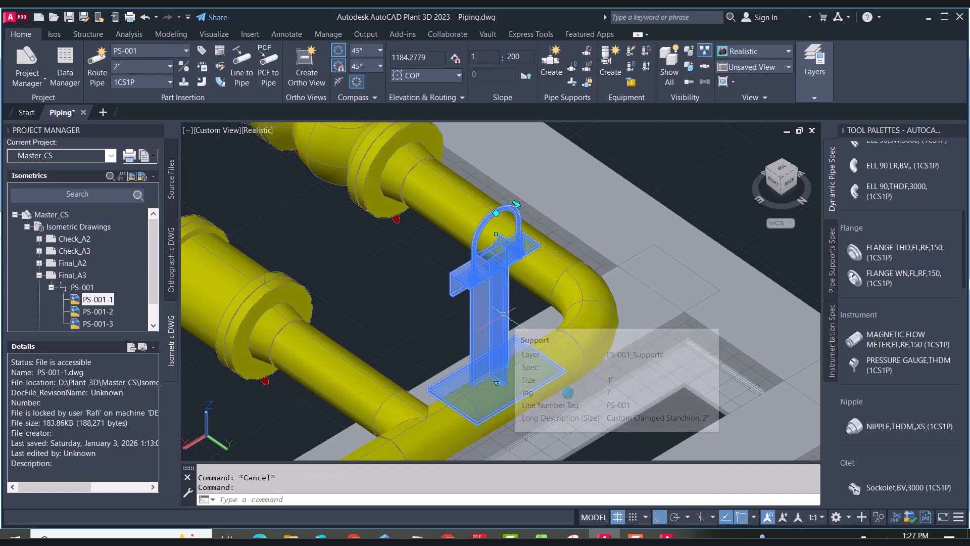
click(314, 303)
click(456, 302)
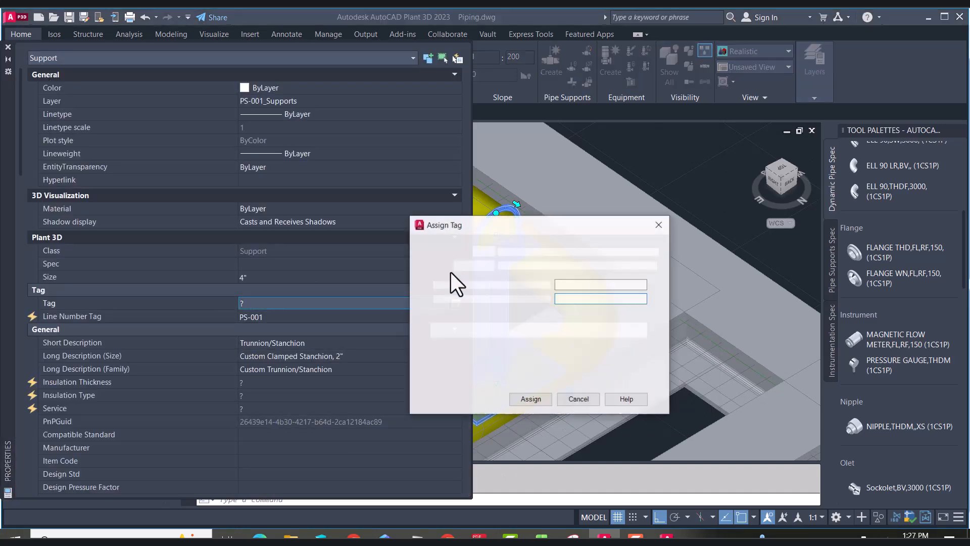
text(PS-01)
click(531, 398)
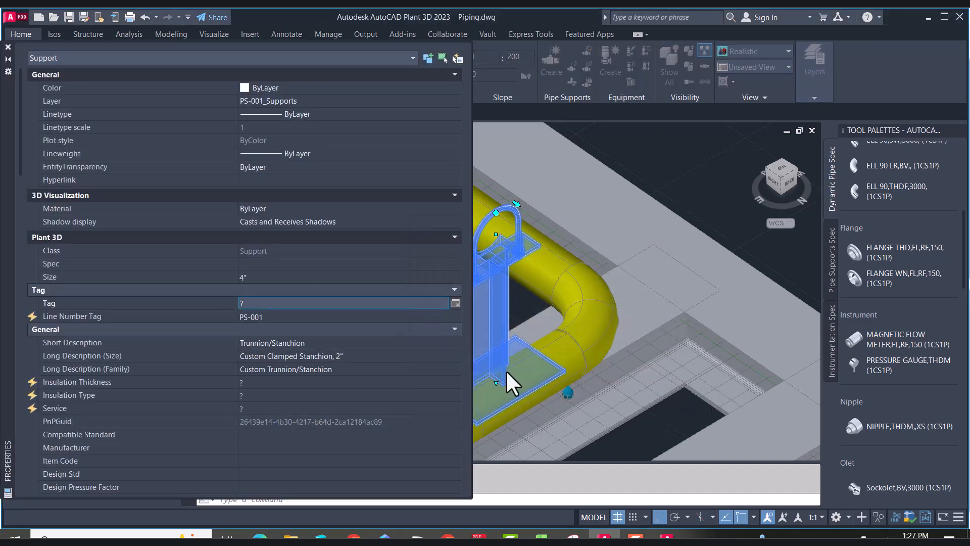
Set the support's long description (family) to TEE SUPPORT
click(303, 358)
click(350, 373)
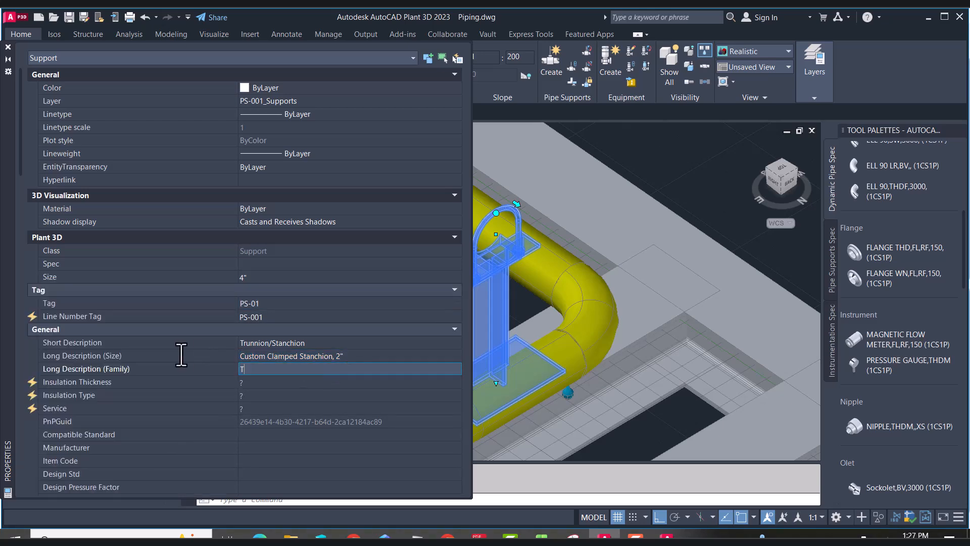
text(TEE SUPPORT)
key(Return)
scroll(384, 349, down, 5)
scroll(354, 335, down, 3)
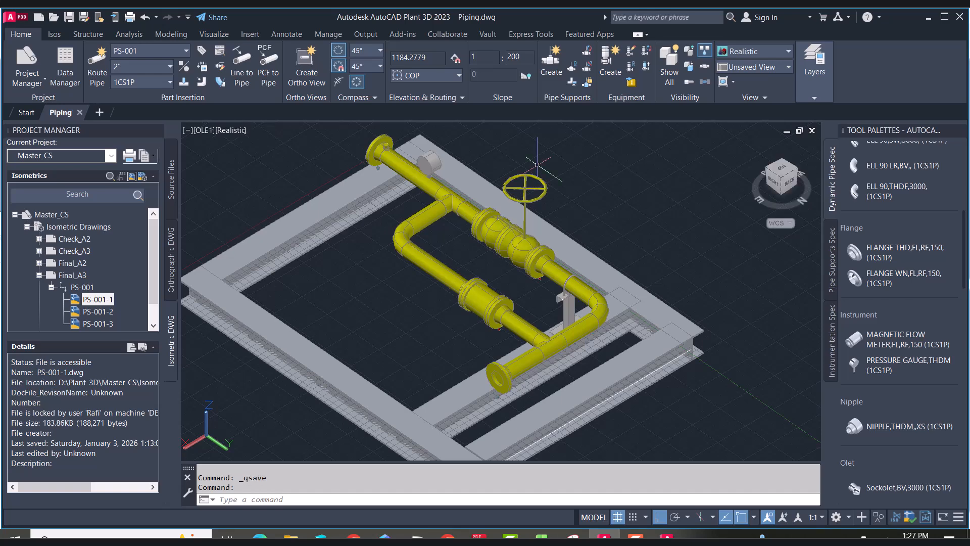
Create a new orthographic drawings folder named SKID-1 in the project
scroll(402, 288, down, 5)
scroll(397, 285, up, 2)
click(783, 168)
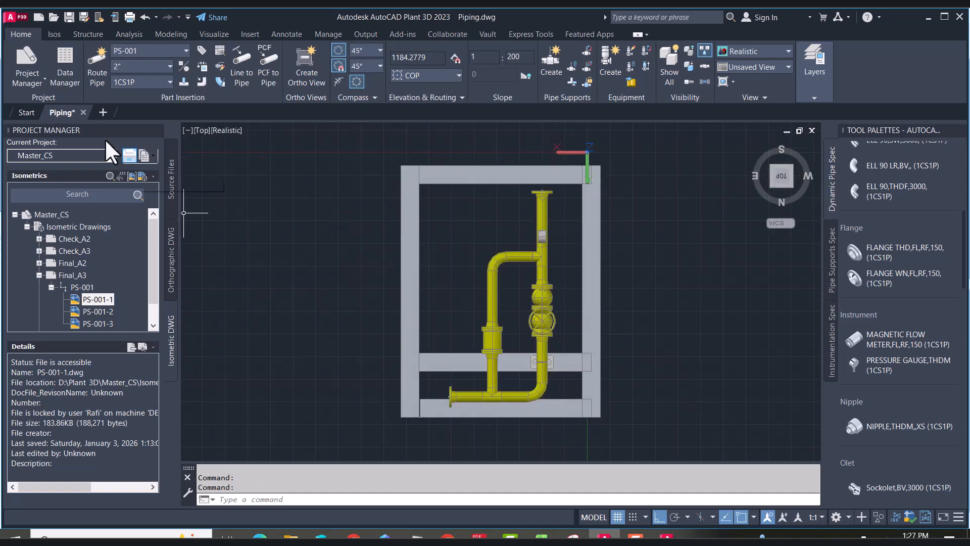
click(174, 264)
click(57, 224)
click(60, 216)
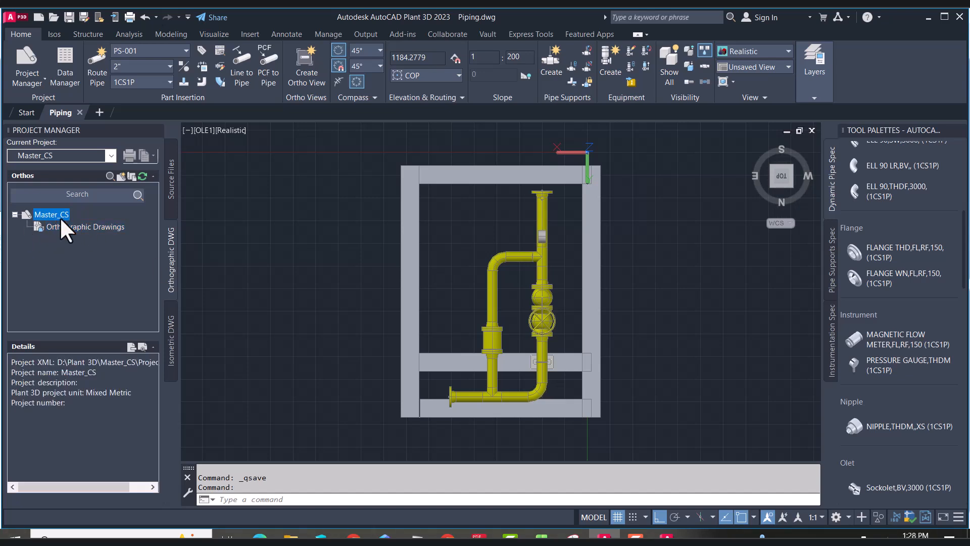
right_click(60, 216)
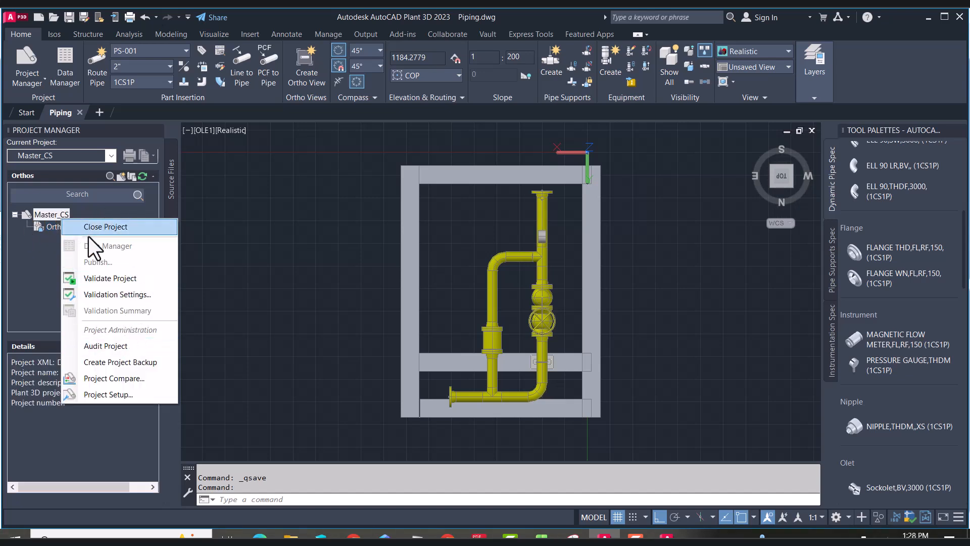
click(72, 227)
right_click(73, 229)
click(108, 244)
text(SKID-1)
key(Return)
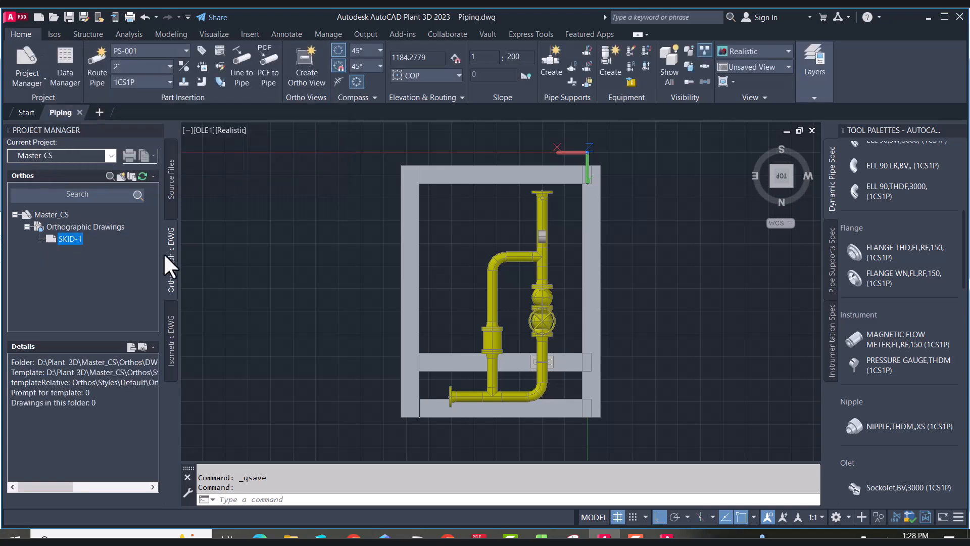
Create a new ortho drawing named SKID-1-GA in the SKID-1 folder
right_click(69, 240)
click(87, 262)
text(-GA)
click(354, 332)
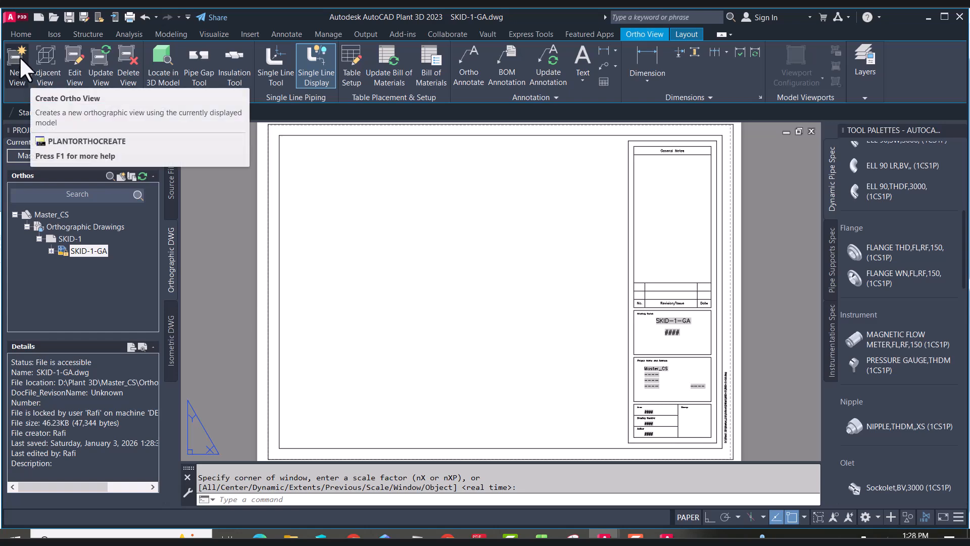
Start a new ortho view of the Piping model from the SKID-1-GA drawing
click(678, 33)
click(654, 34)
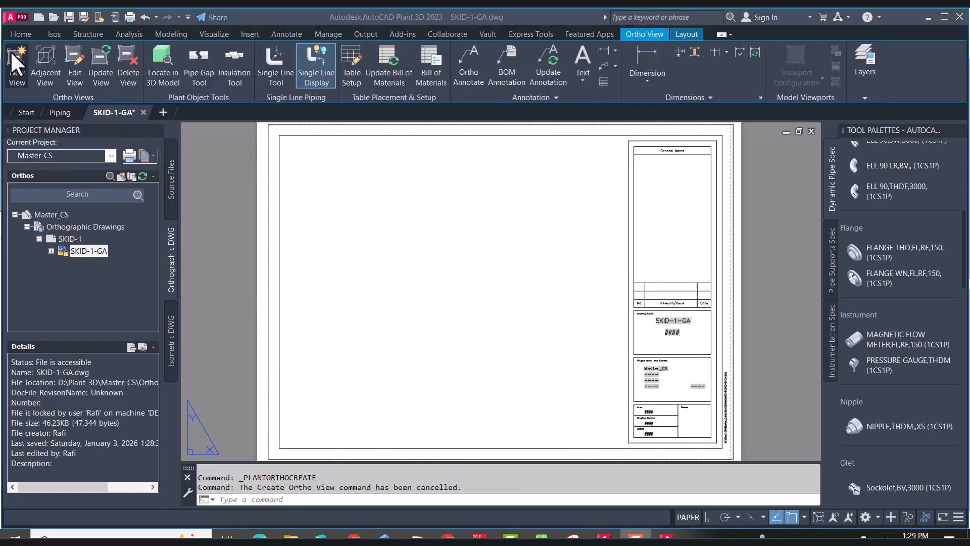
click(17, 68)
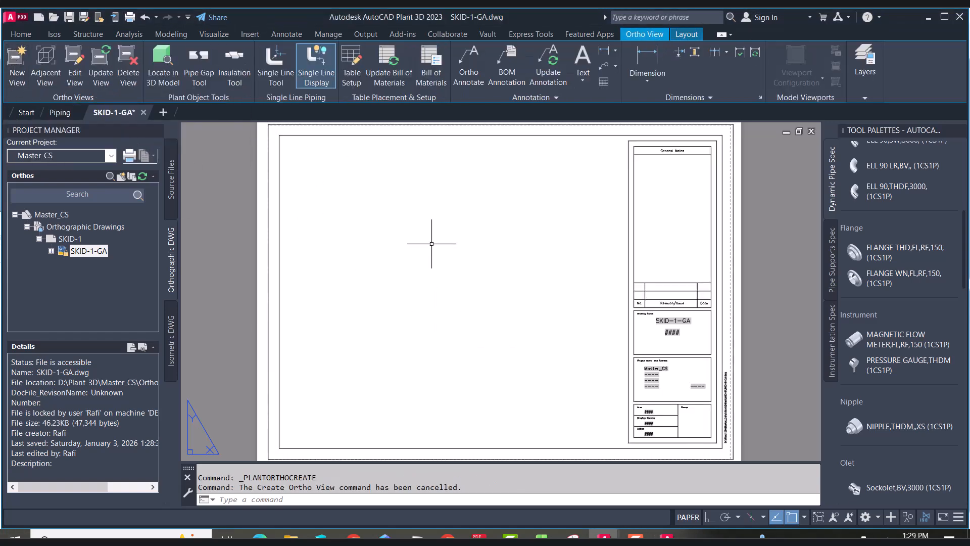
click(21, 55)
click(506, 392)
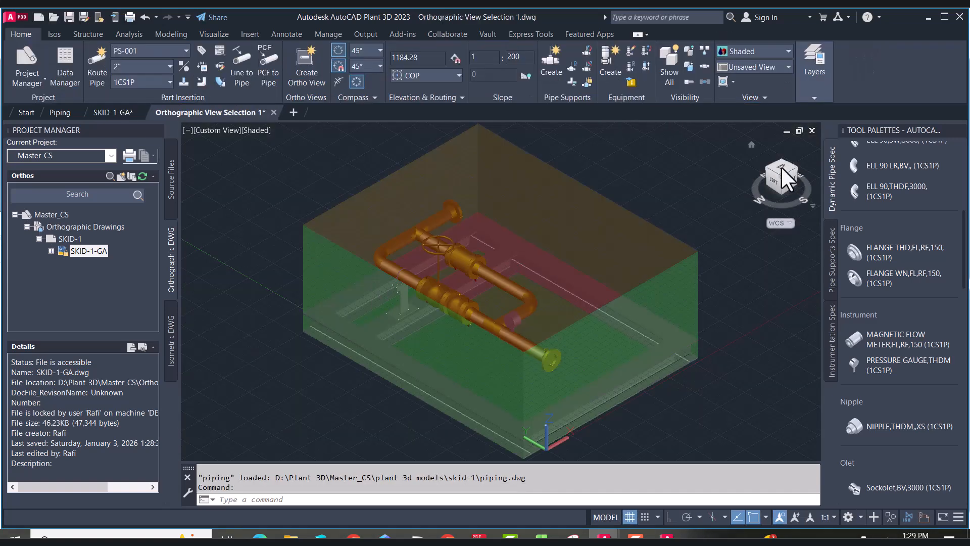
Inspect the ortho cube extents around the piping from top, left and isometric views
scroll(414, 169, up, 5)
scroll(414, 169, down, 4)
click(513, 169)
click(512, 141)
click(512, 172)
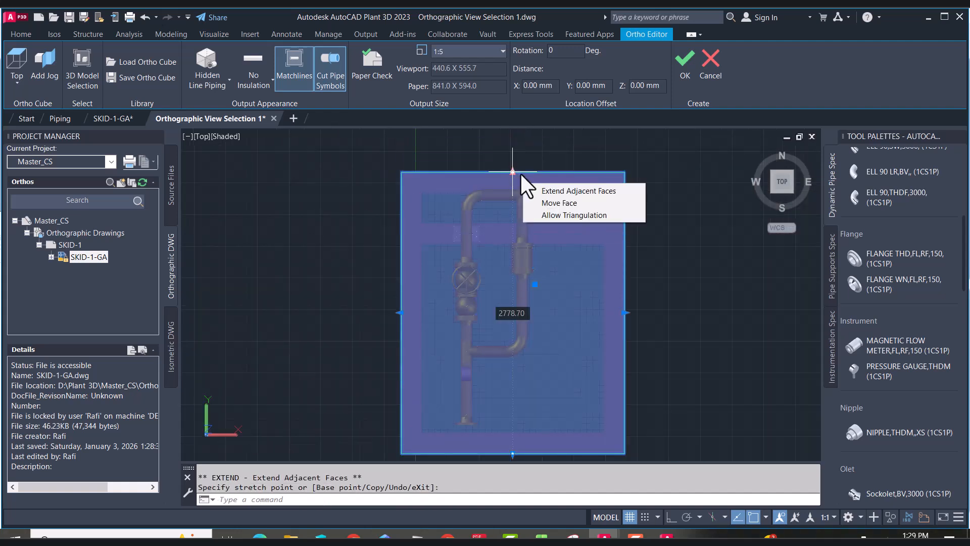
key(Escape)
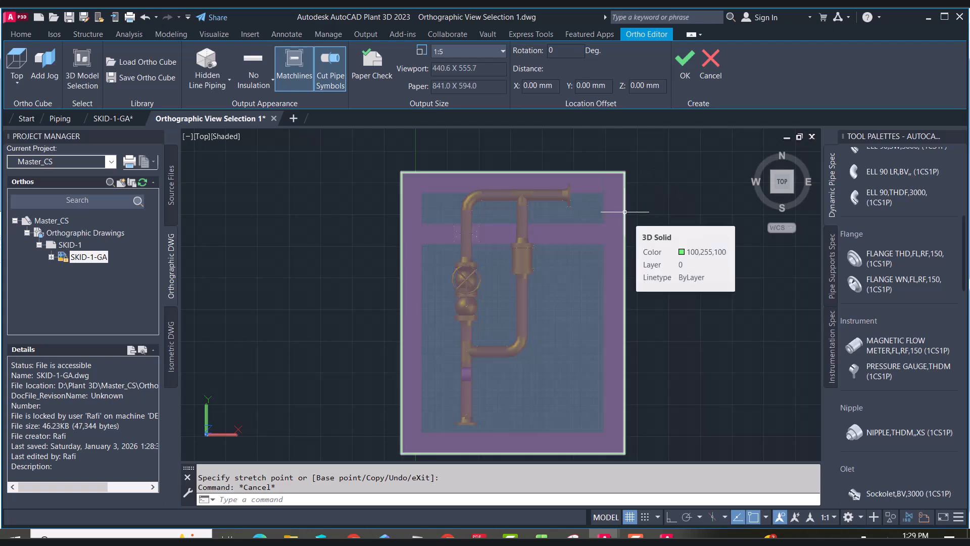
click(771, 192)
click(774, 186)
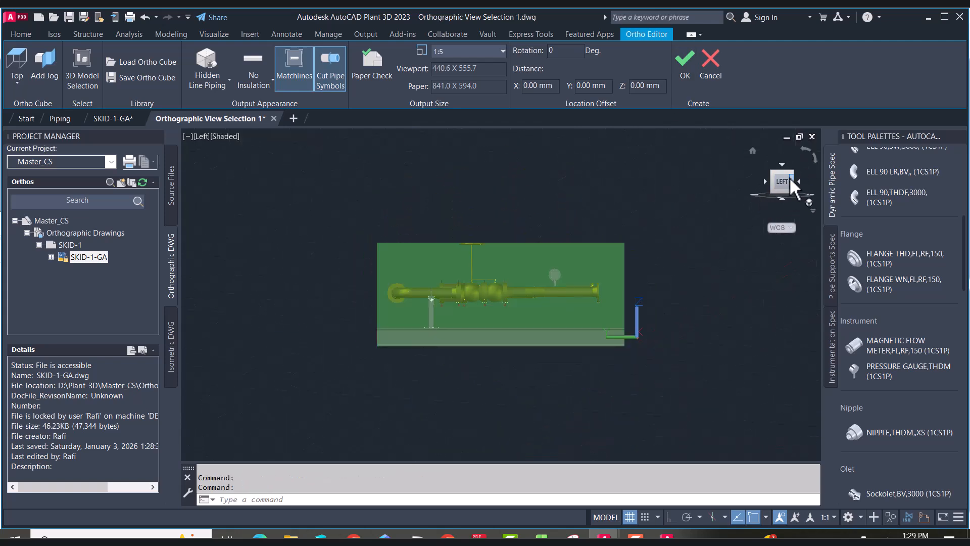
click(614, 249)
click(500, 243)
click(501, 218)
key(Escape)
click(794, 171)
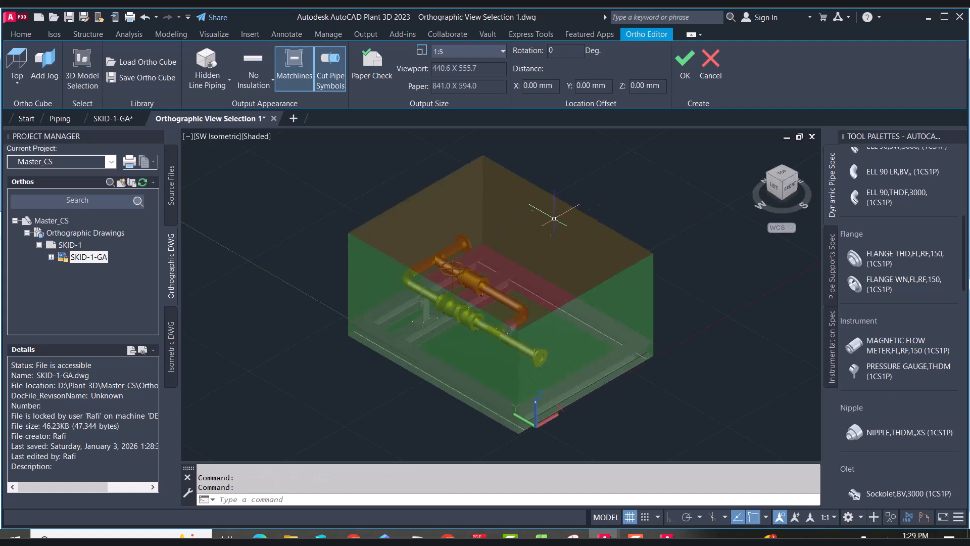
click(225, 136)
click(271, 246)
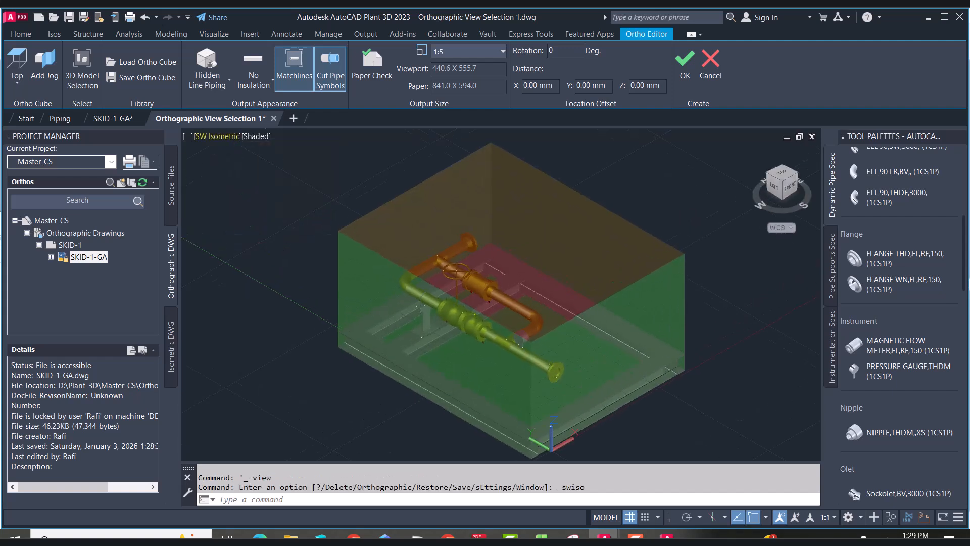
Turn on Paper Check and set the ortho view scale to 1:16
click(503, 51)
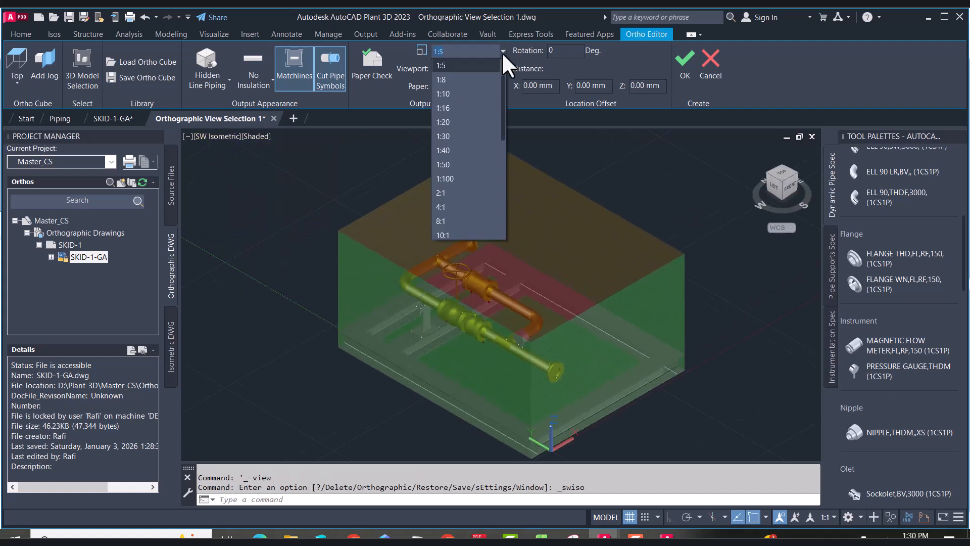
click(471, 94)
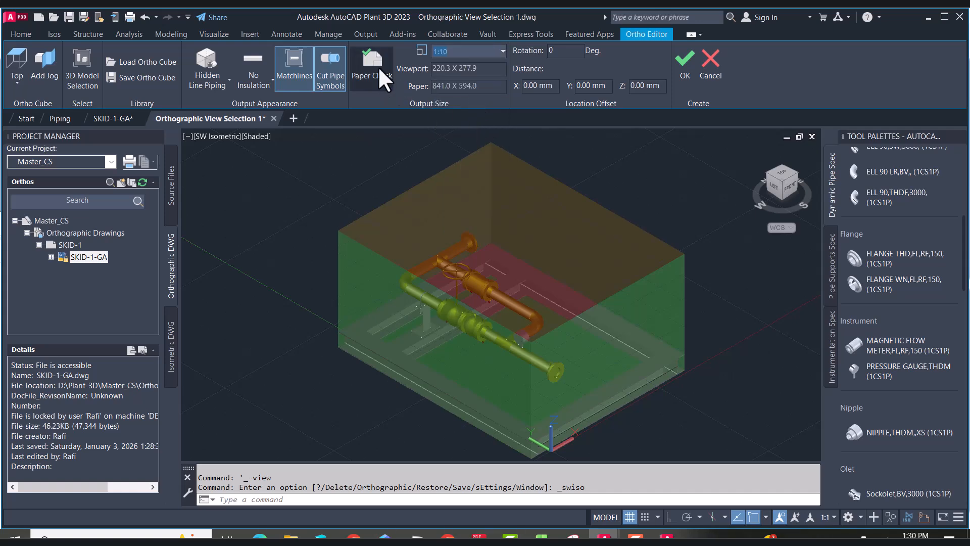
scroll(436, 276, down, 3)
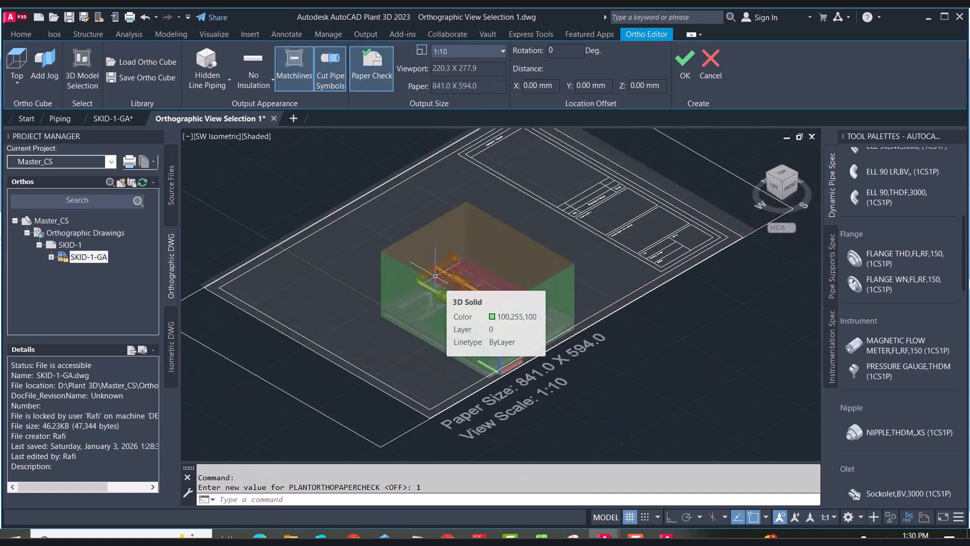
click(503, 52)
click(458, 66)
click(468, 51)
click(457, 107)
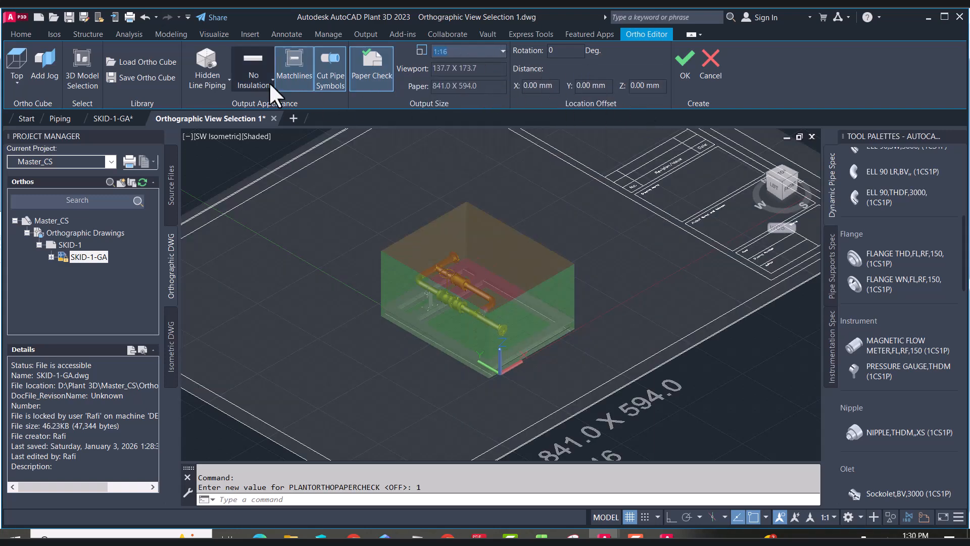
Confirm the ortho view and place its viewport at the upper left of the drawing sheet
click(229, 81)
click(255, 74)
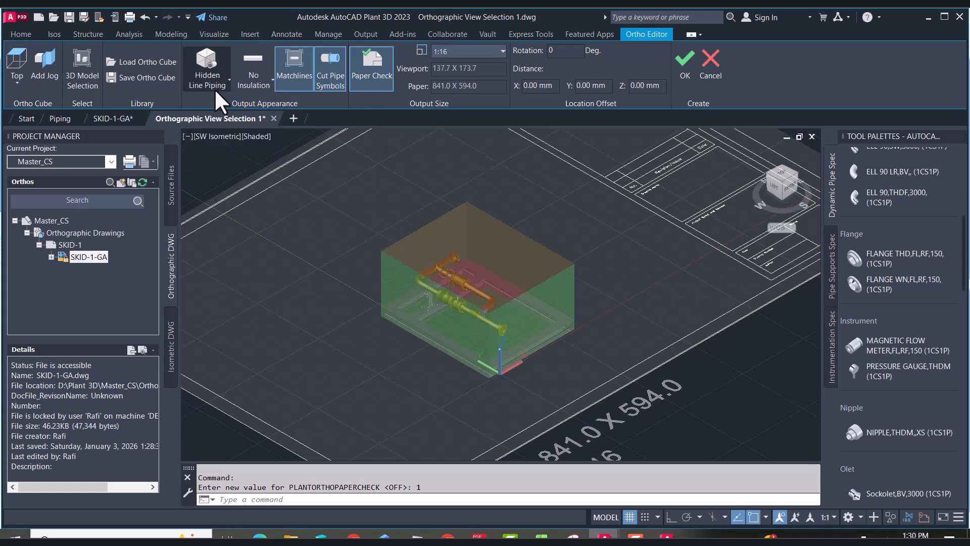
click(684, 61)
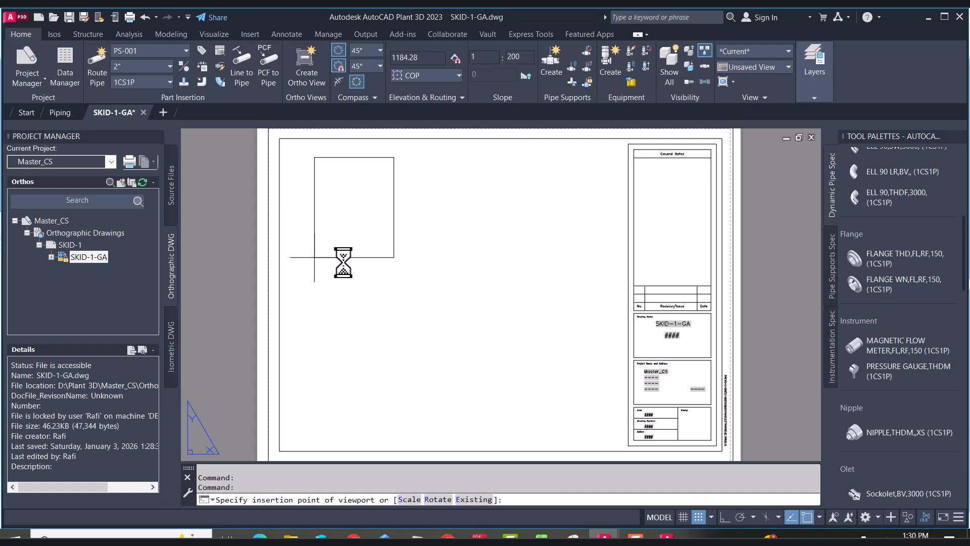
click(314, 257)
scroll(389, 213, up, 6)
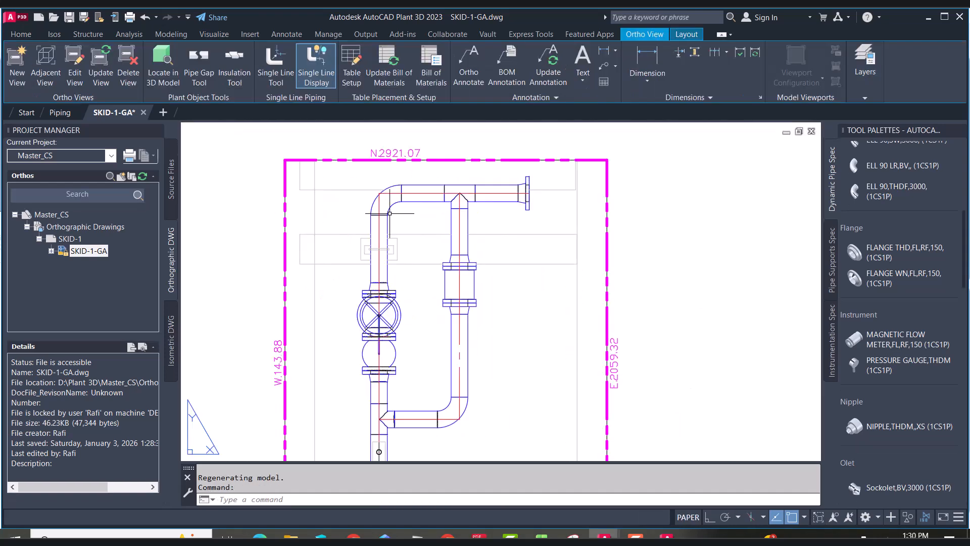
Create an SW isometric adjacent view from the top ortho view and place it to the right of it on the sheet
double_click(606, 254)
key(Escape)
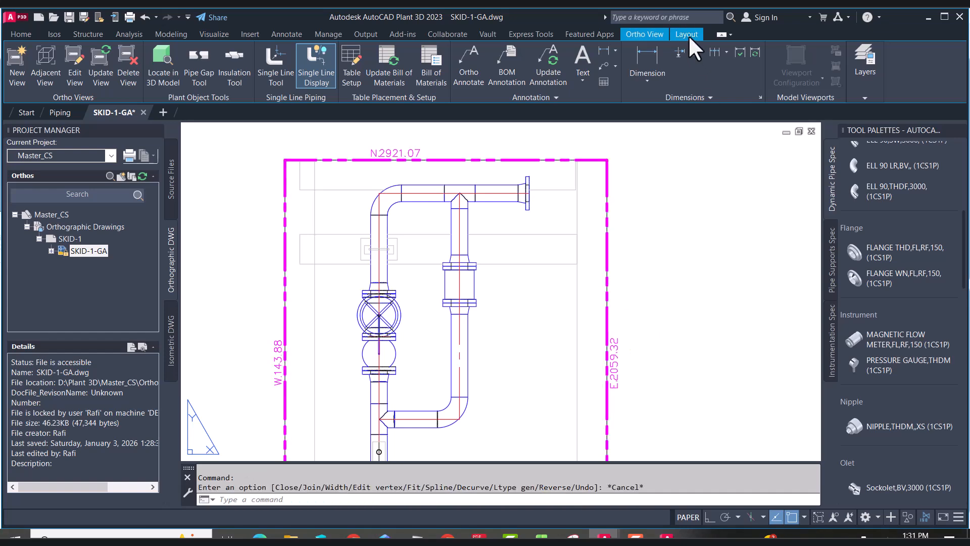
click(58, 71)
click(355, 163)
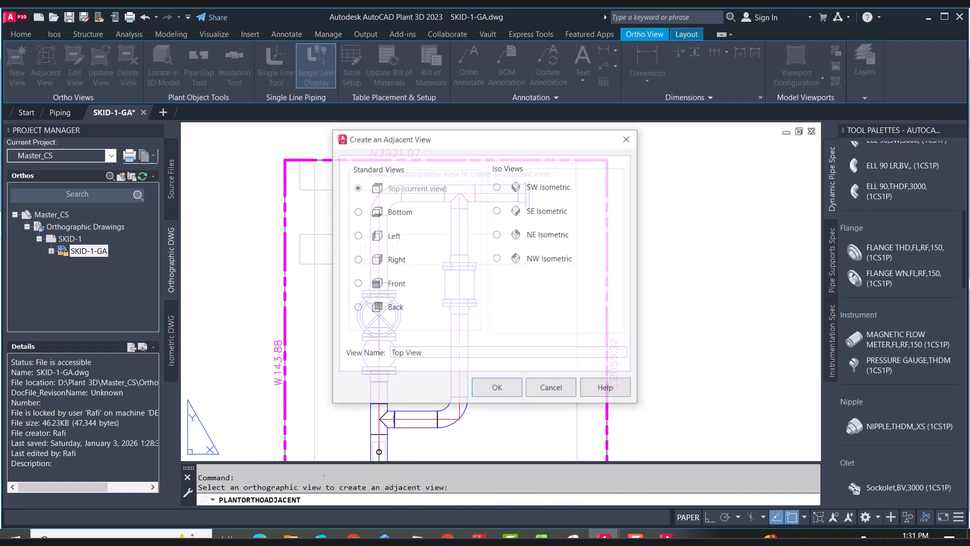
click(509, 390)
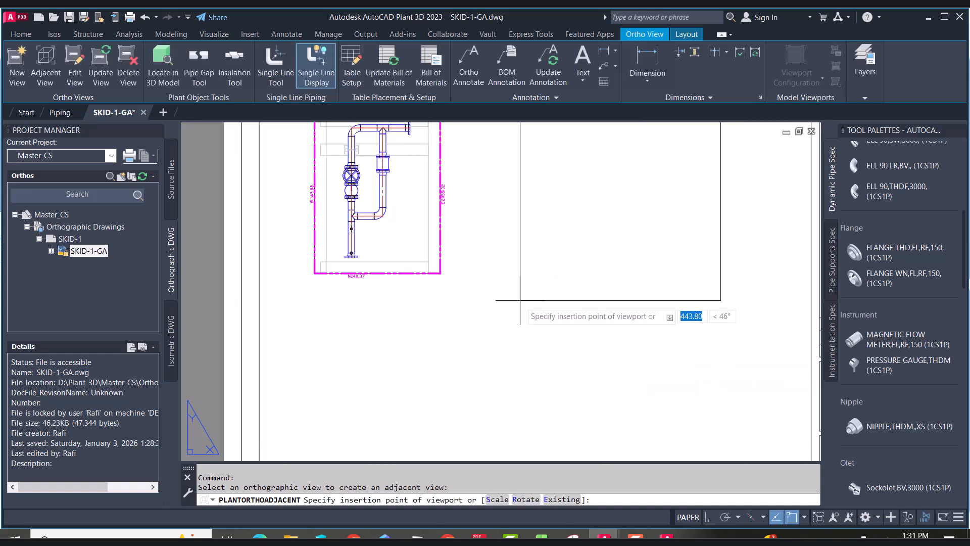
click(508, 297)
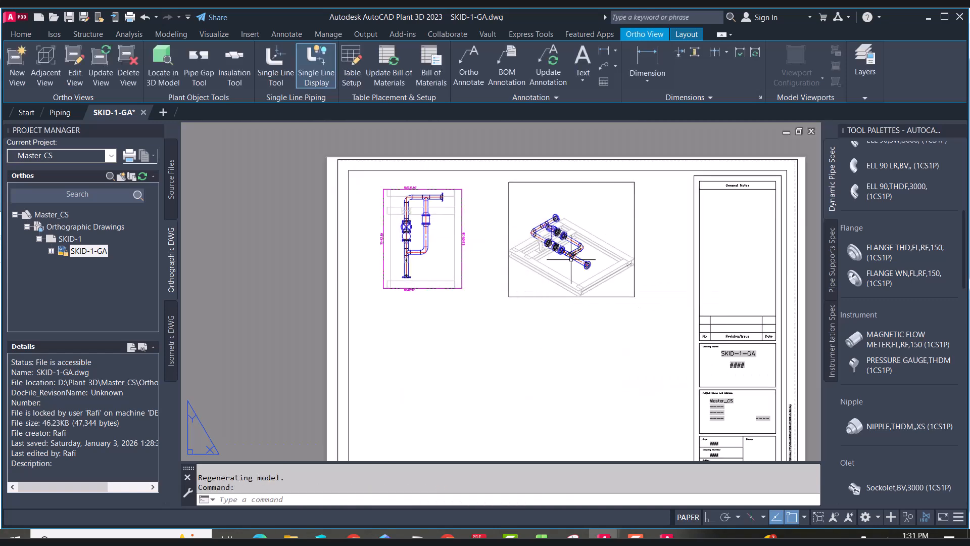
Edit the isometric ortho view to turn off matchlines
scroll(572, 255, up, 6)
scroll(519, 306, down, 4)
click(519, 350)
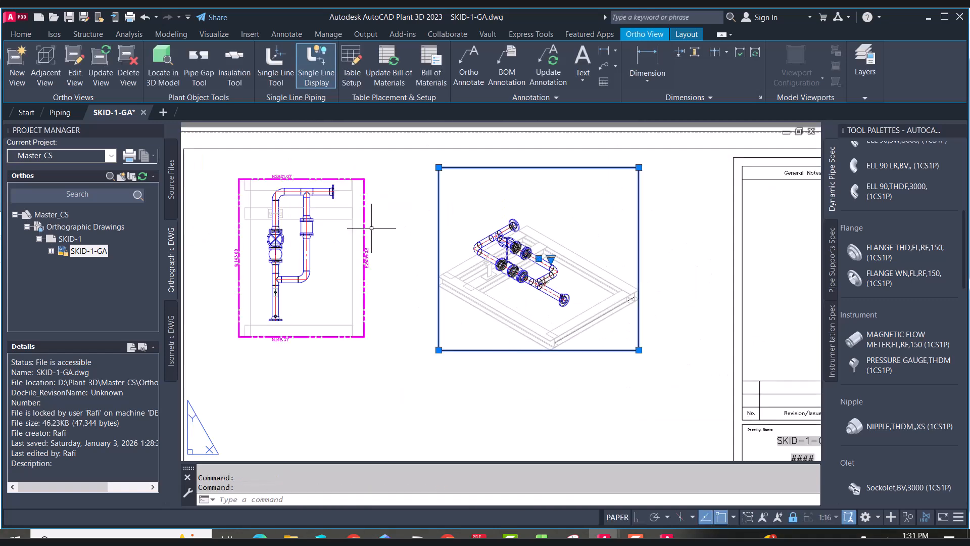
click(75, 68)
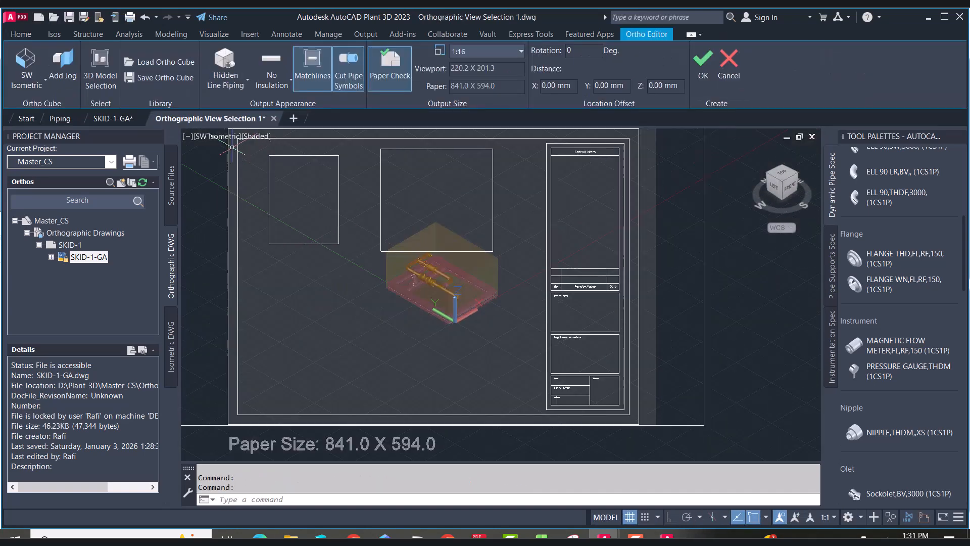
click(248, 81)
click(245, 82)
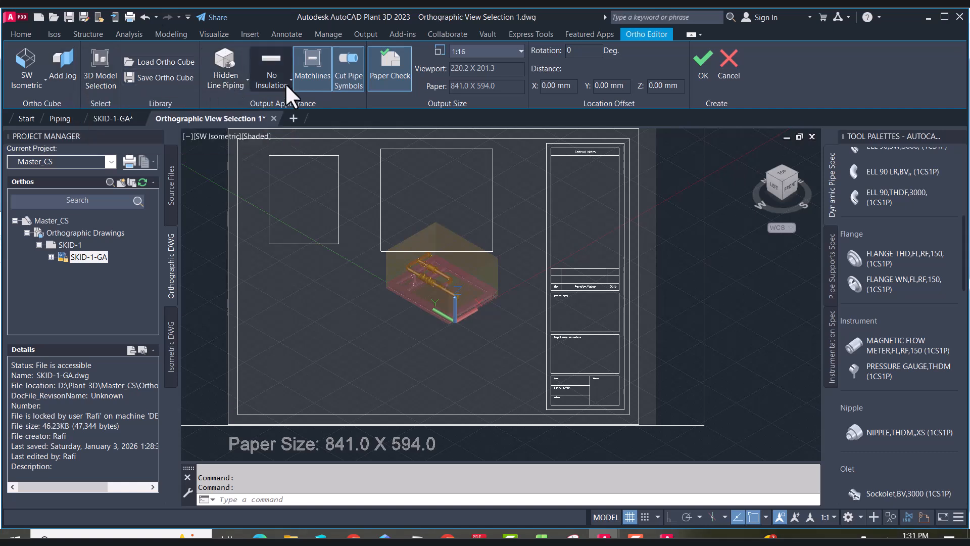
click(313, 68)
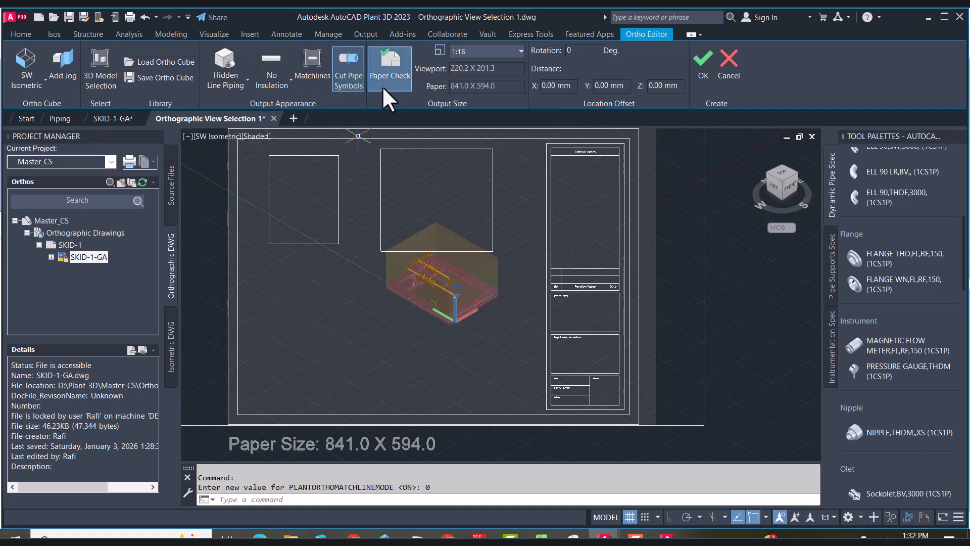
click(41, 84)
click(38, 84)
click(698, 68)
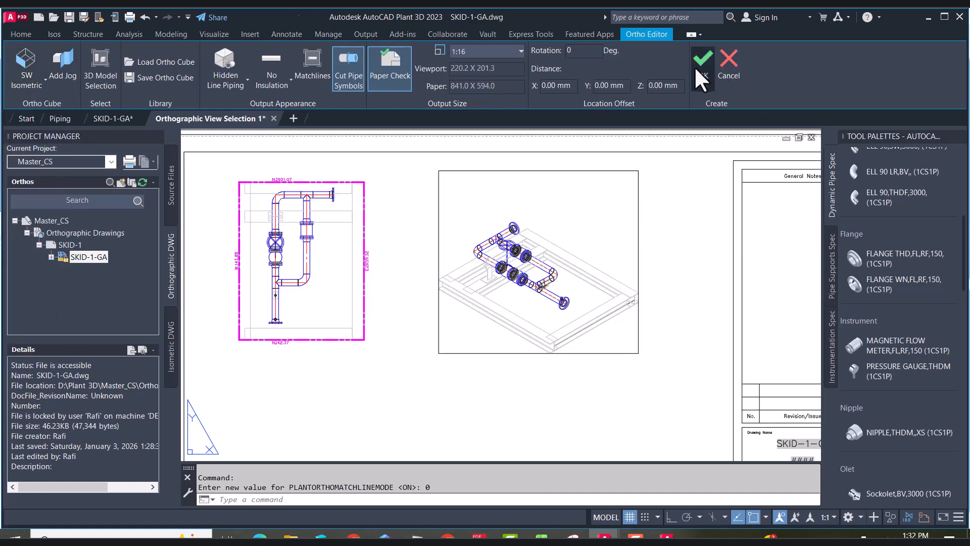
Edit the top ortho view to turn off matchlines as well
scroll(390, 270, up, 5)
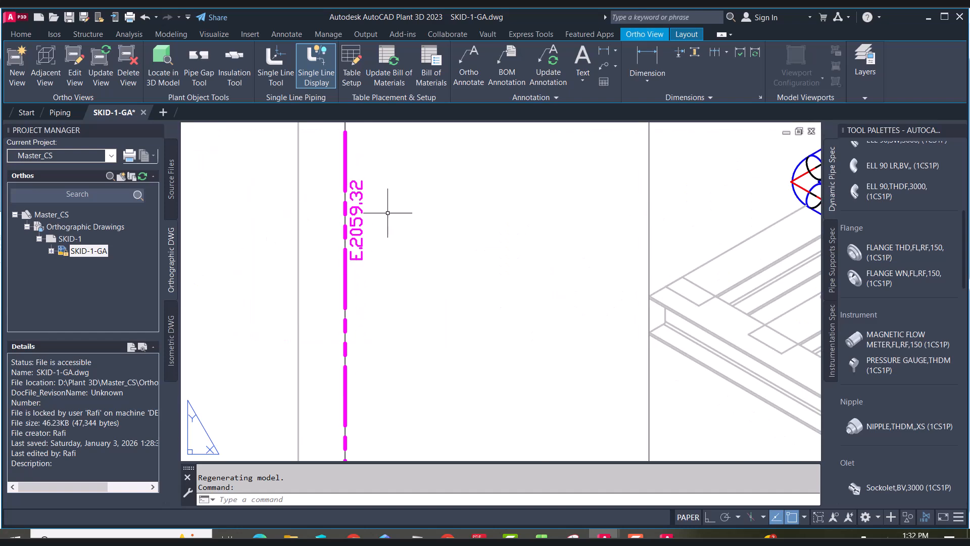
click(329, 292)
scroll(286, 234, down, 5)
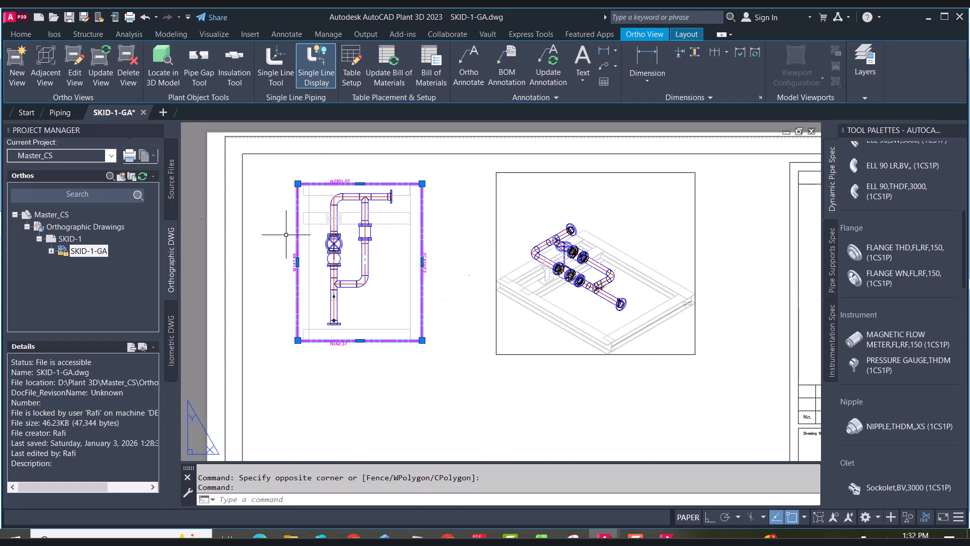
click(73, 81)
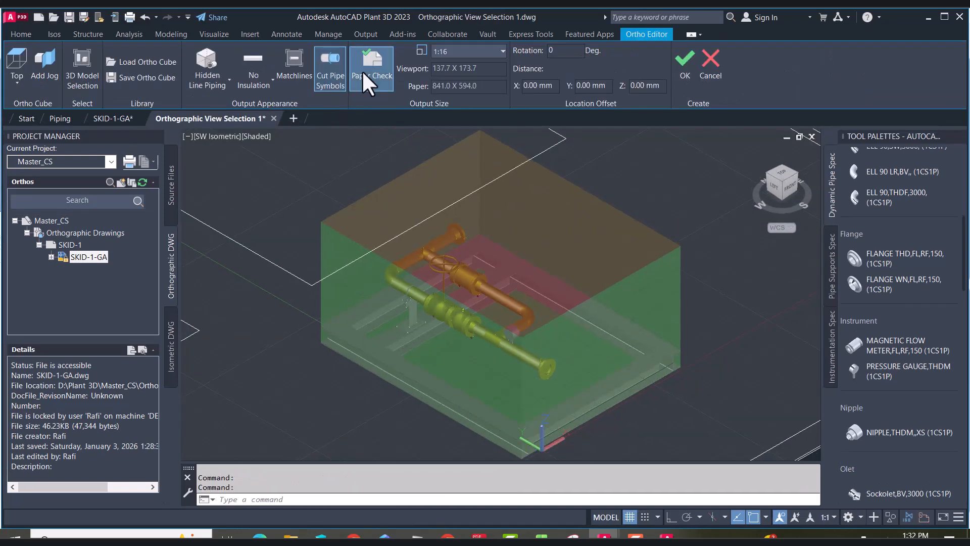
click(299, 59)
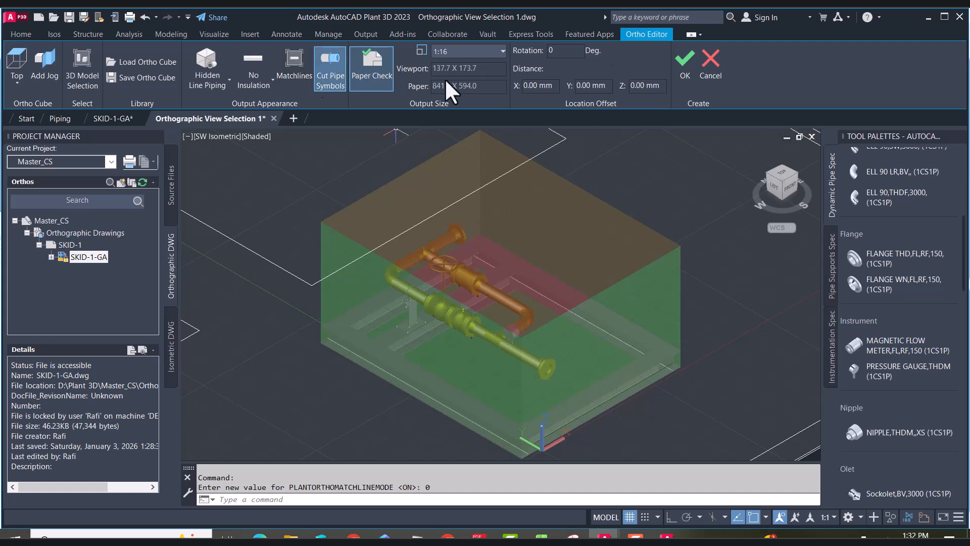
click(670, 69)
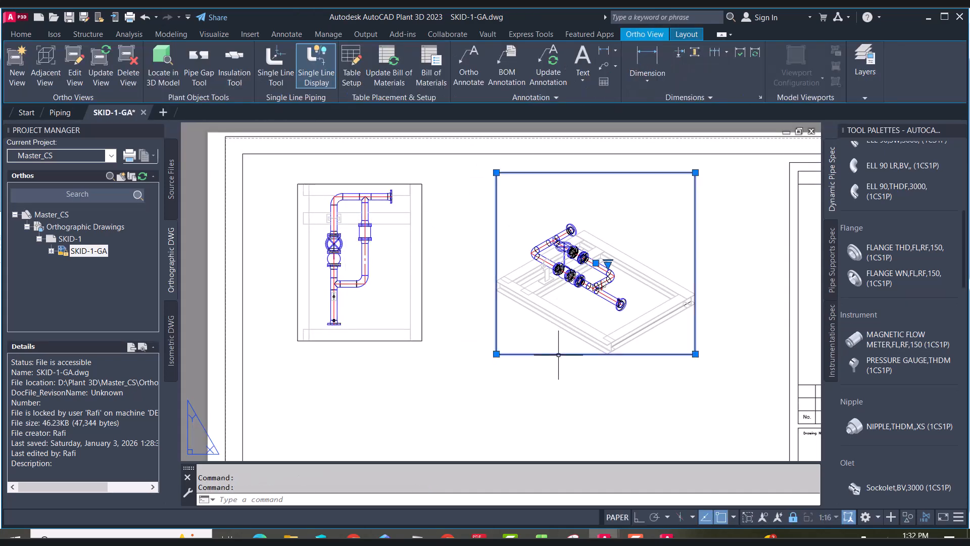
Turn off single line display for the ortho views
click(322, 81)
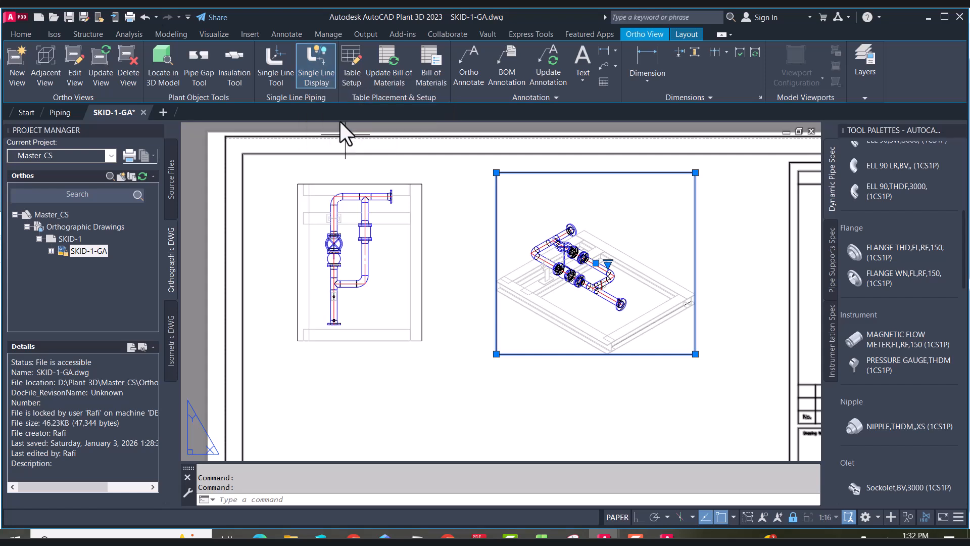
click(497, 195)
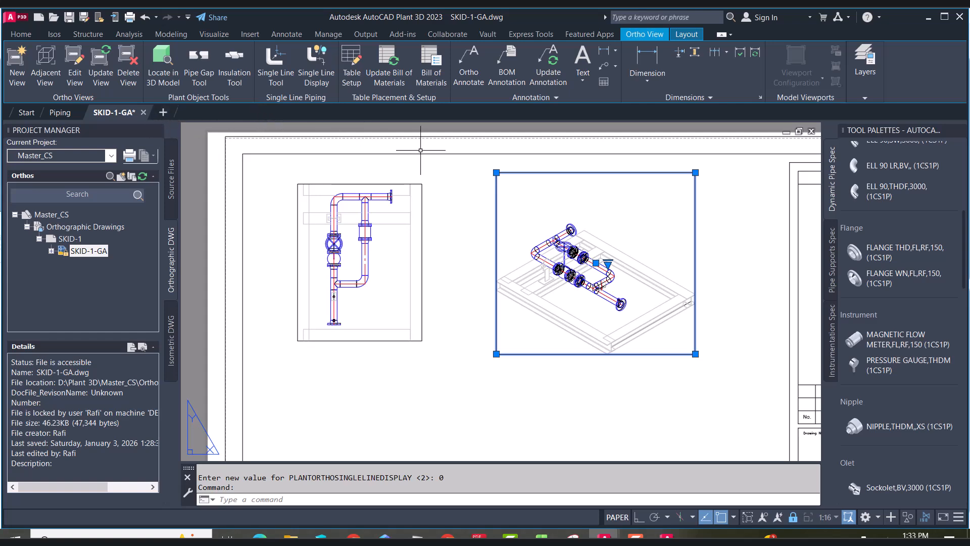
scroll(421, 150, down, 3)
key(Escape)
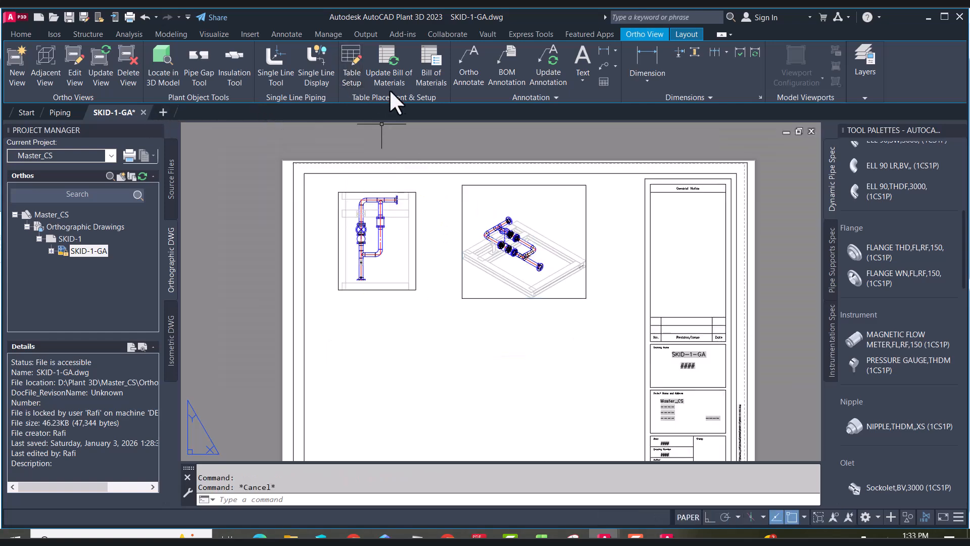
Insert a bill of materials table on the sheet below the top view
click(347, 321)
click(420, 421)
scroll(344, 351, up, 2)
click(460, 331)
scroll(460, 304, up, 2)
key(Escape)
click(445, 300)
click(435, 314)
click(463, 304)
scroll(487, 307, down, 3)
click(594, 313)
key(Escape)
scroll(568, 330, up, 4)
click(534, 319)
key(Escape)
click(534, 273)
click(523, 282)
click(497, 274)
scroll(496, 289, down, 4)
scroll(486, 347, up, 4)
click(529, 347)
click(454, 349)
key(Escape)
click(516, 140)
click(509, 147)
key(Escape)
click(512, 143)
scroll(546, 258, down, 5)
scroll(554, 223, up, 7)
click(541, 235)
click(543, 207)
scroll(570, 276, down, 6)
Widen the bill of materials table's columns by stretching their grips
click(577, 341)
click(612, 349)
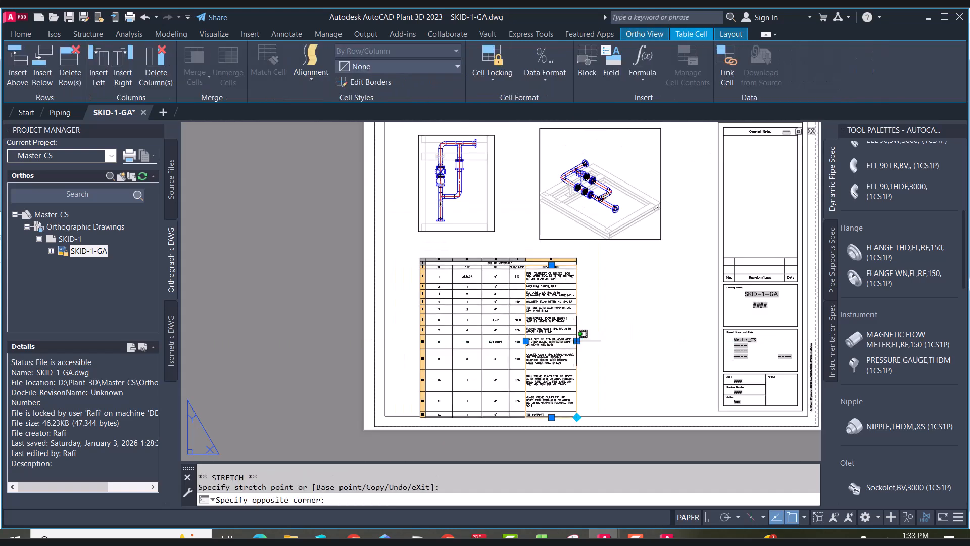
click(551, 348)
click(526, 341)
click(509, 342)
key(Escape)
scroll(453, 347, up, 5)
scroll(454, 347, down, 7)
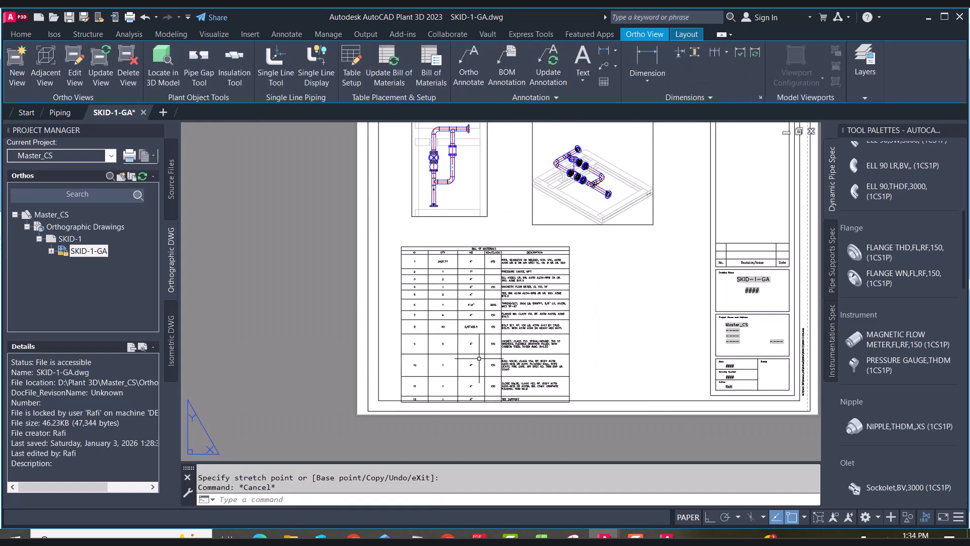
Add a vertical linear dimension in the top view from the upper pipe run to the view's upper boundary
scroll(516, 374, up, 8)
scroll(516, 374, up, 6)
scroll(426, 347, down, 7)
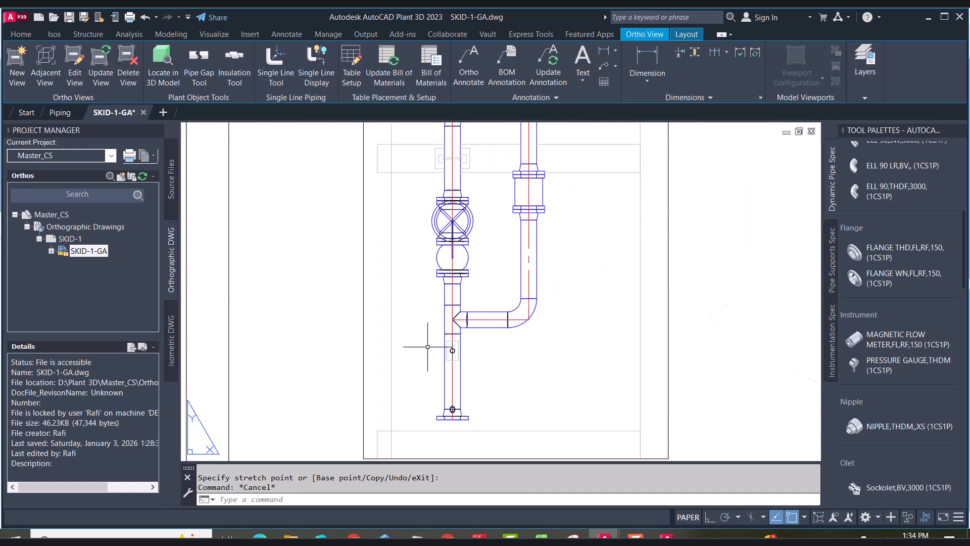
scroll(454, 267, up, 4)
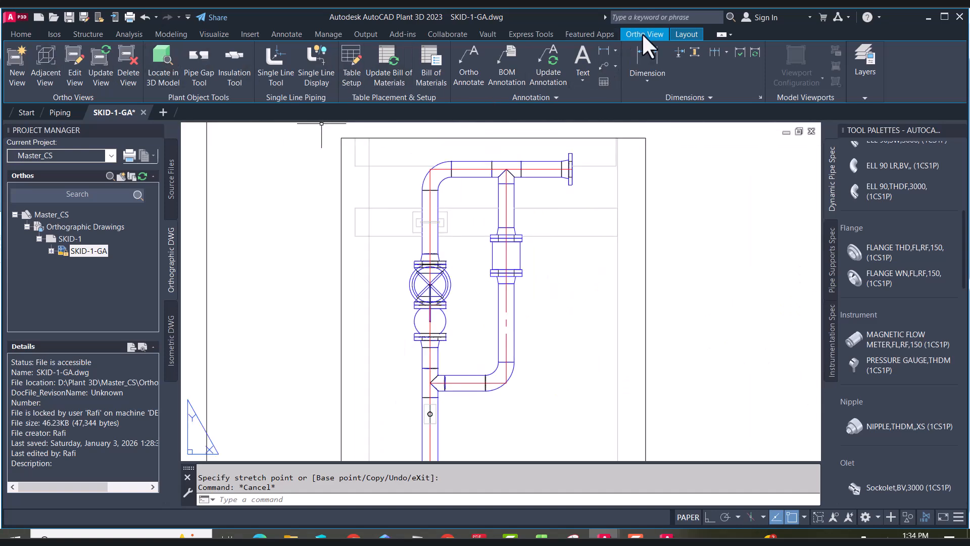
click(683, 34)
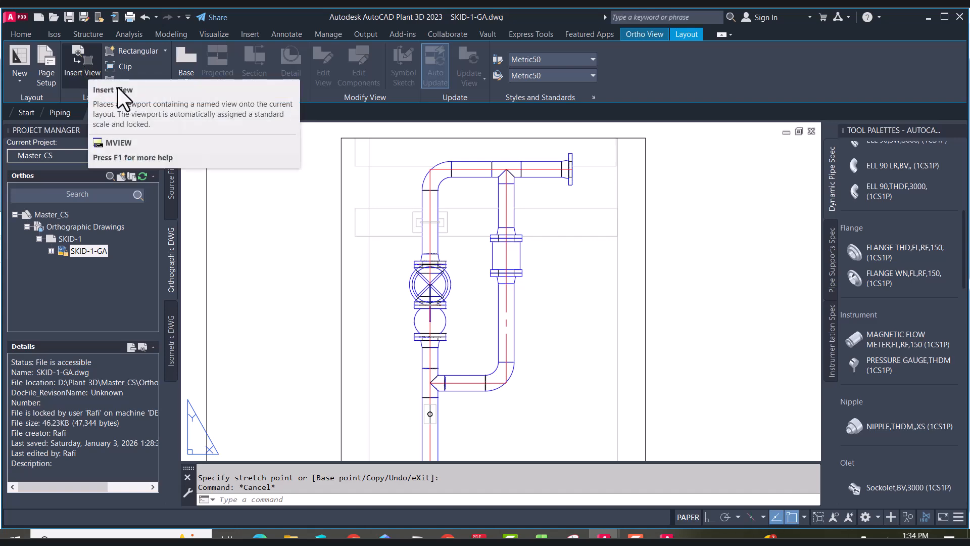
click(645, 35)
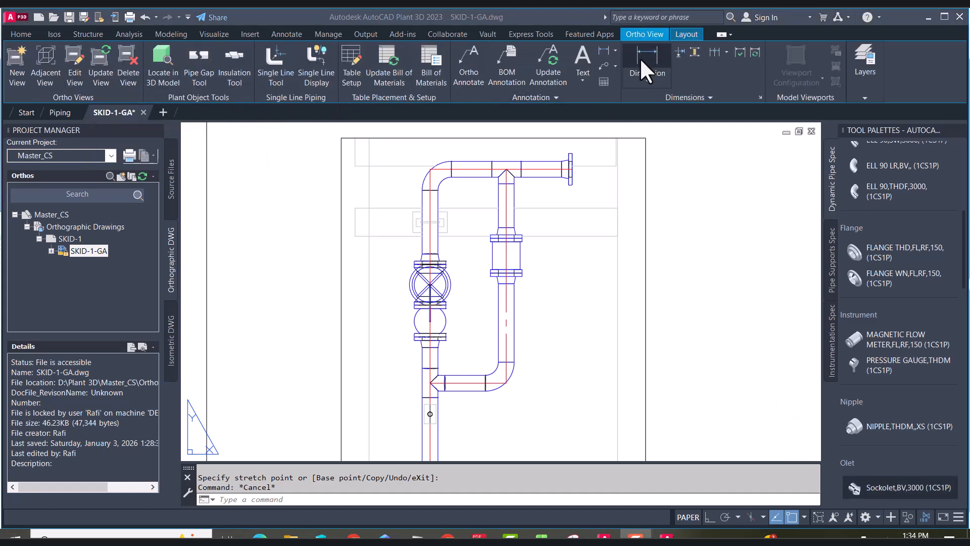
scroll(585, 247, down, 2)
scroll(628, 184, up, 2)
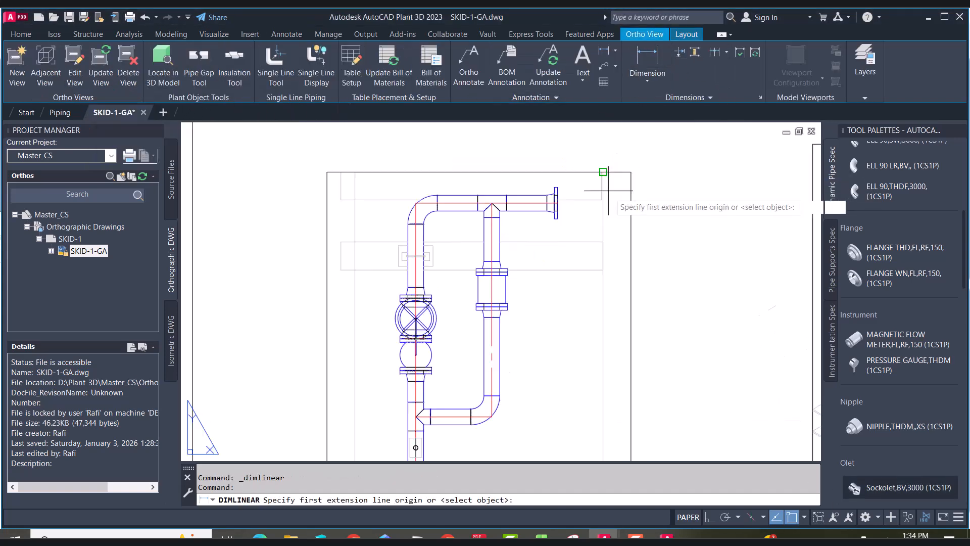
scroll(584, 206, up, 2)
click(527, 196)
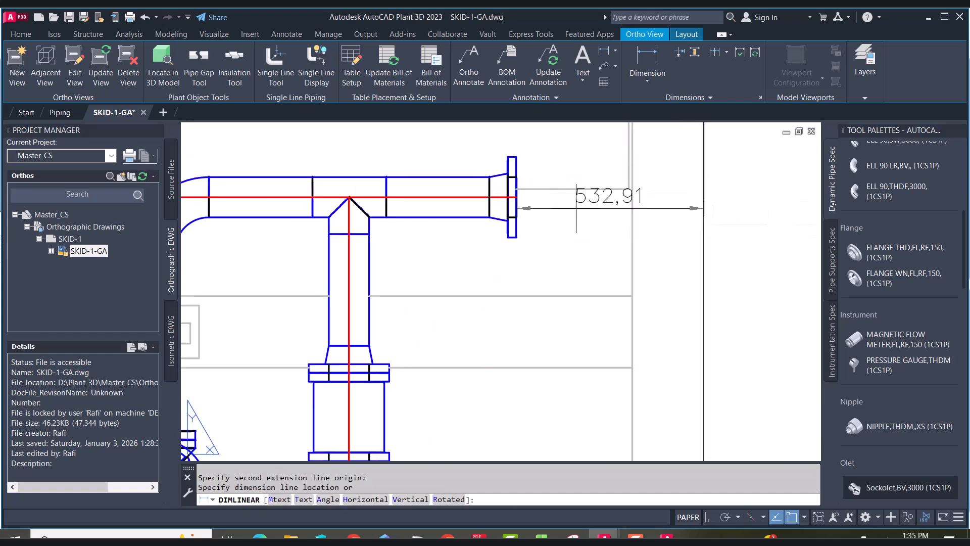
scroll(630, 218, down, 2)
click(691, 206)
Continue the dimension chain down the pipe run through the flange, elbow and bottom of the riser
click(648, 82)
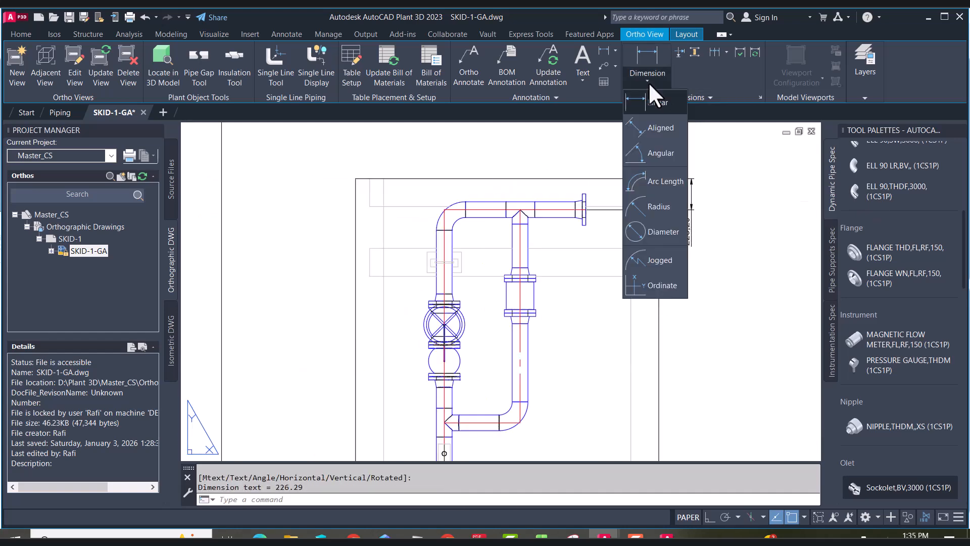
click(714, 52)
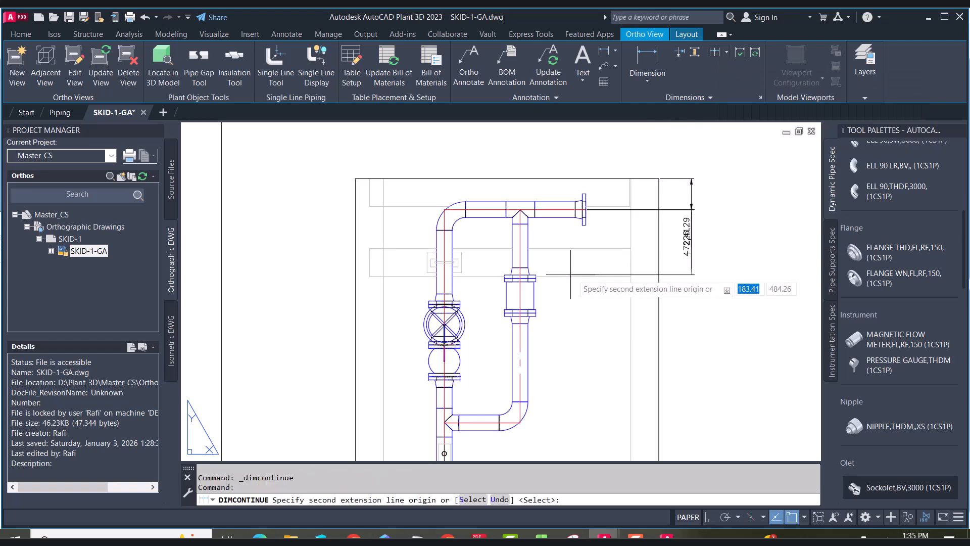
scroll(581, 275, up, 4)
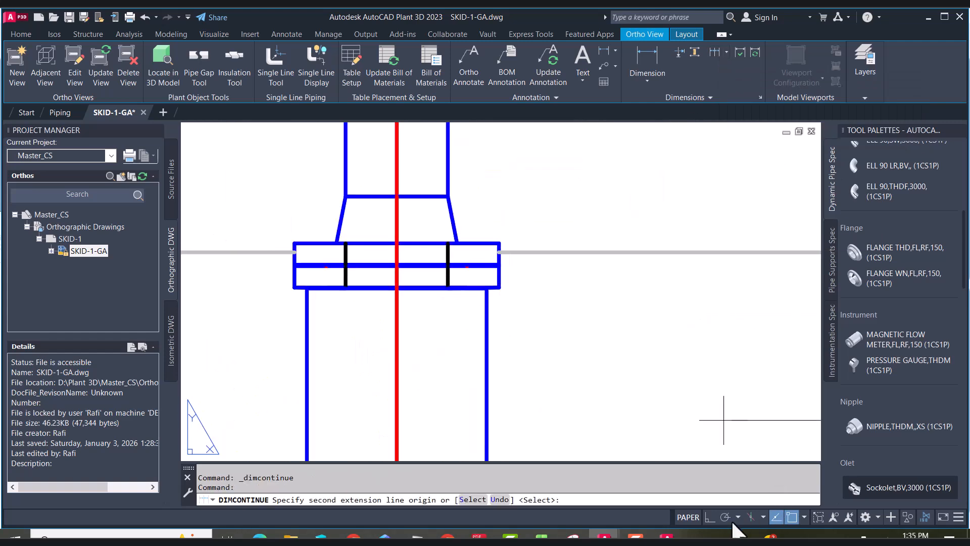
click(636, 537)
click(416, 272)
scroll(505, 294, down, 5)
scroll(571, 389, up, 2)
scroll(556, 354, down, 4)
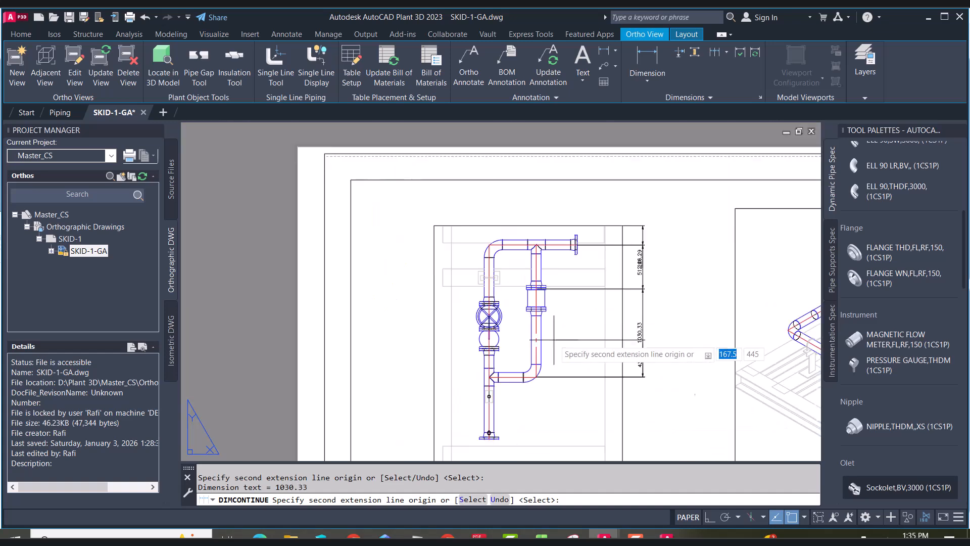
scroll(506, 433, up, 5)
click(505, 423)
scroll(510, 419, down, 5)
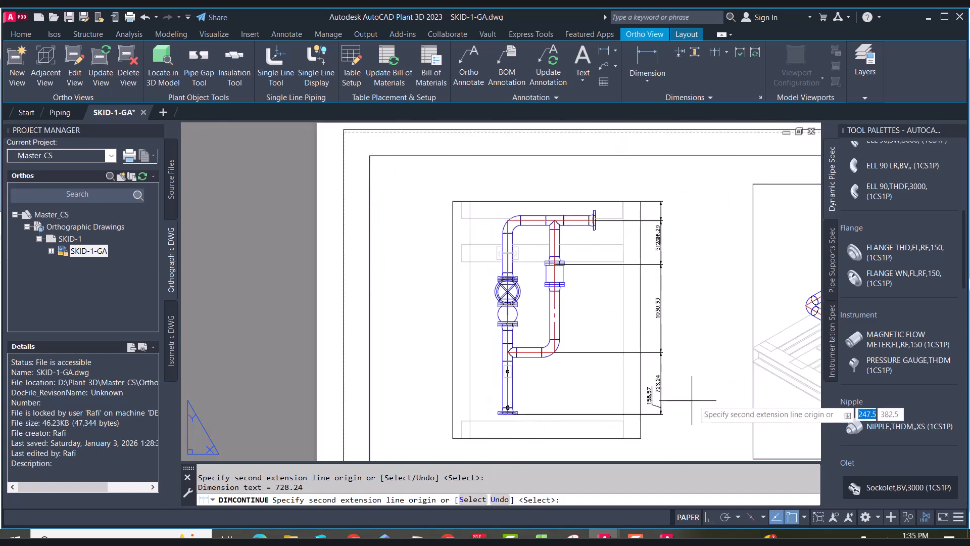
scroll(677, 399, up, 6)
right_click(653, 335)
click(669, 342)
right_click(622, 268)
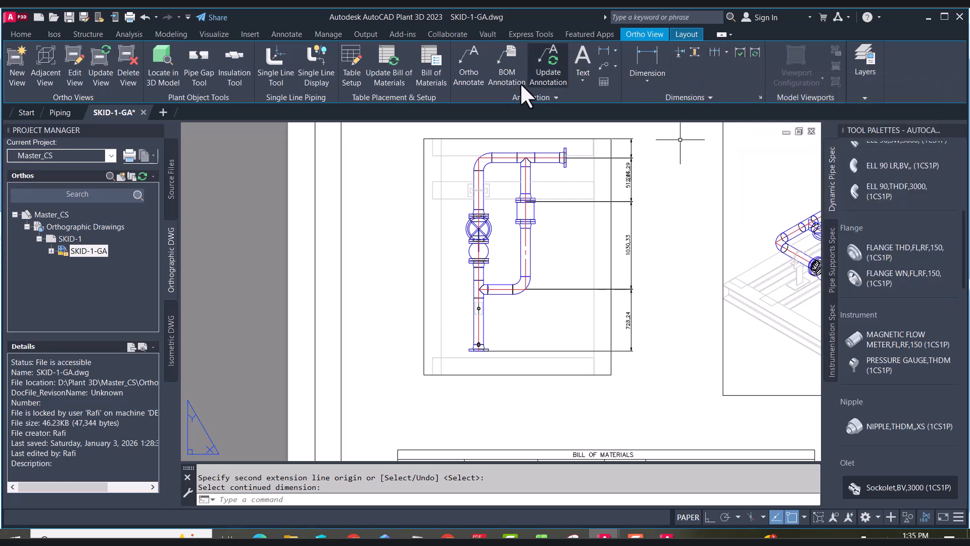
click(582, 79)
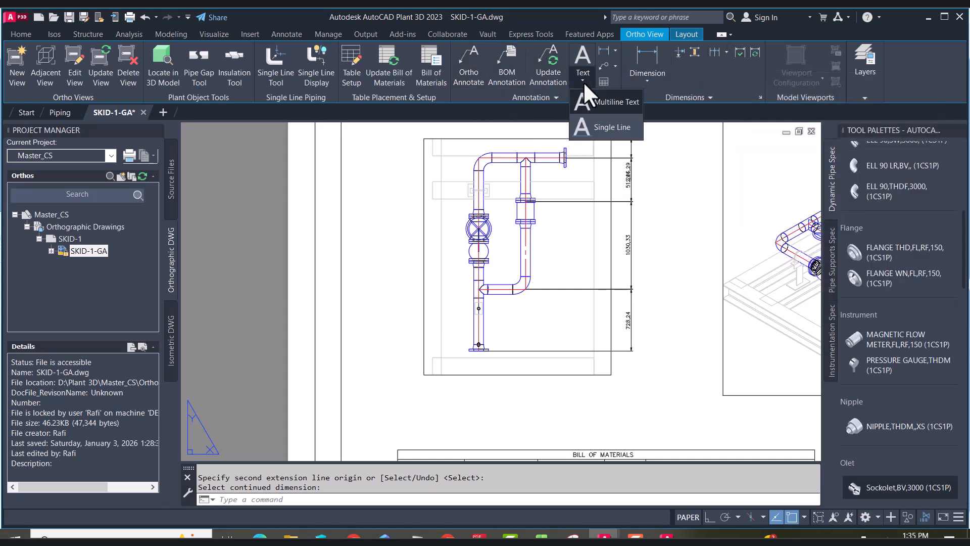
click(615, 66)
click(616, 50)
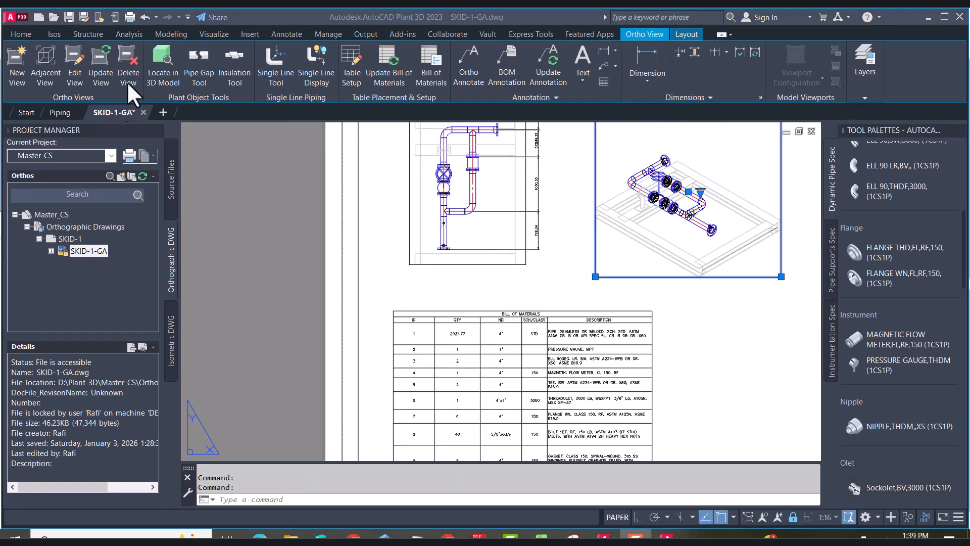
Open the isometric view in the Ortho Editor and examine the layer filters and Piping xref layers
click(75, 66)
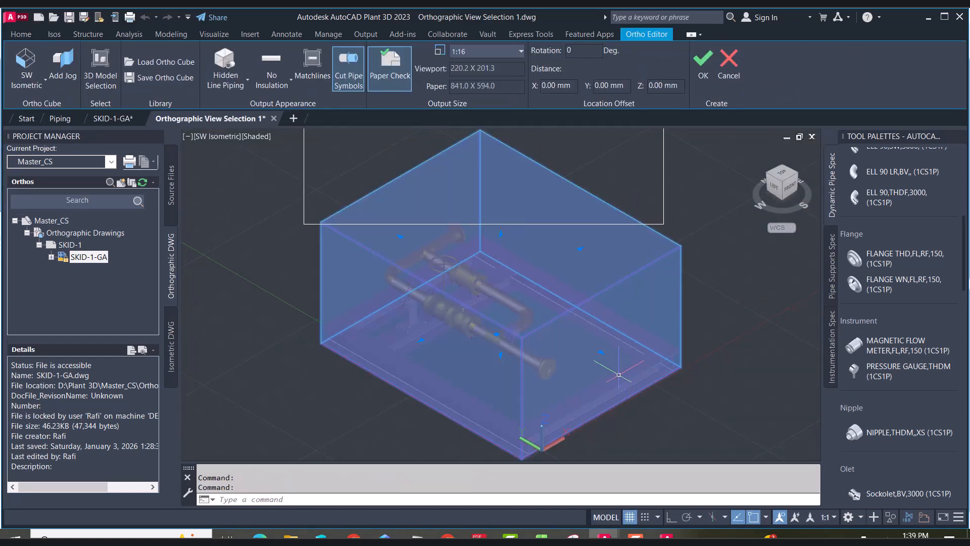
key(Escape)
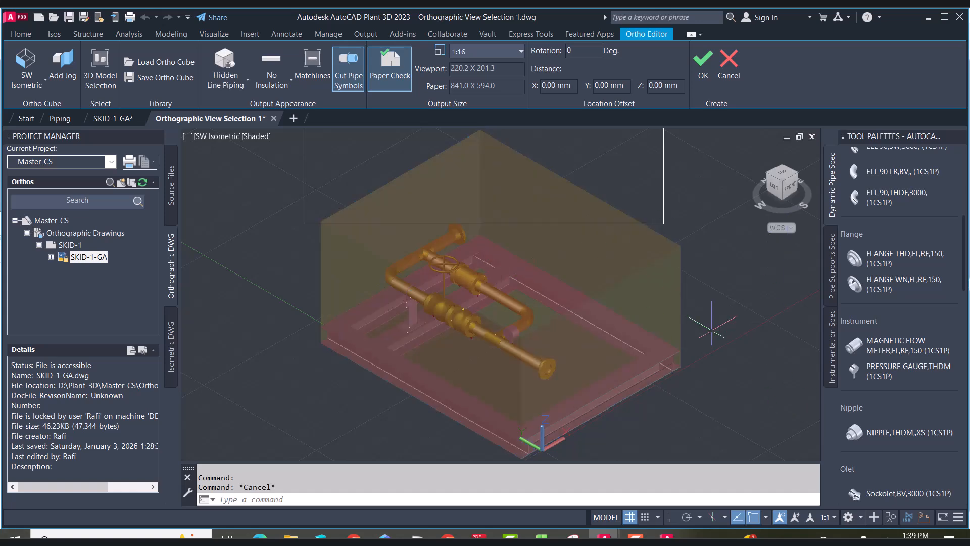
text(la)
key(Return)
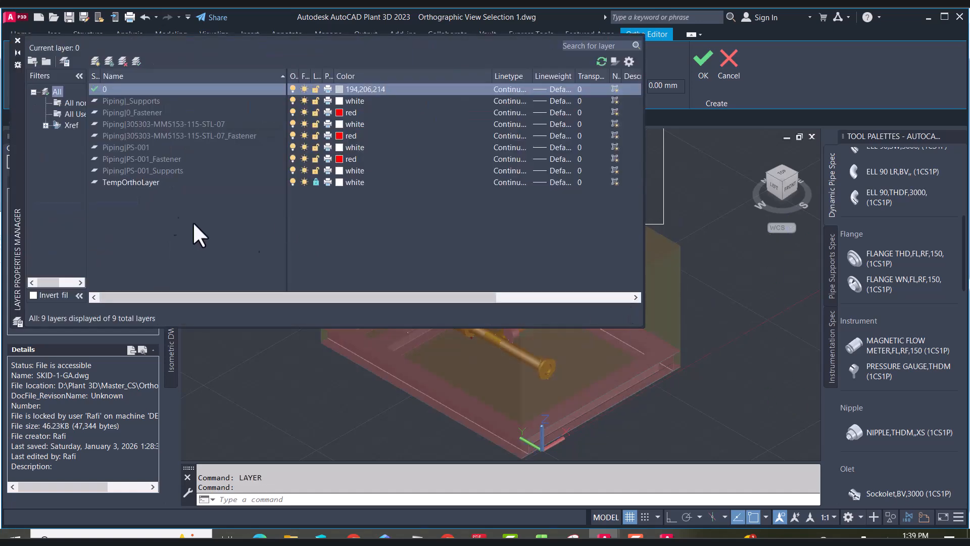
click(71, 114)
click(71, 102)
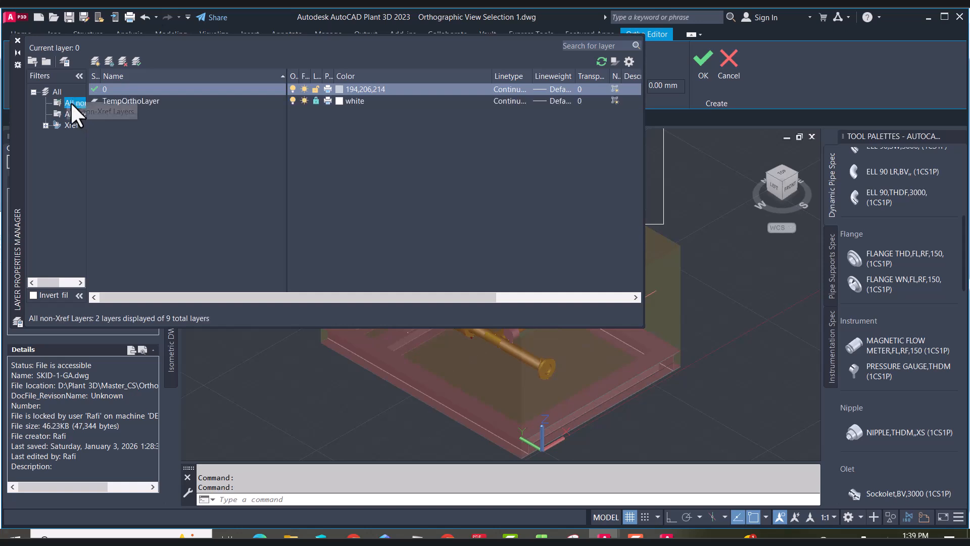
click(56, 113)
click(46, 126)
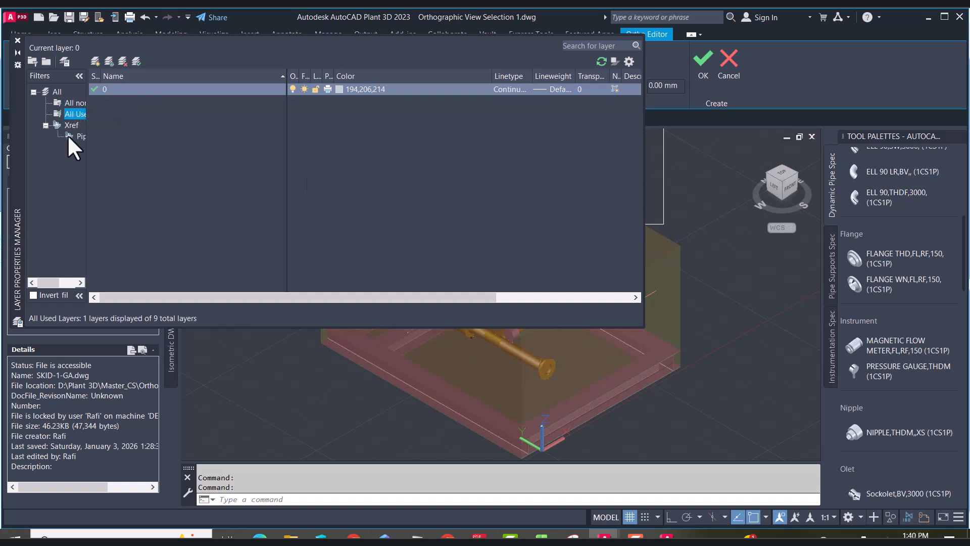
click(81, 136)
click(136, 137)
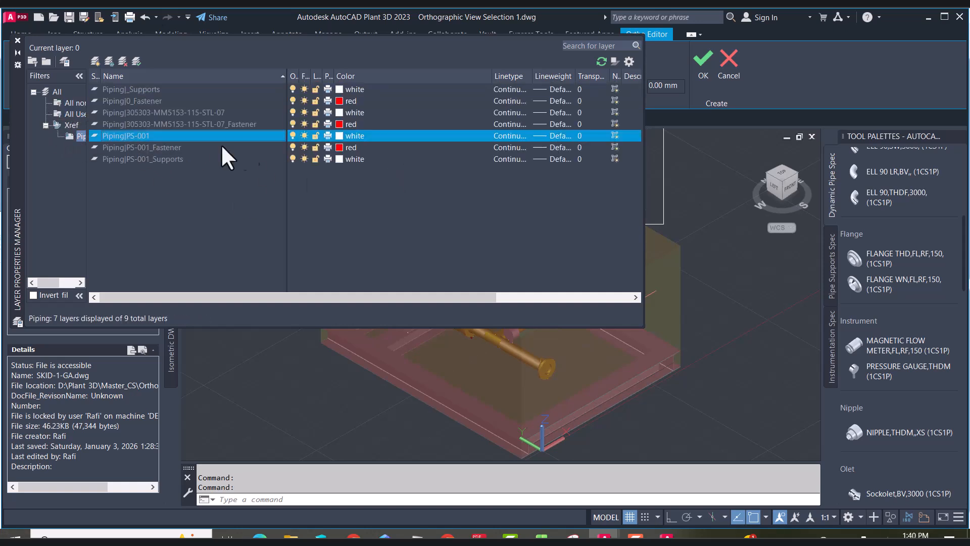
Toggle the on and freeze states of the Piping xref layers for the view, then close the layer manager
click(292, 148)
click(293, 160)
click(292, 125)
click(293, 113)
click(292, 101)
click(293, 89)
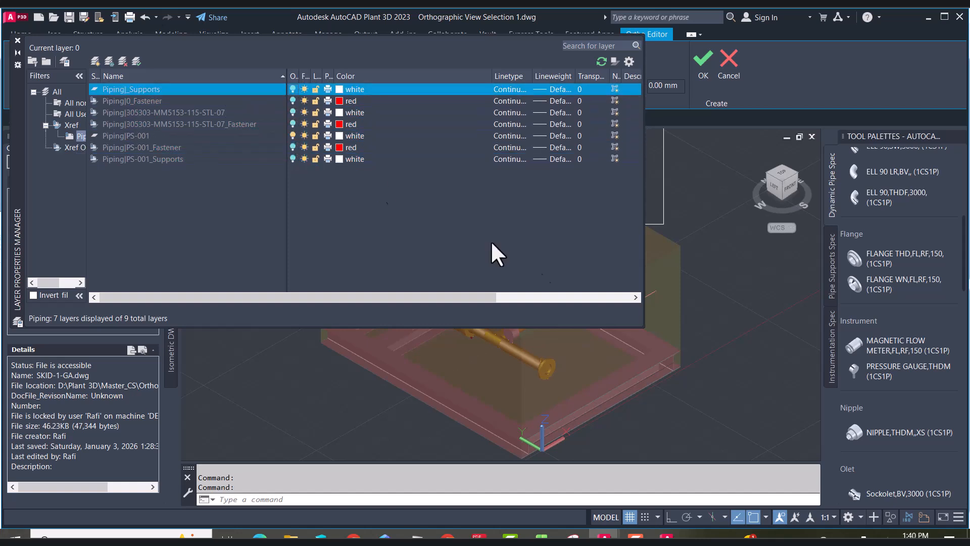
click(305, 89)
click(304, 100)
click(305, 112)
click(304, 124)
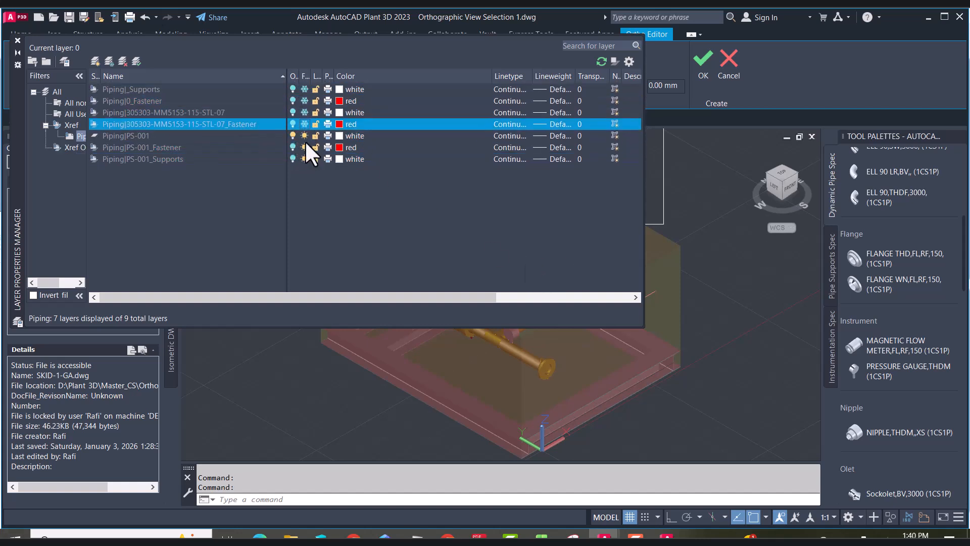
click(305, 147)
click(305, 158)
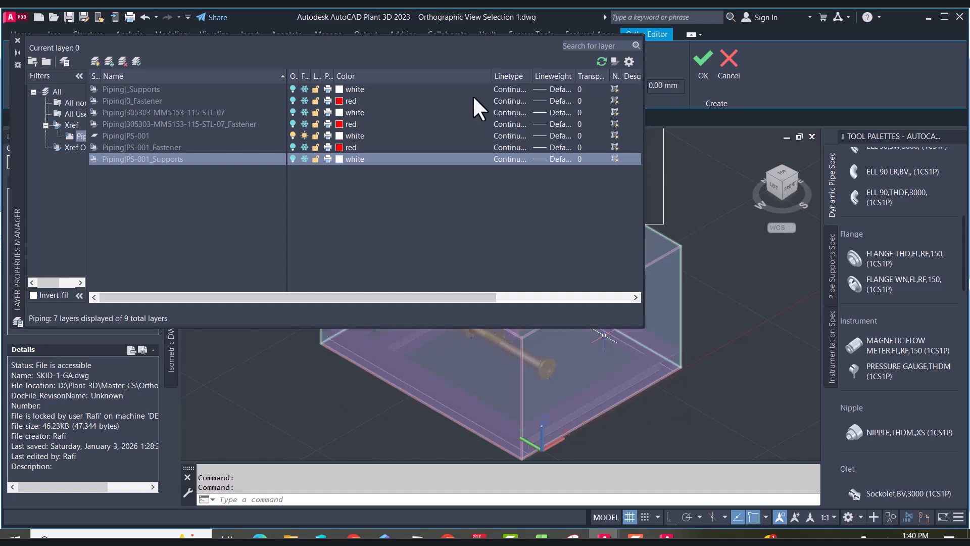
scroll(684, 420, down, 4)
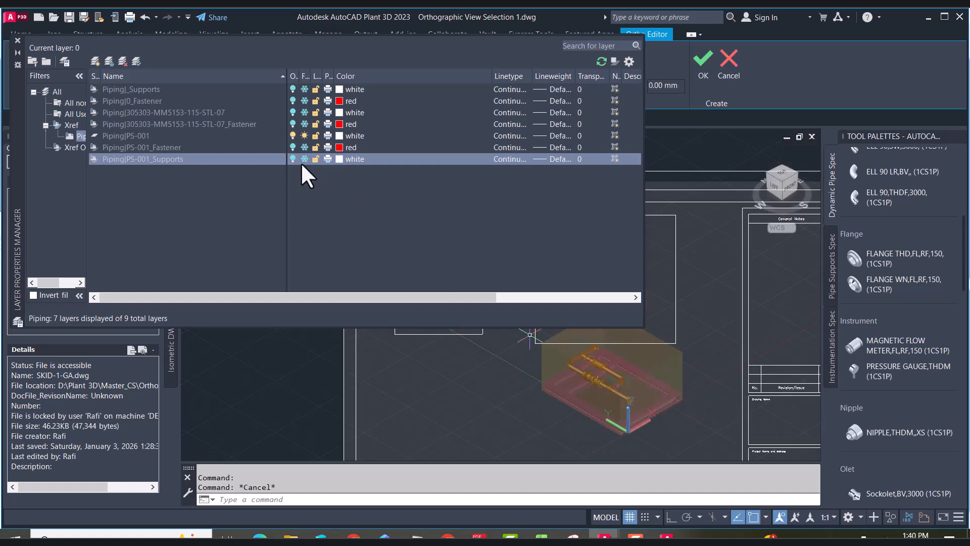
click(17, 40)
scroll(609, 344, up, 5)
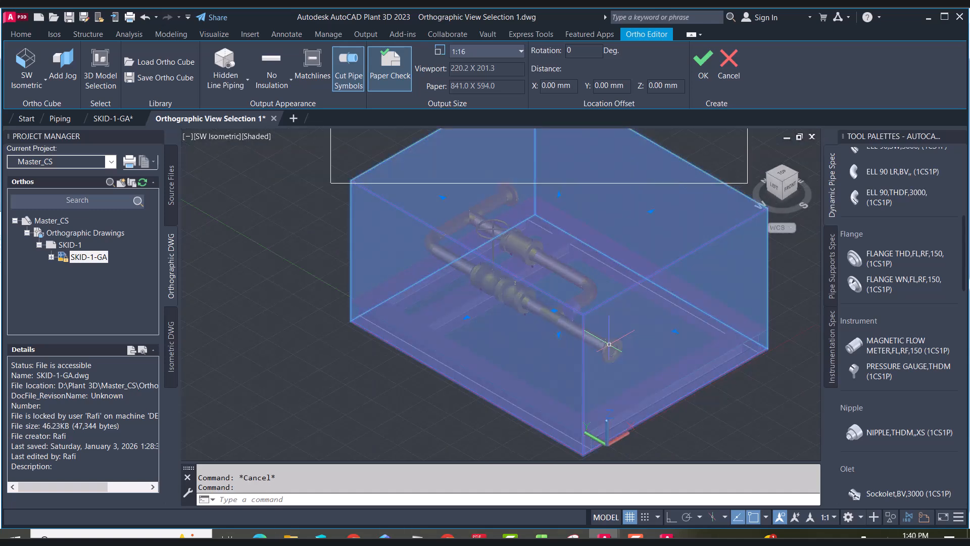
Inspect the properties of the view's selection box solid
scroll(611, 344, down, 4)
double_click(587, 325)
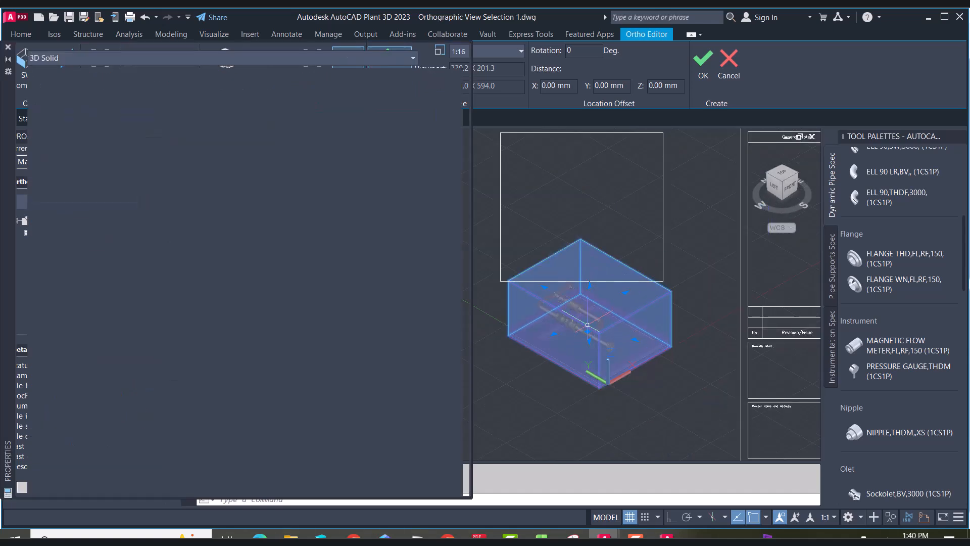
key(Escape)
scroll(600, 340, up, 6)
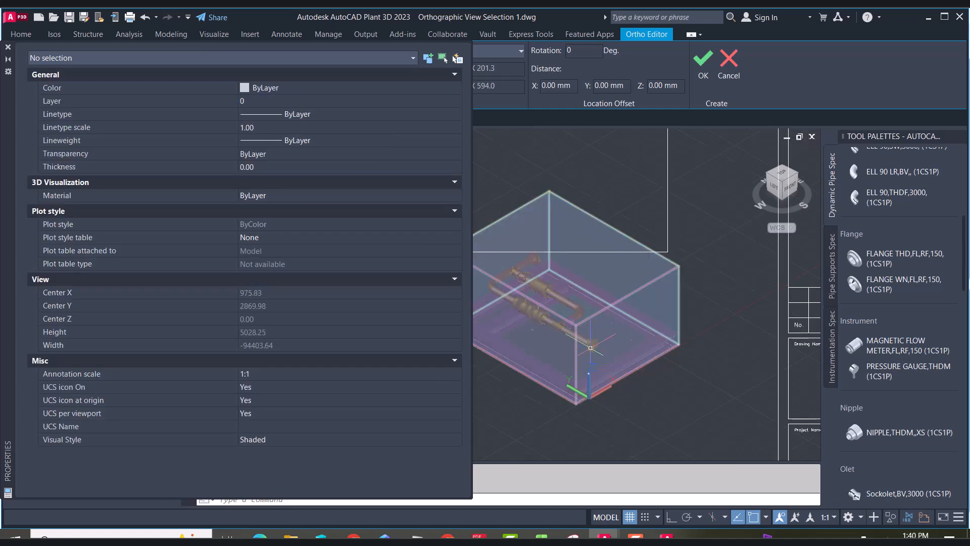
click(561, 319)
key(Escape)
scroll(561, 319, down, 5)
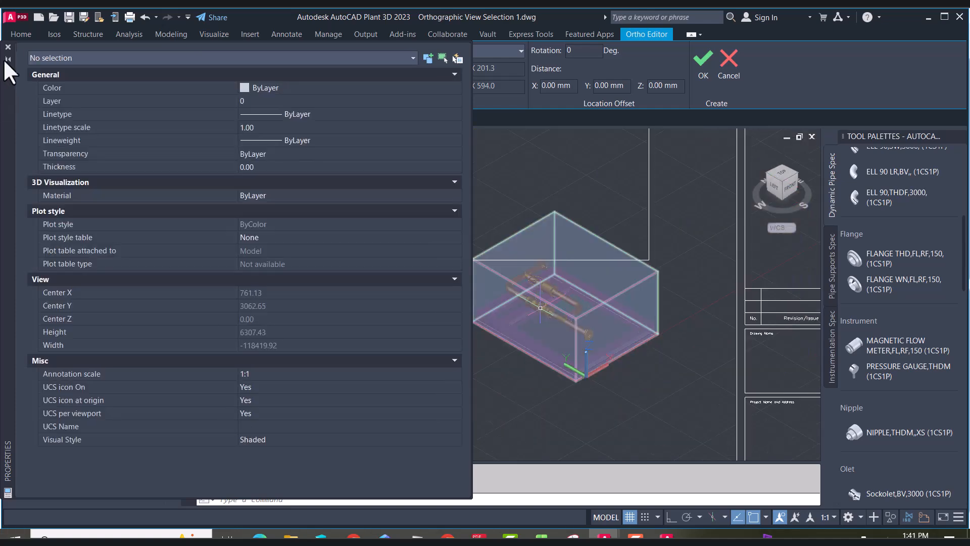
click(8, 47)
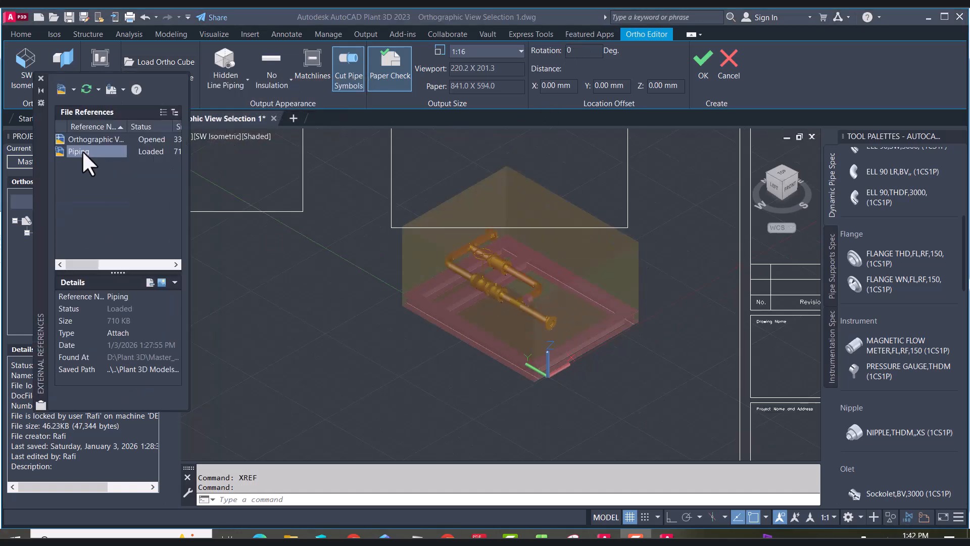
Open the Piping reference drawing from the External References palette
drag(191, 180, 281, 179)
click(106, 140)
click(81, 150)
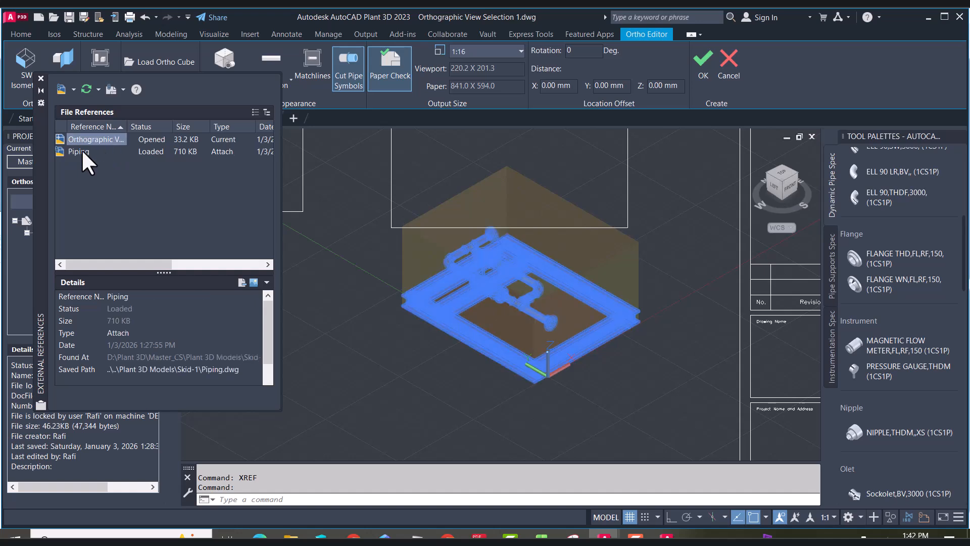
right_click(80, 151)
click(126, 158)
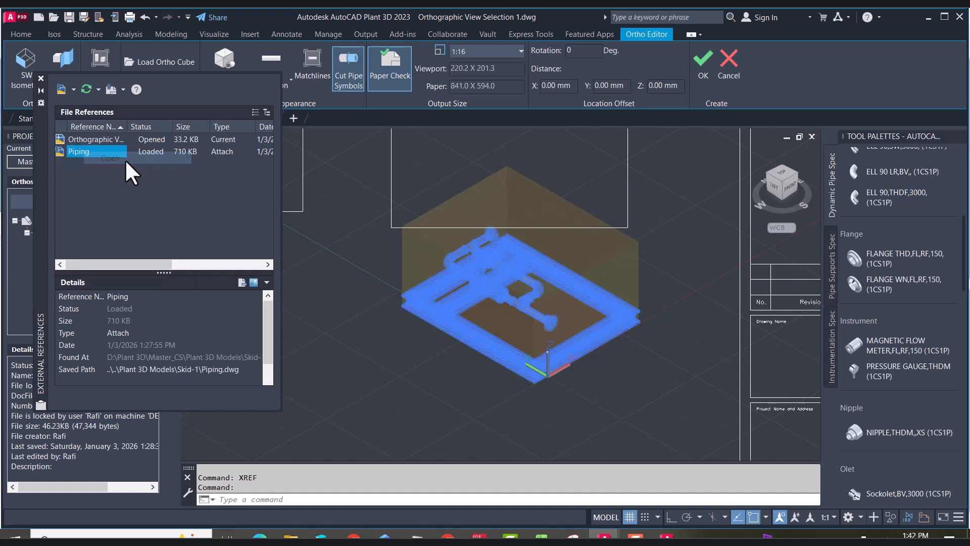
click(570, 300)
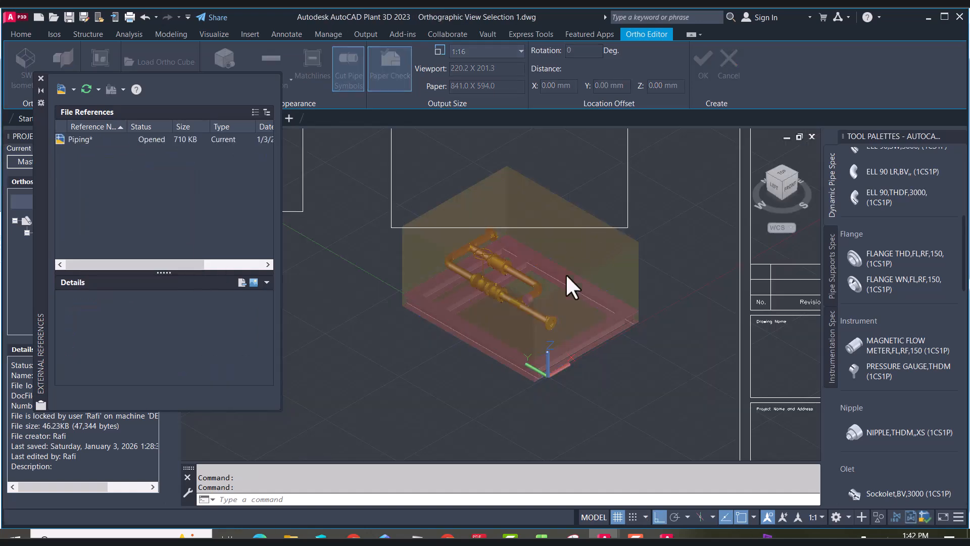
Reload the Piping xref in the orthographic view selection drawing
right_click(83, 150)
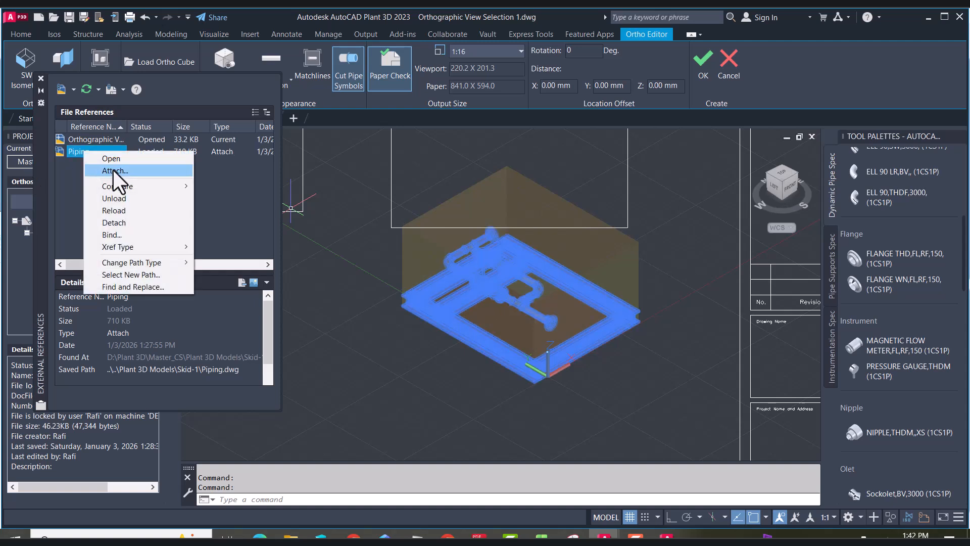
click(140, 210)
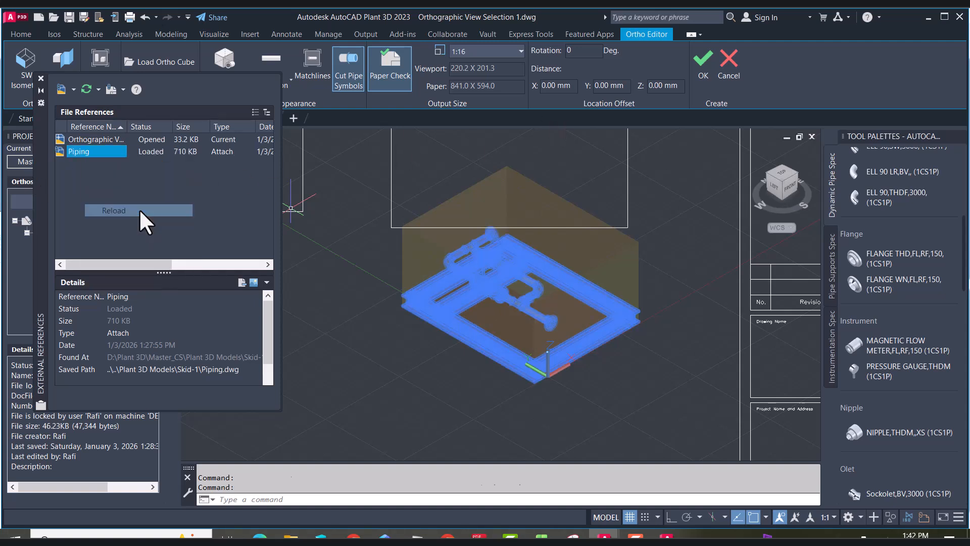
click(98, 140)
click(86, 153)
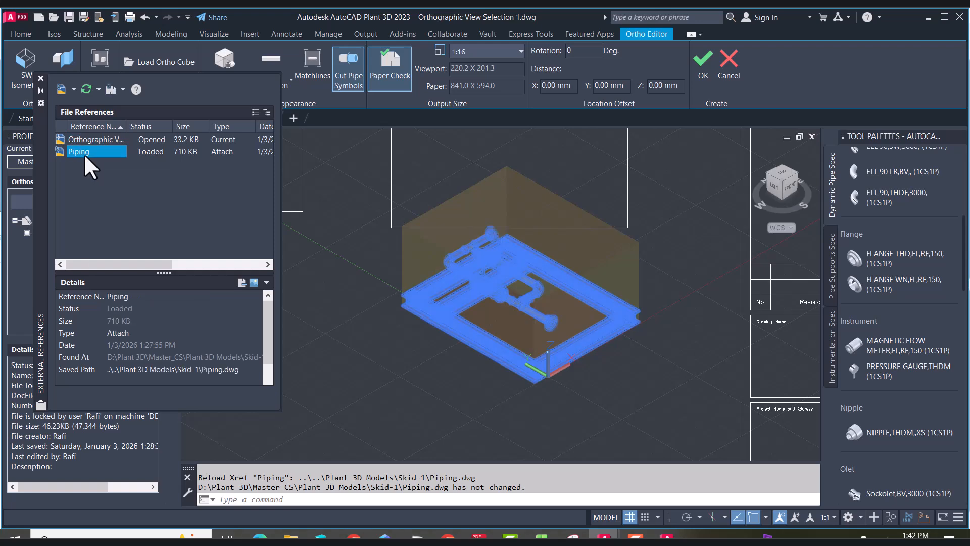
Open the Layer States Manager and close it without saving a layer state
text(SPLAY)
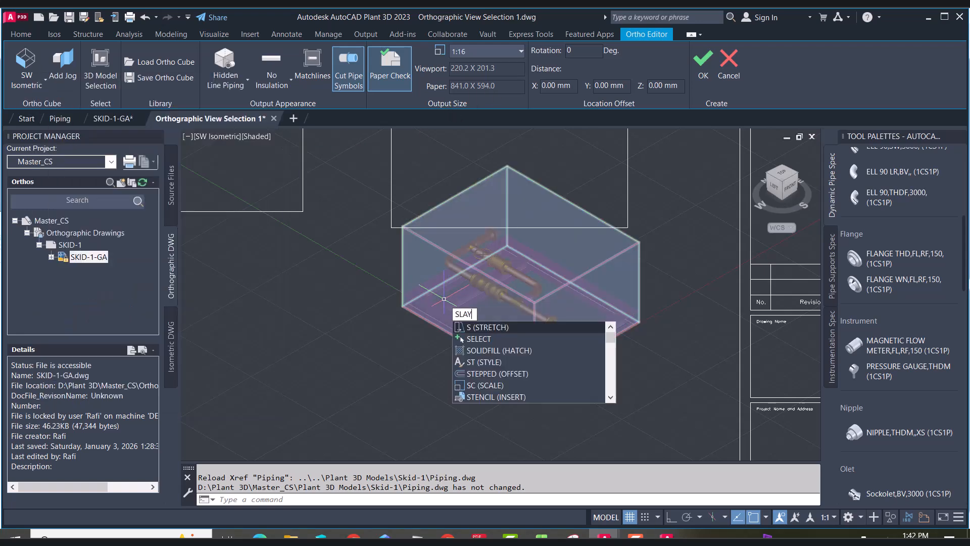
key(Return)
key(Escape)
text(Y)
key(Return)
text(LY)
key(Return)
key(Escape)
key(Return)
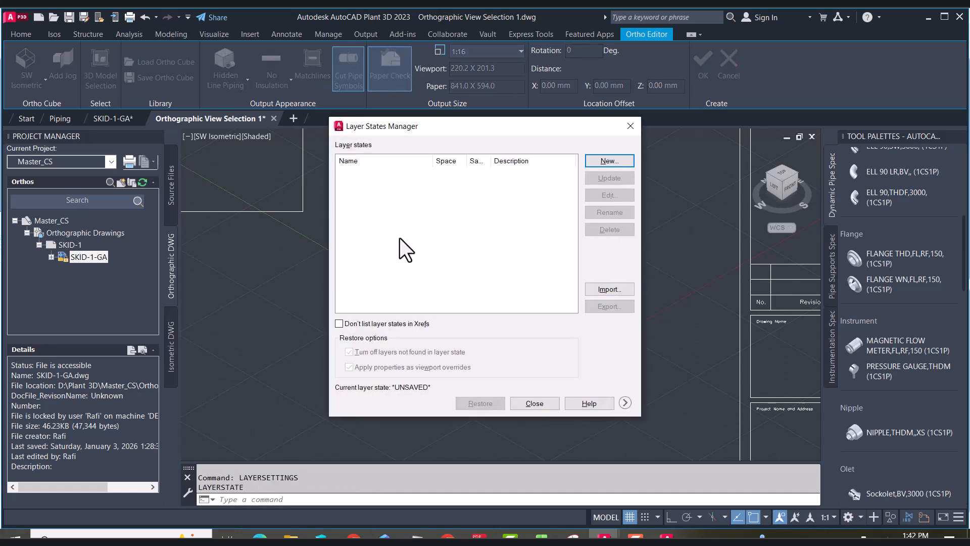
drag(489, 124, 293, 125)
click(343, 401)
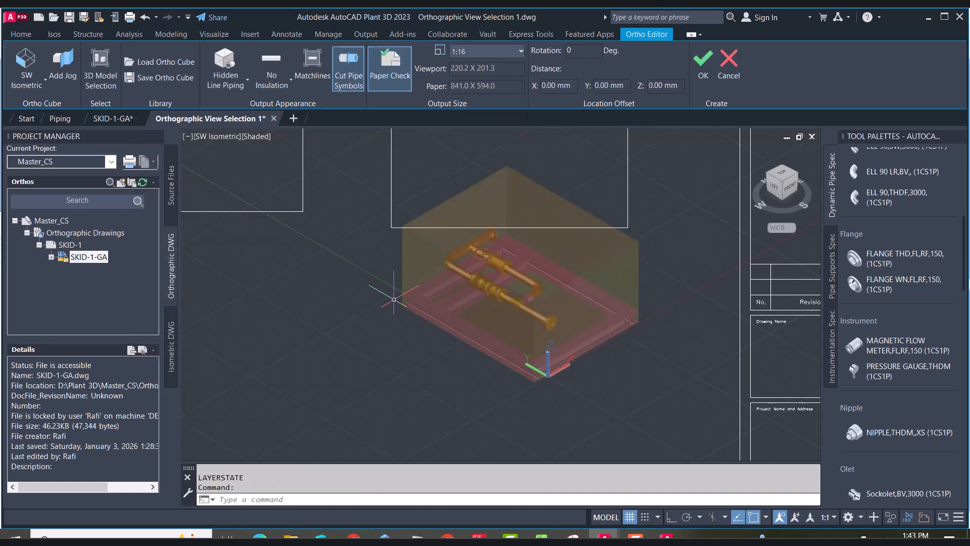
key(Return)
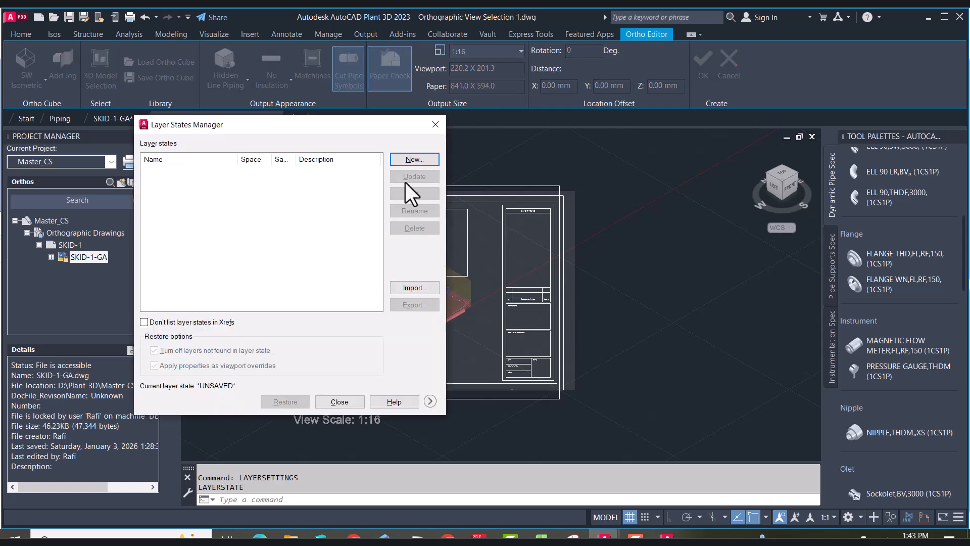
click(436, 125)
Change the lock and visibility settings of the Piping xref layers, including PS-001, and close the layer manager
text(LAYER)
key(Return)
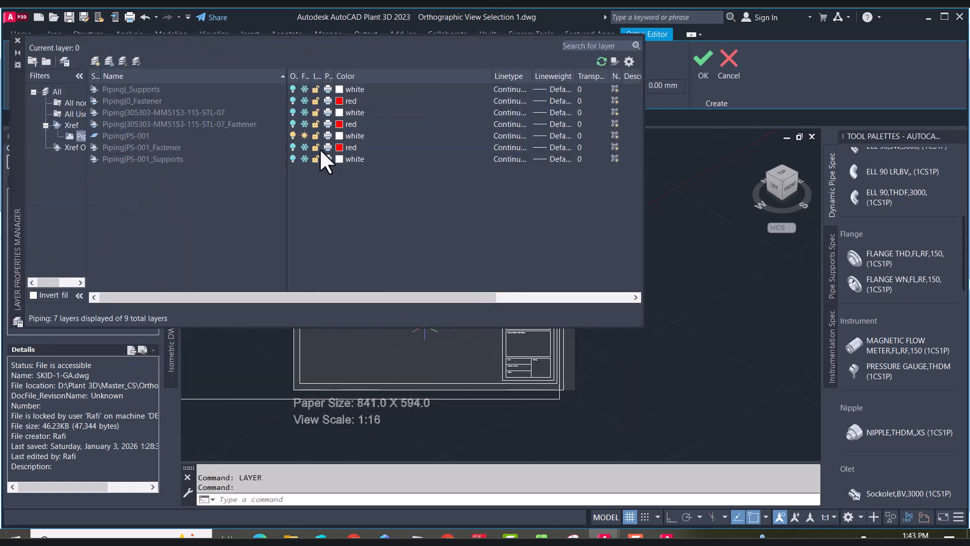
click(316, 89)
click(316, 101)
click(316, 112)
click(316, 124)
click(316, 148)
click(315, 159)
drag(18, 123, 488, 231)
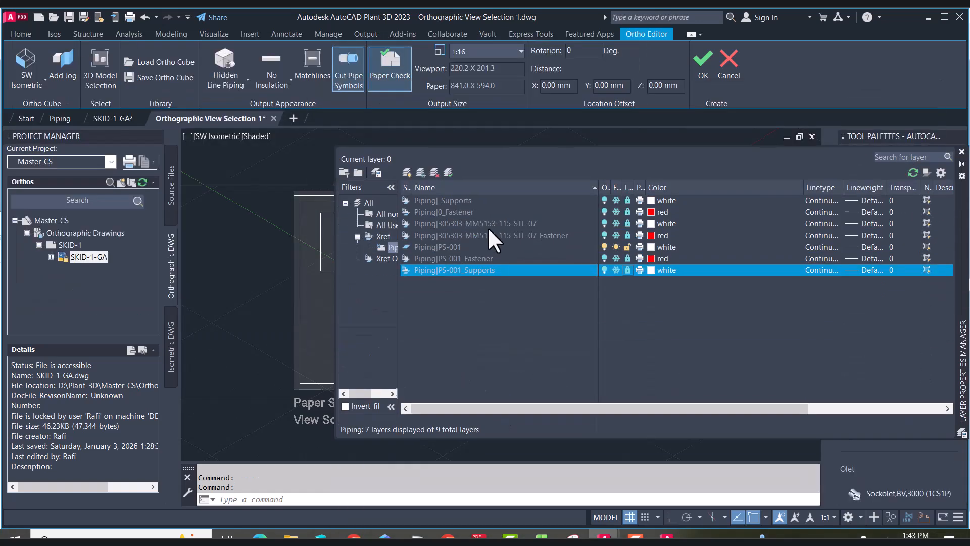
click(605, 239)
click(379, 254)
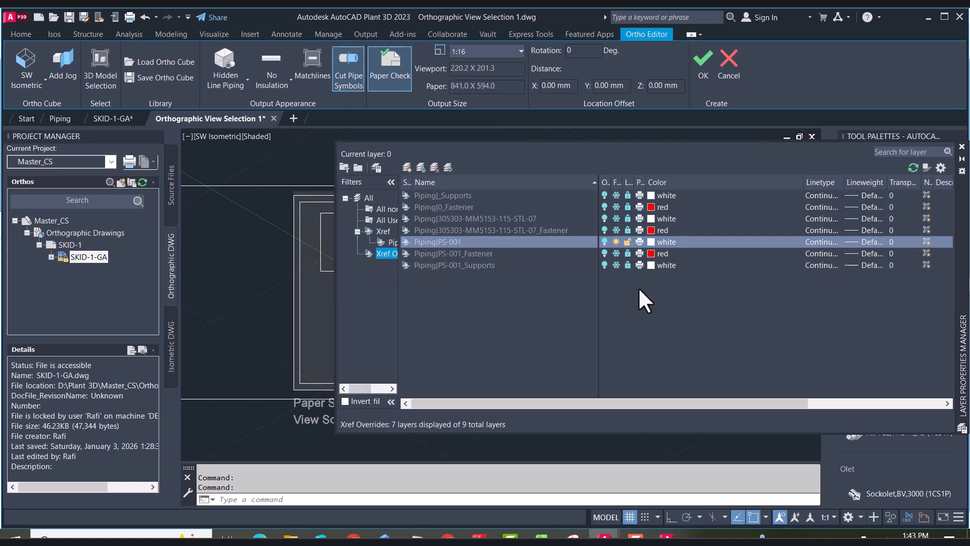
click(962, 147)
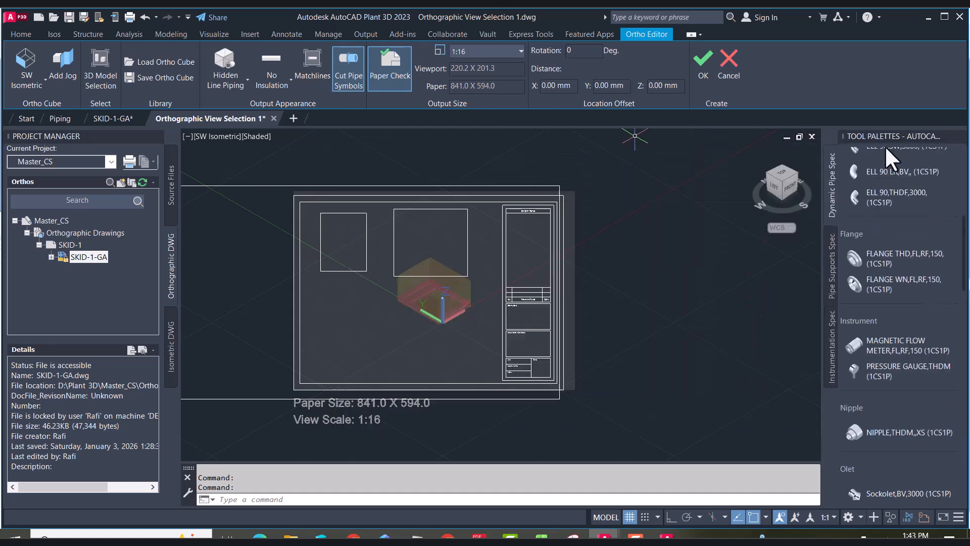
Accept the edited isometric view and return to the drawing sheet
click(703, 56)
scroll(493, 268, up, 5)
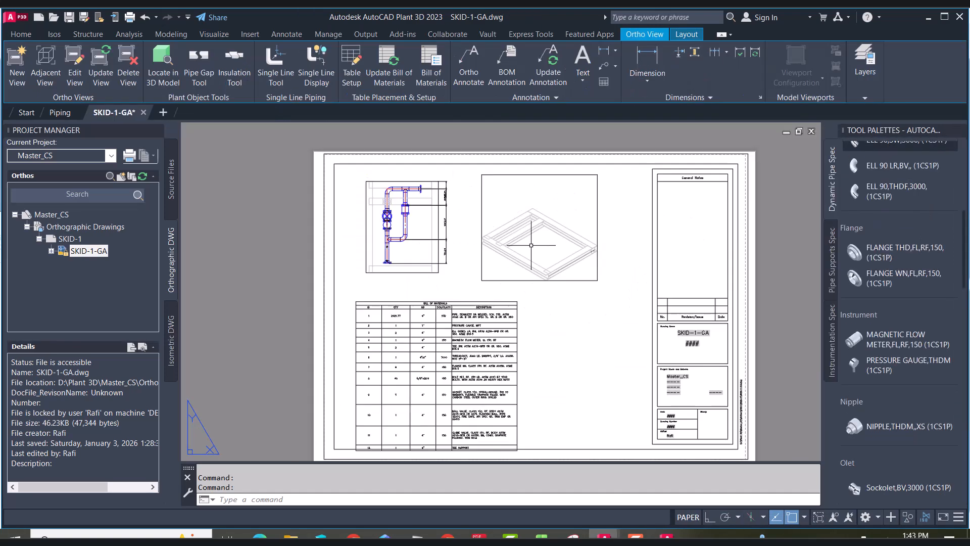
scroll(493, 268, down, 5)
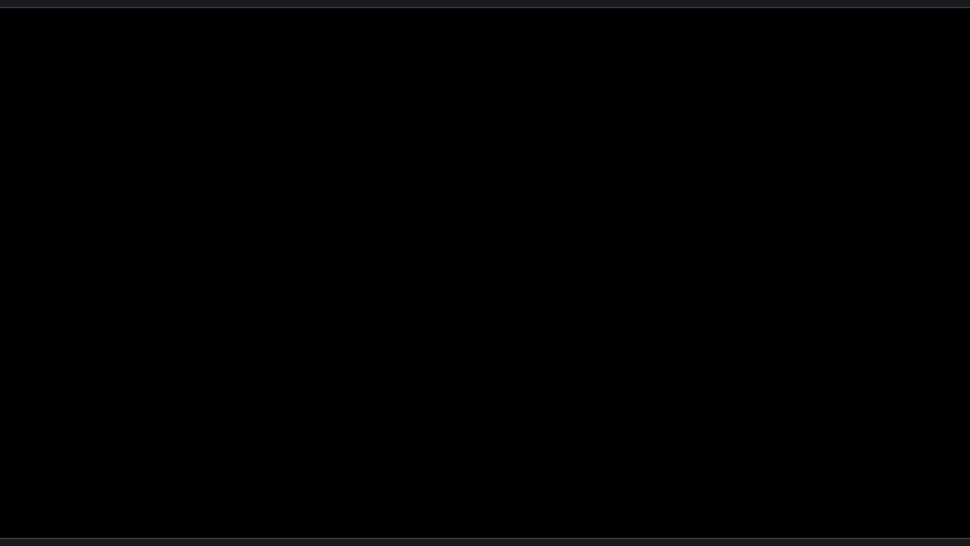